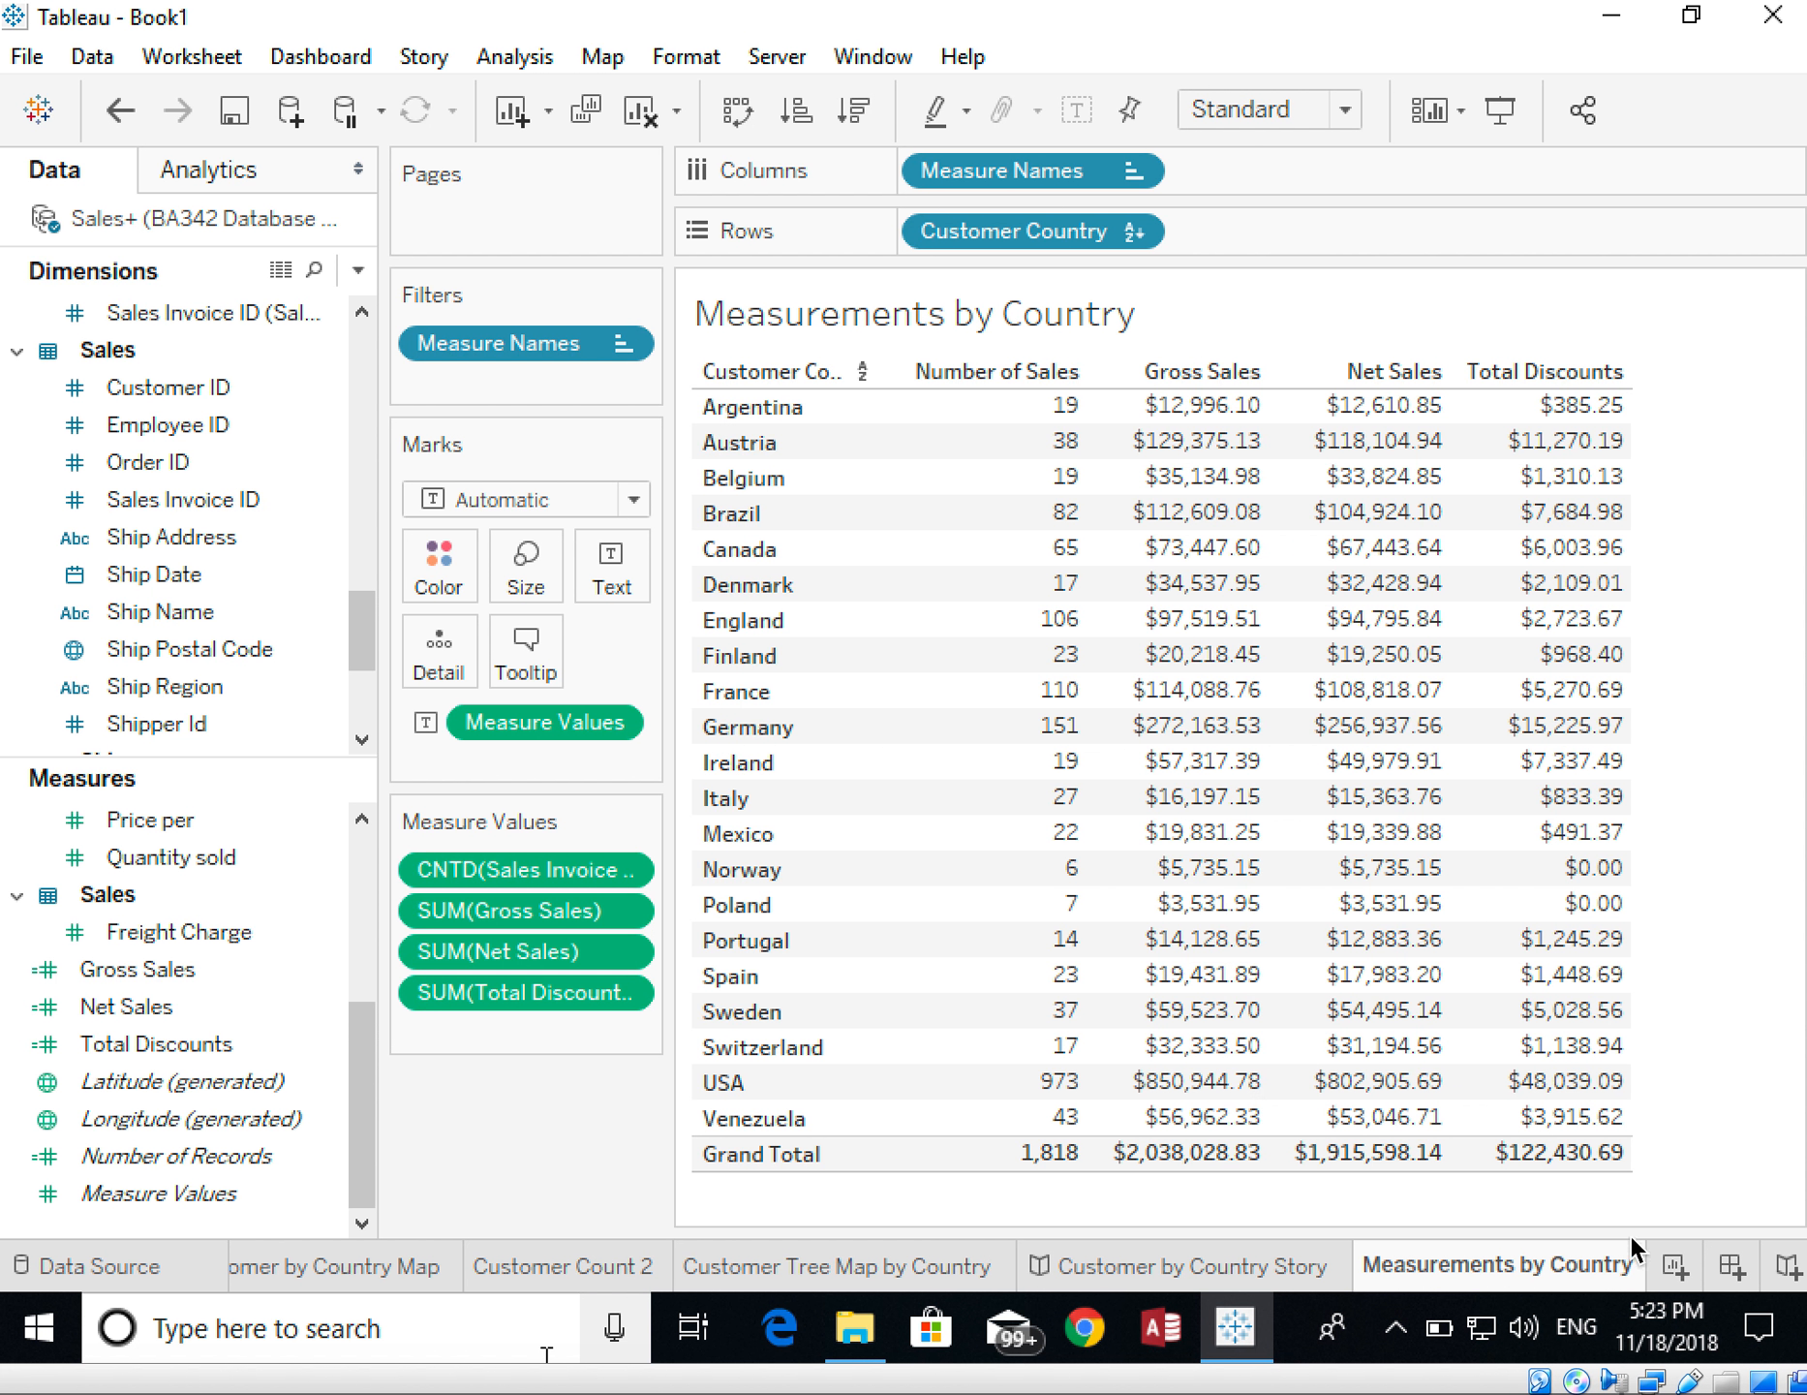
- Create a new worksheet and place Customer Country on Rows and Gross Sales on Columns
left_click(1677, 1274)
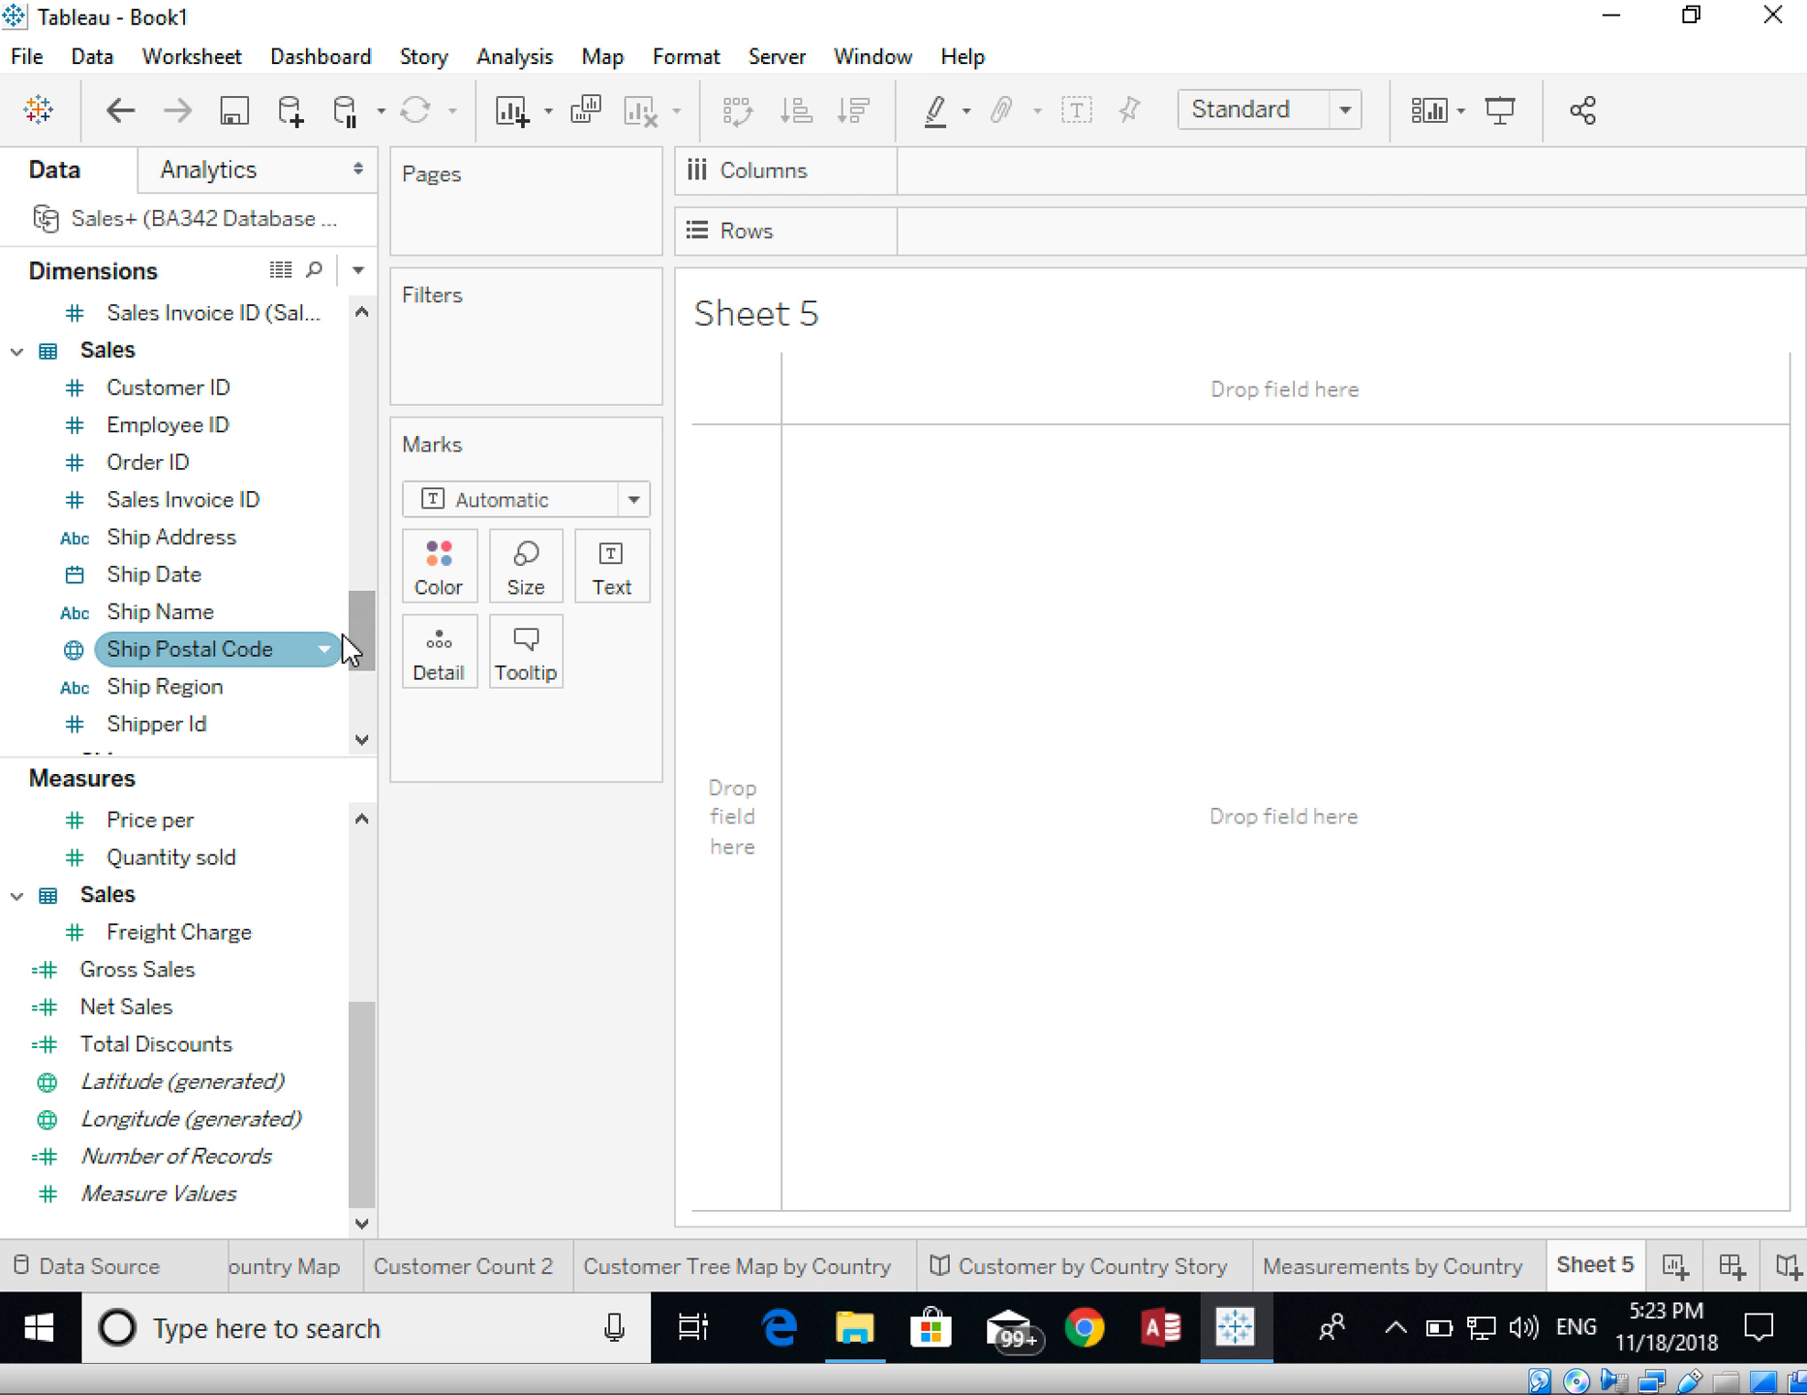
left_click_drag(356, 597, 366, 399)
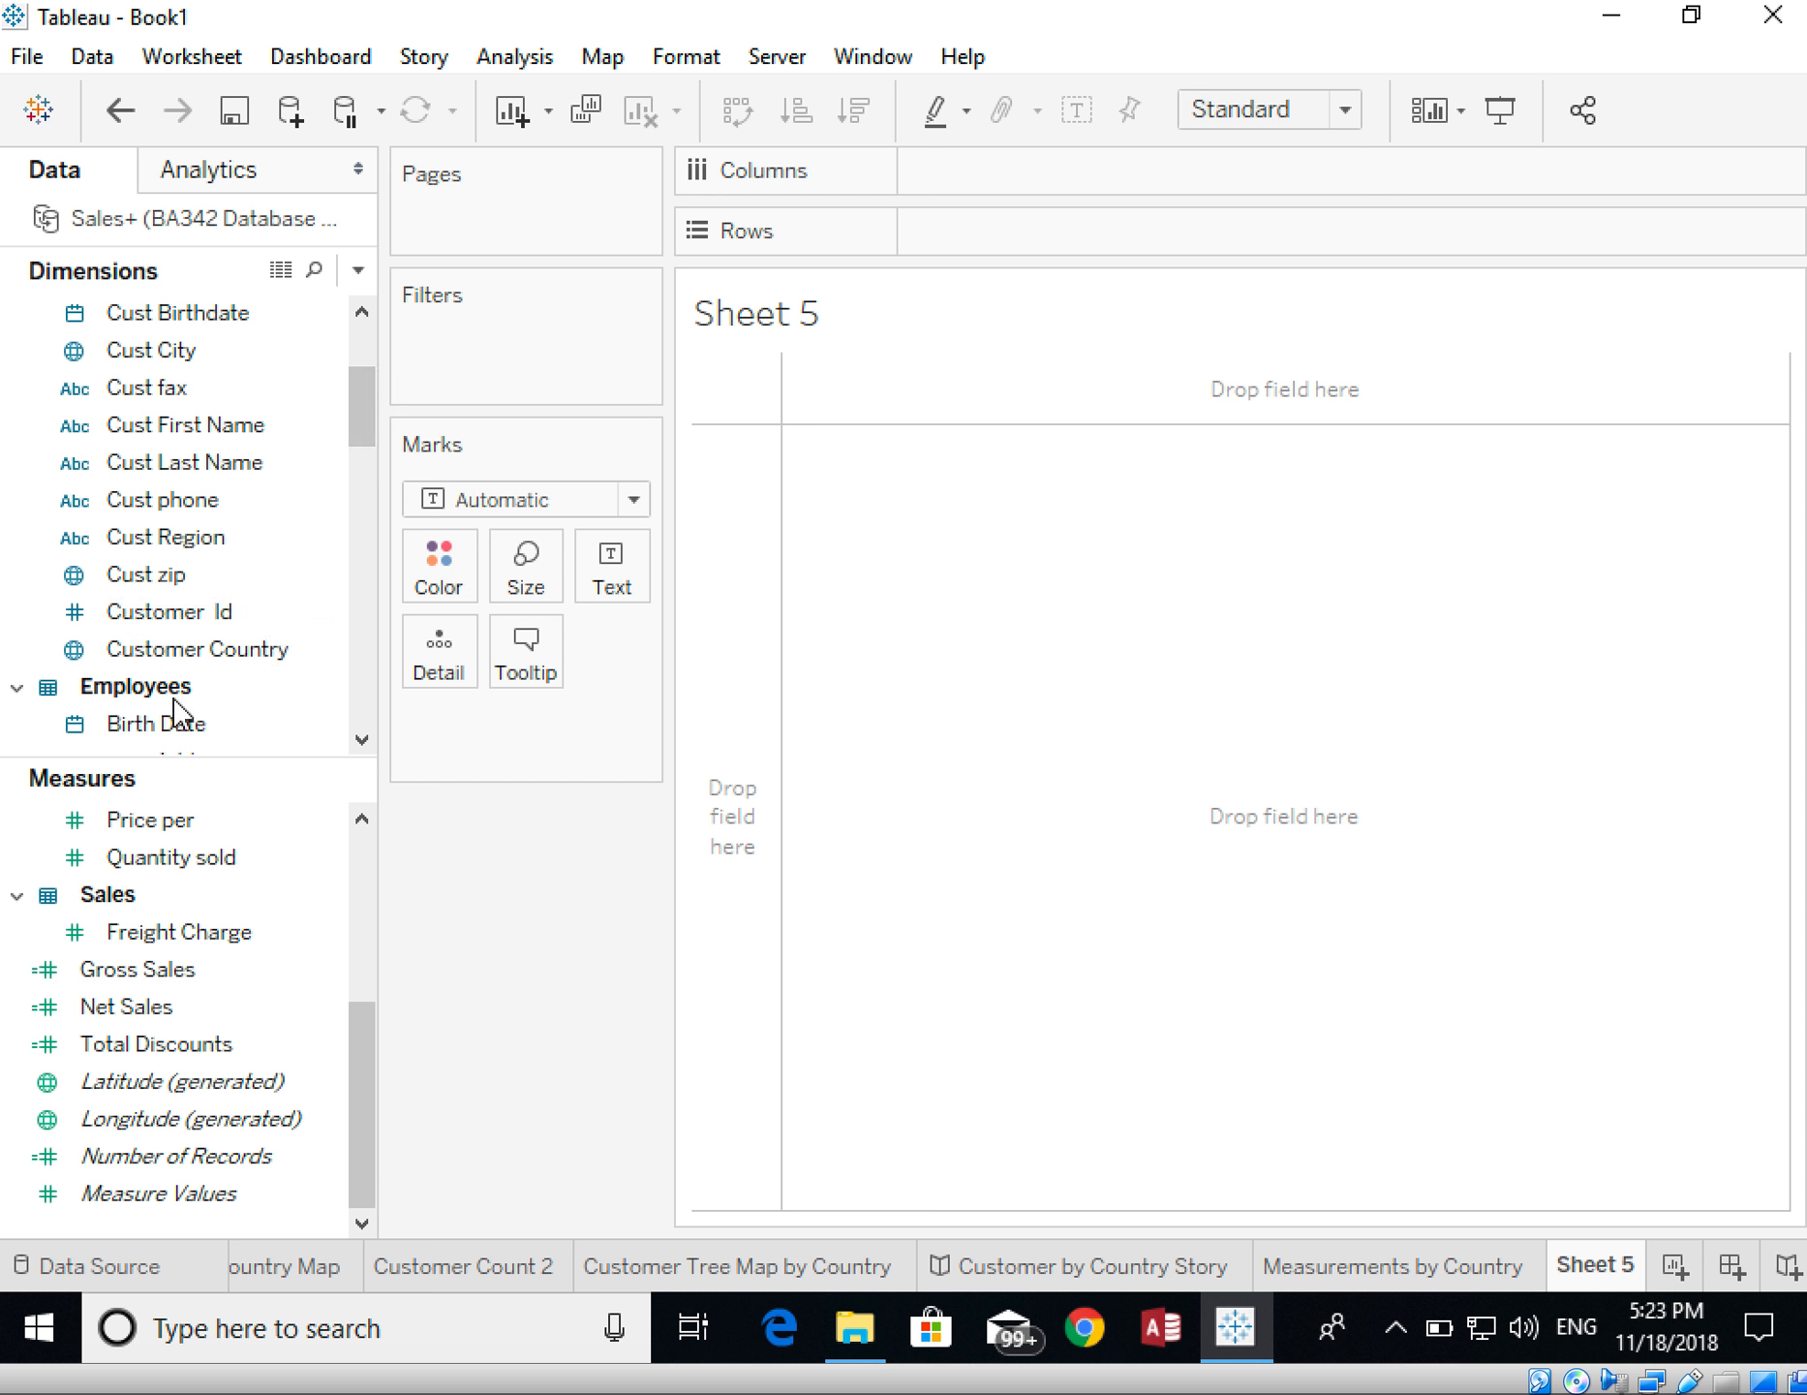
left_click_drag(169, 668, 984, 237)
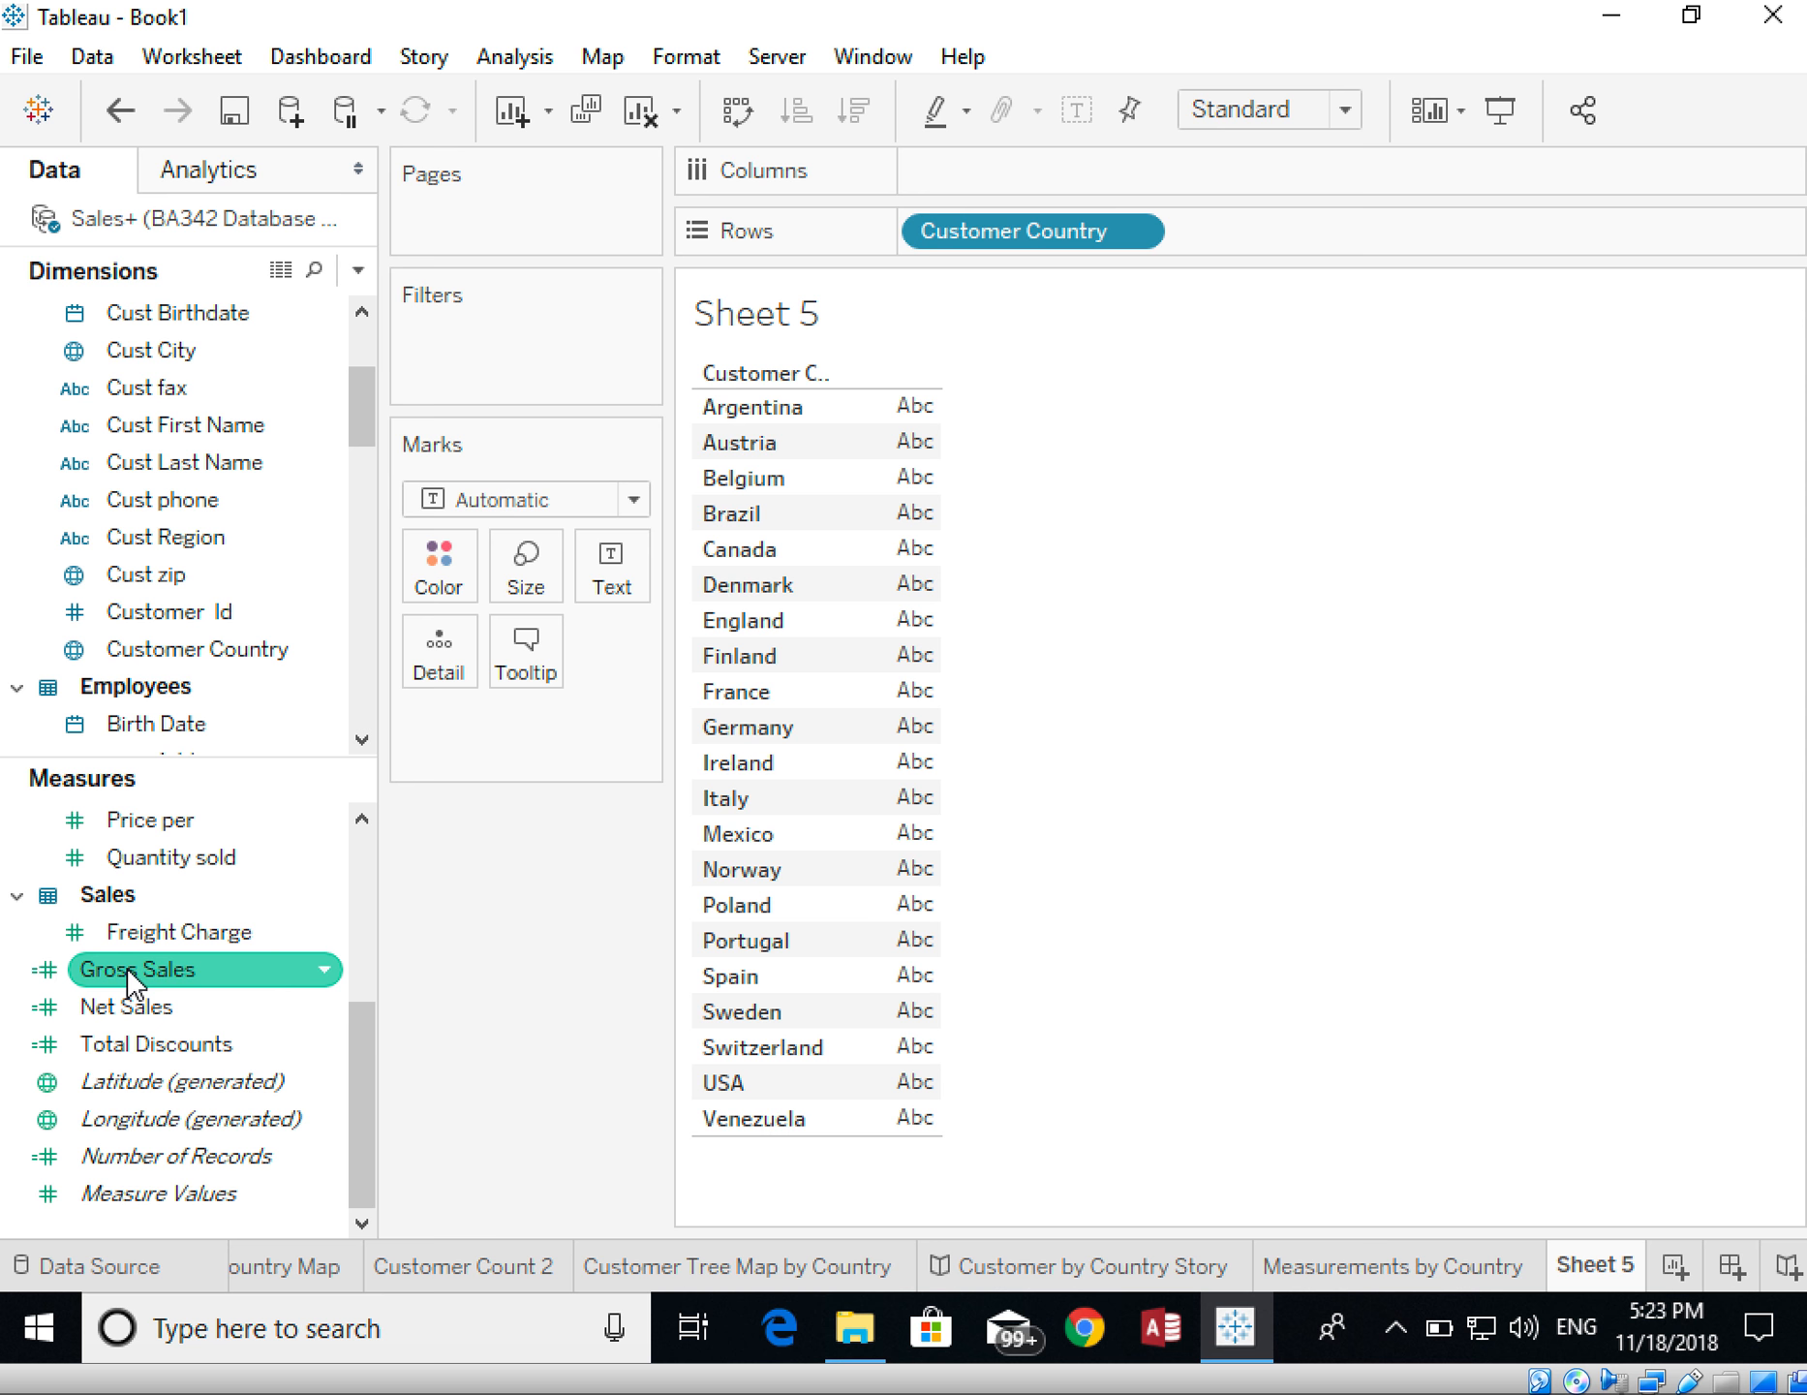
left_click_drag(127, 971, 959, 194)
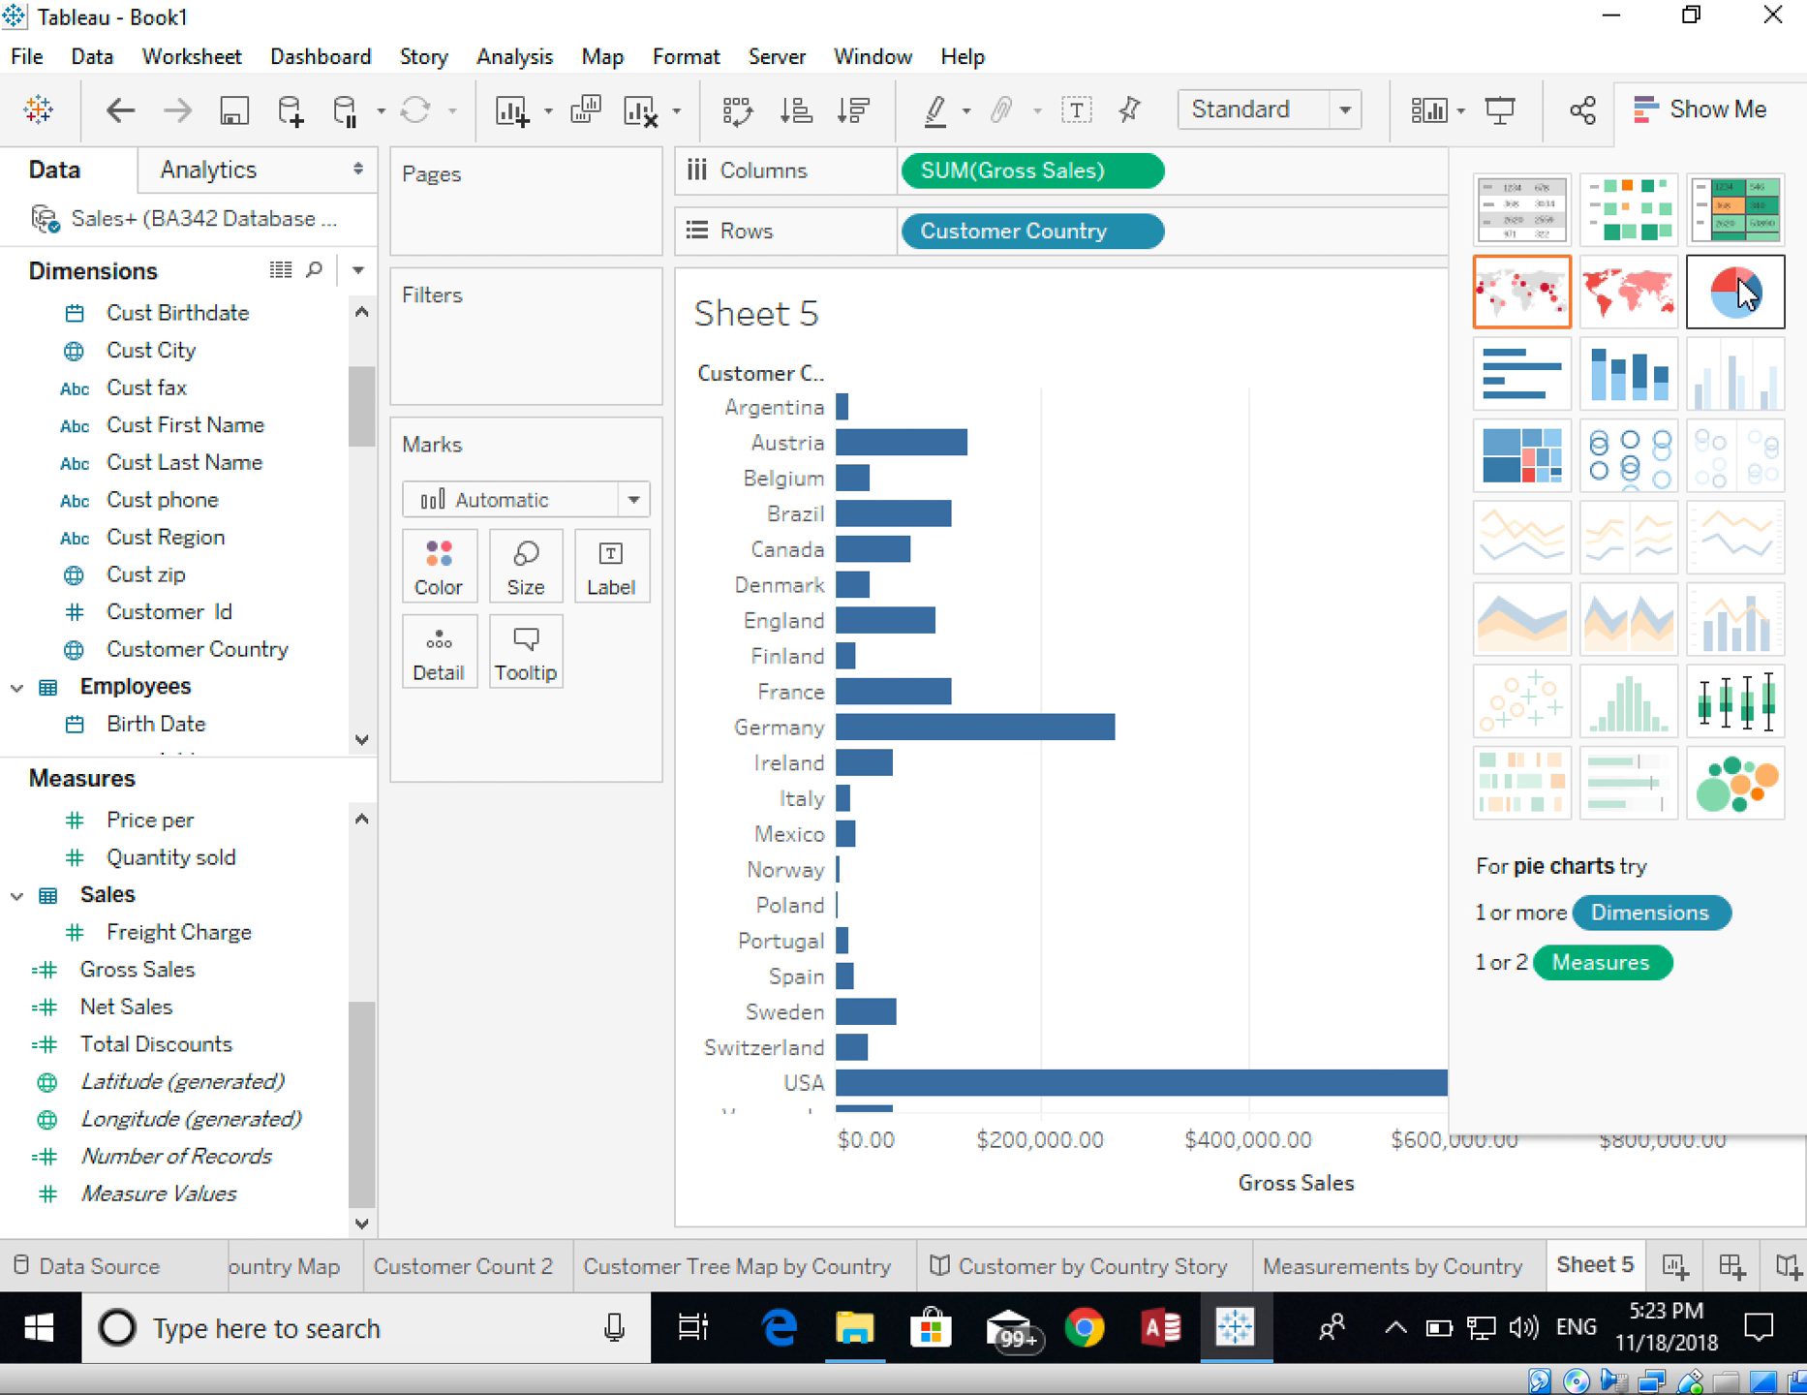
- Convert the Gross Sales bar chart into a pie chart and hide the chart-type suggestions
left_click(1734, 293)
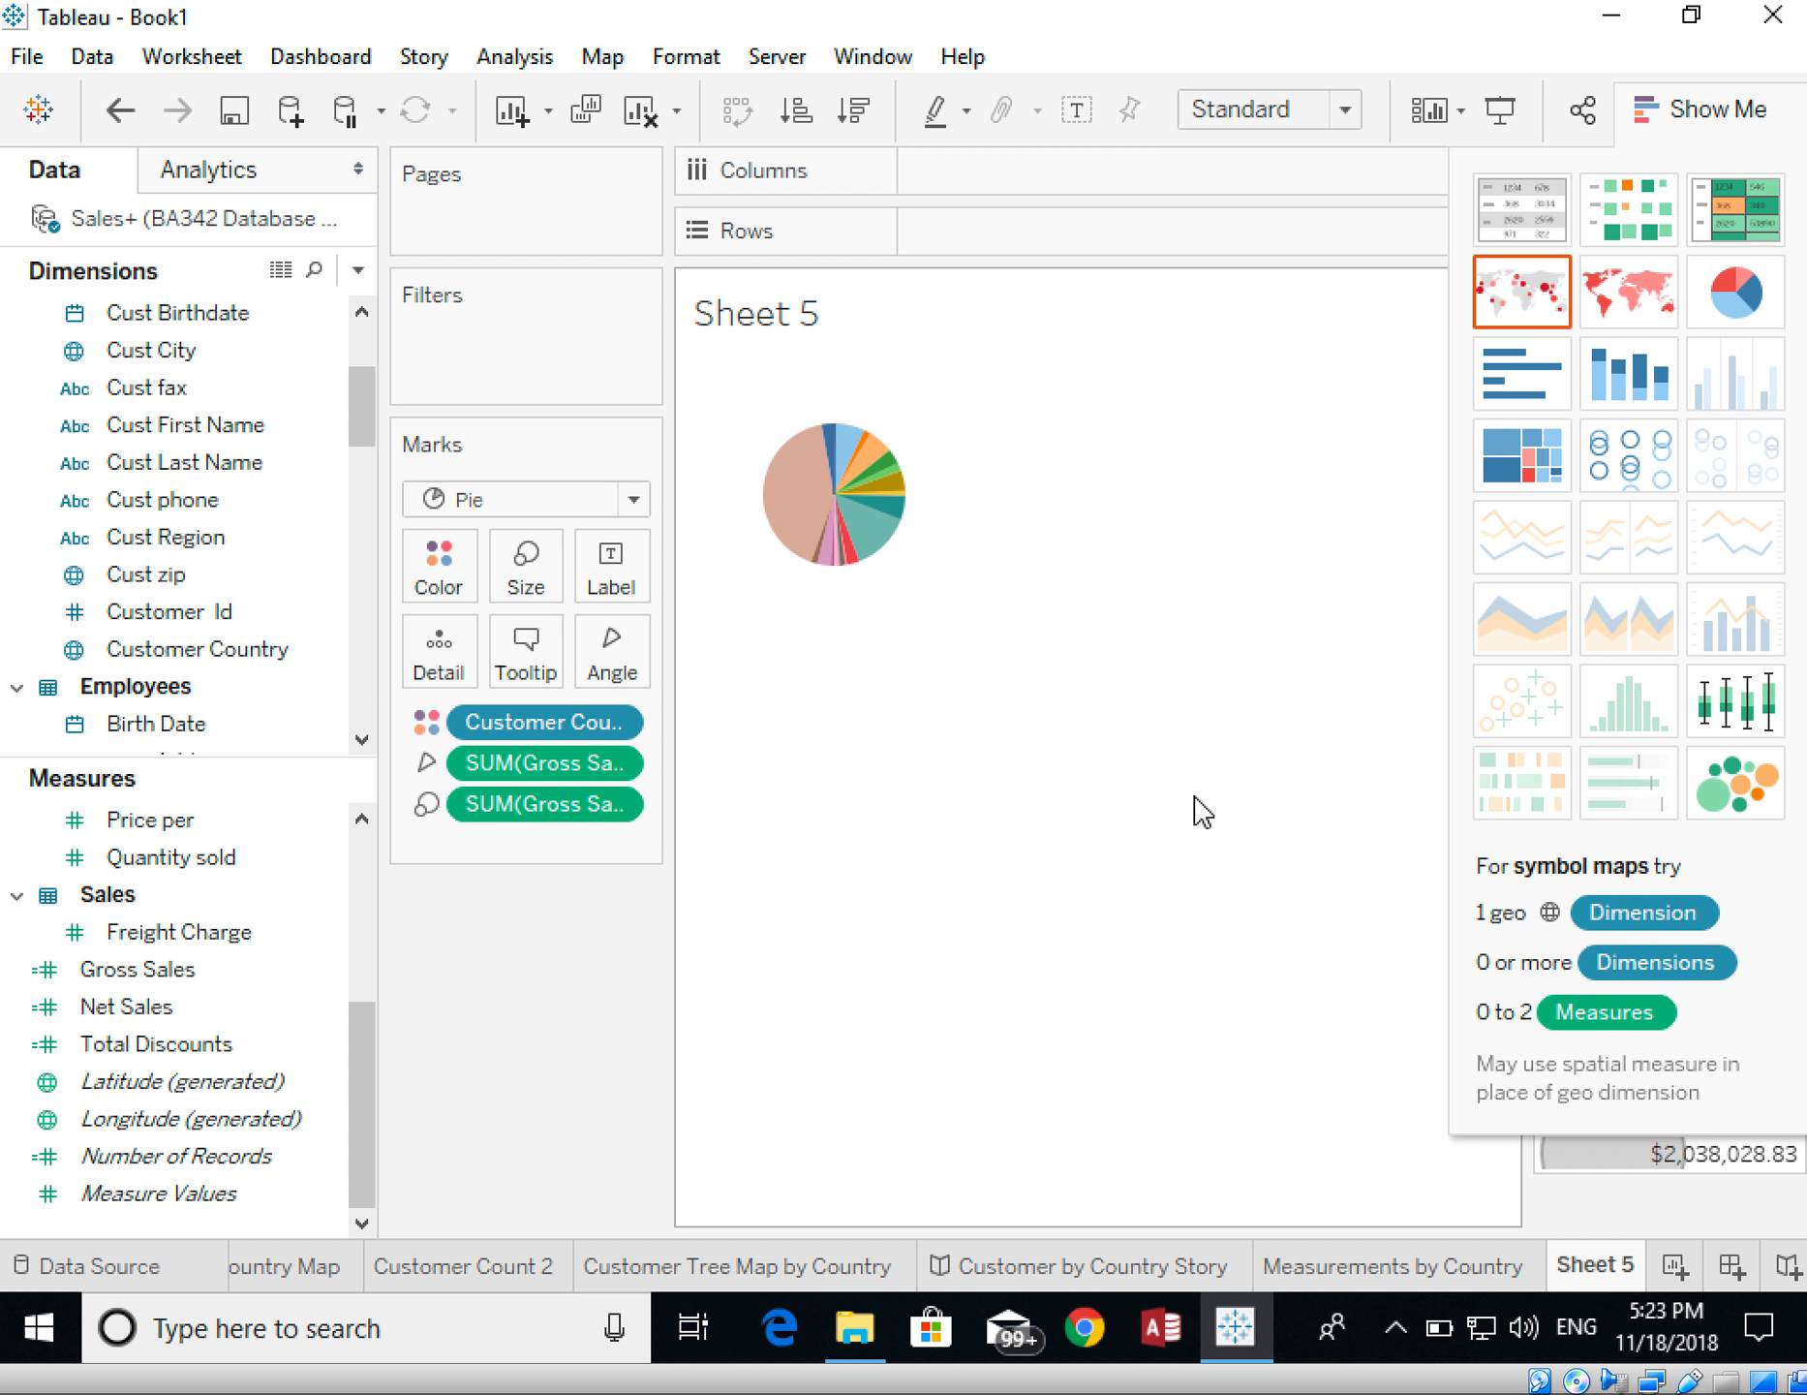
left_click(1695, 111)
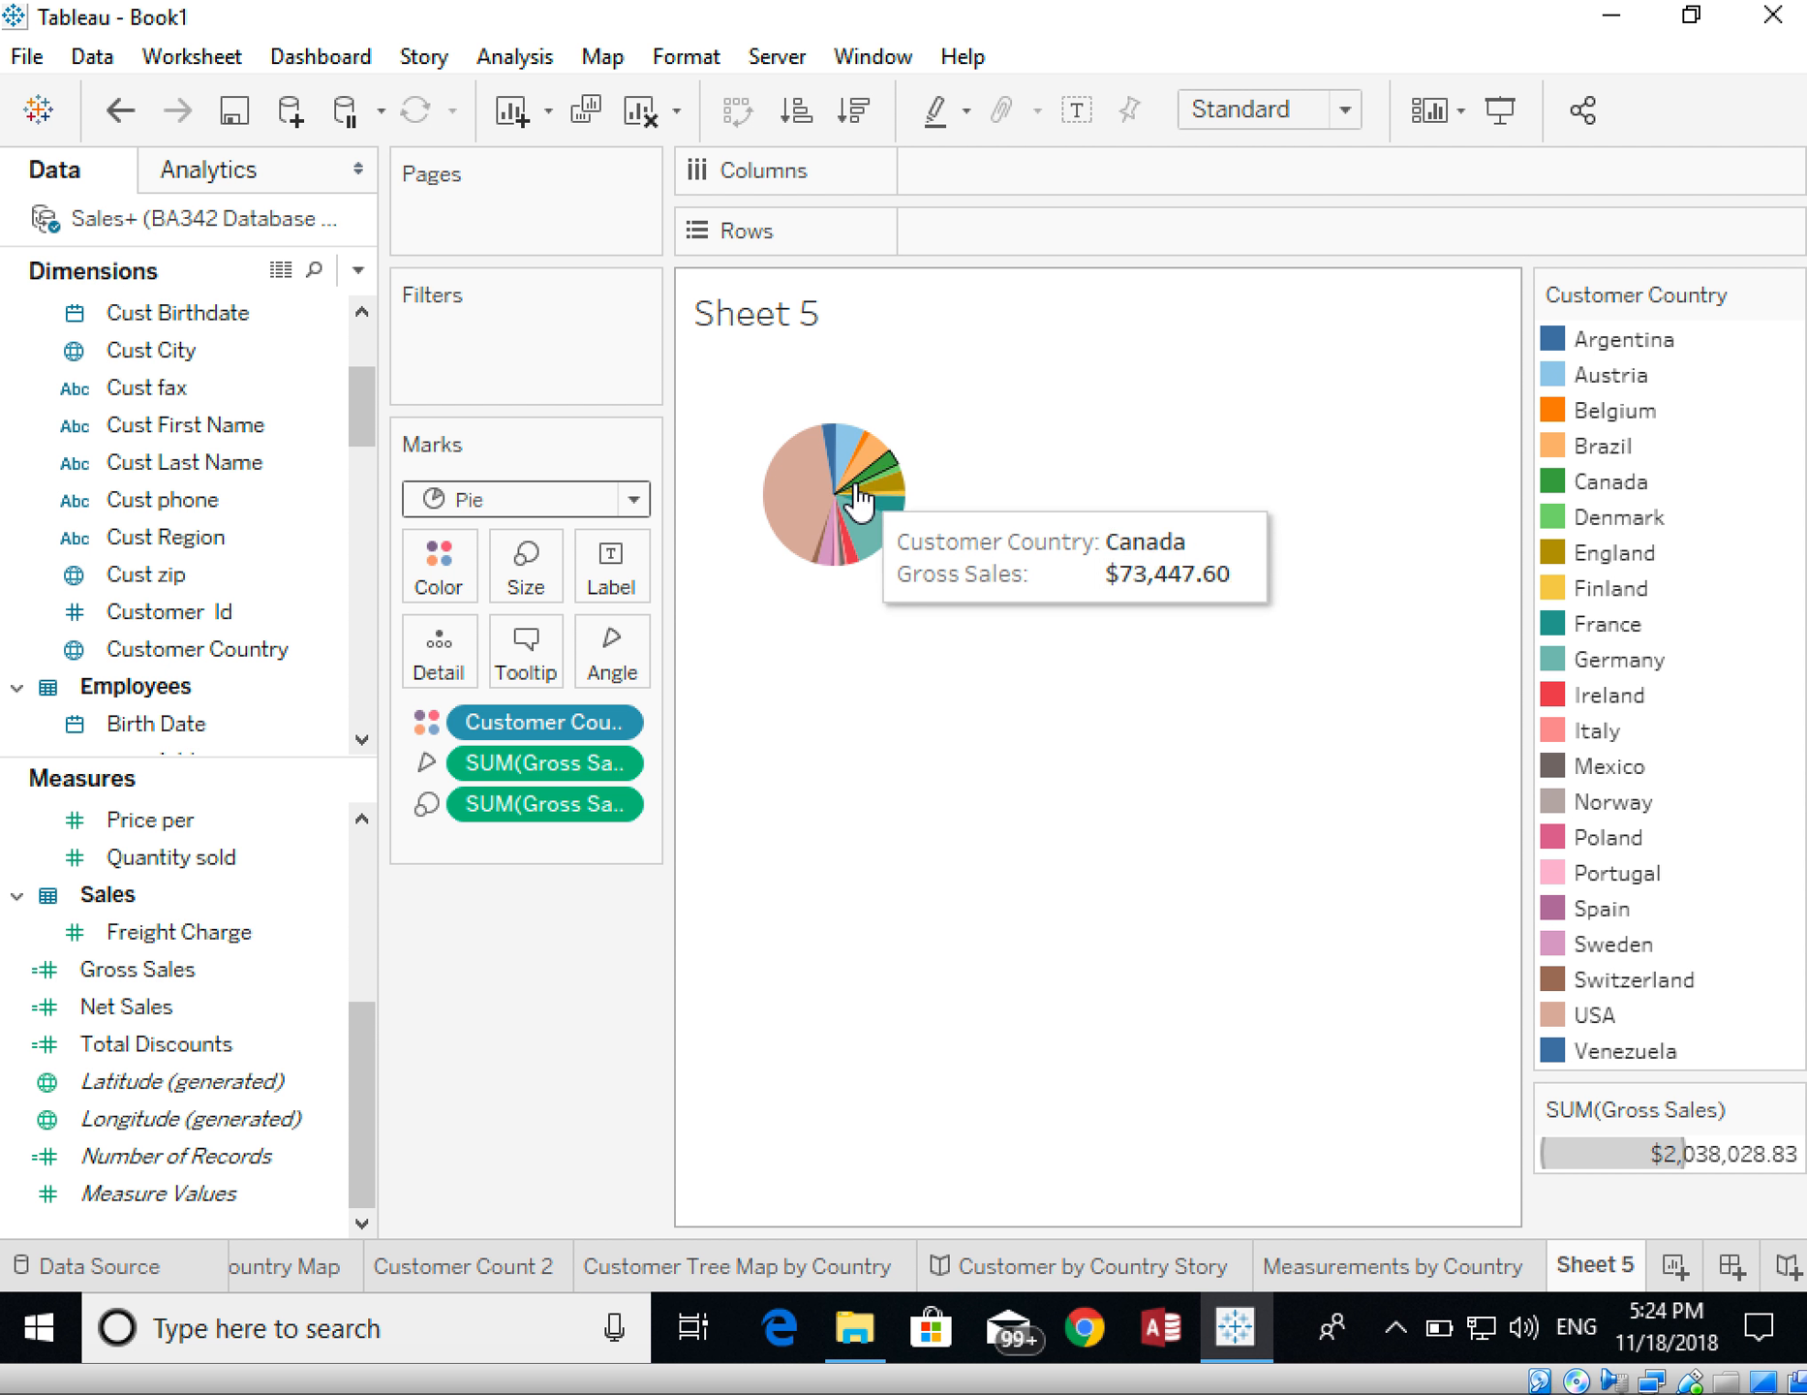
mouse_move(815, 492)
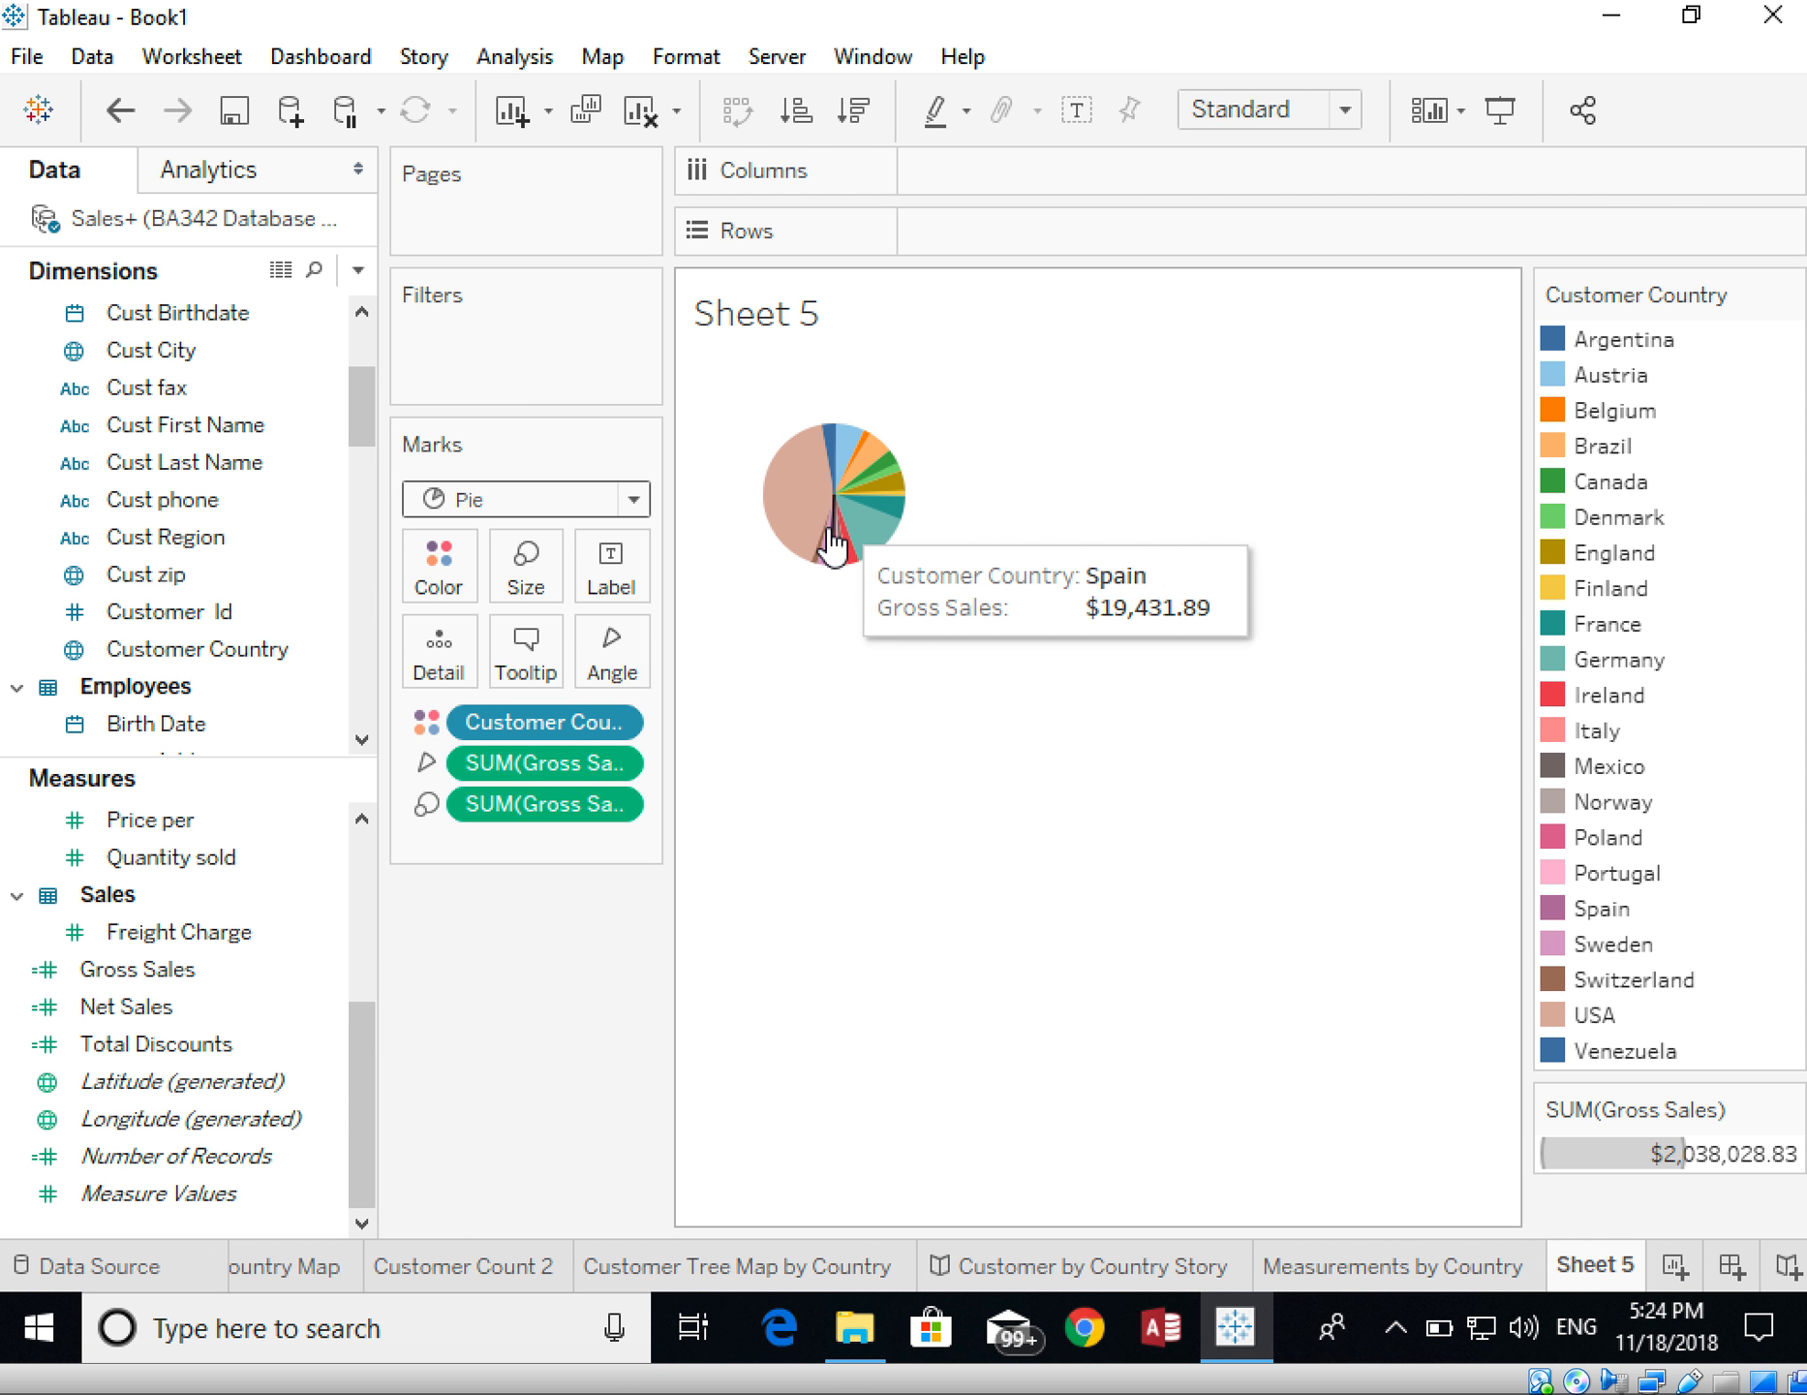
mouse_move(852, 560)
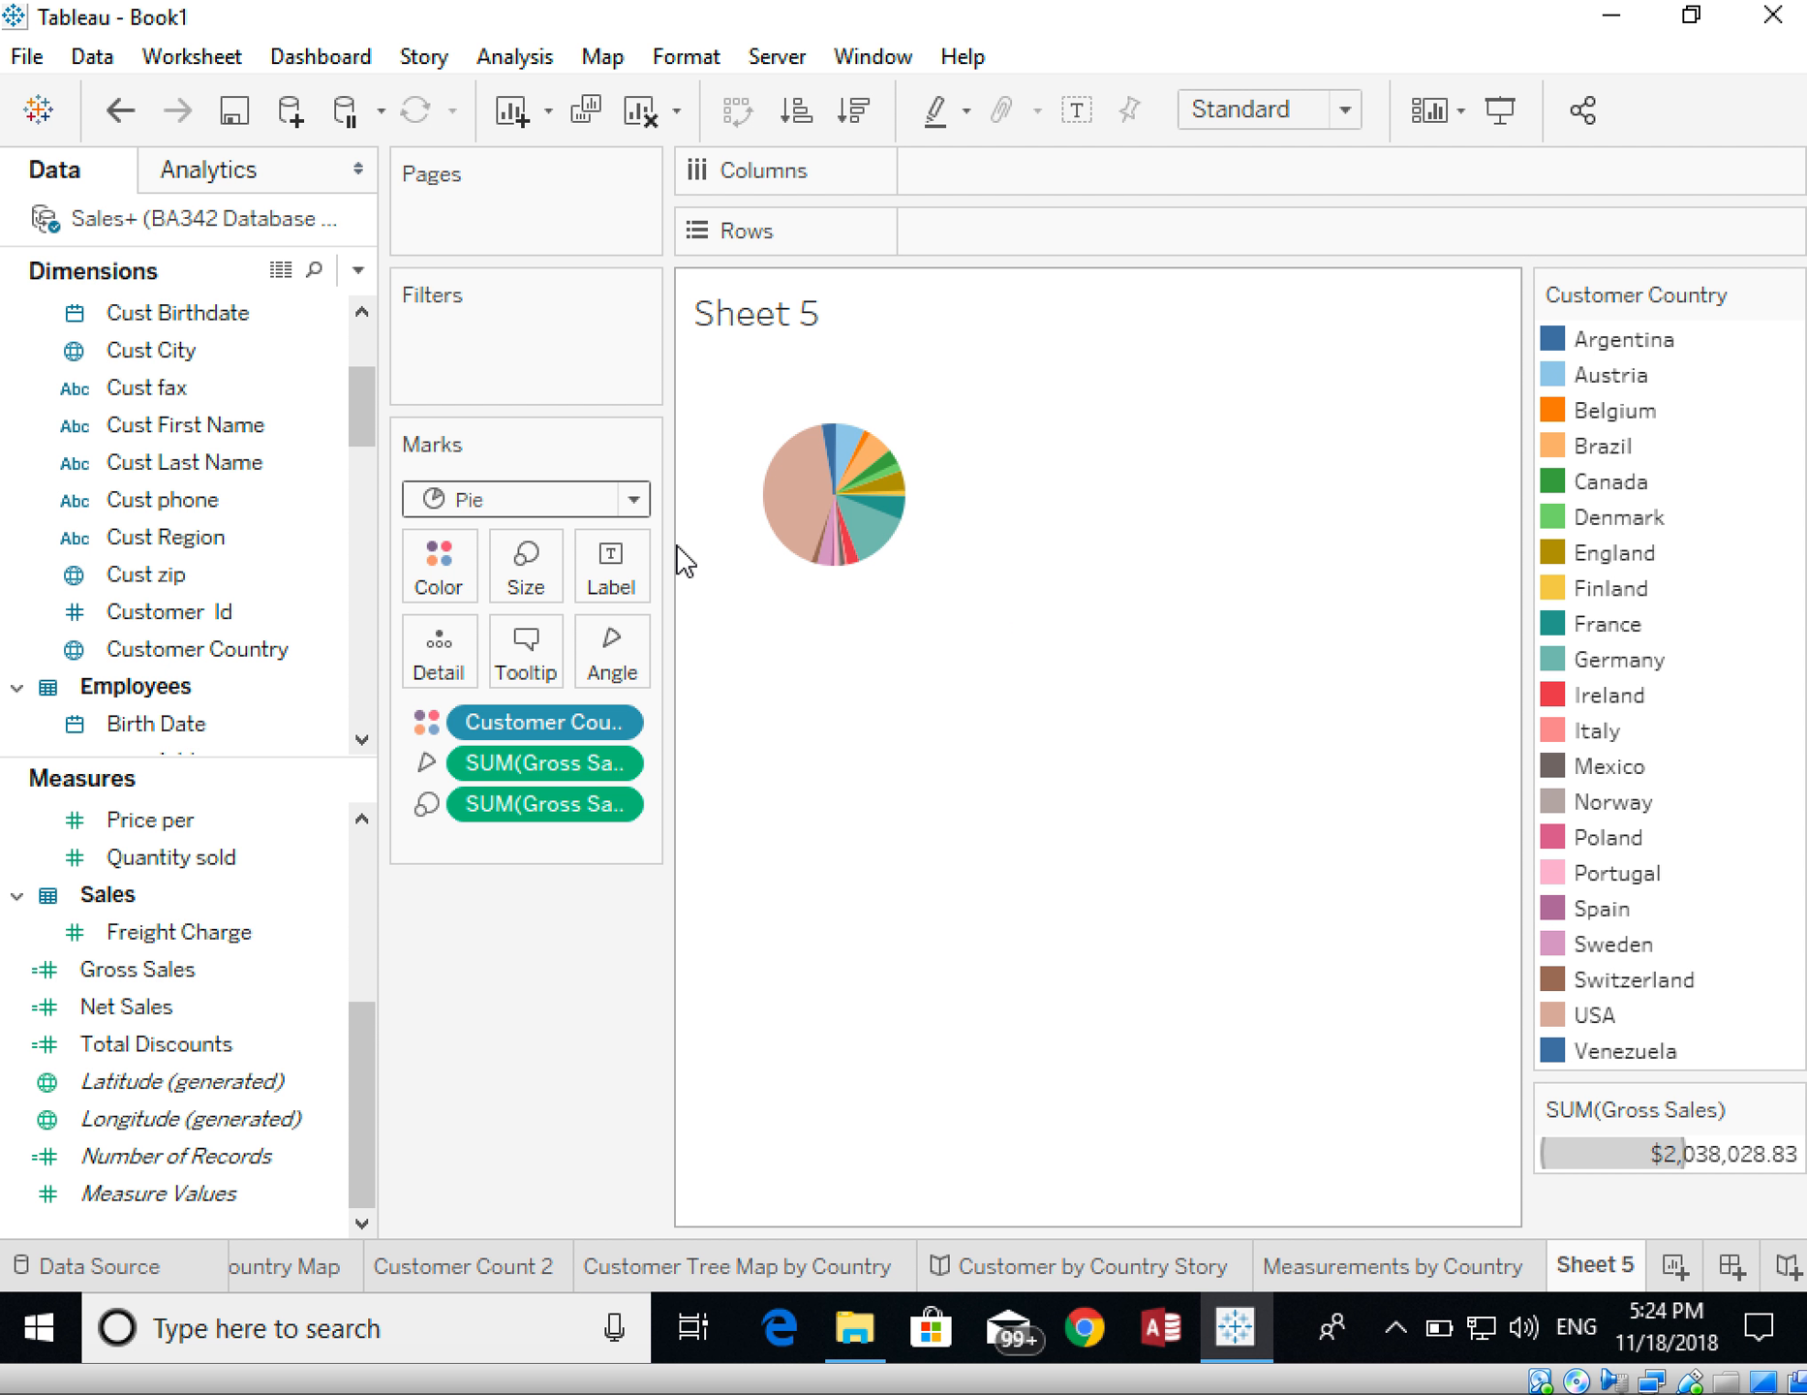
- Increase the pie's mark size to well past the midpoint of its range
left_click(548, 582)
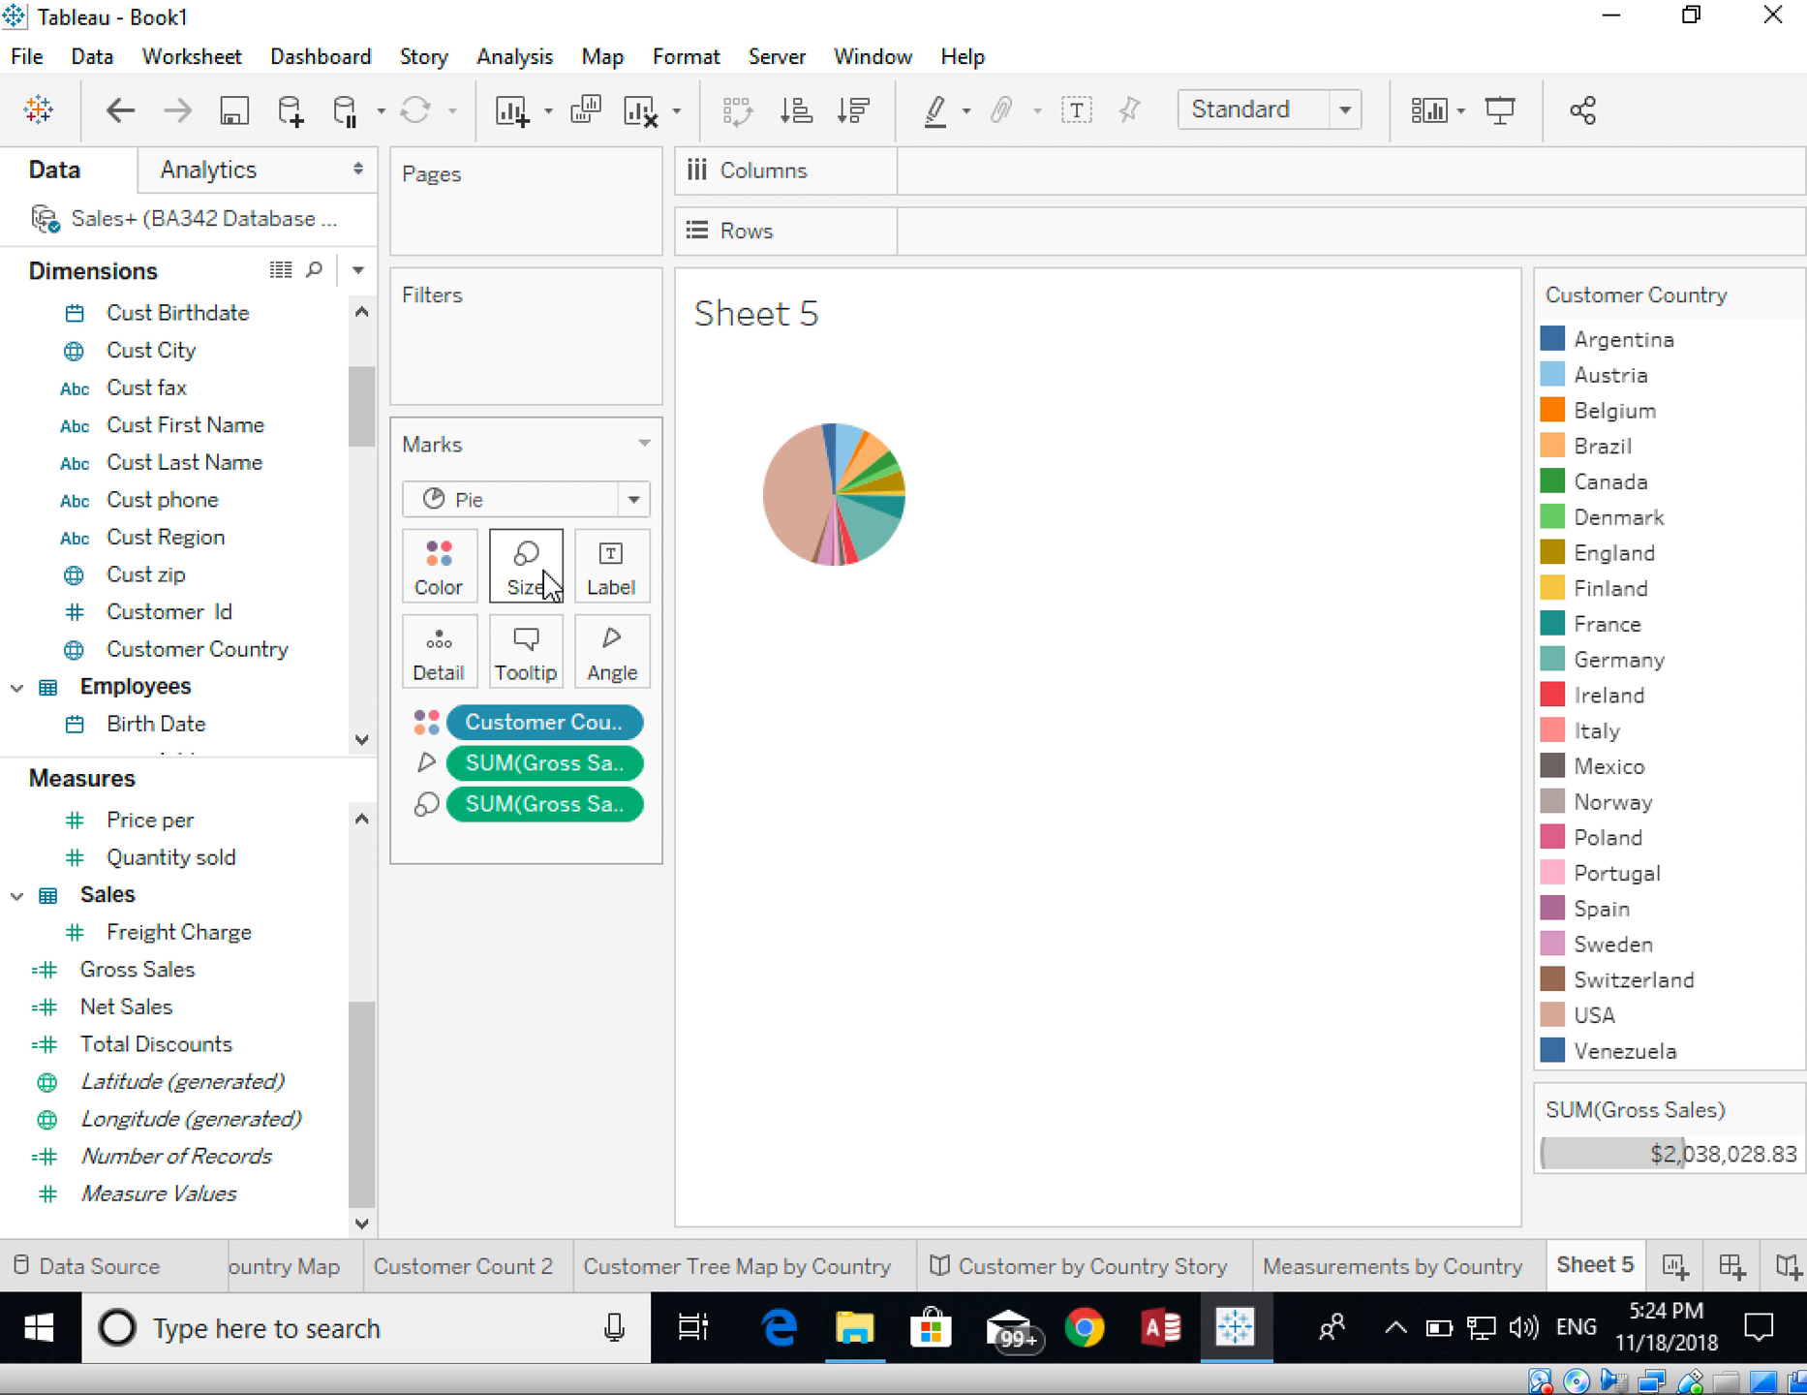
left_click(590, 666)
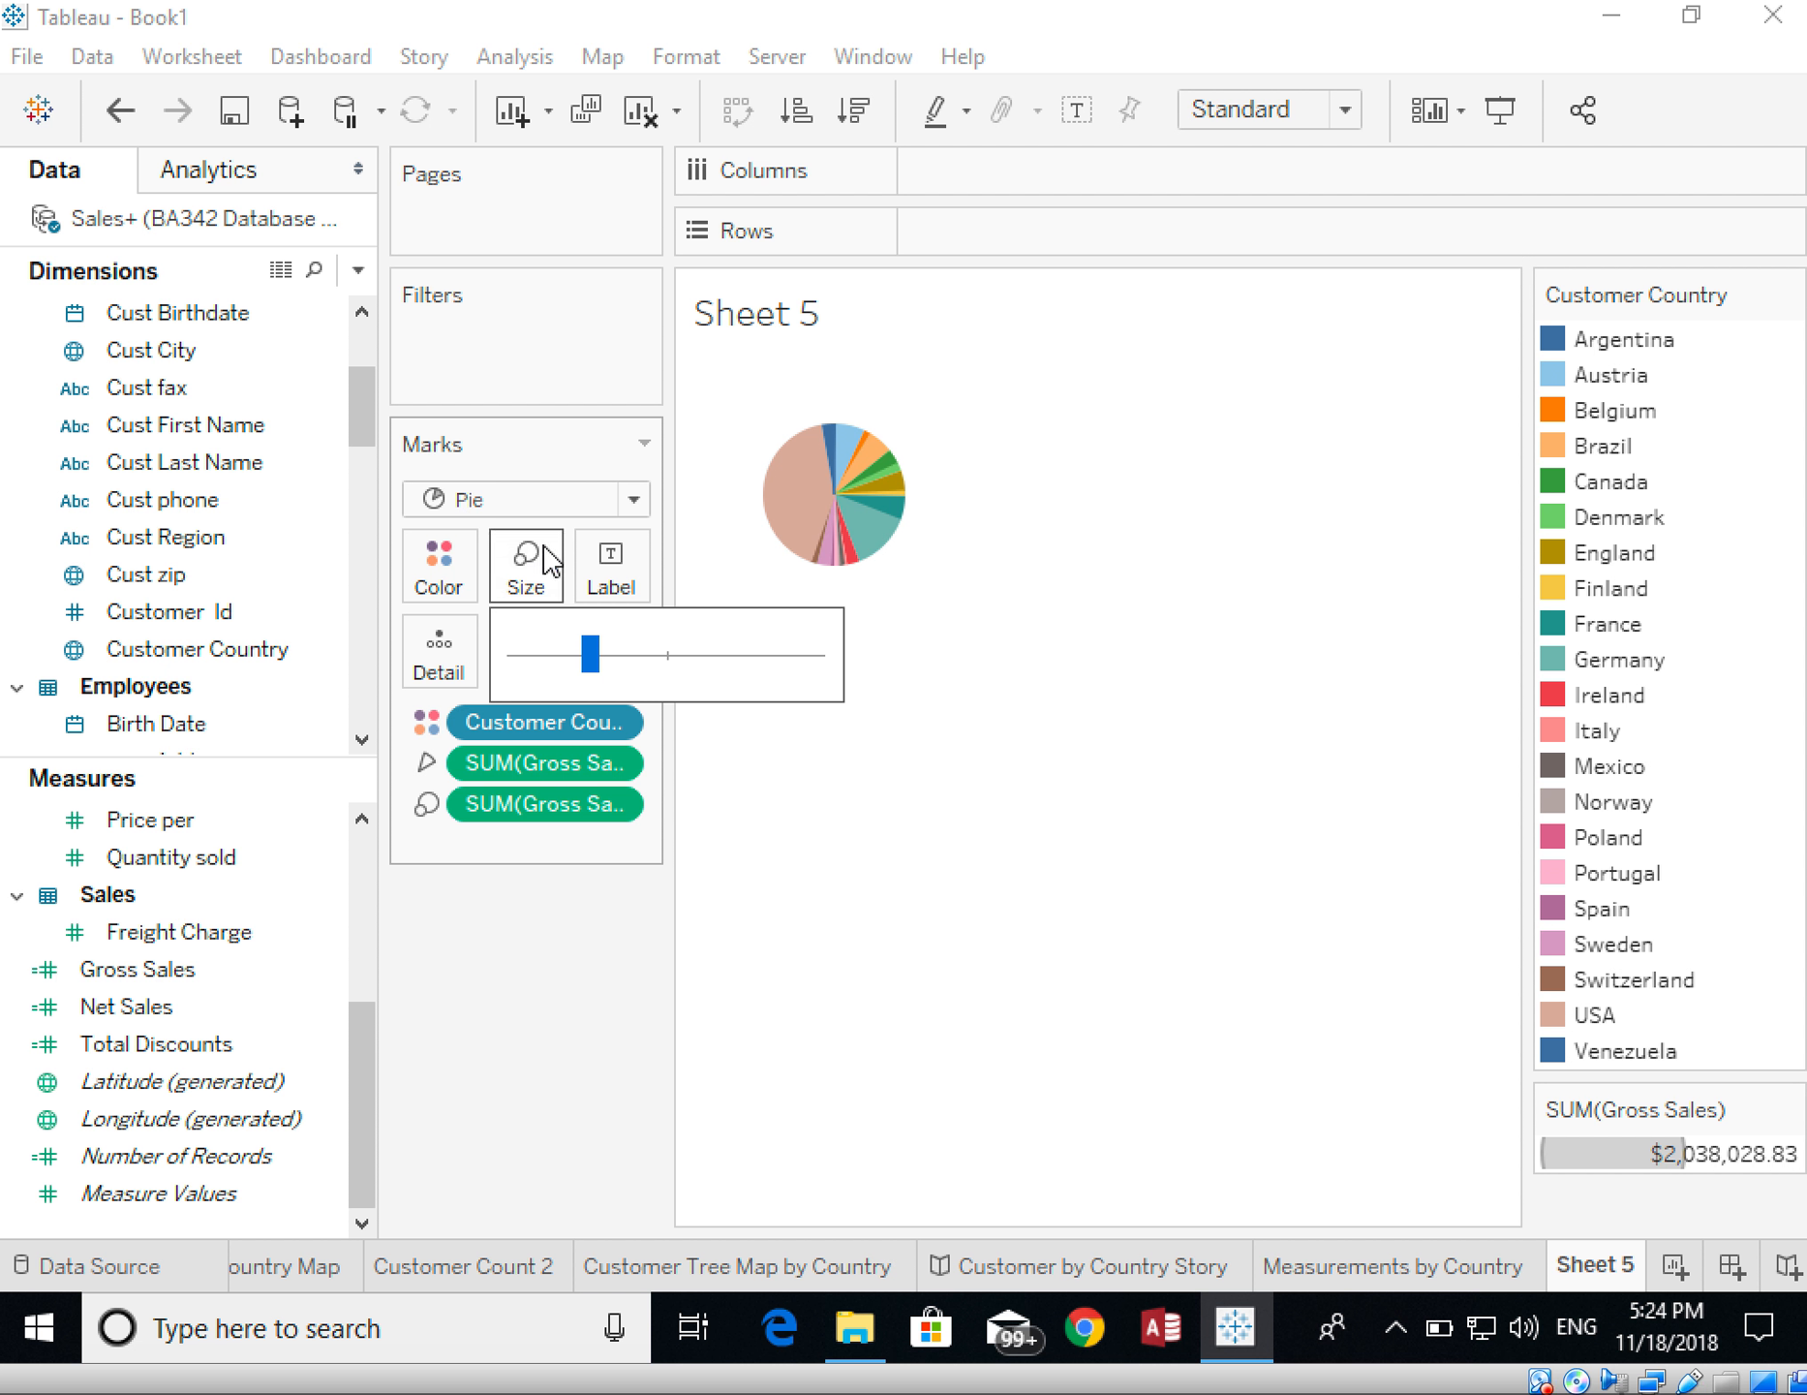
left_click_drag(590, 655, 738, 668)
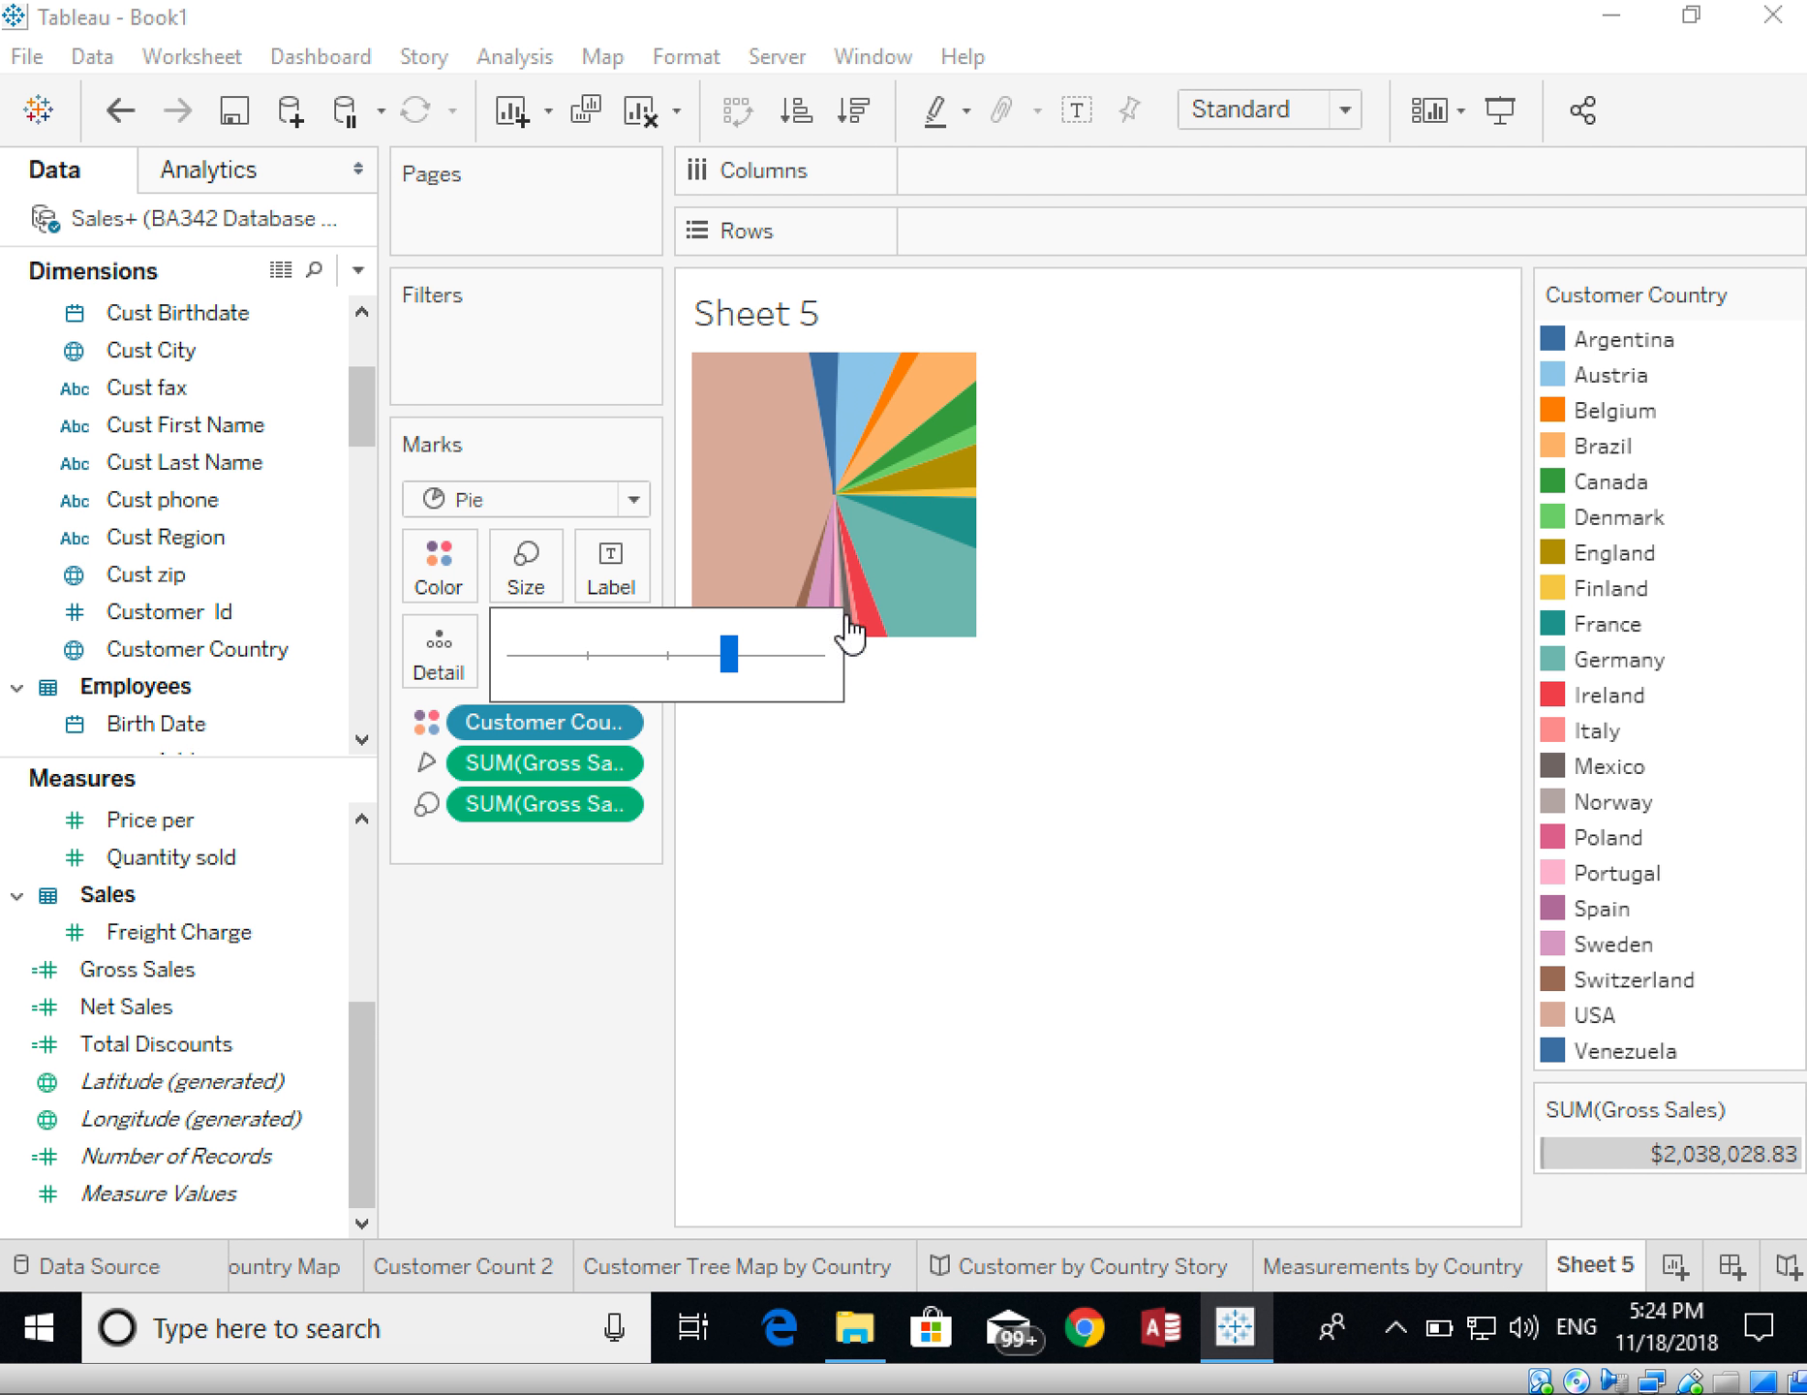
left_click(1054, 588)
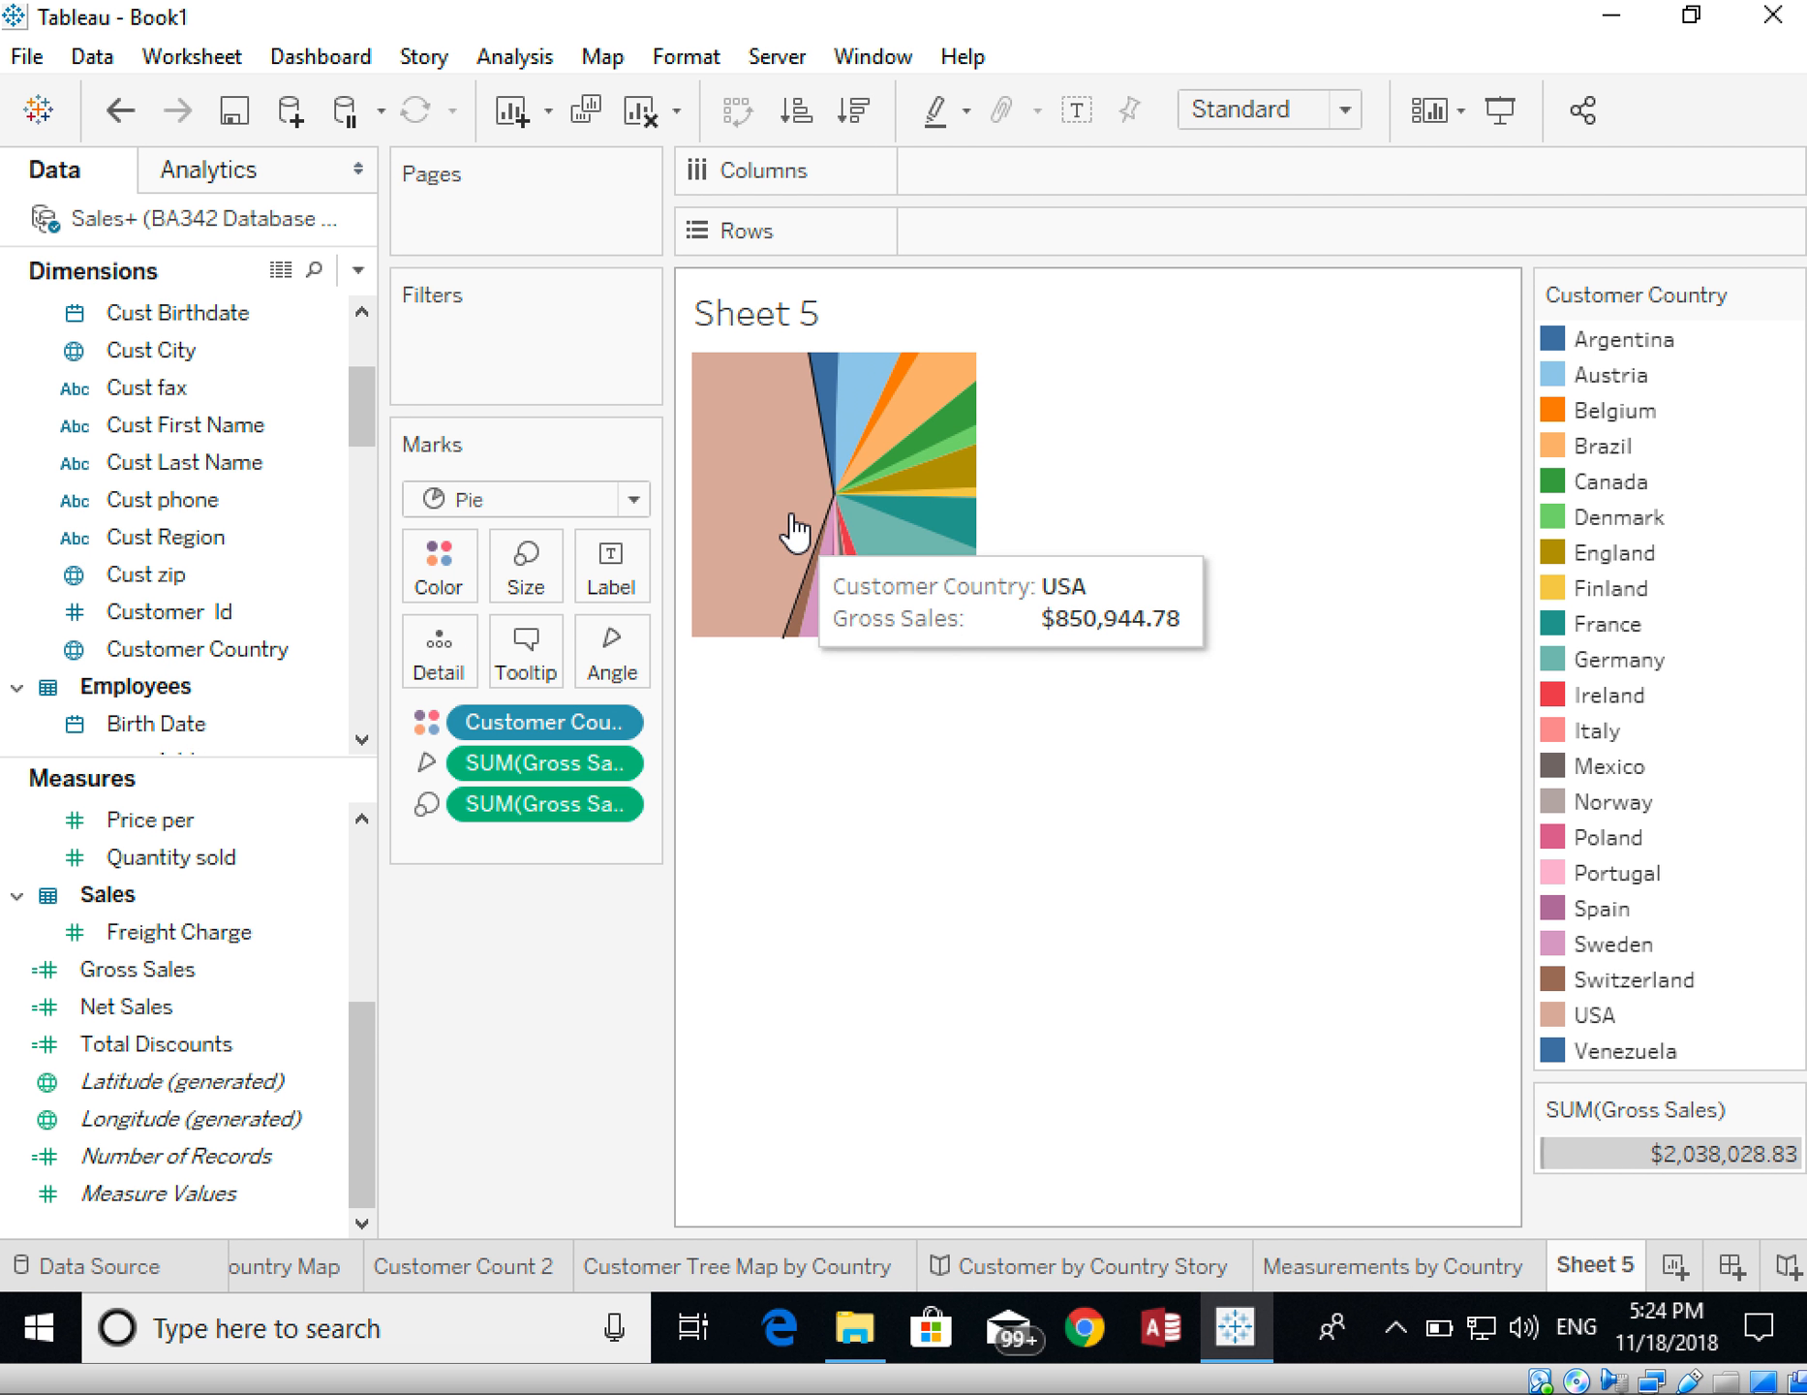
- Open formatting for the USA slice and look through the font settings for sheet, rows and columns
right_click(787, 463)
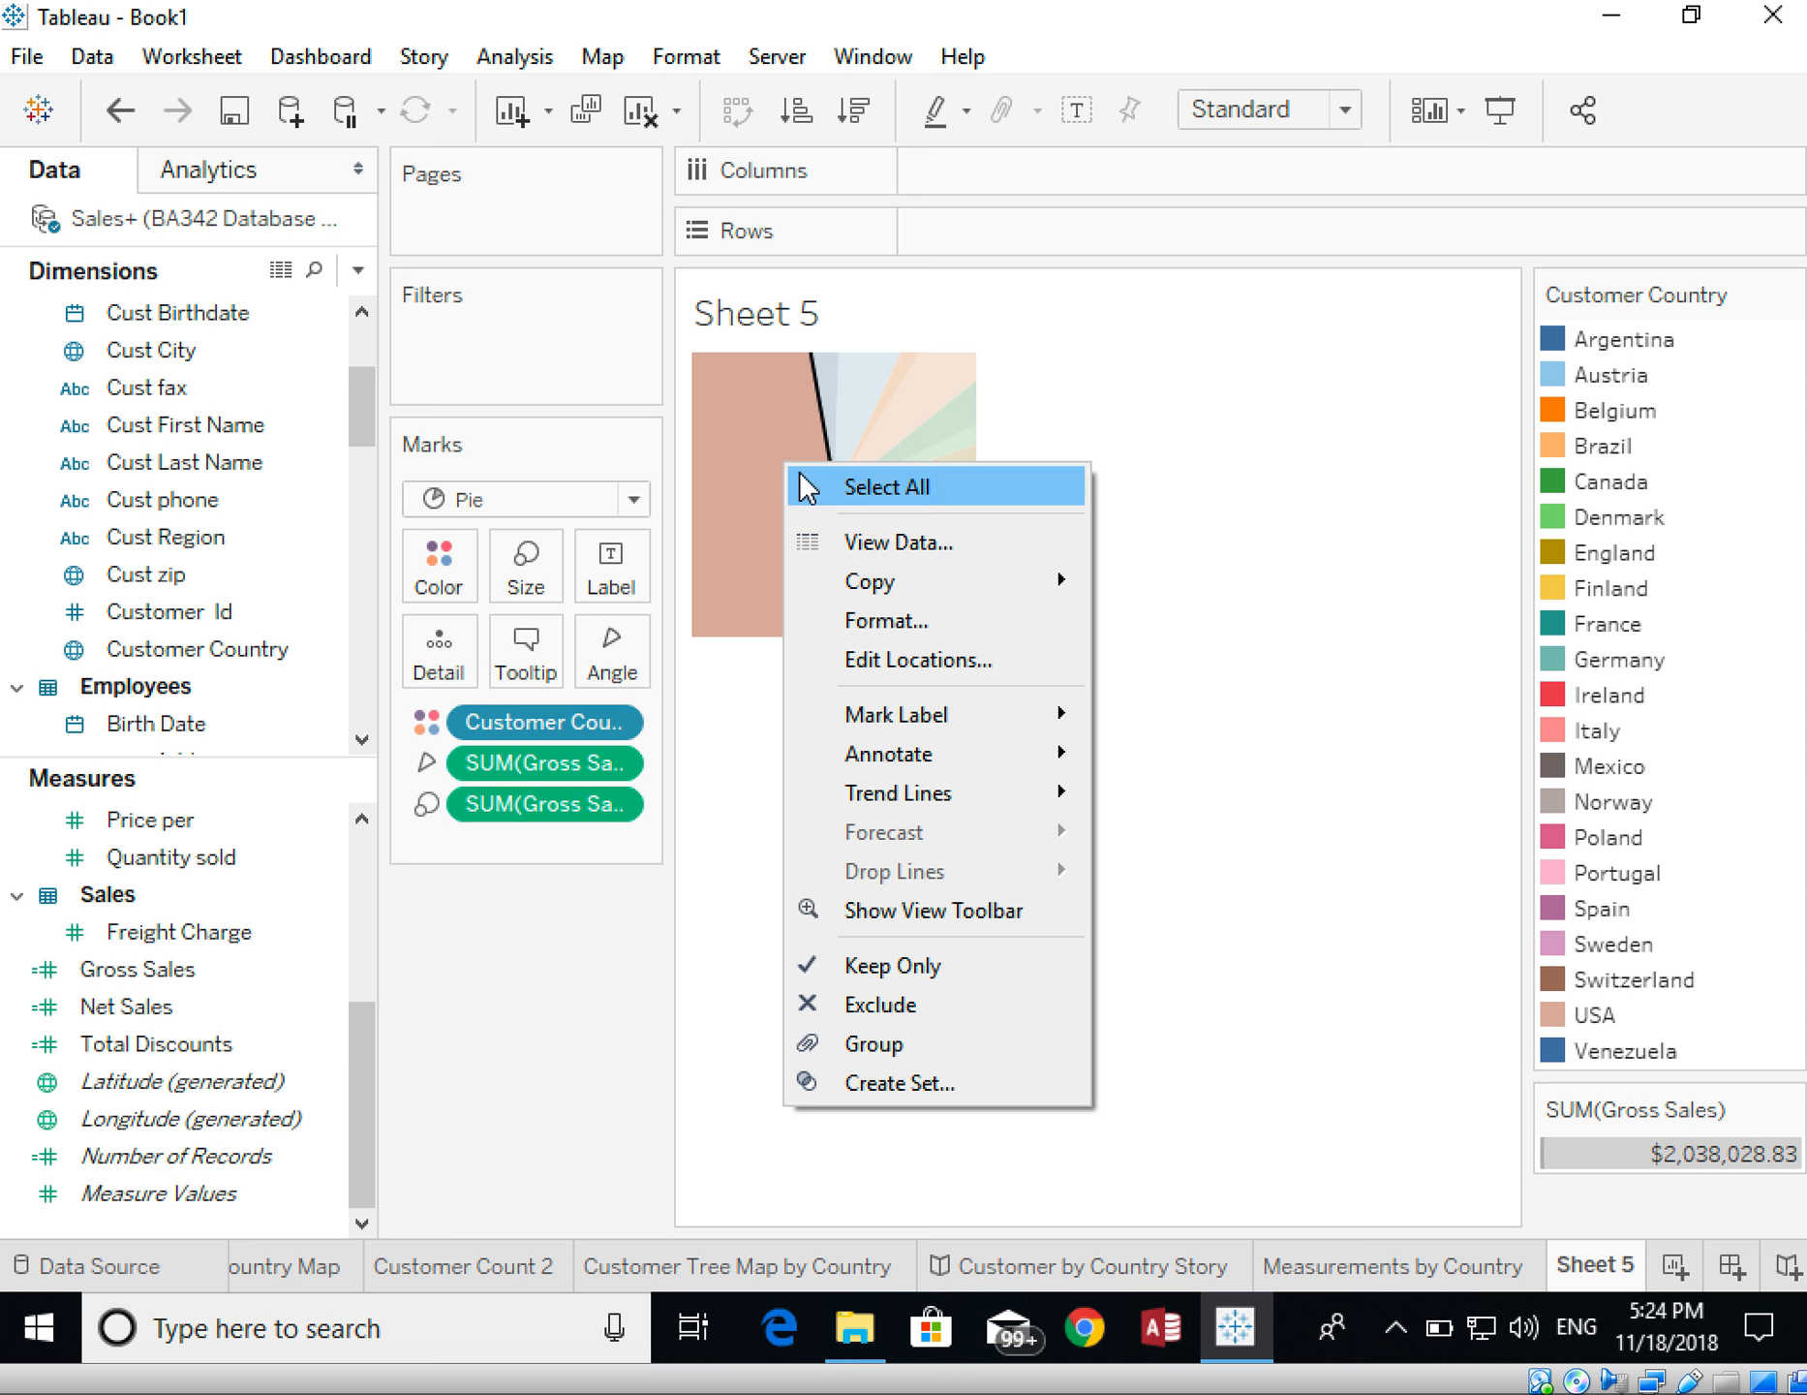
left_click(883, 620)
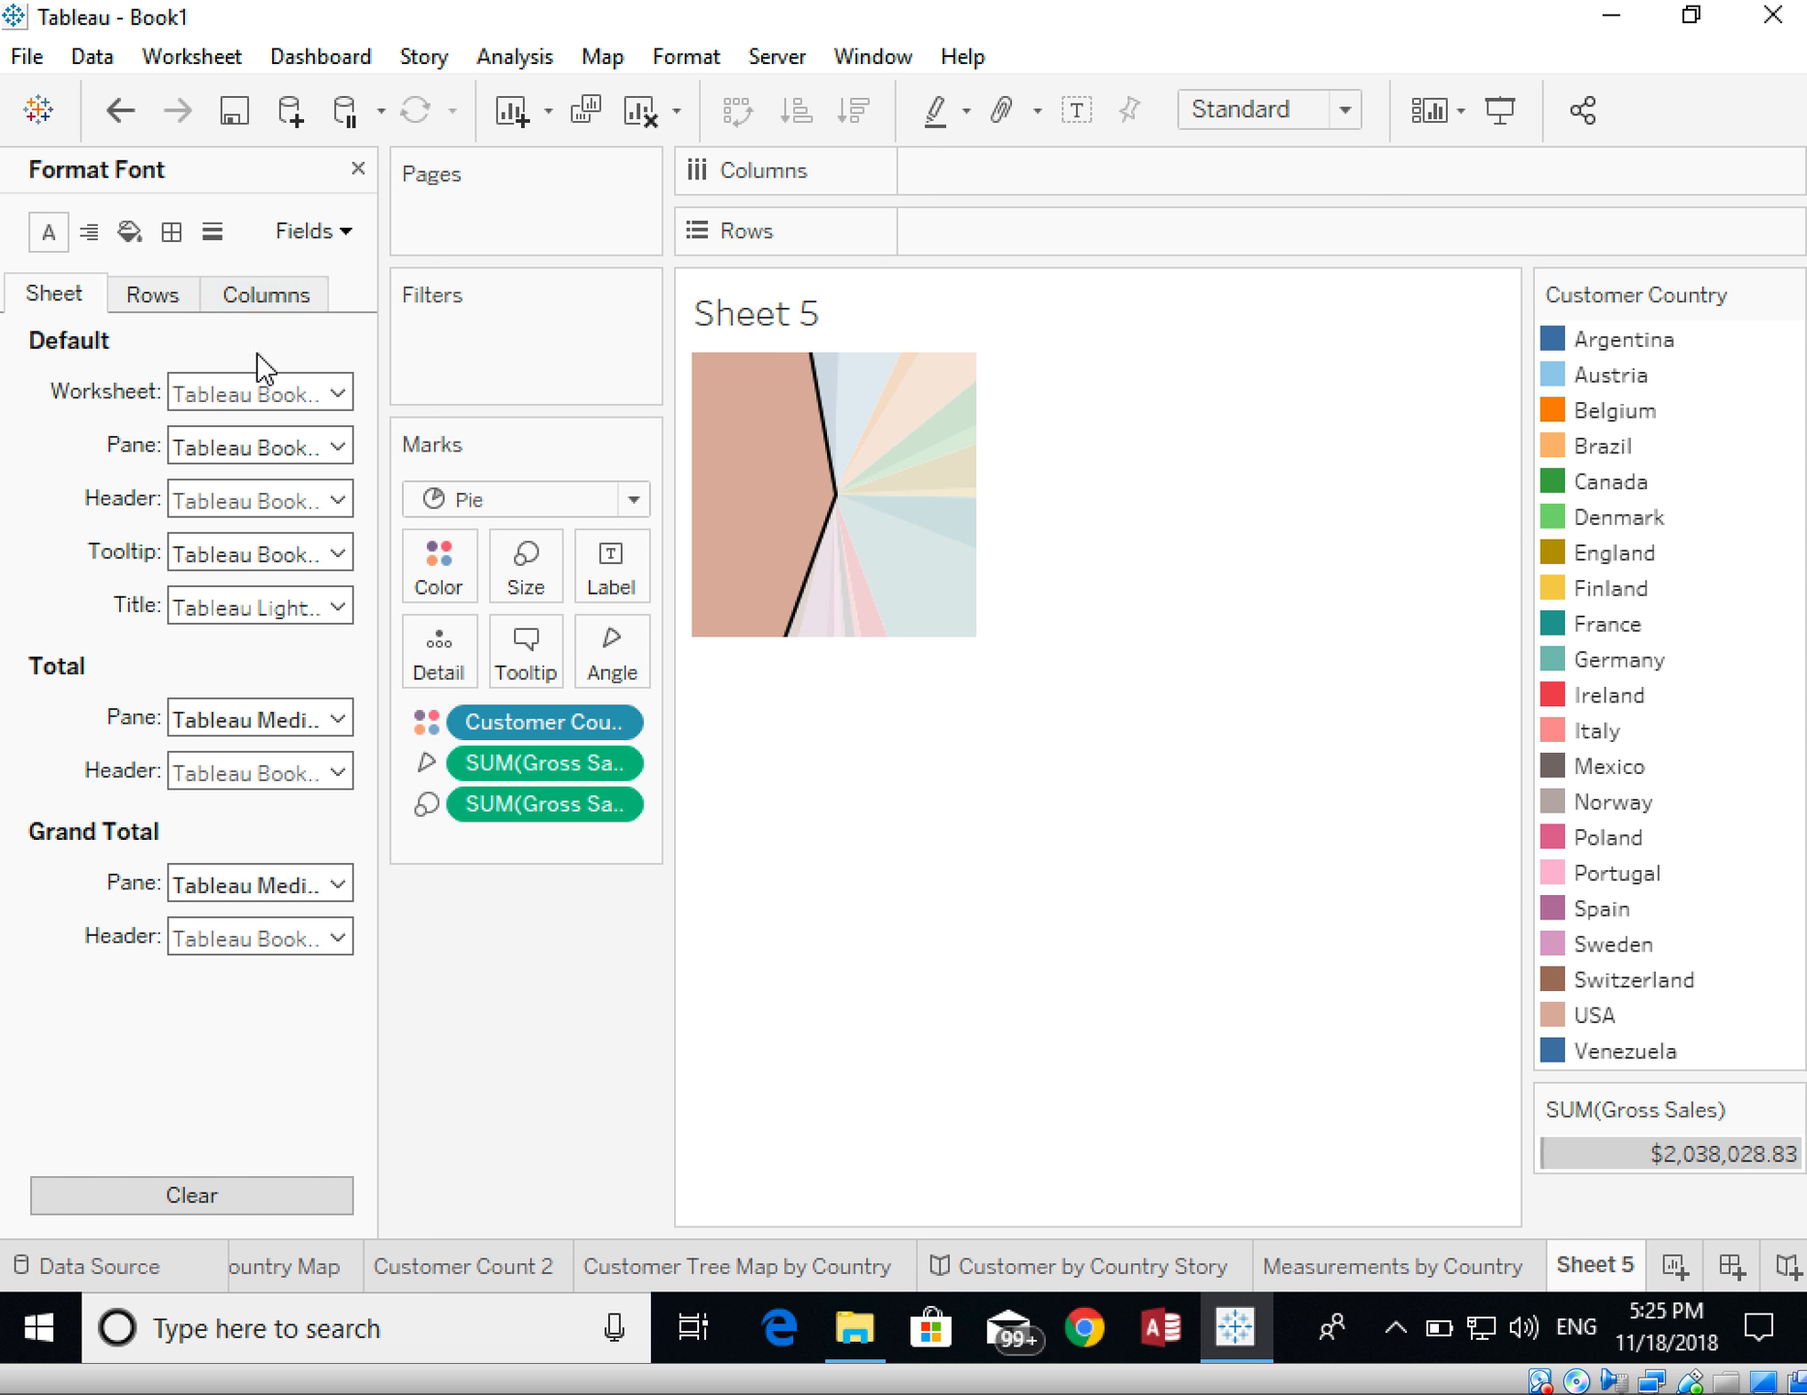
left_click(158, 308)
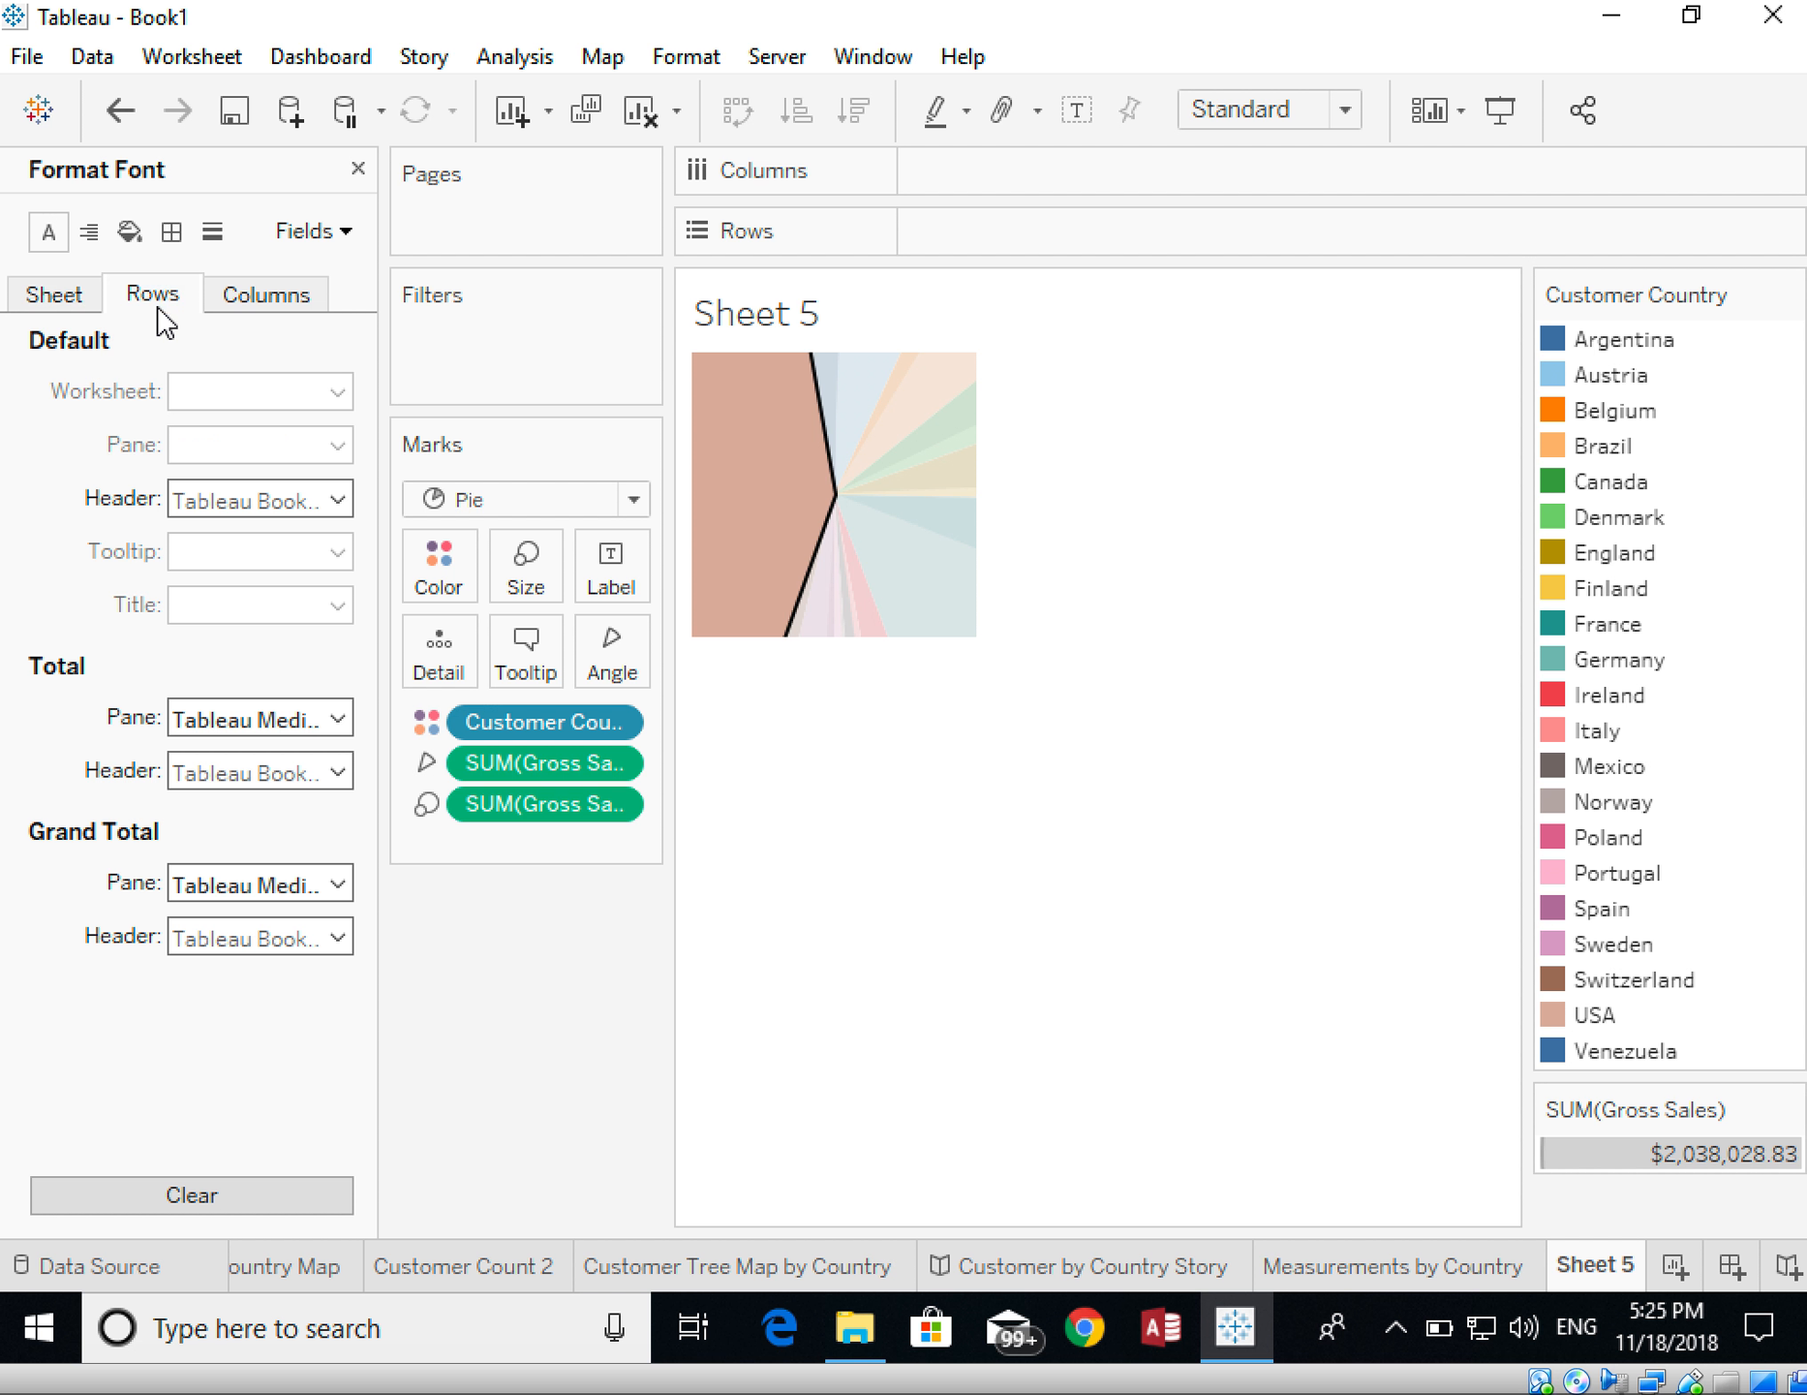
left_click(266, 310)
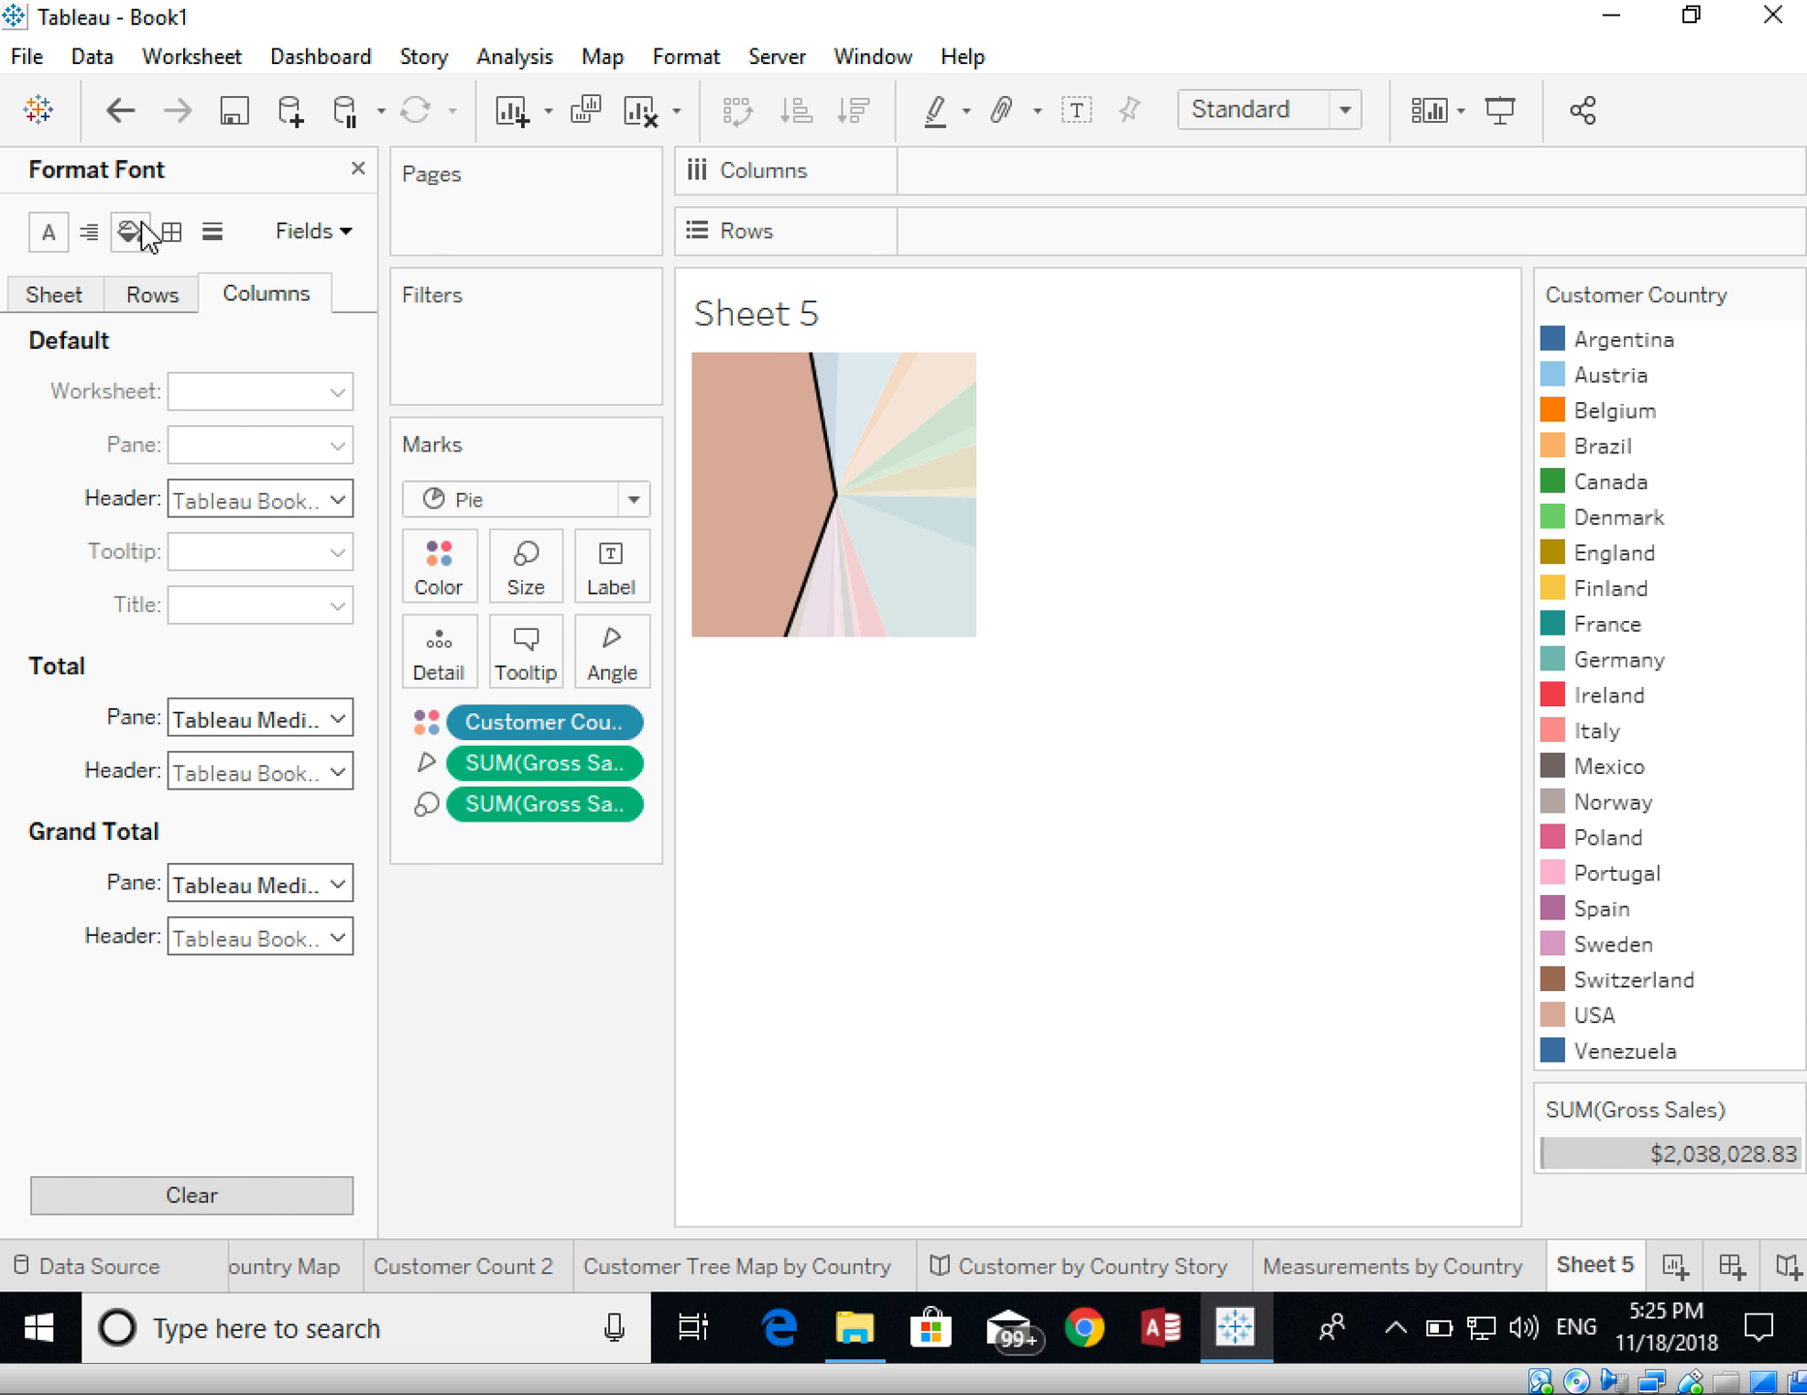
left_click(87, 299)
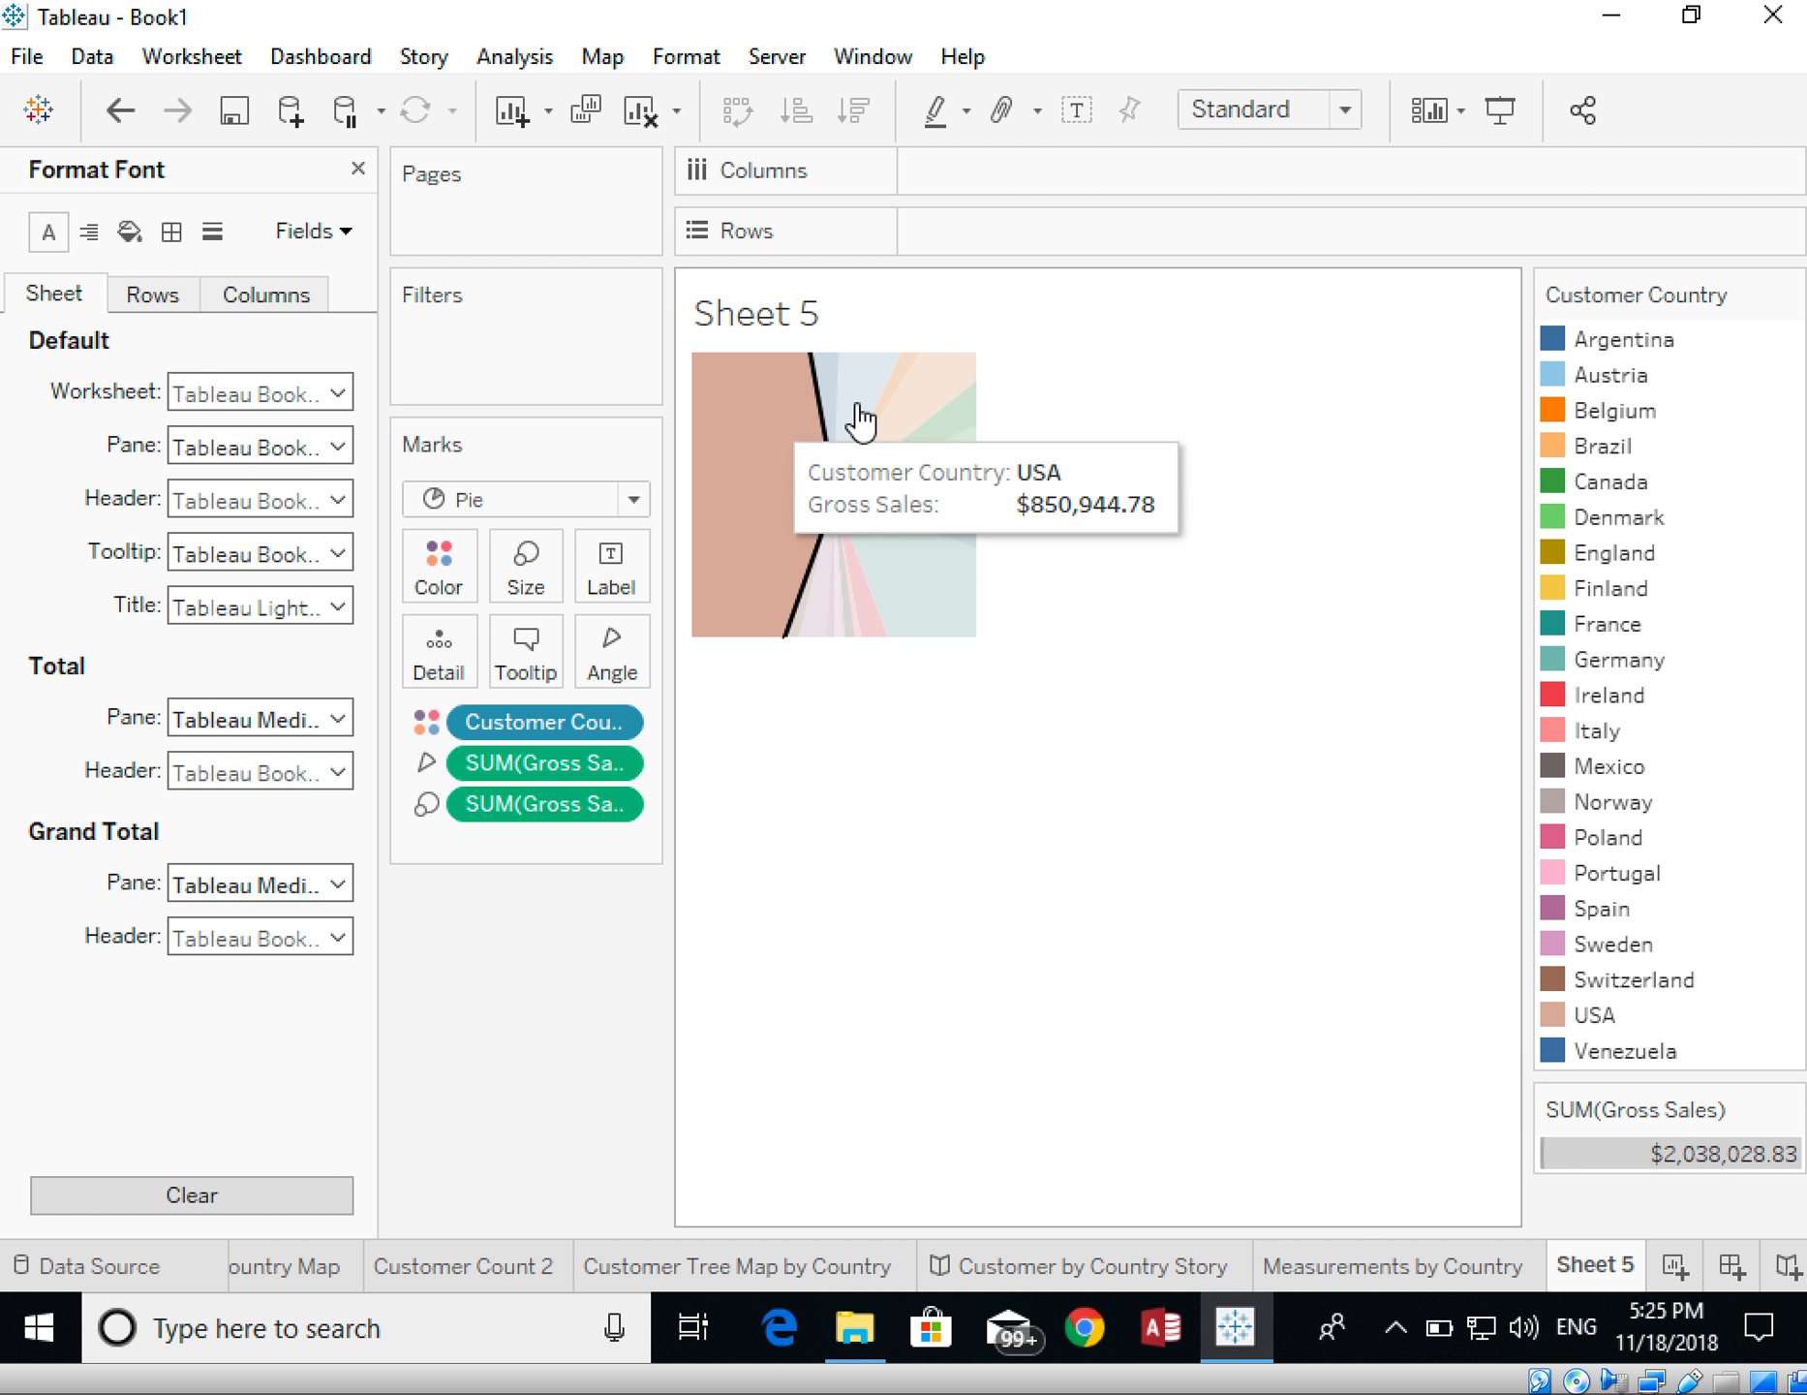
- Widen and heighten the pie chart's cell until it fills most of the worksheet view
left_click_drag(976, 500, 1397, 518)
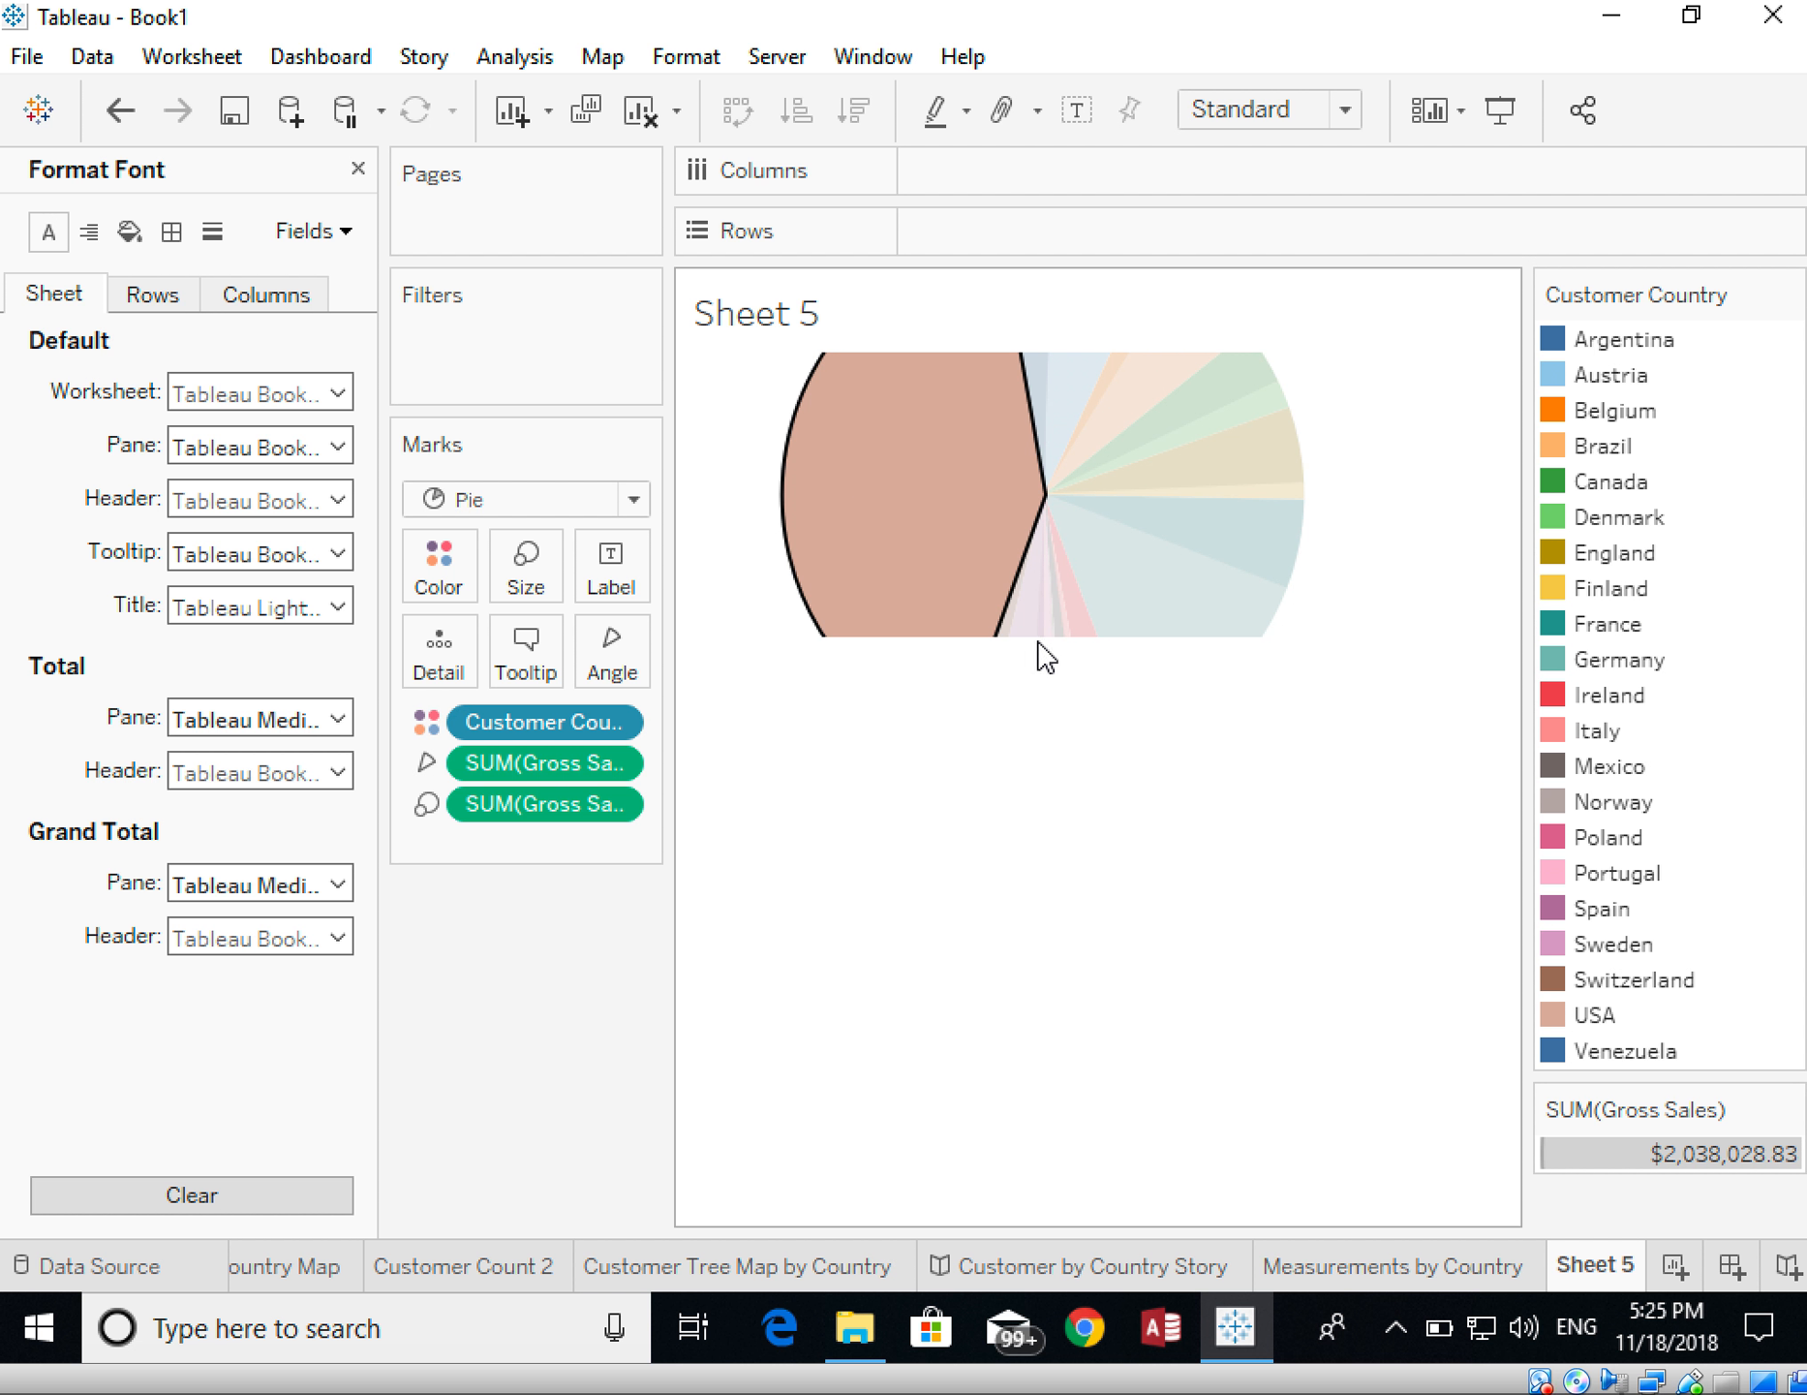
left_click_drag(1038, 637, 1037, 789)
left_click_drag(1024, 1004, 1033, 1032)
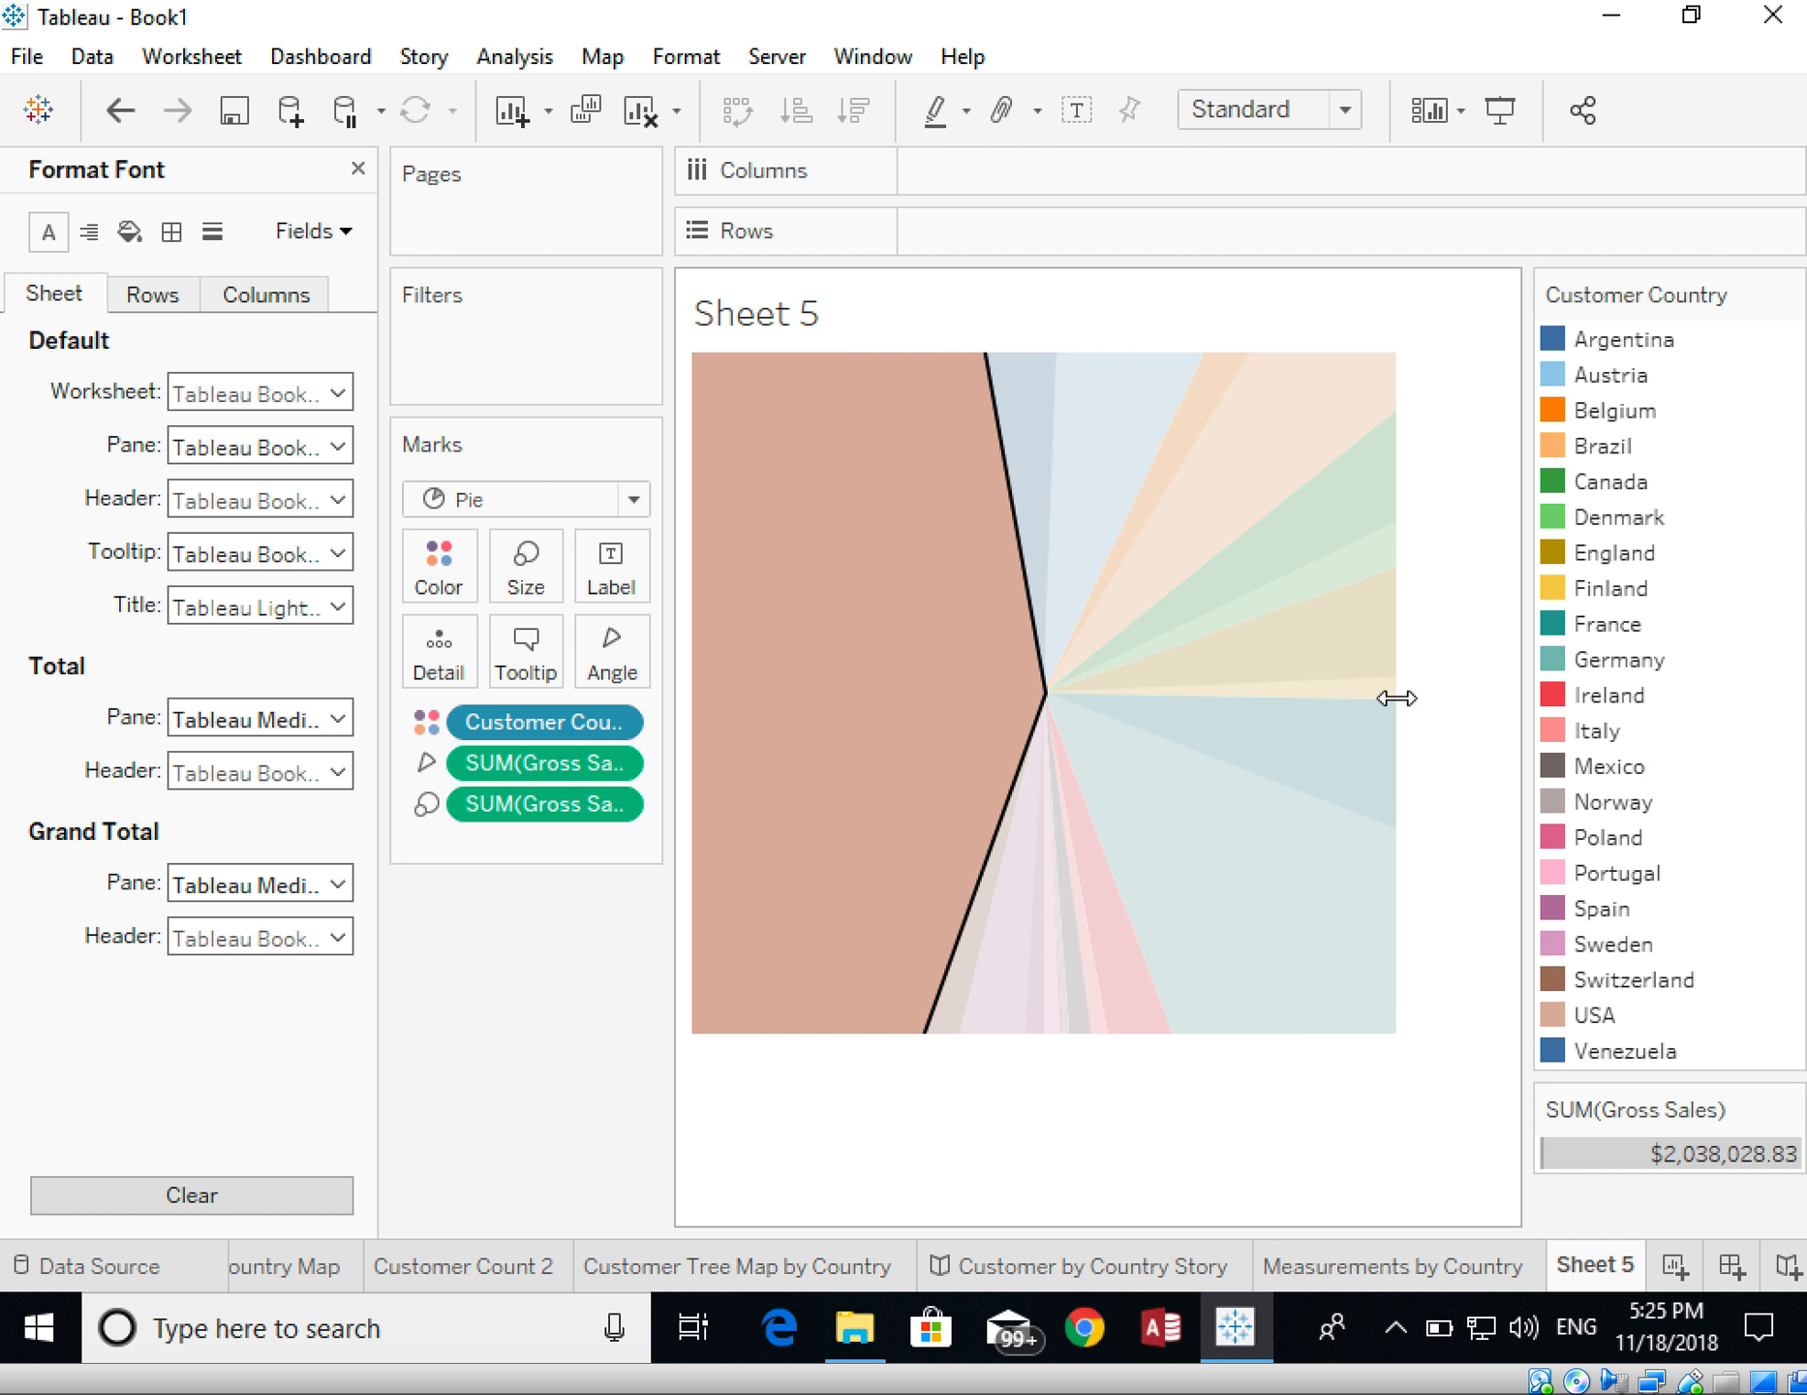
left_click_drag(1395, 699, 1483, 700)
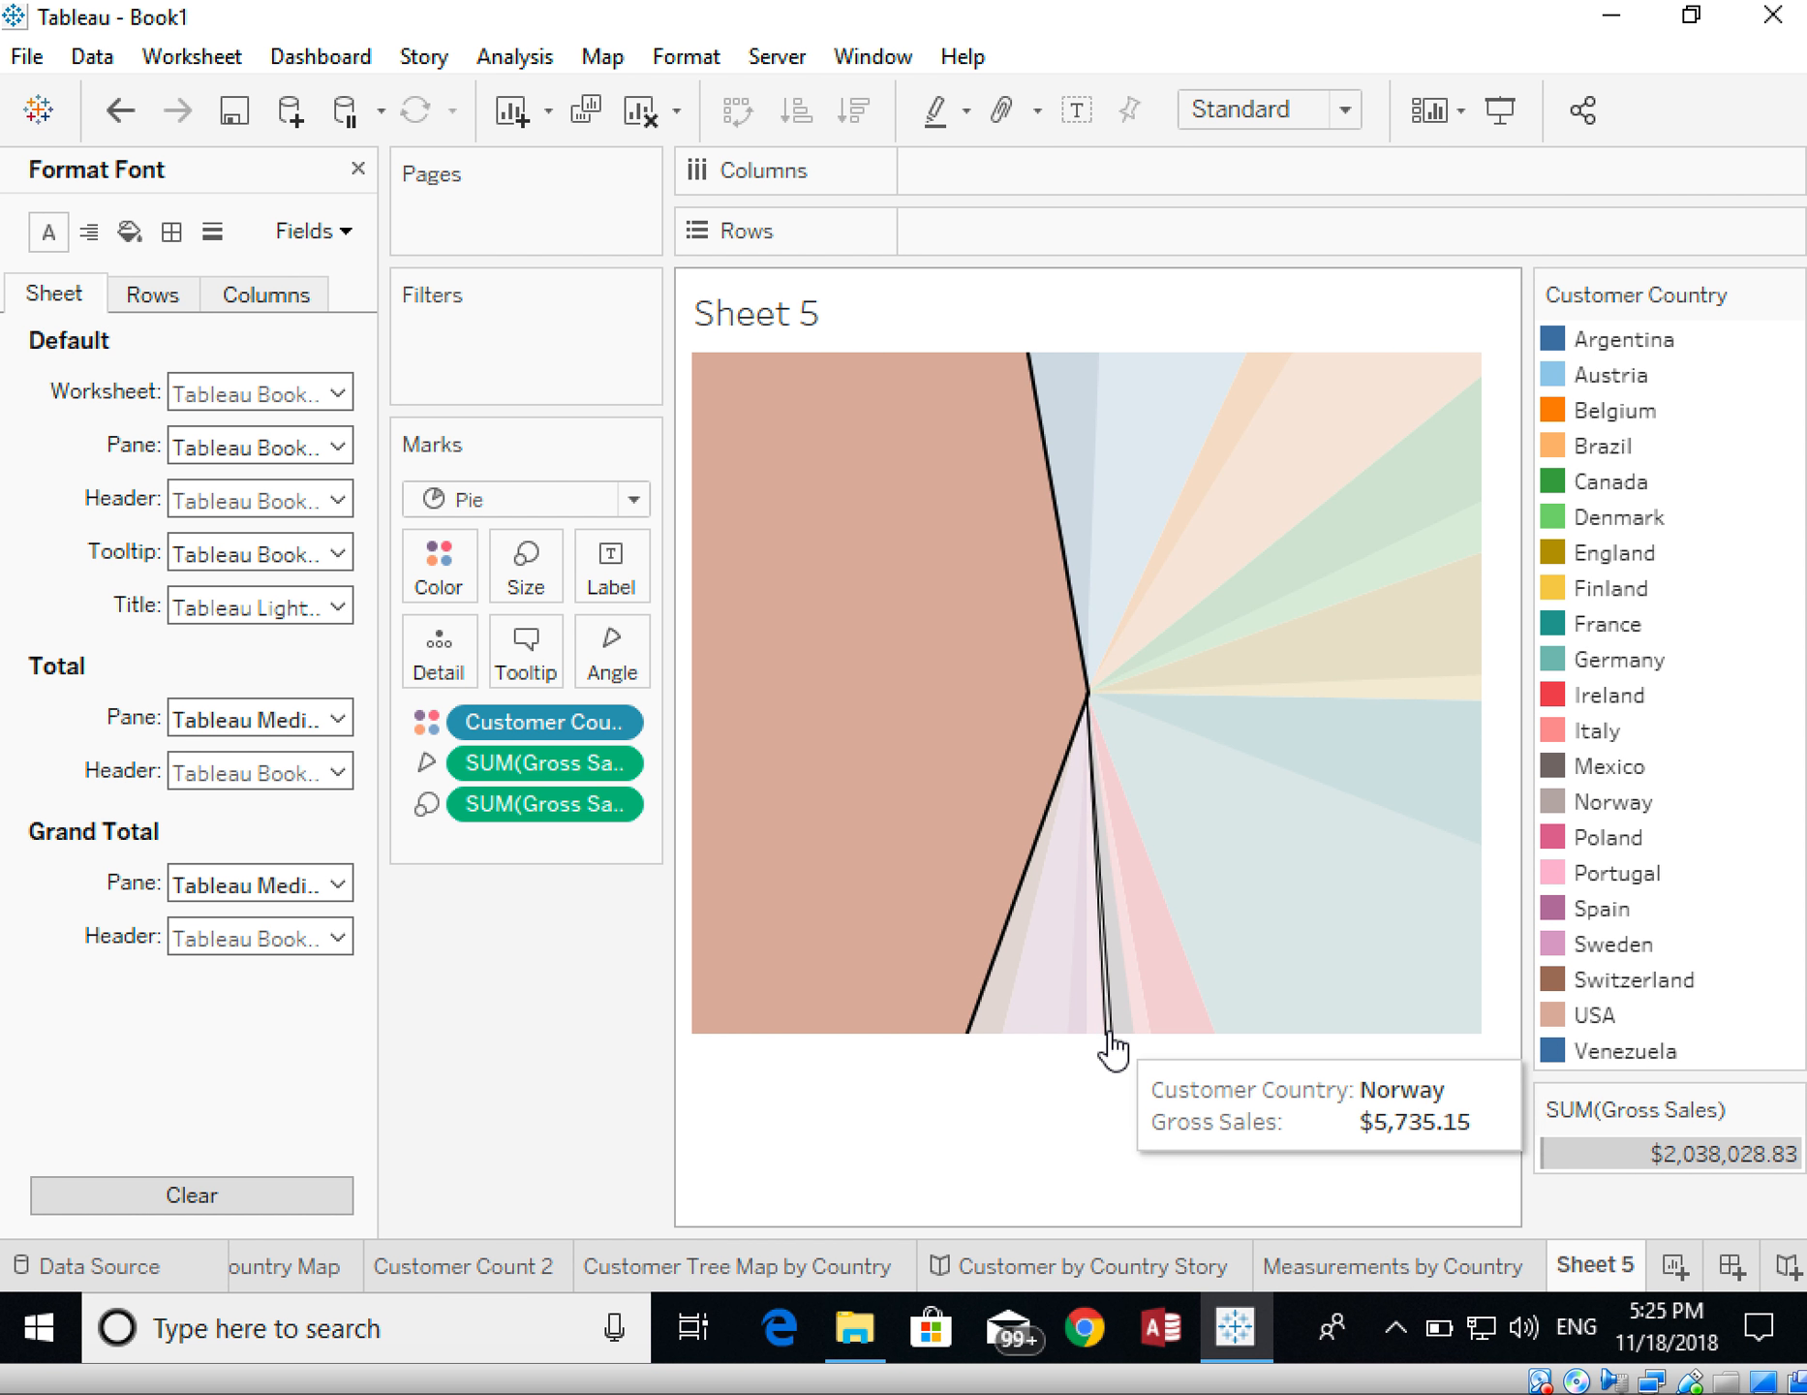
left_click_drag(1075, 1034, 1077, 1147)
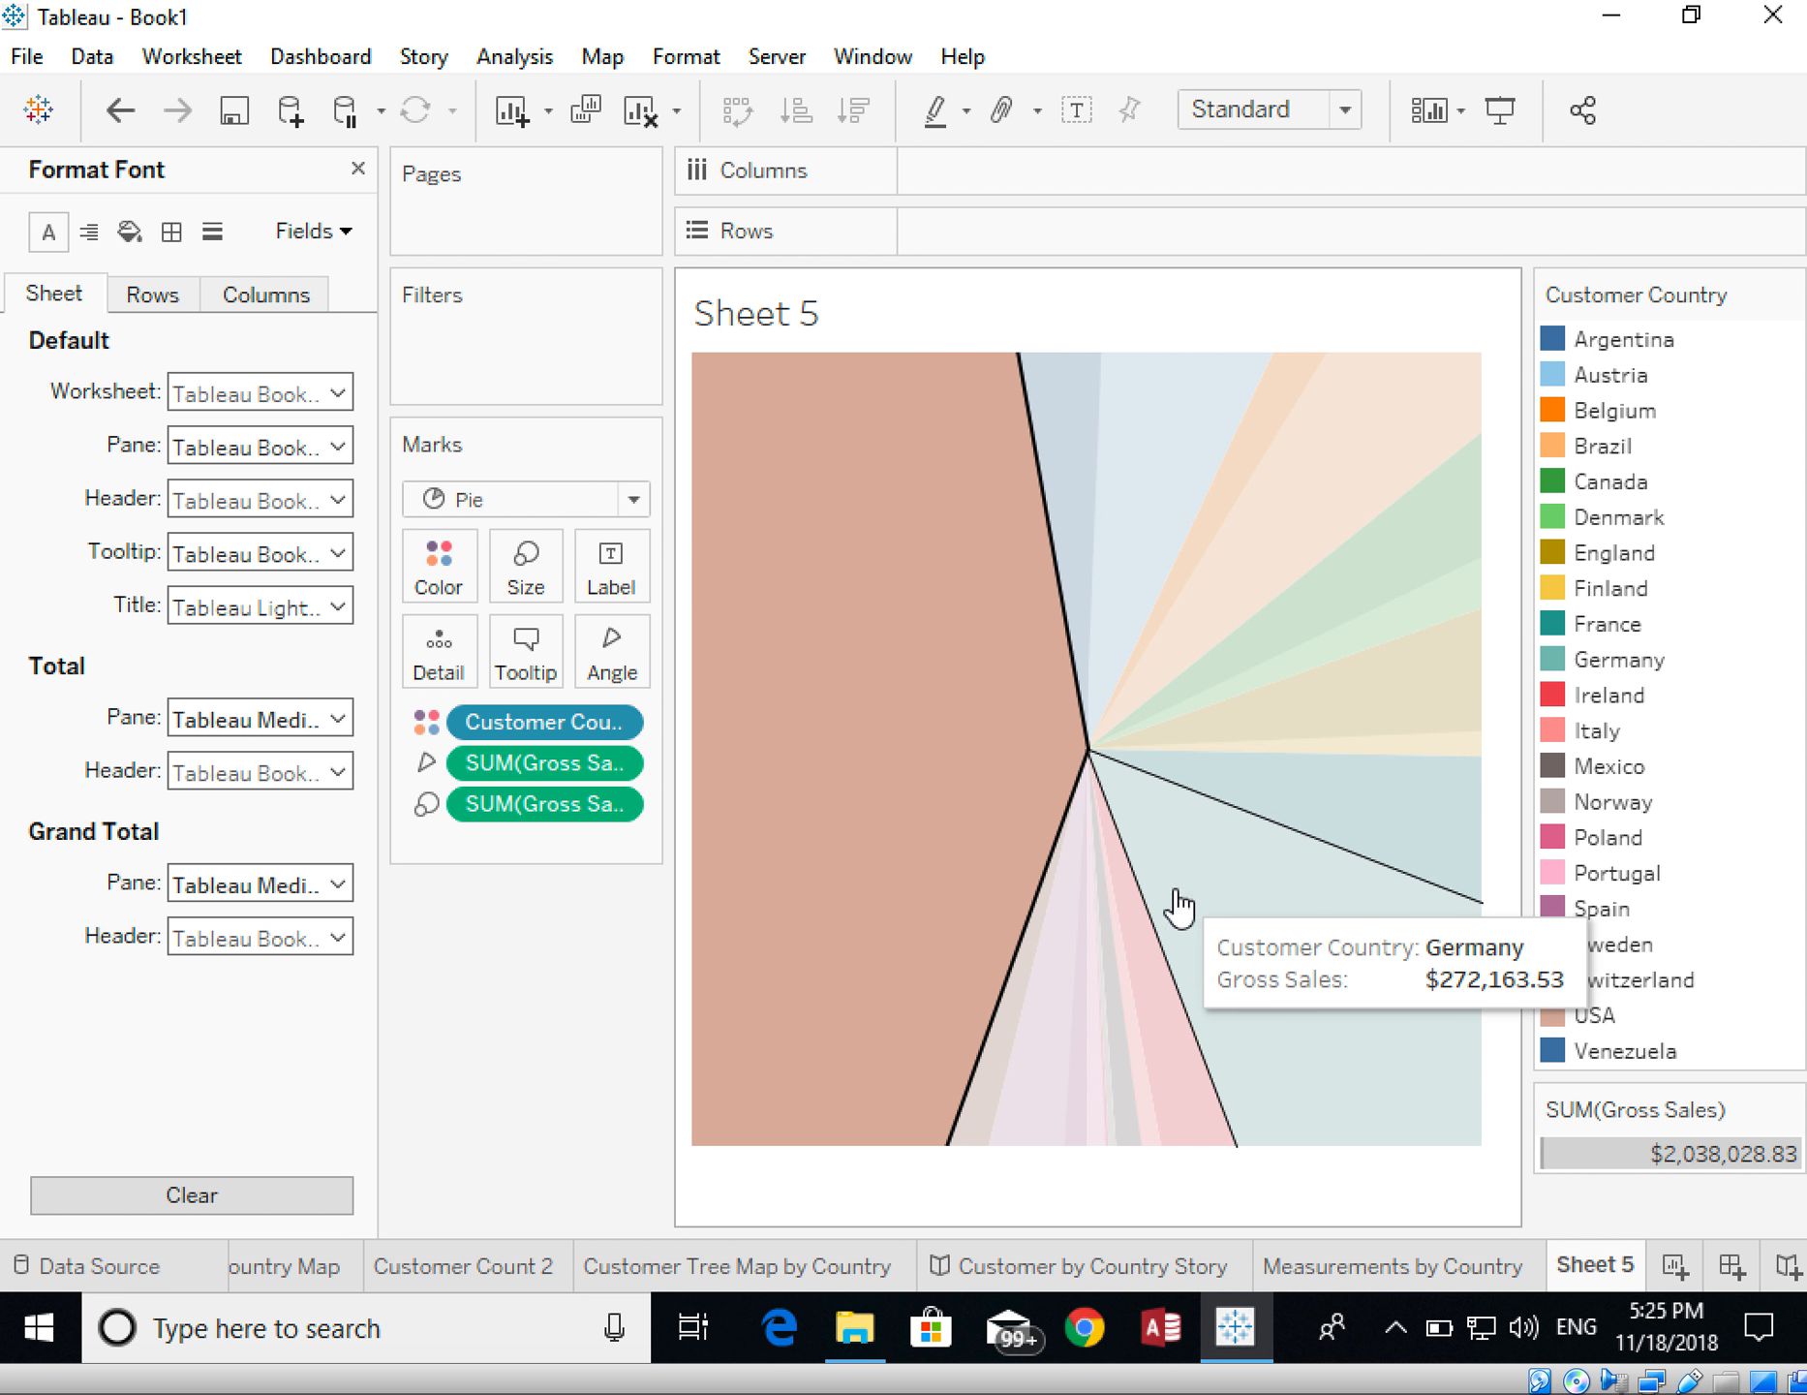
- Reduce the mark size to about the midpoint so the whole pie fits, clear the slice selection and close the formatting pane
left_click(535, 574)
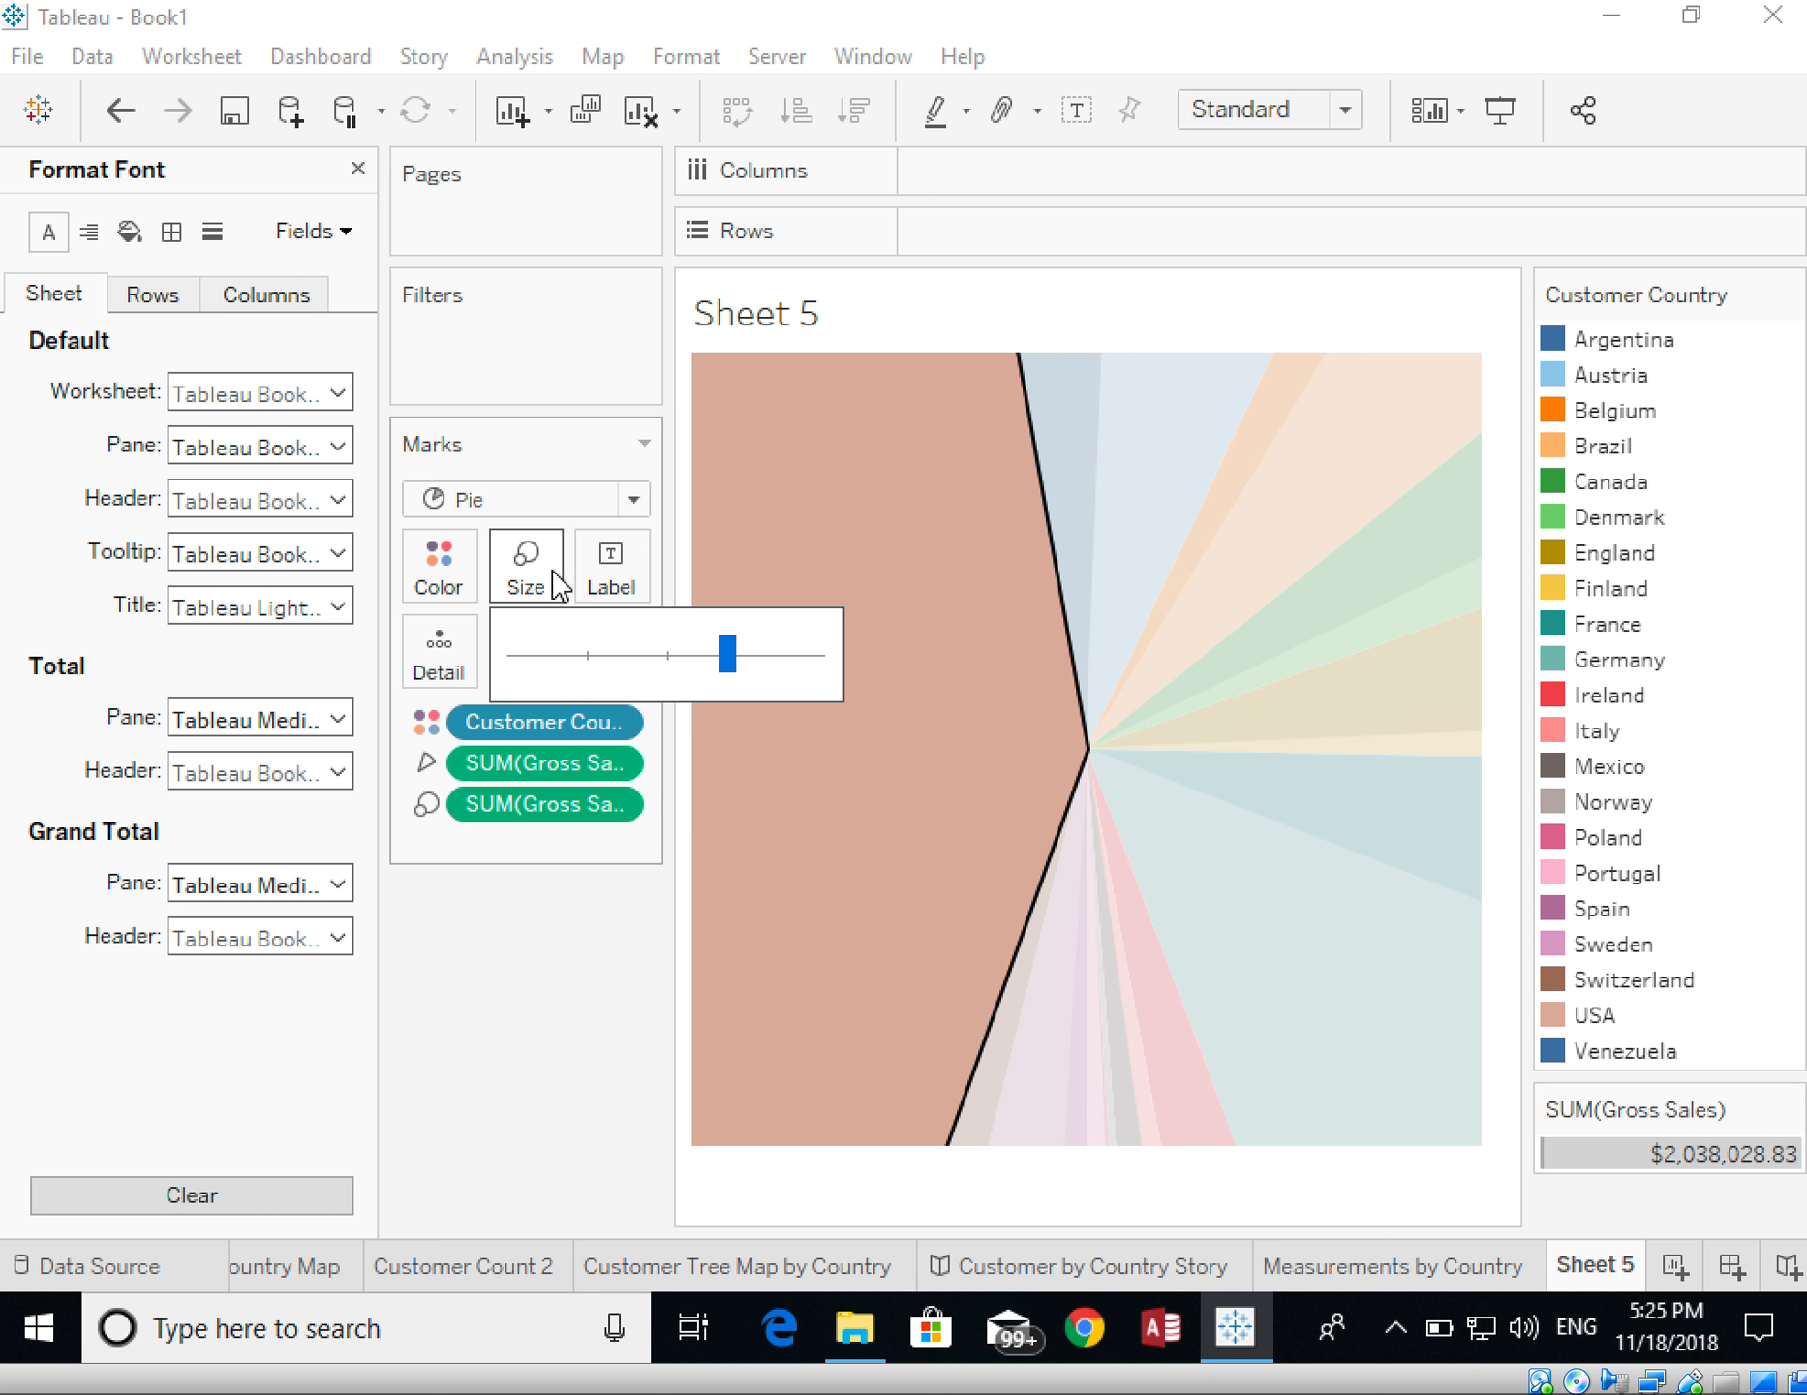
left_click_drag(724, 657, 668, 669)
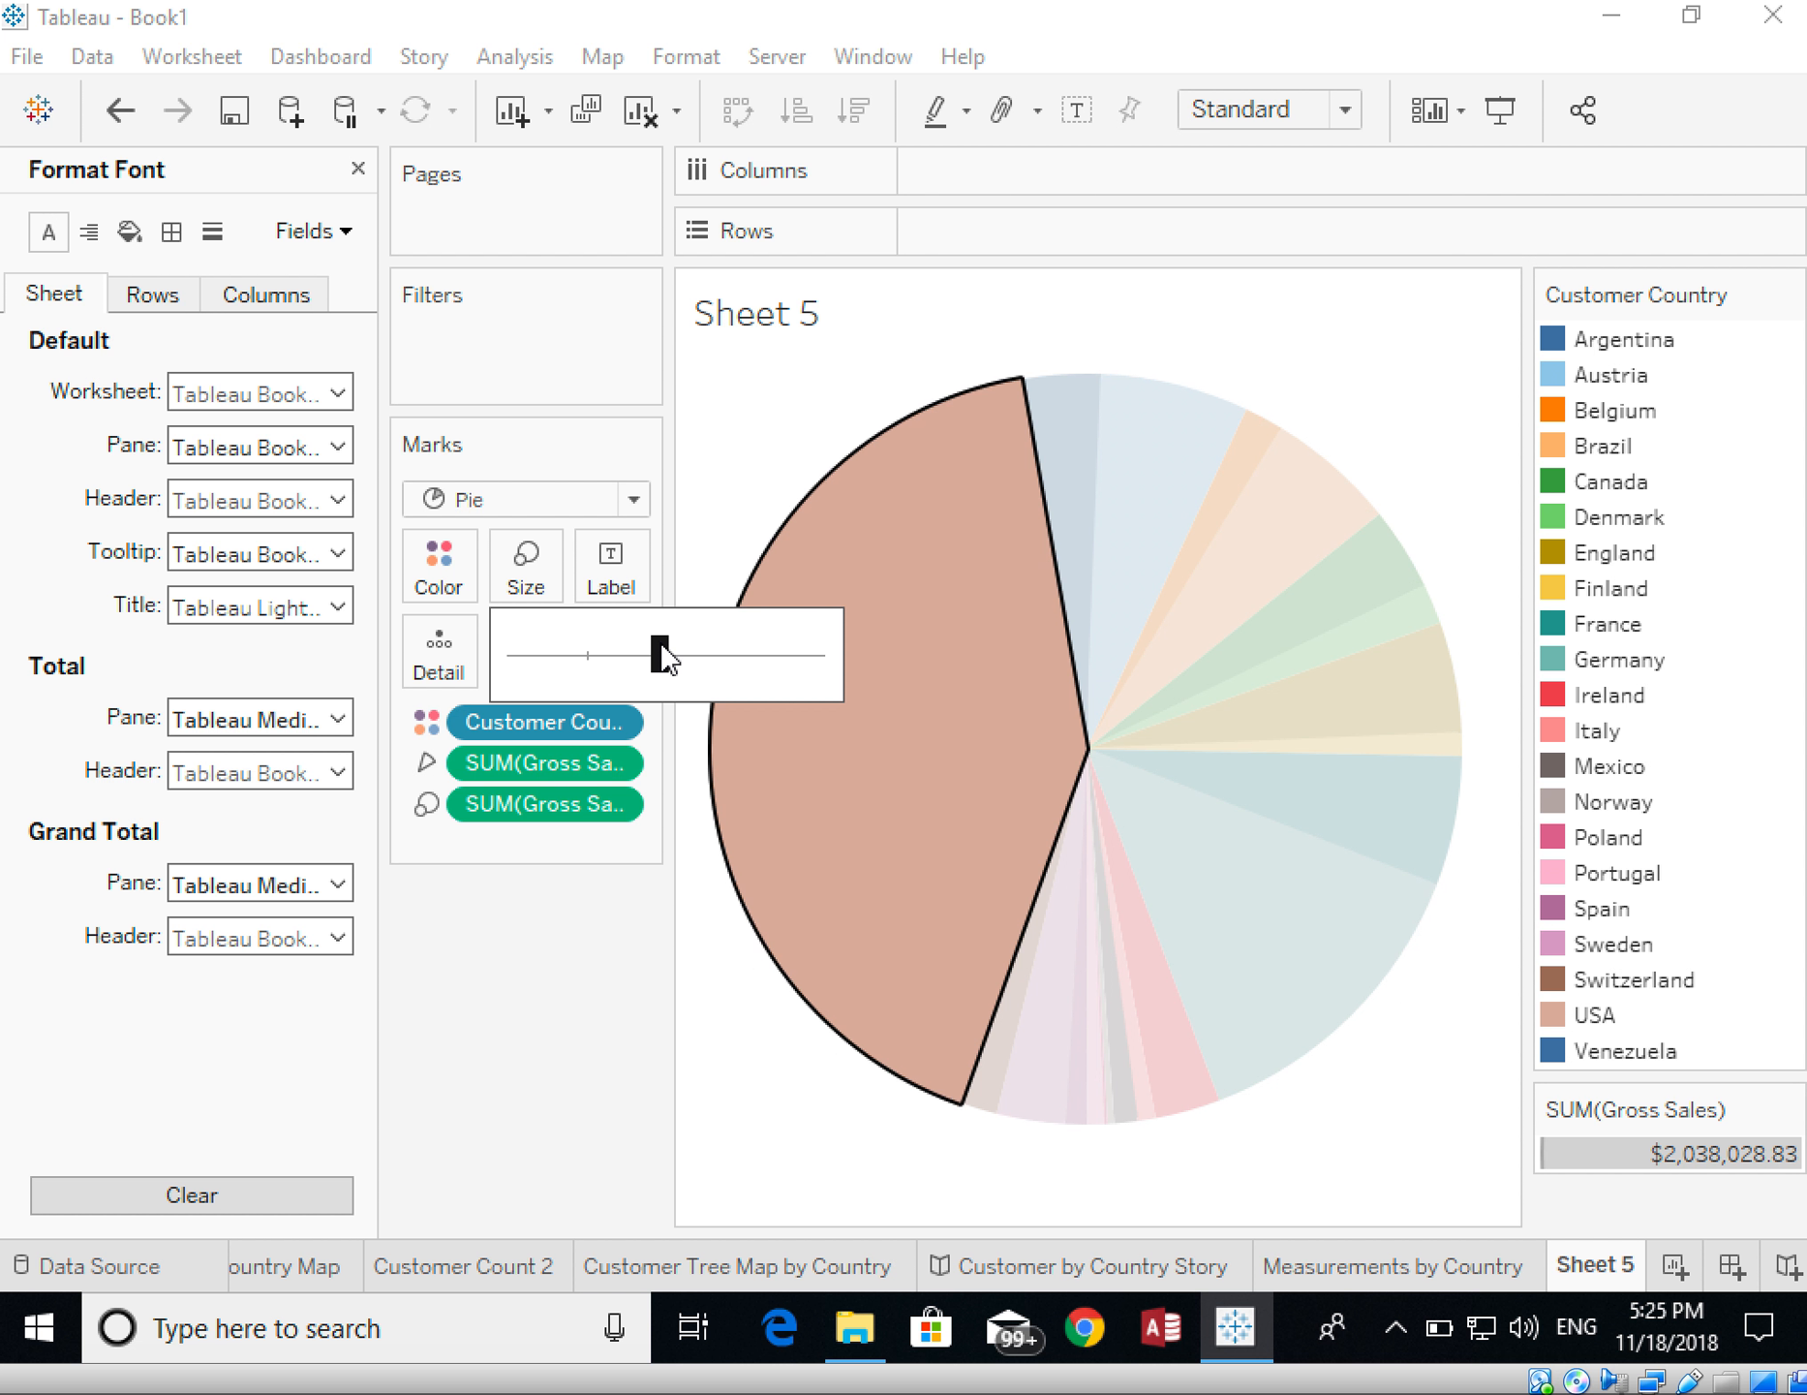
left_click(952, 361)
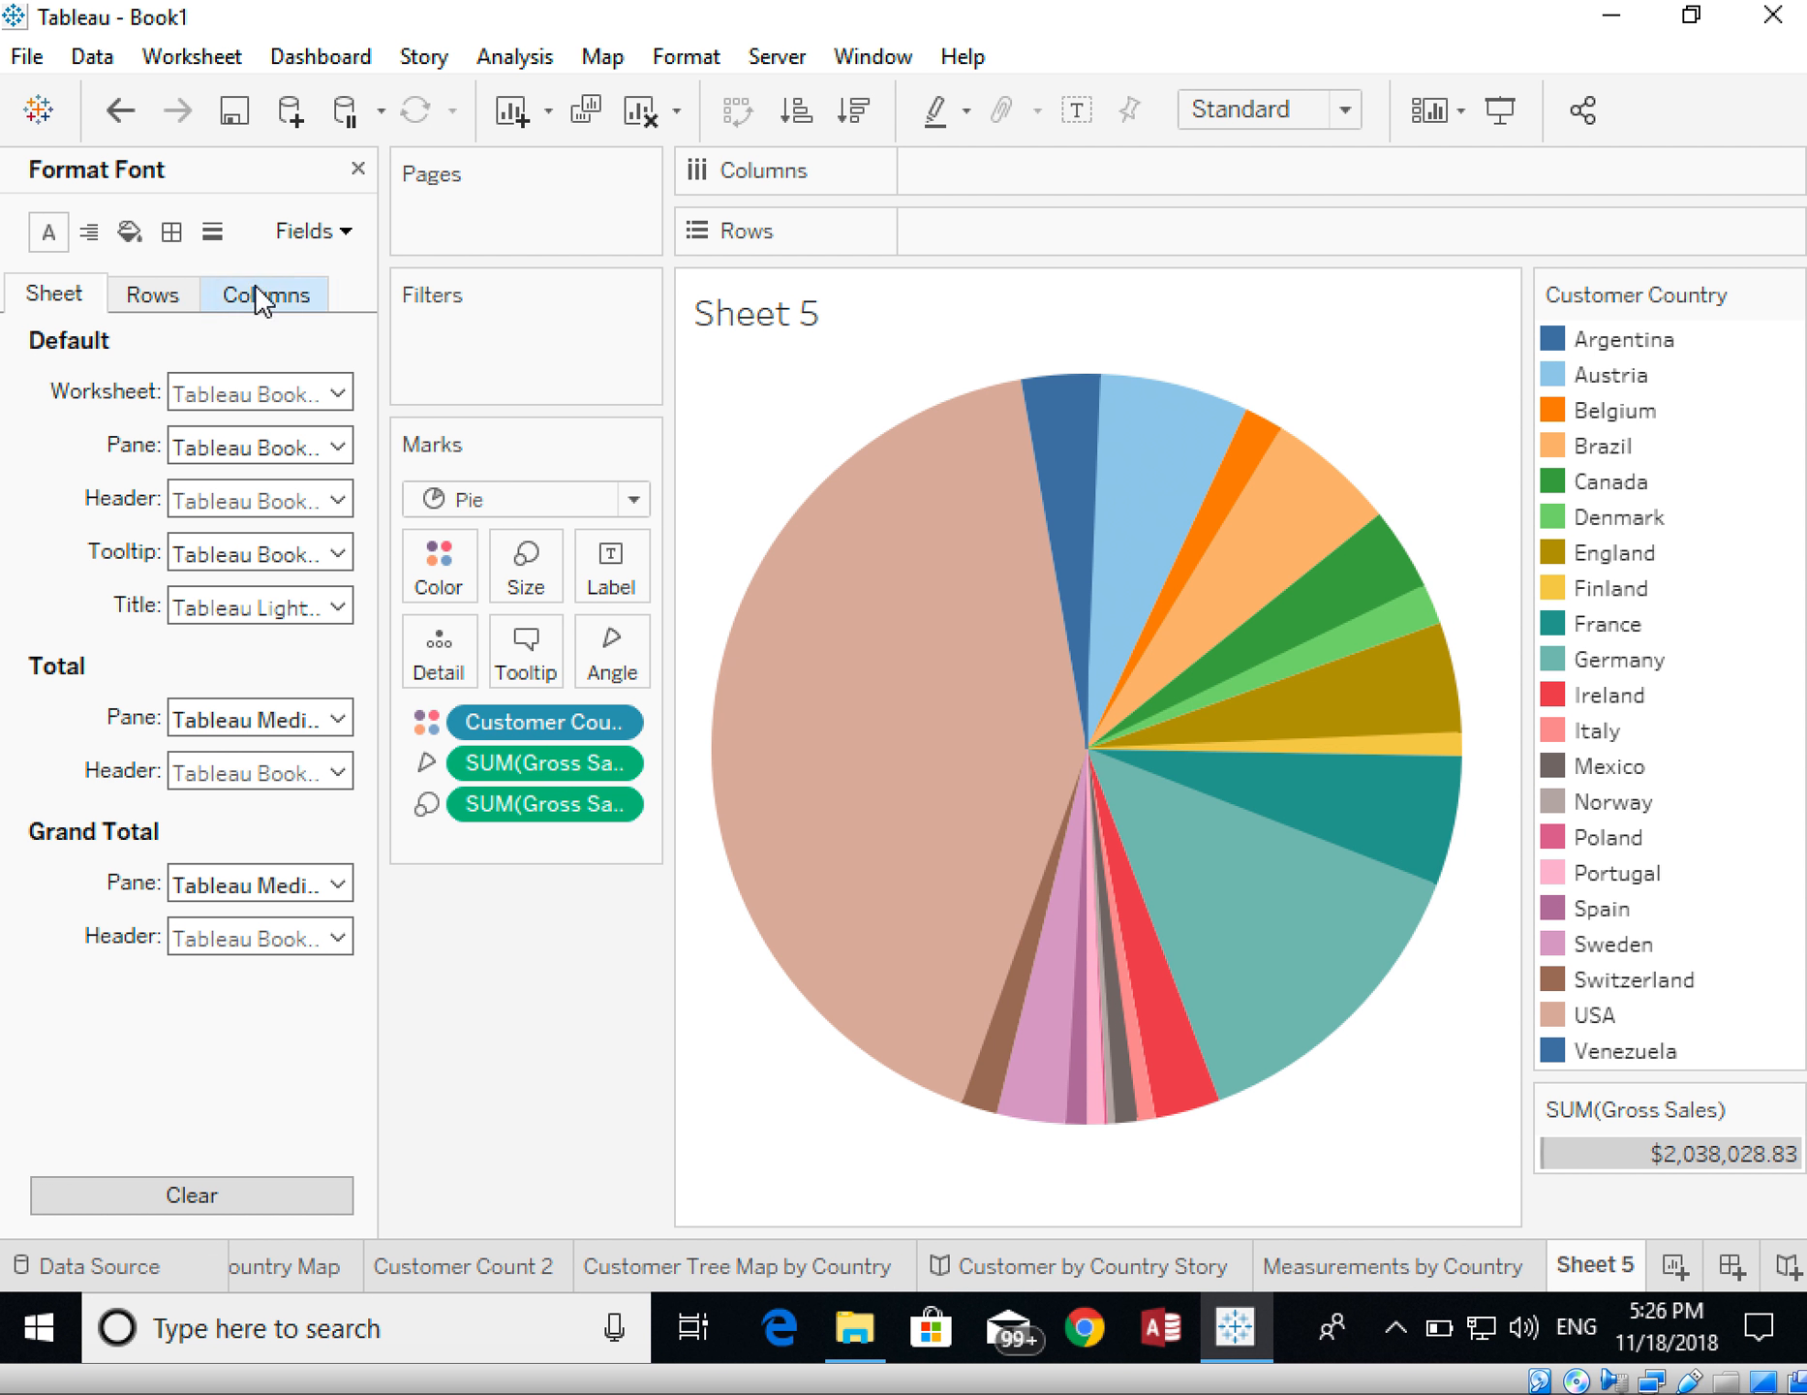
left_click(358, 169)
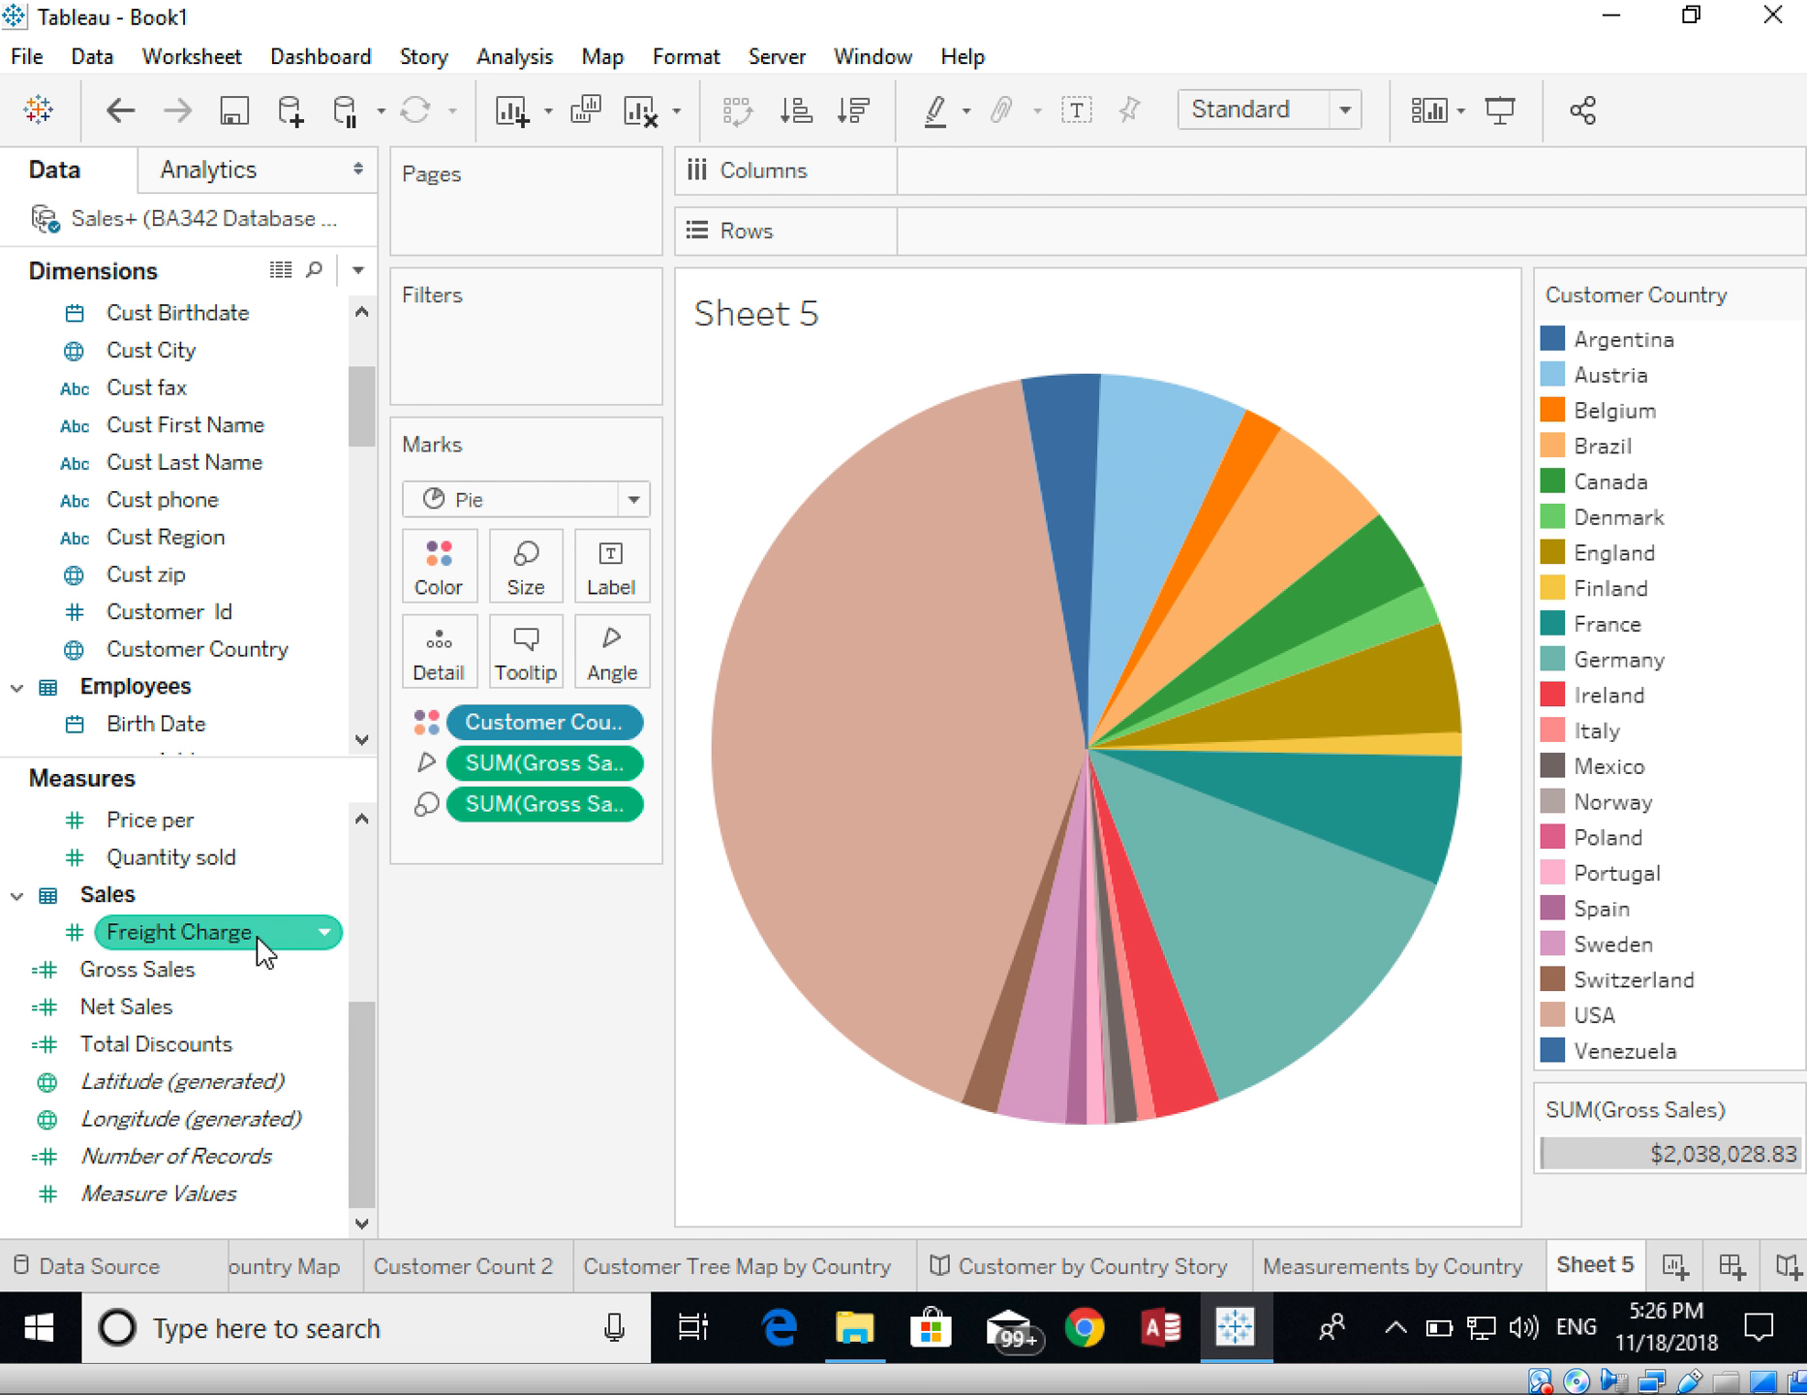
- Label the pie slices with Gross Sales
left_click(127, 970)
left_click_drag(124, 965, 608, 561)
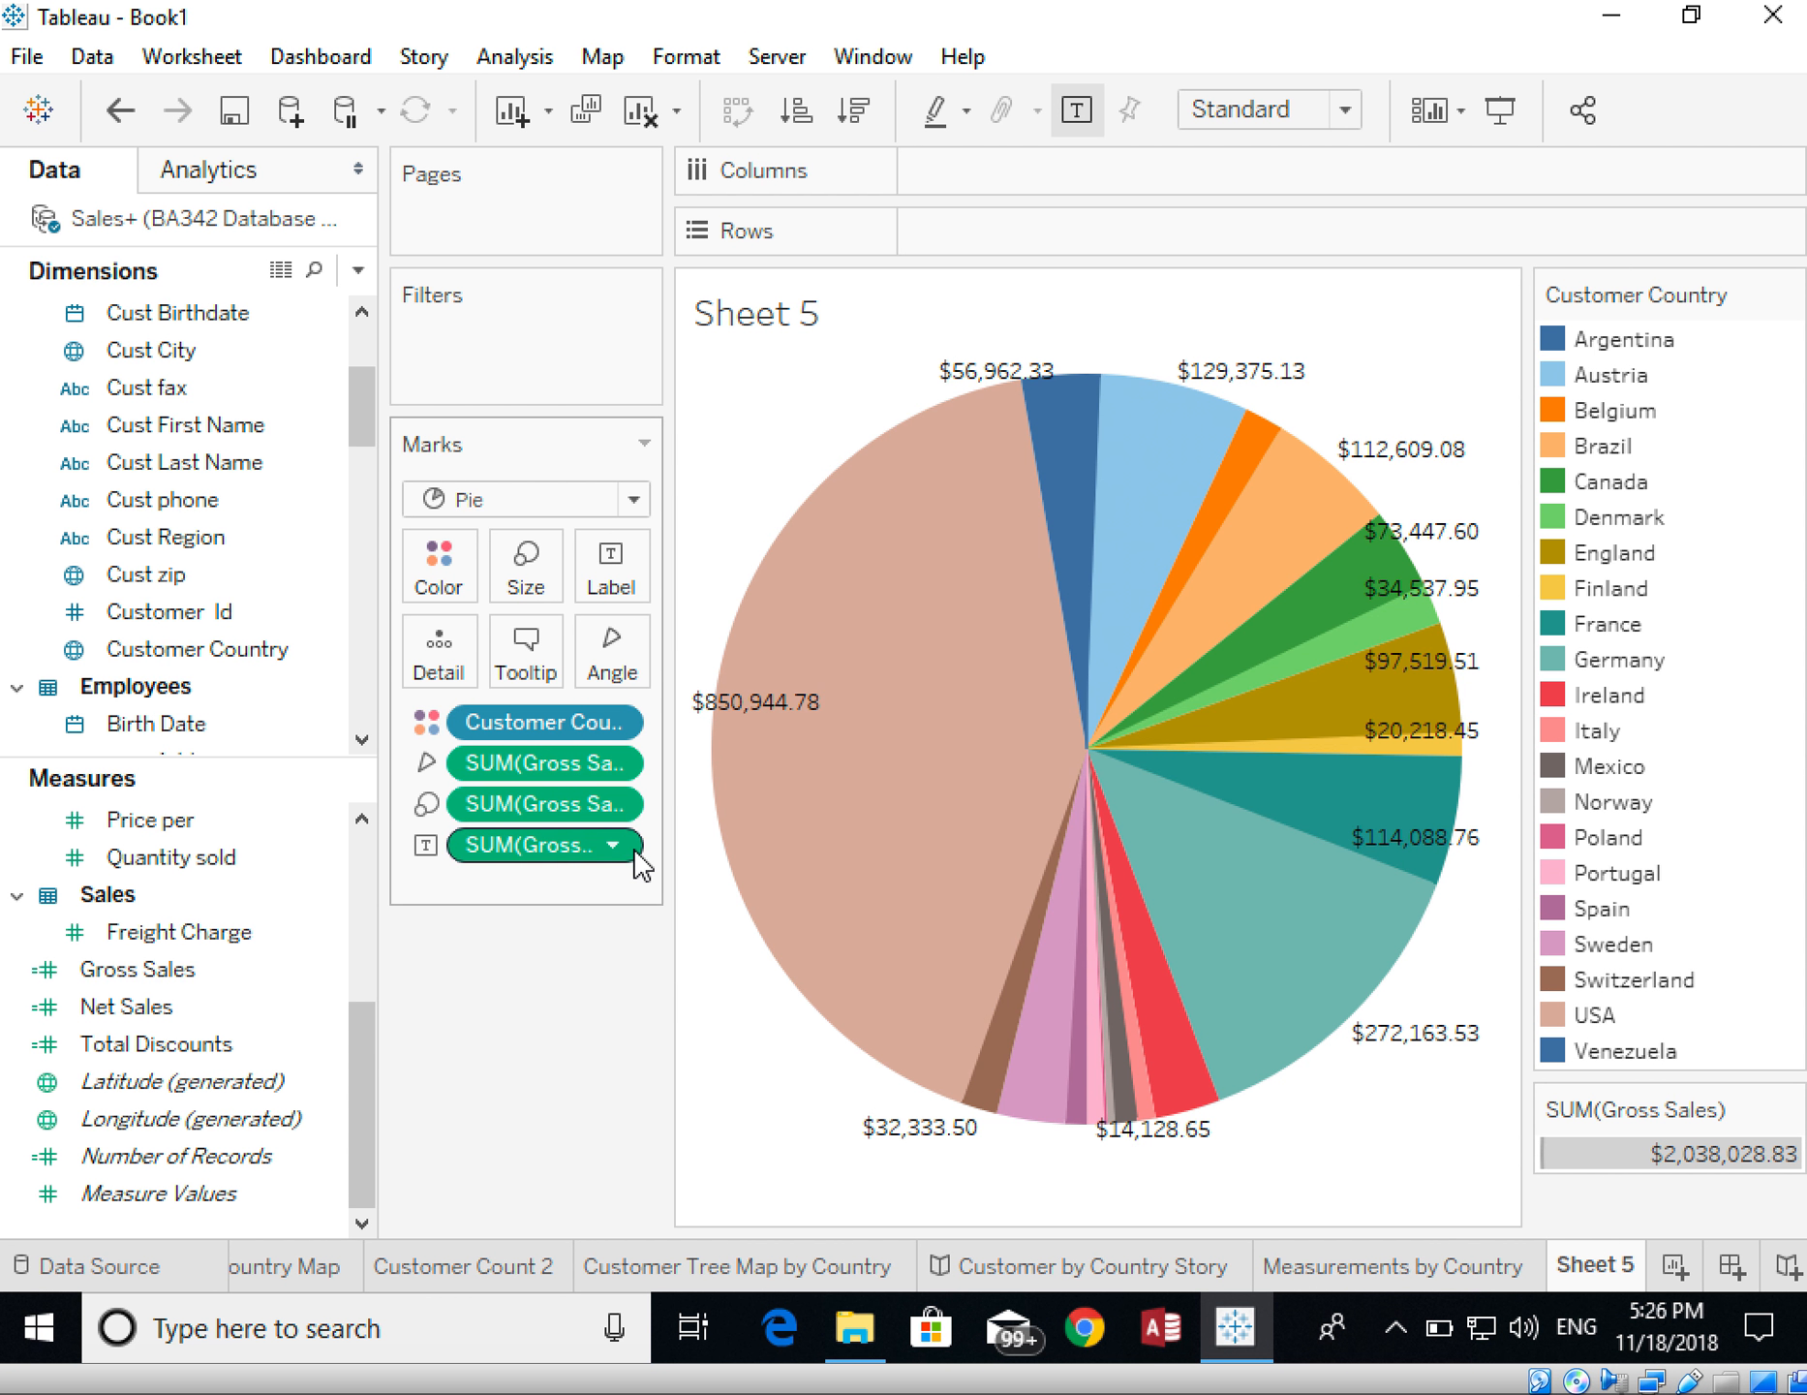
- Try allowing the pie's labels to overlap other marks, then turn that option off again
left_click(632, 589)
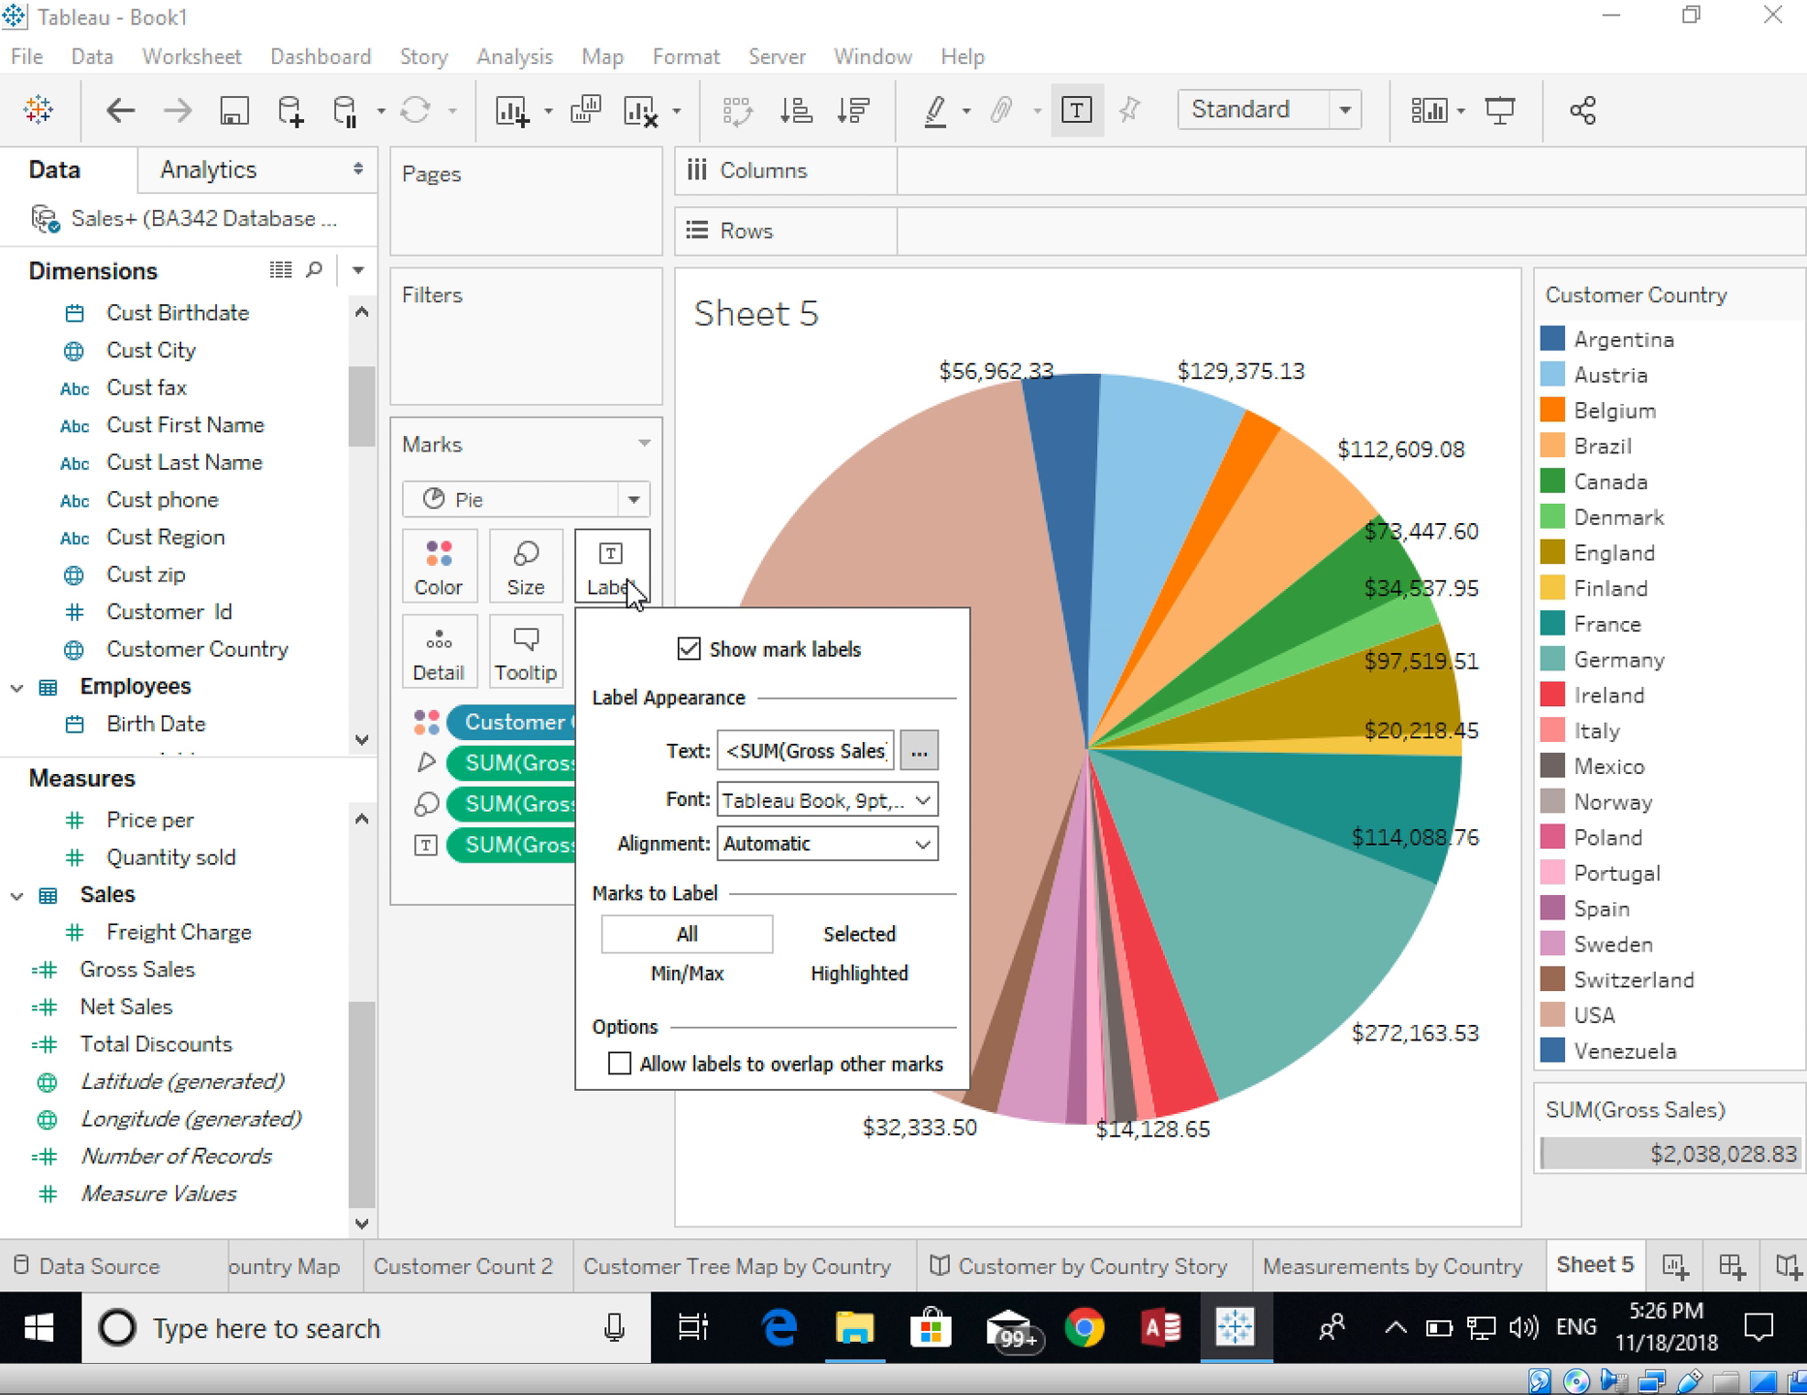
left_click(618, 1064)
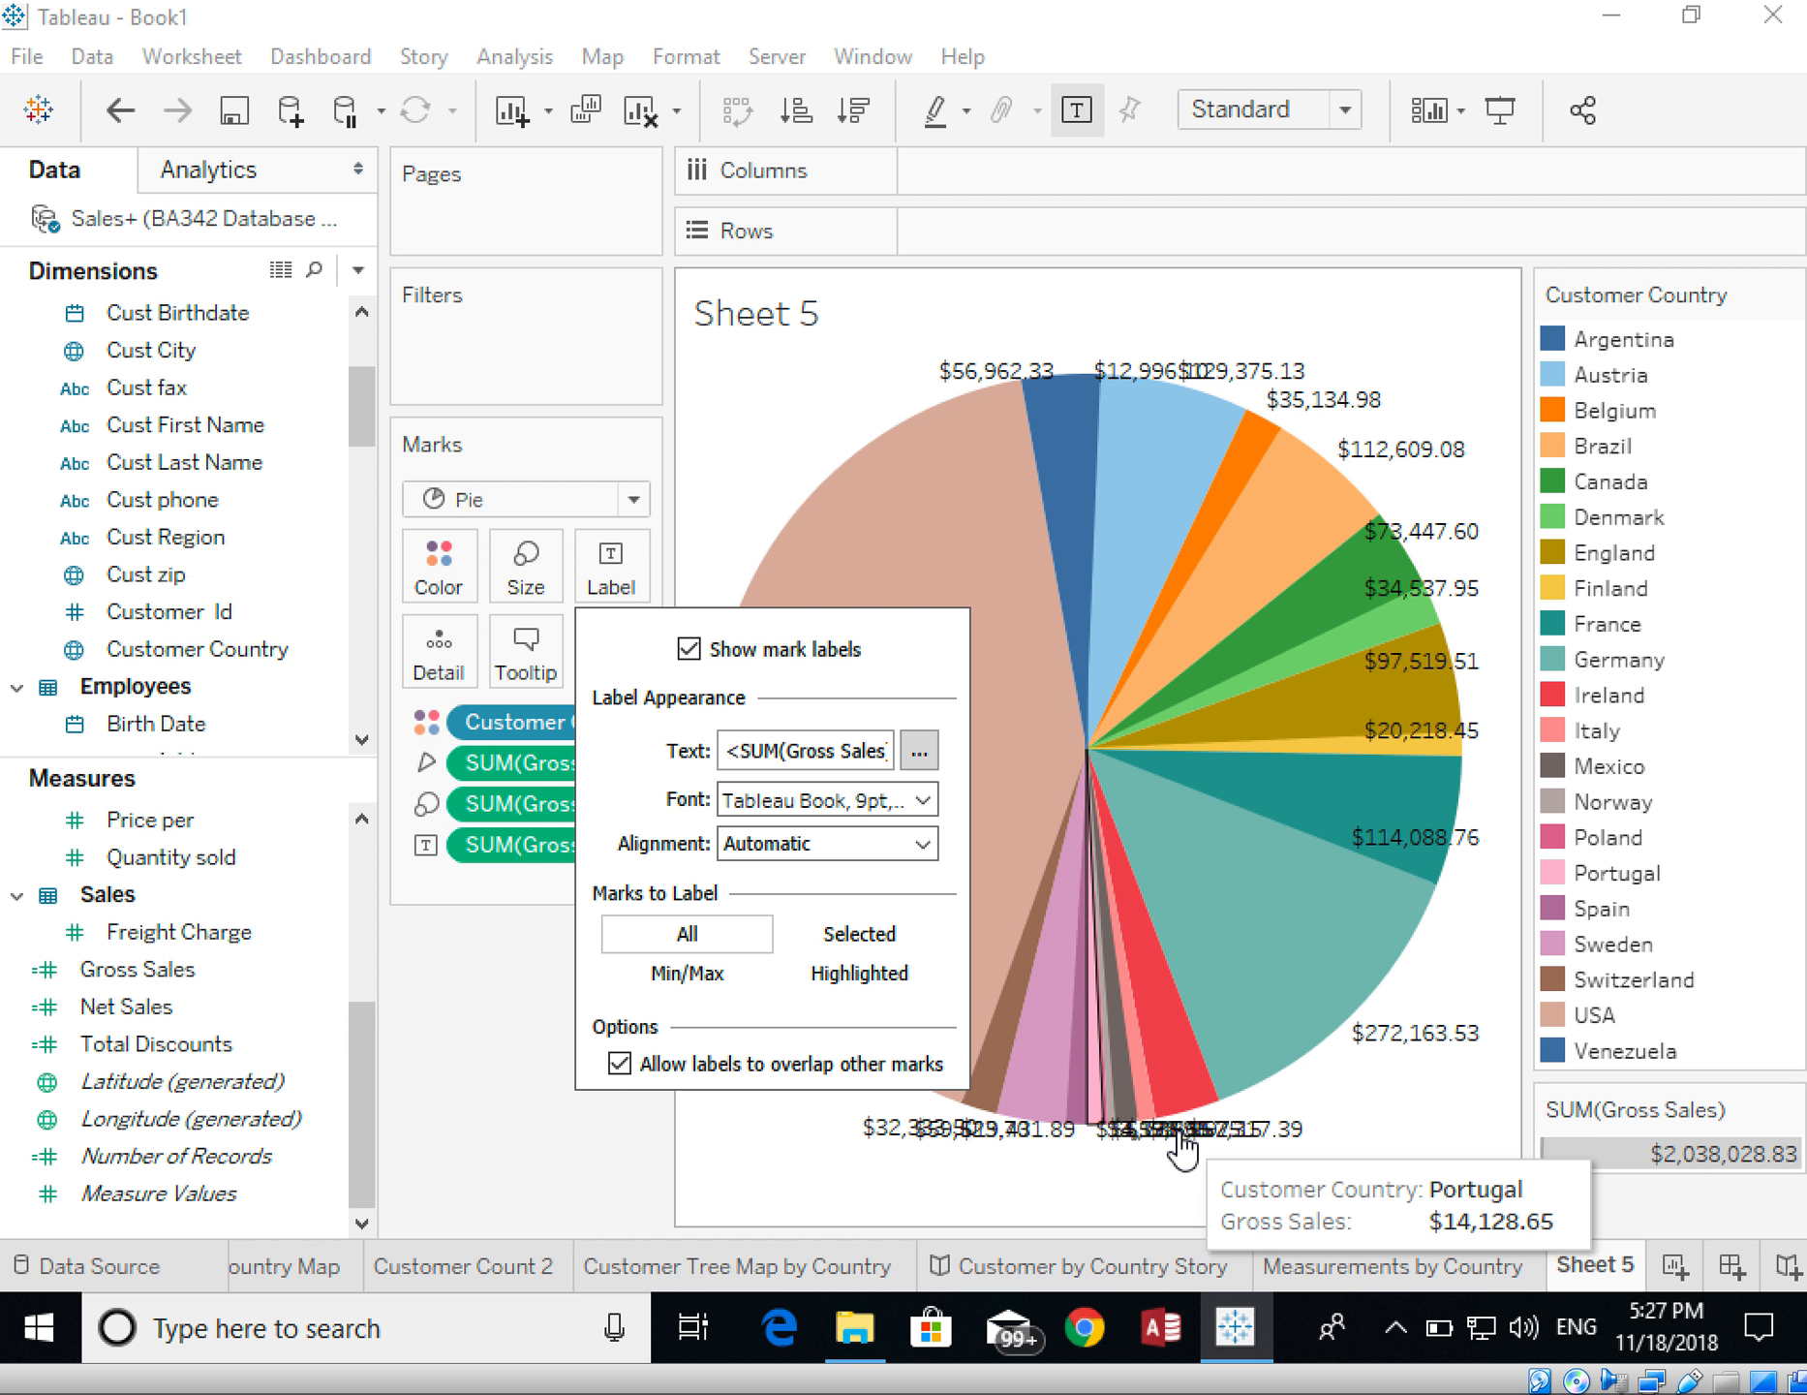
left_click(618, 1064)
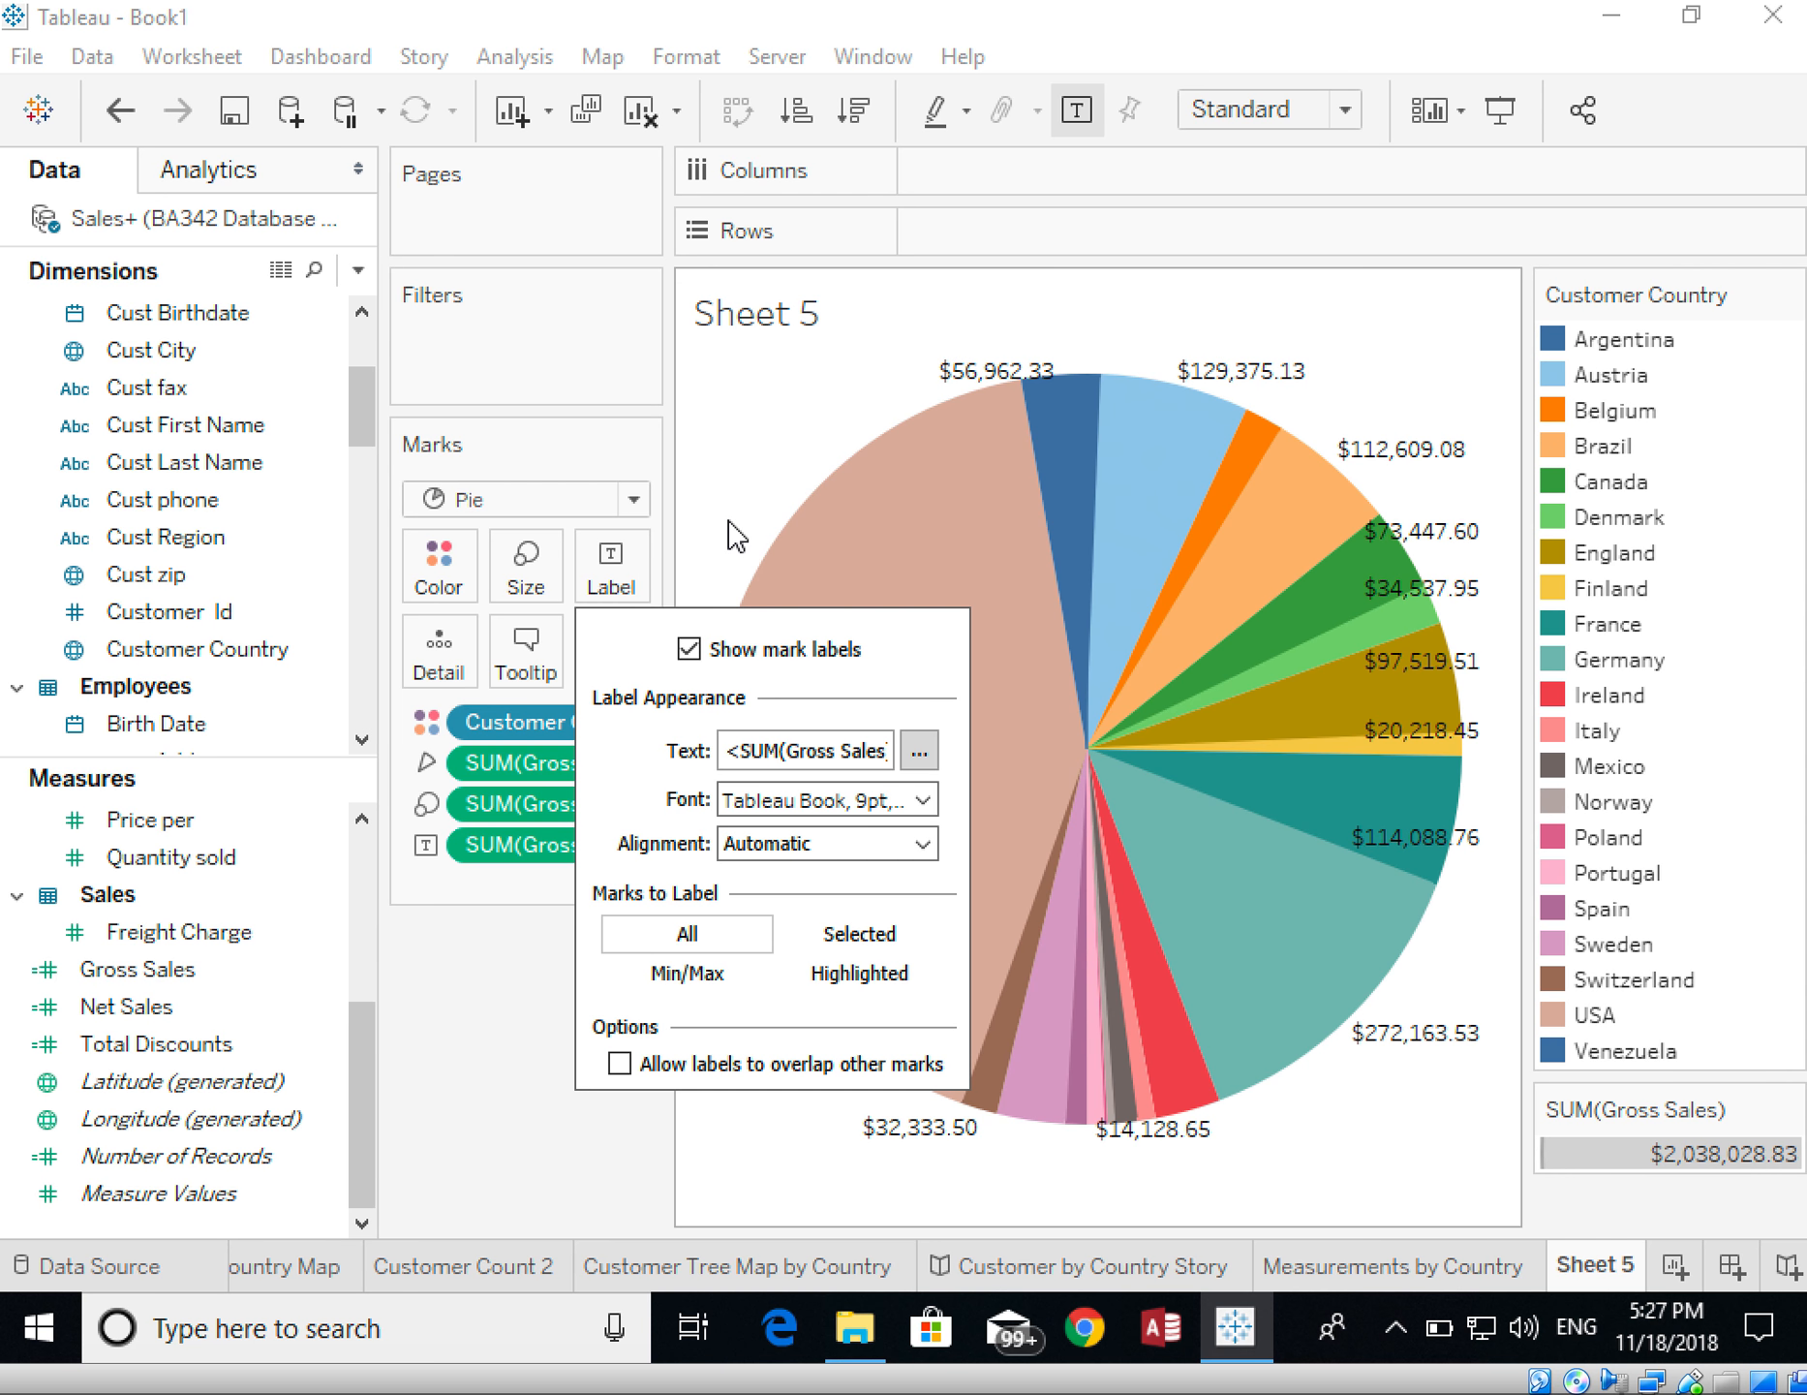
left_click(700, 560)
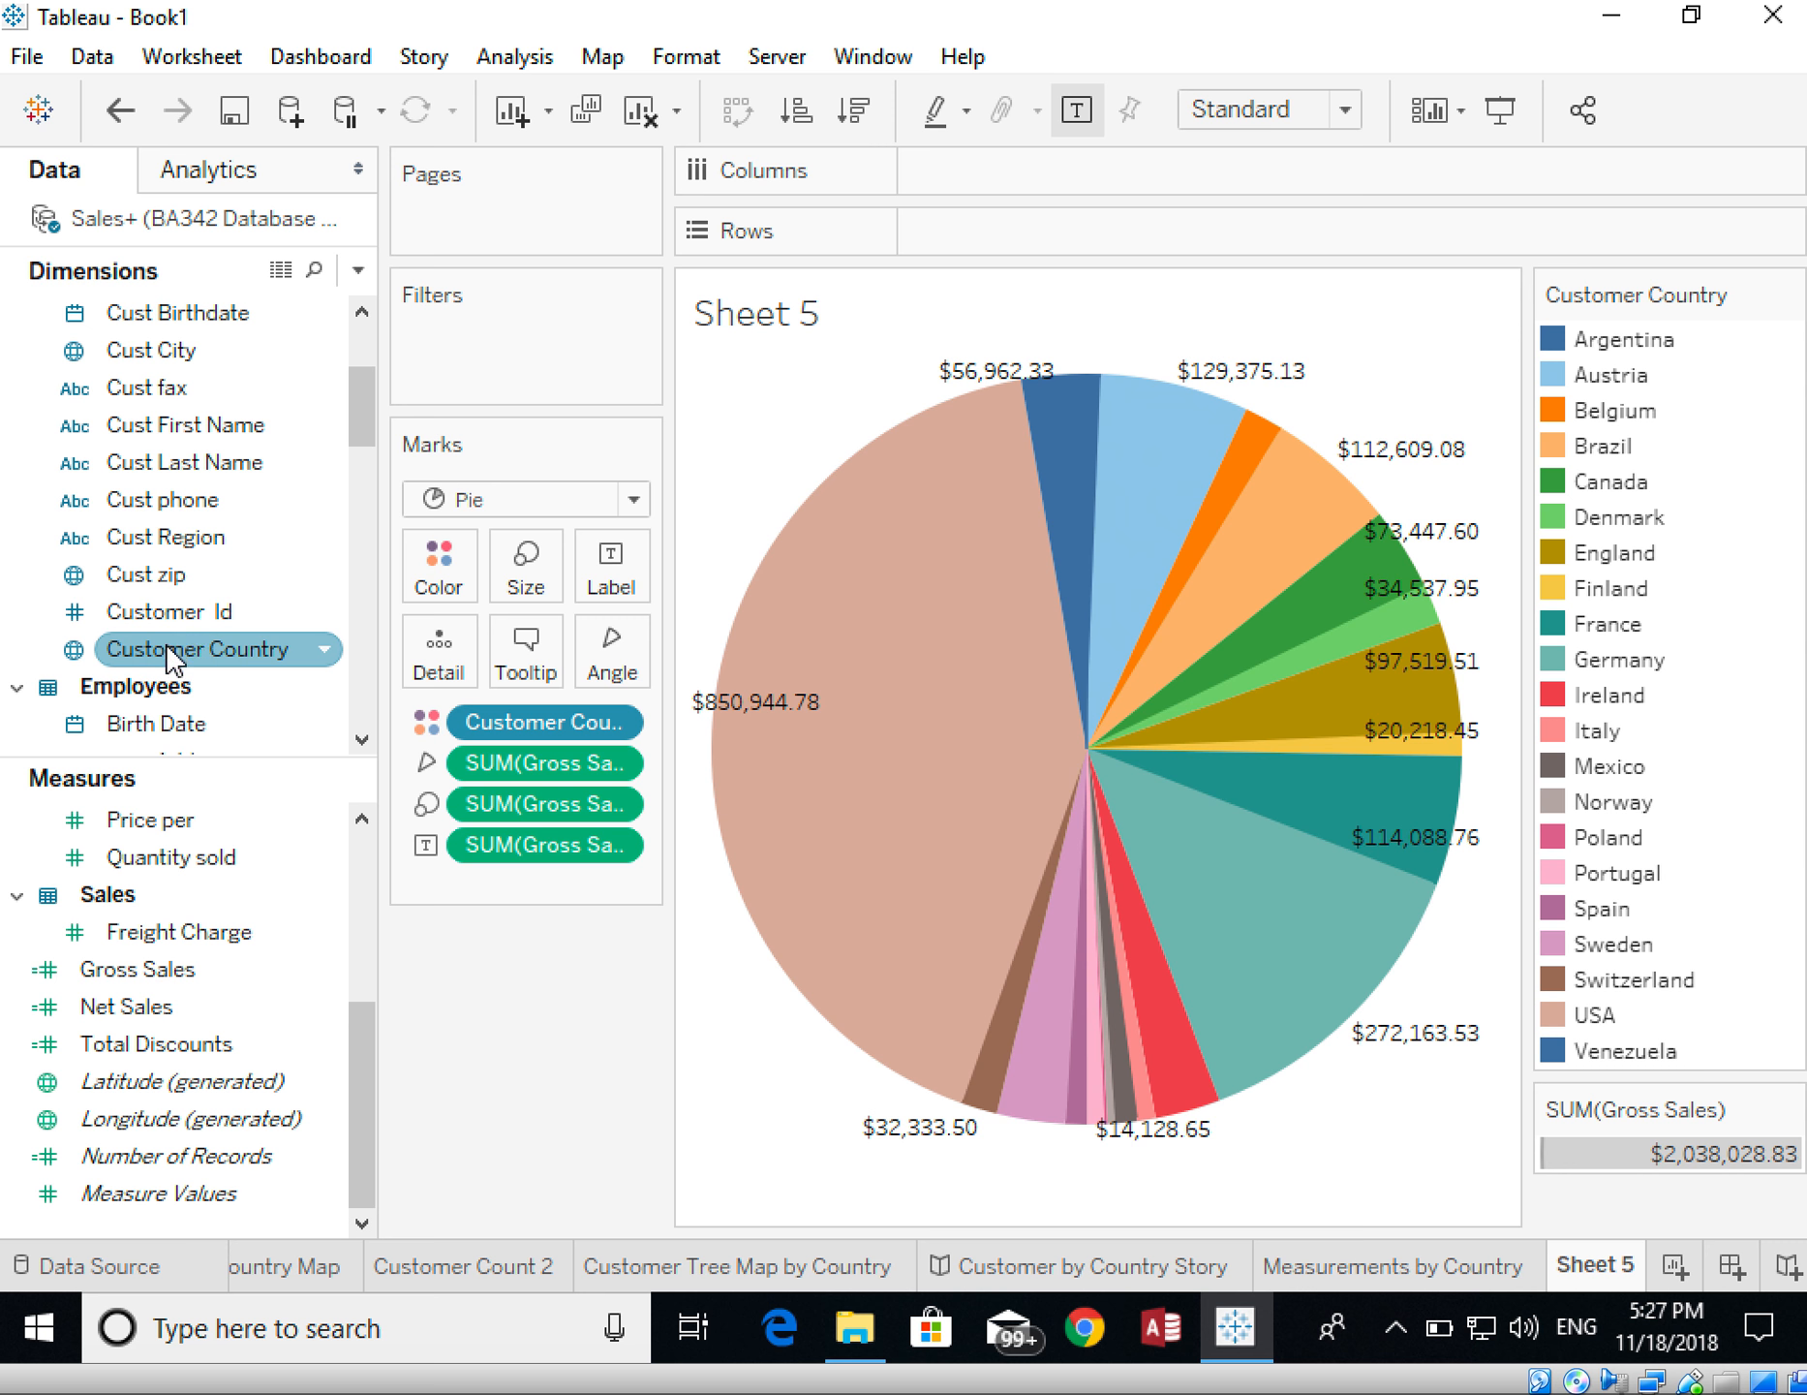
- Add Customer Country to the pie slices' labels
left_click_drag(178, 650, 601, 586)
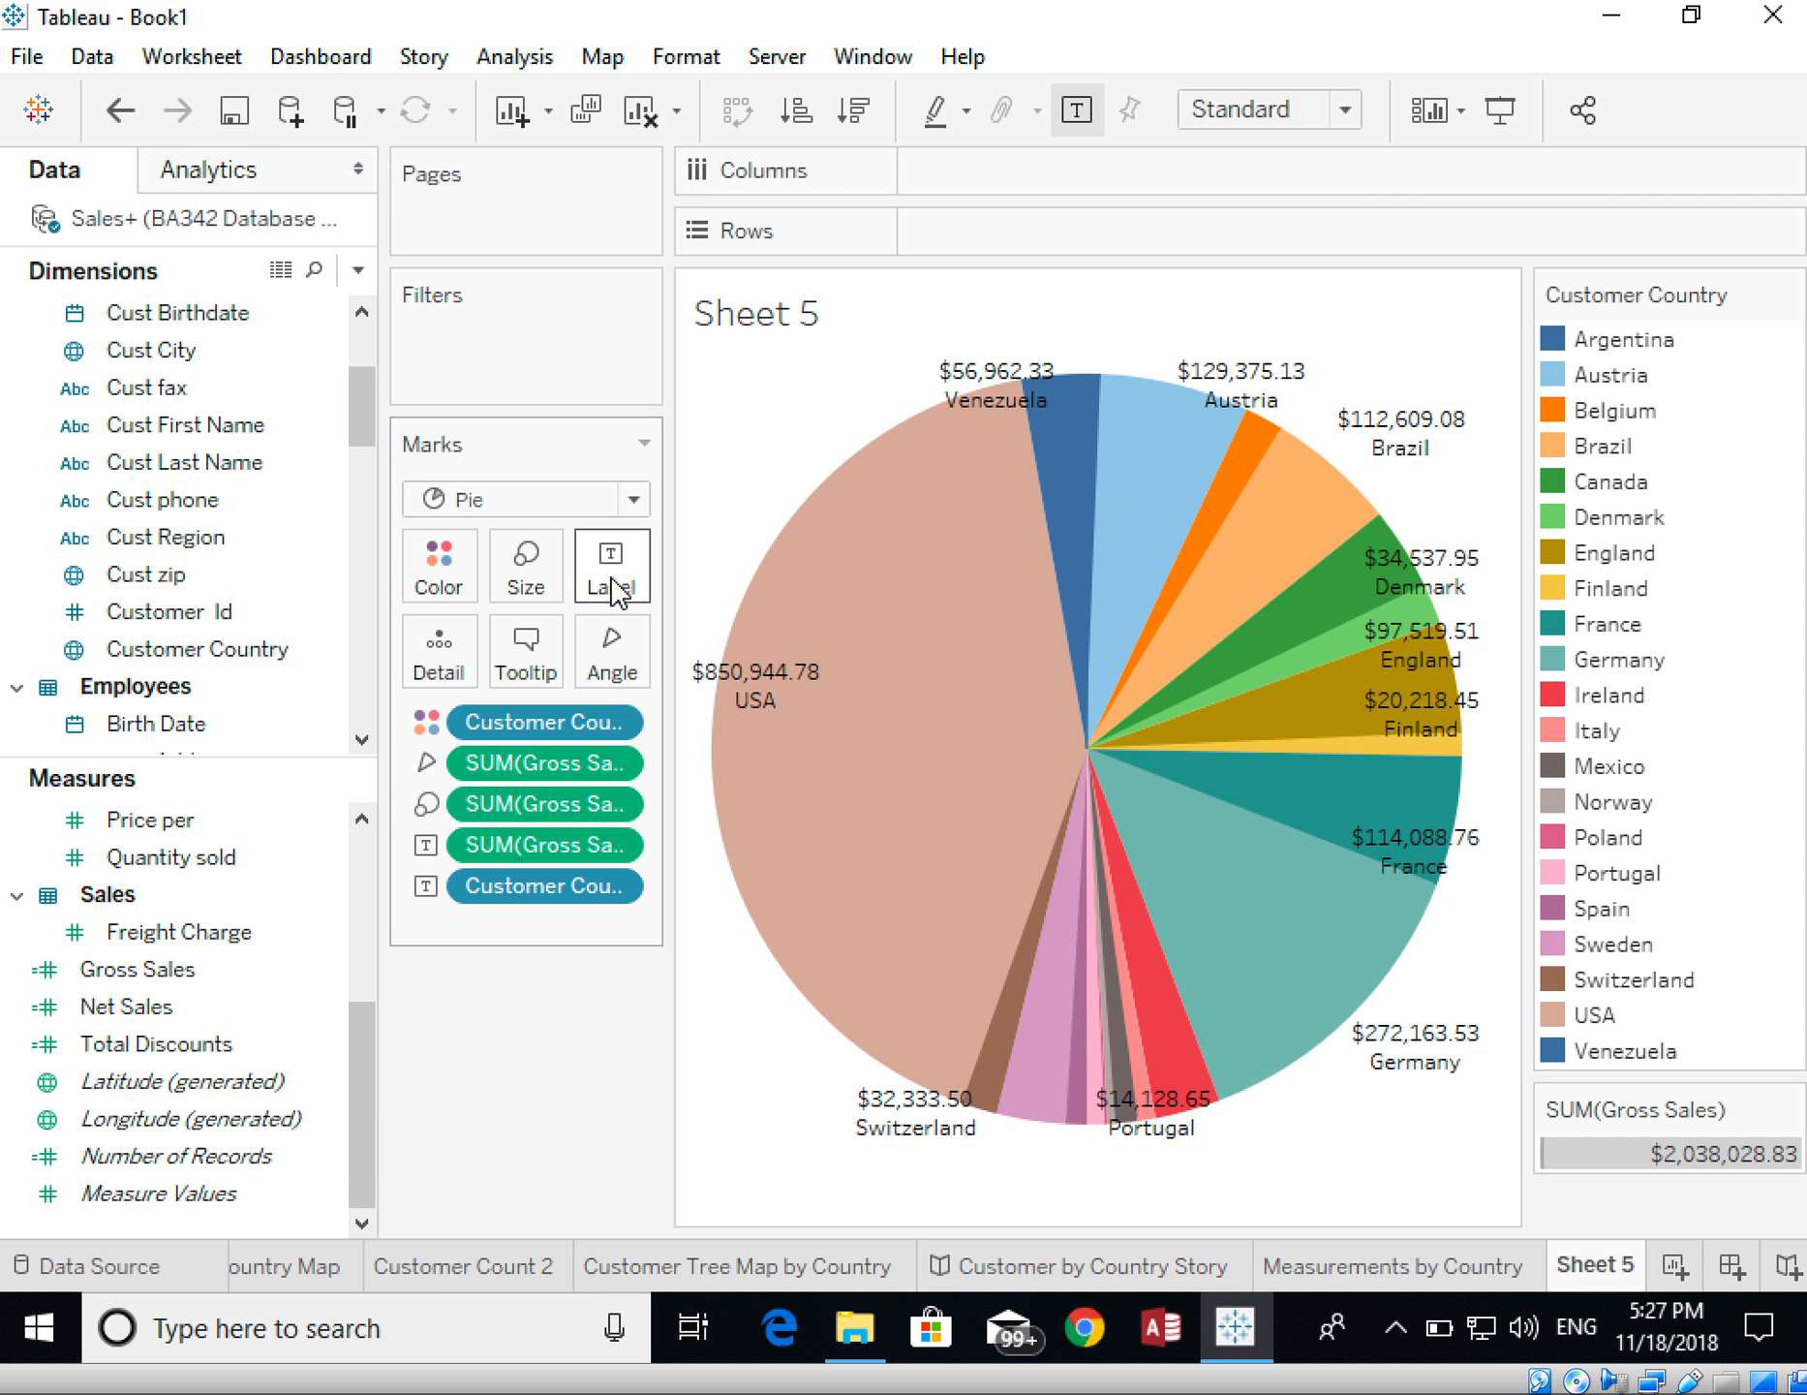
mouse_move(1285, 519)
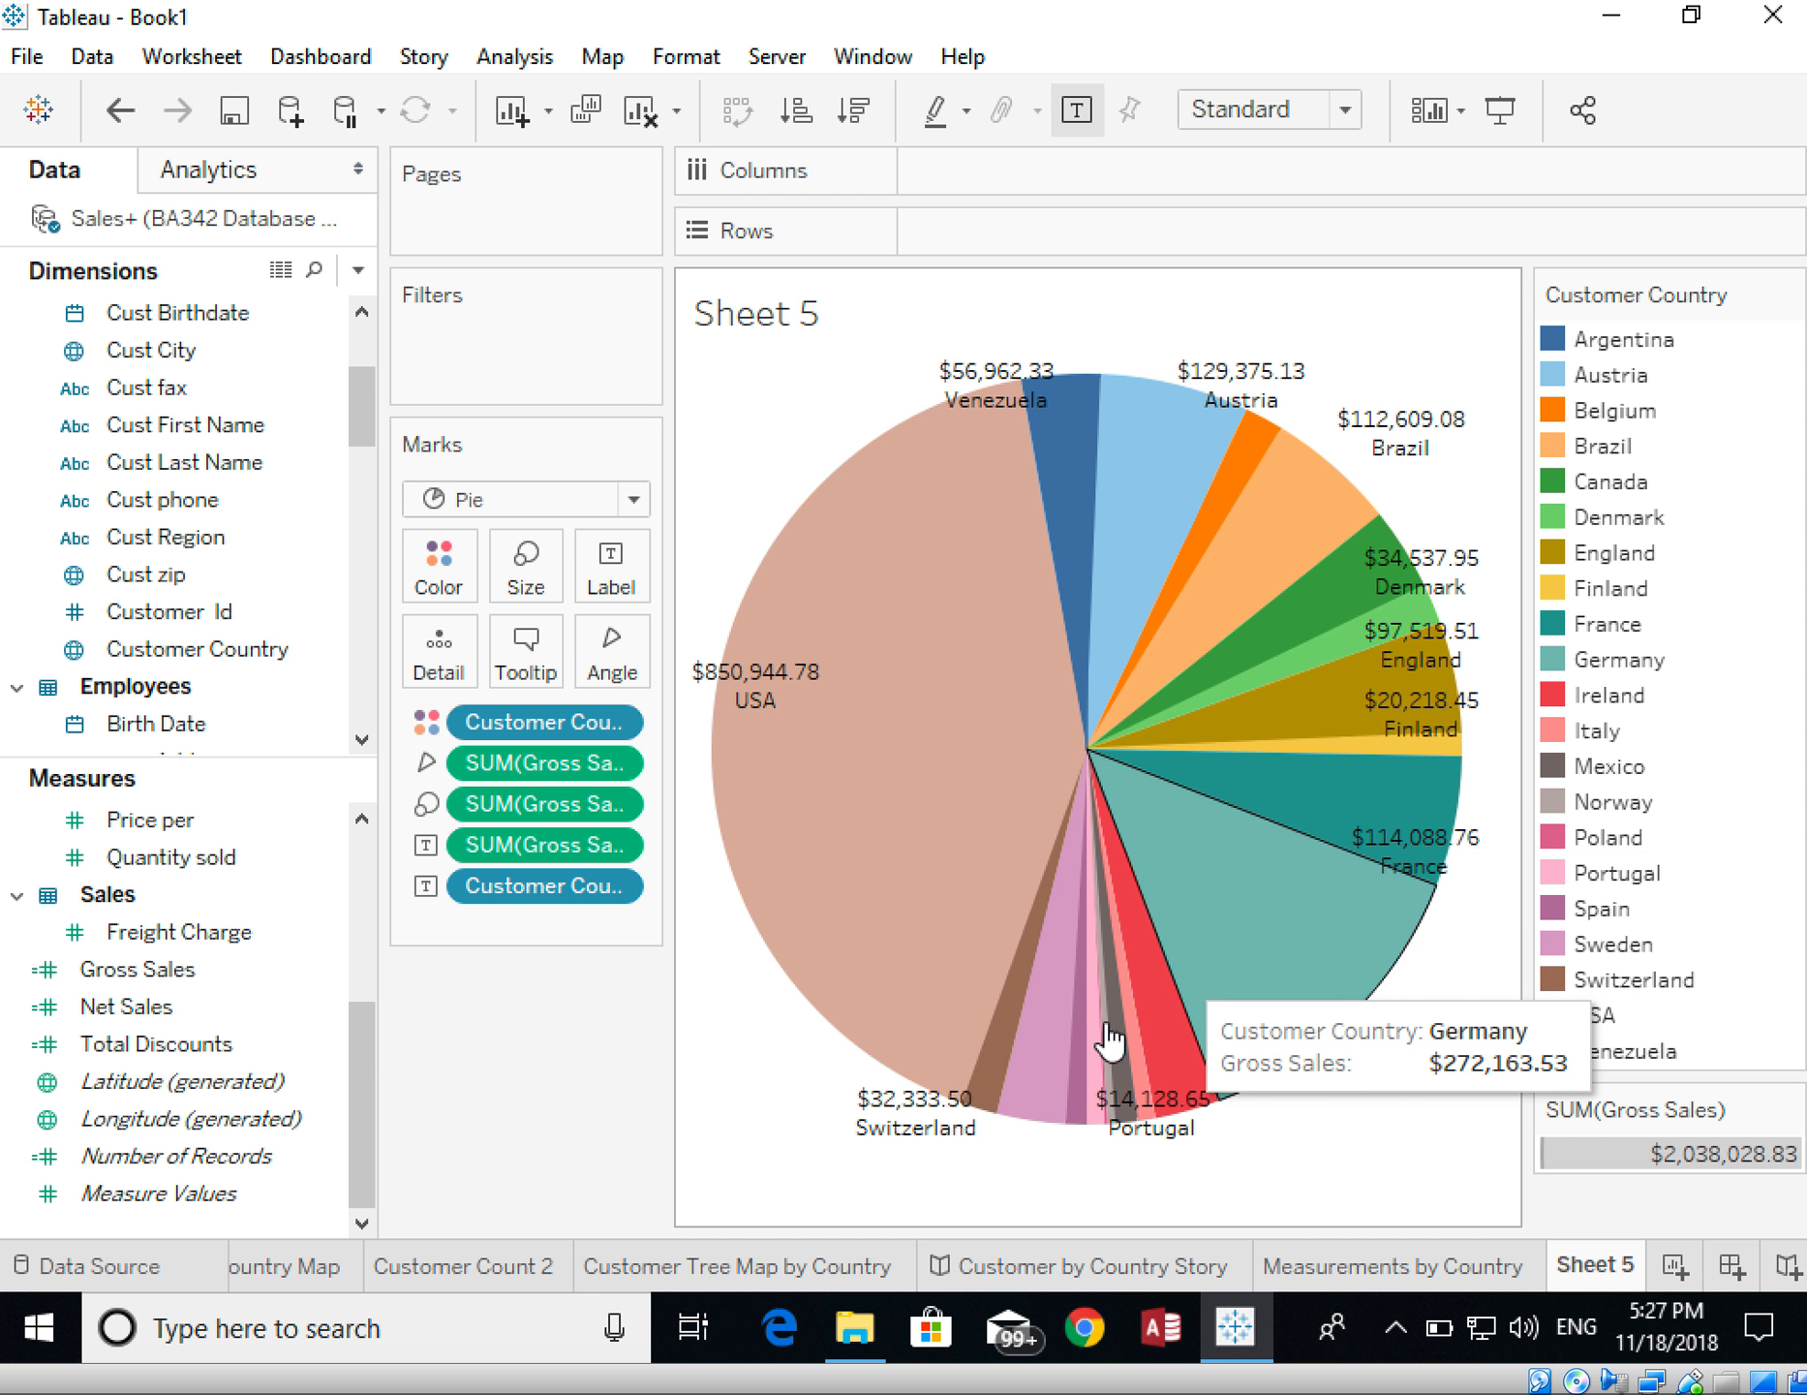
- Rename the Sheet 5 worksheet as Gross Sales Pie Chart
right_click(1594, 1269)
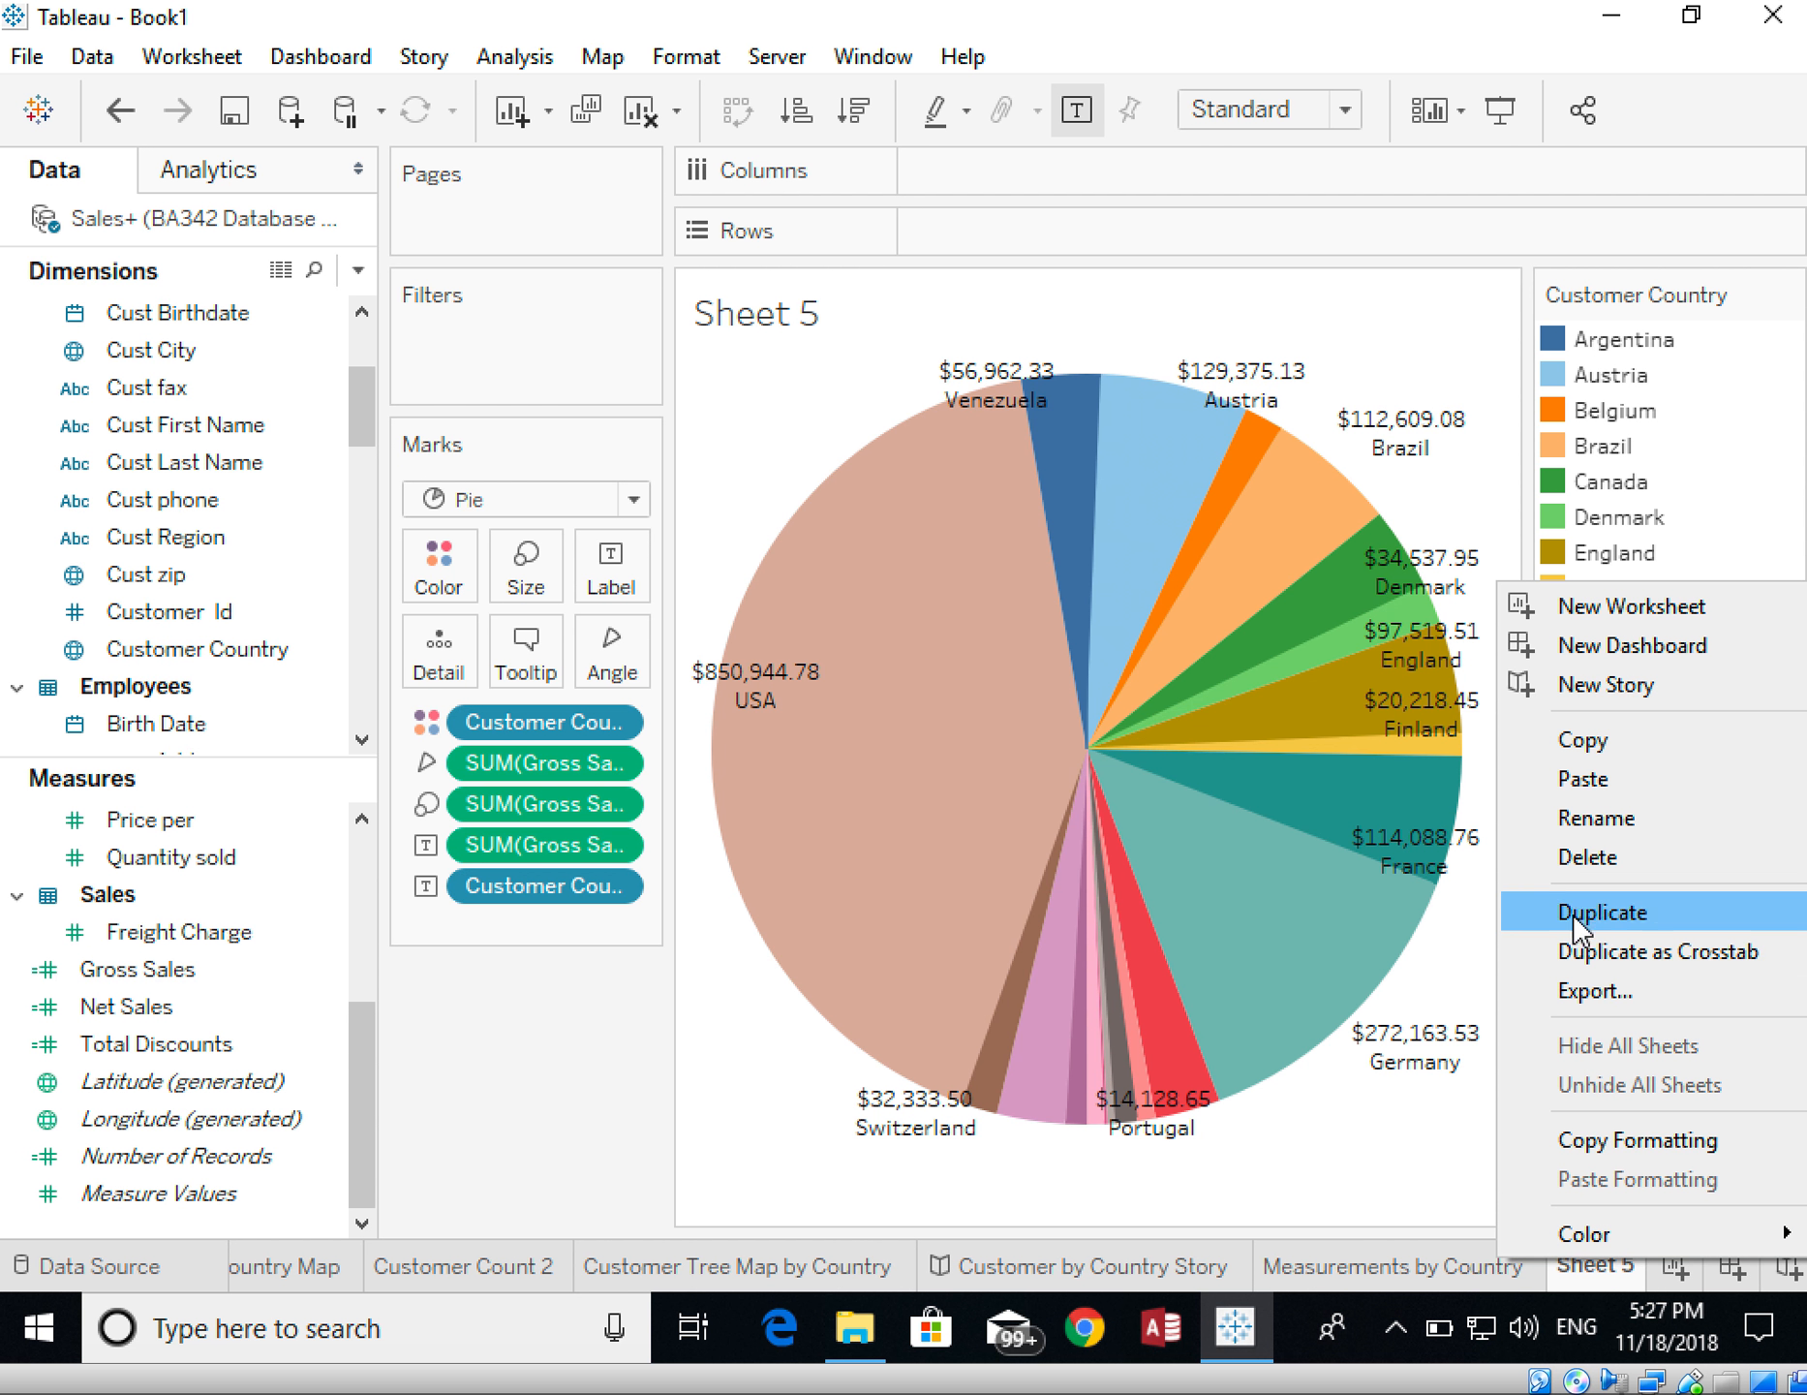
left_click(1559, 826)
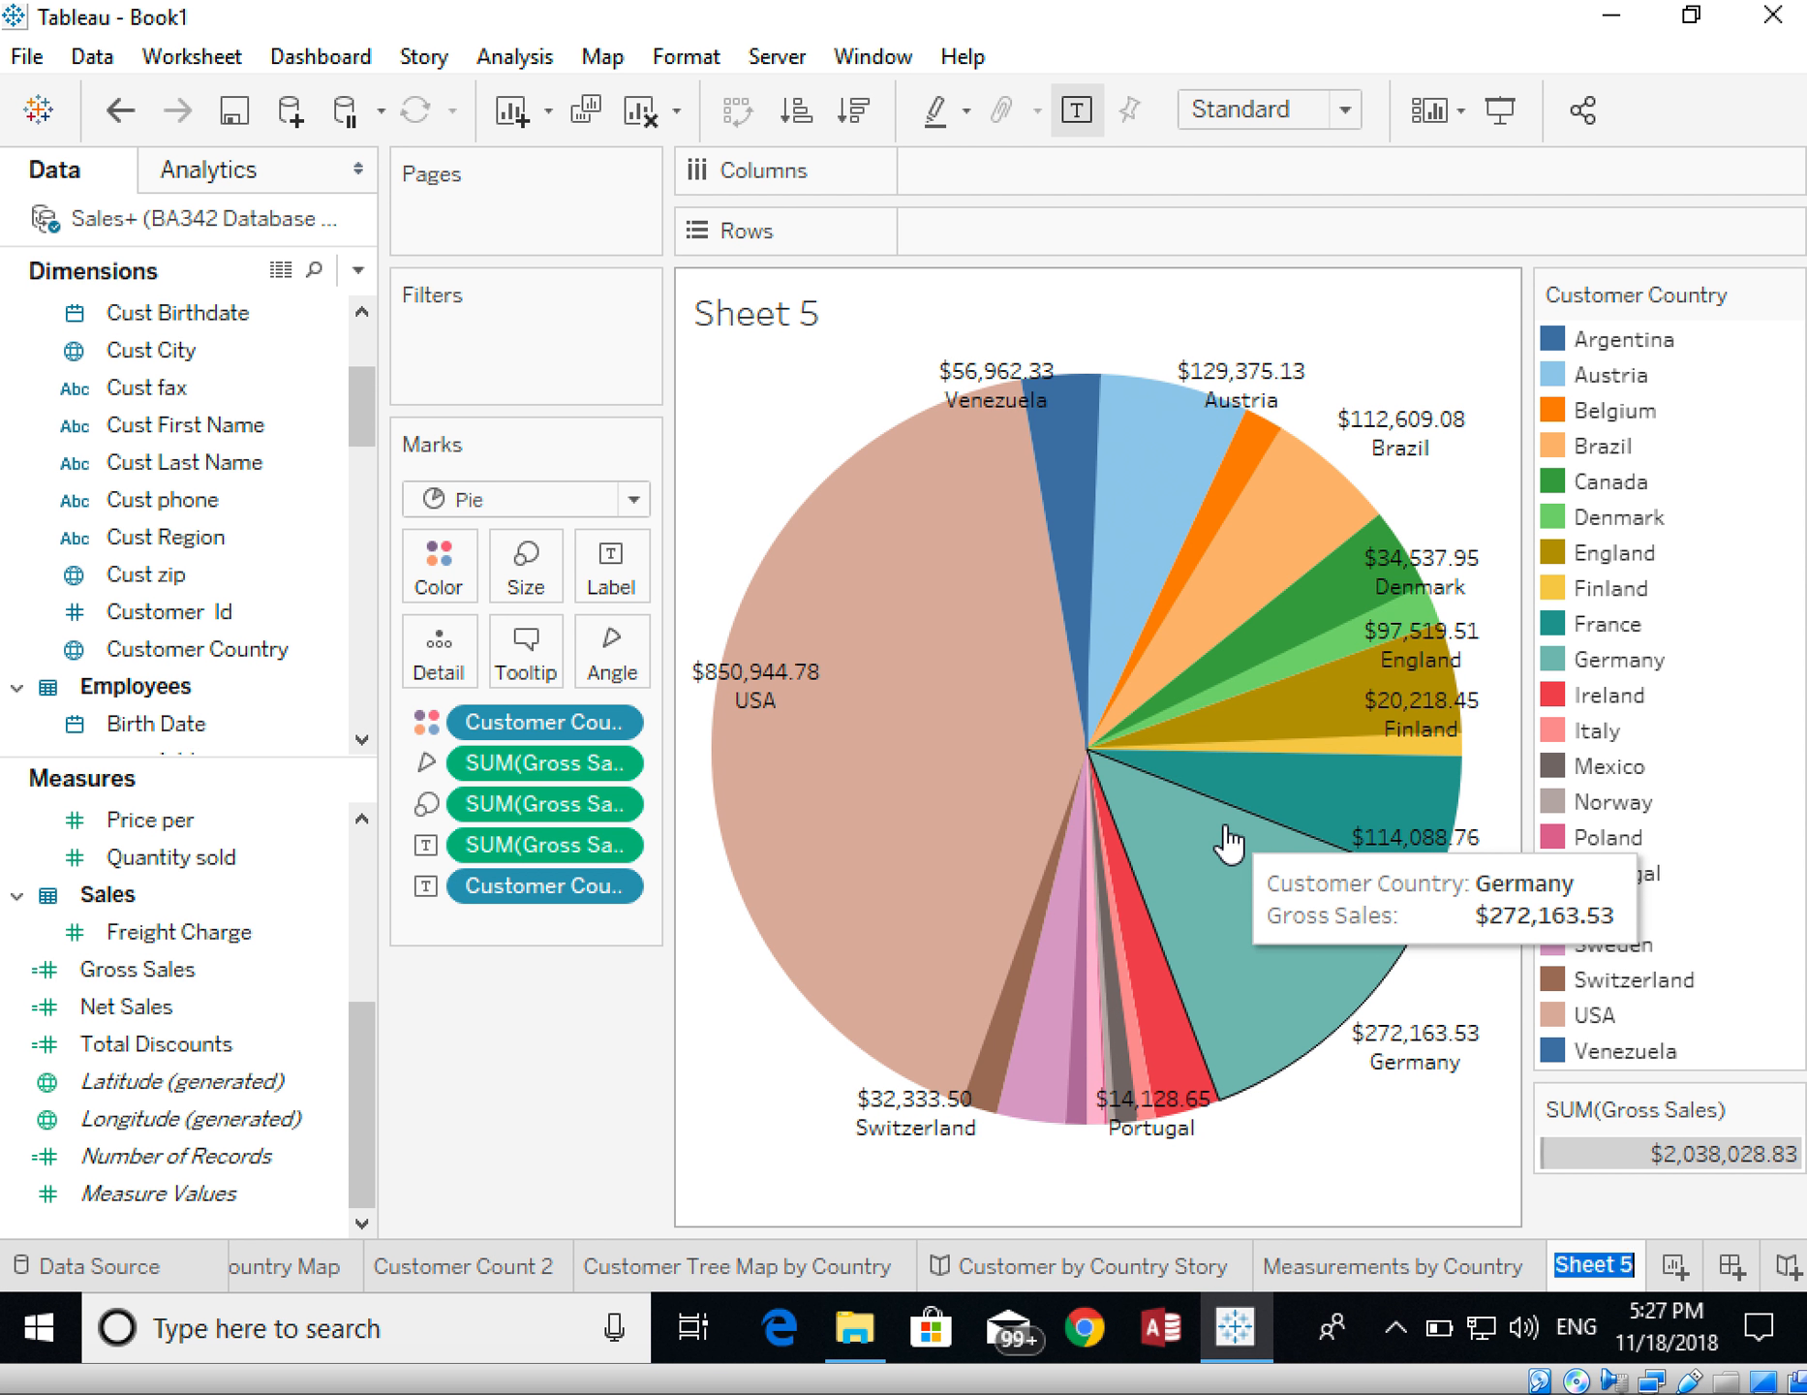
type("Gross Sales")
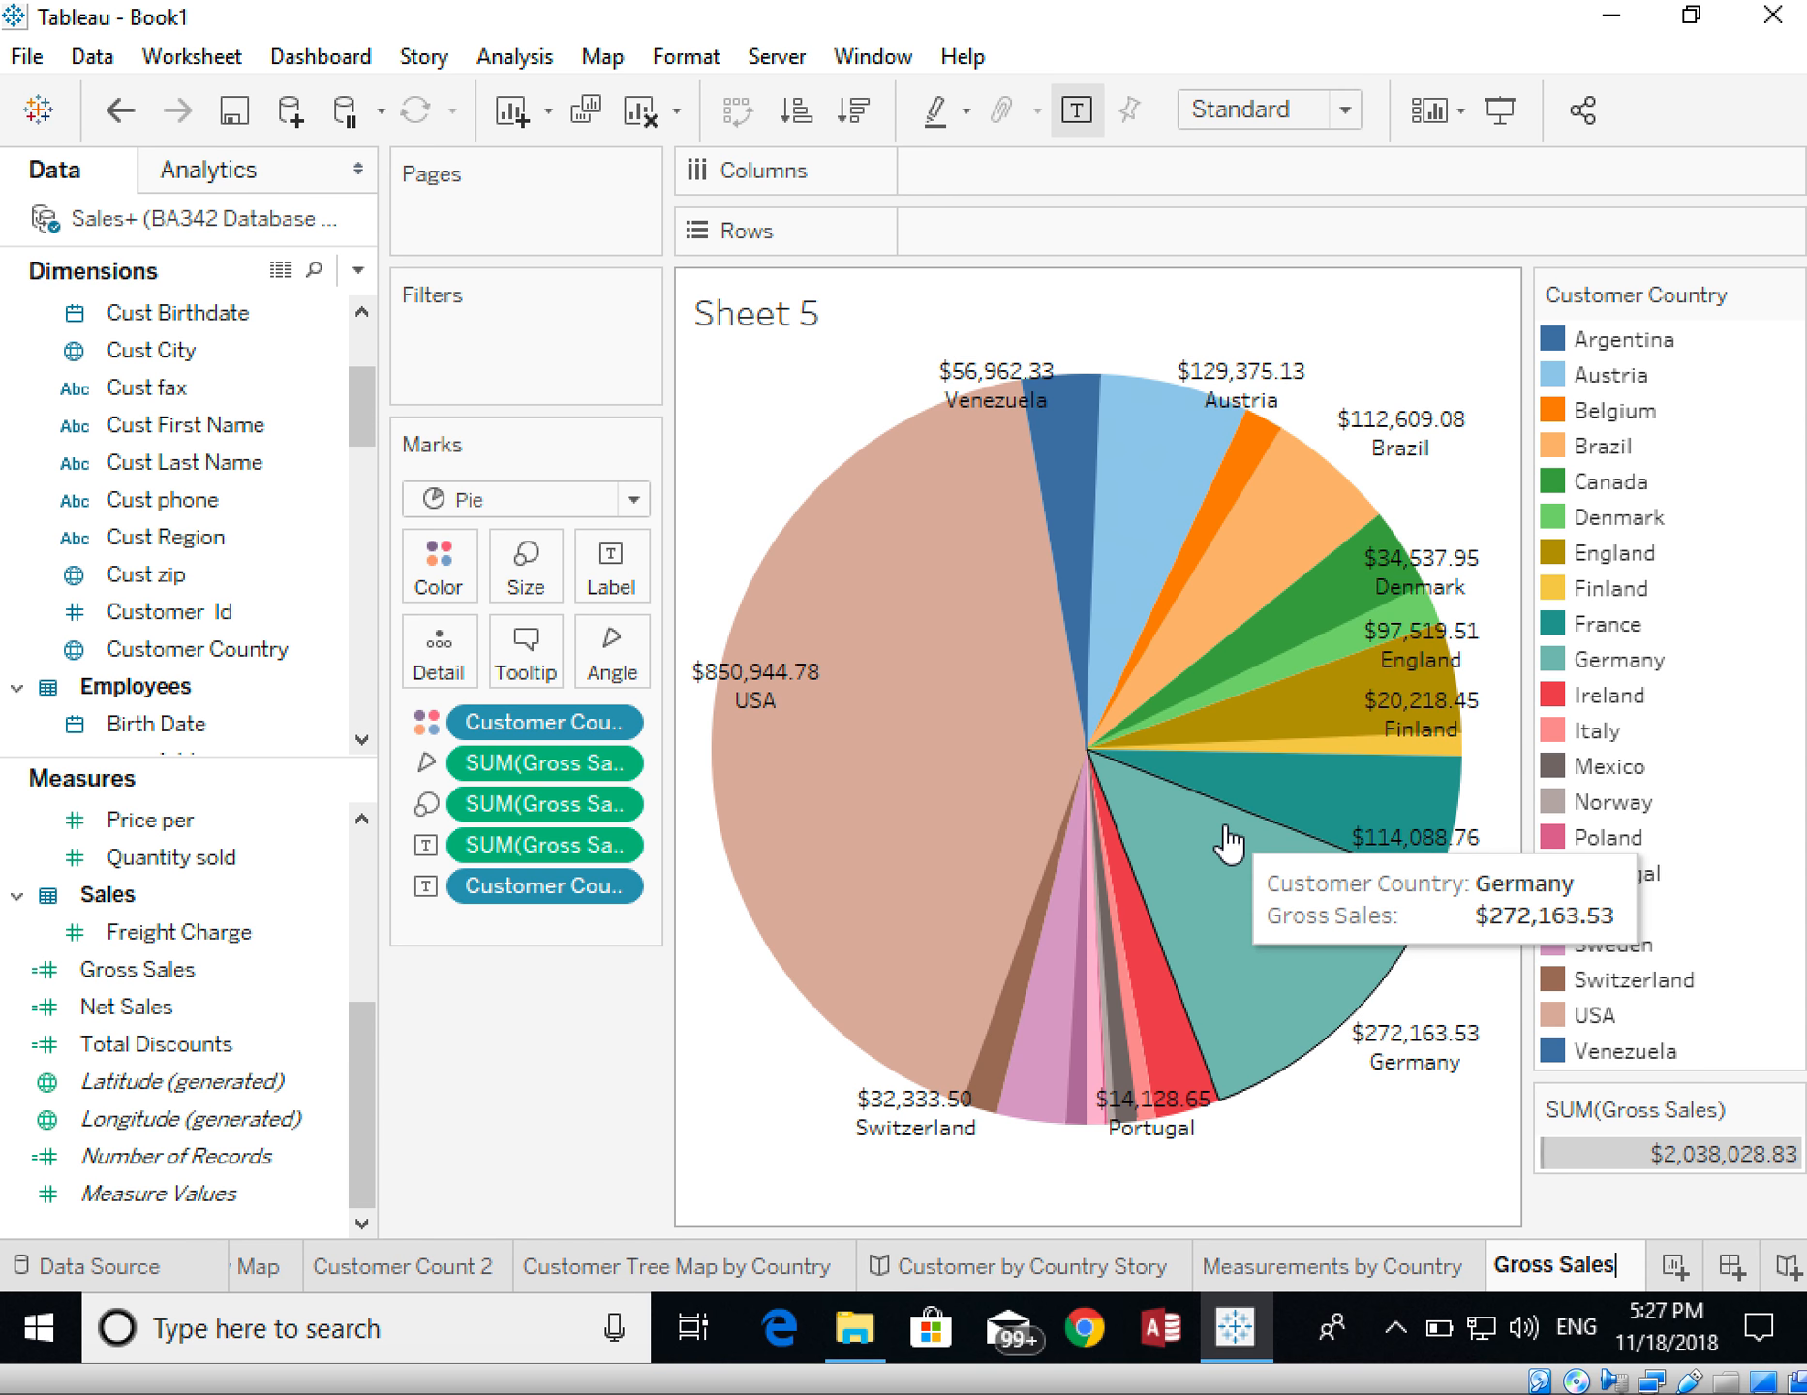
type(" Pie Chart")
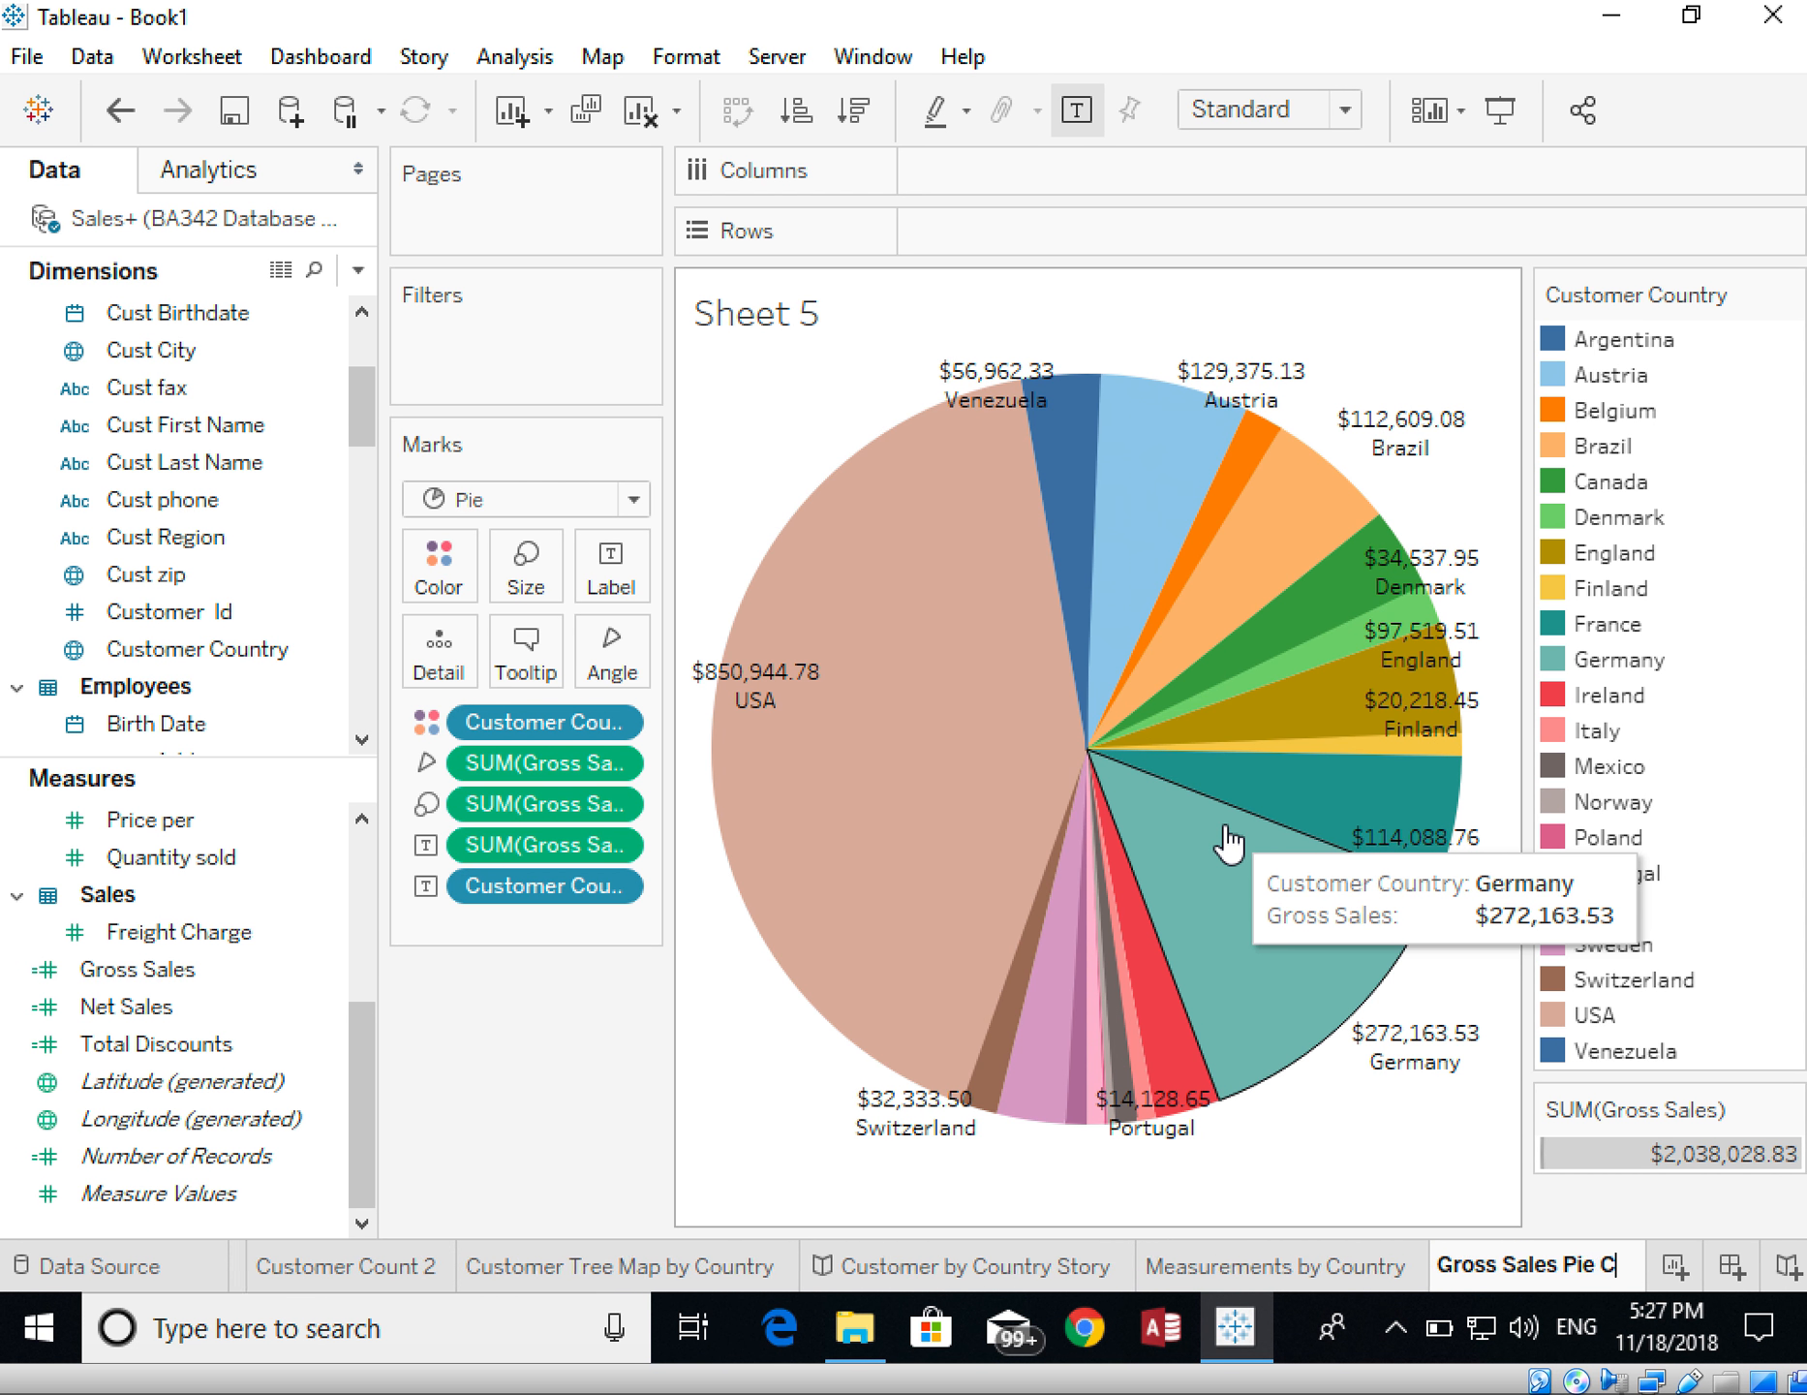
key("Return")
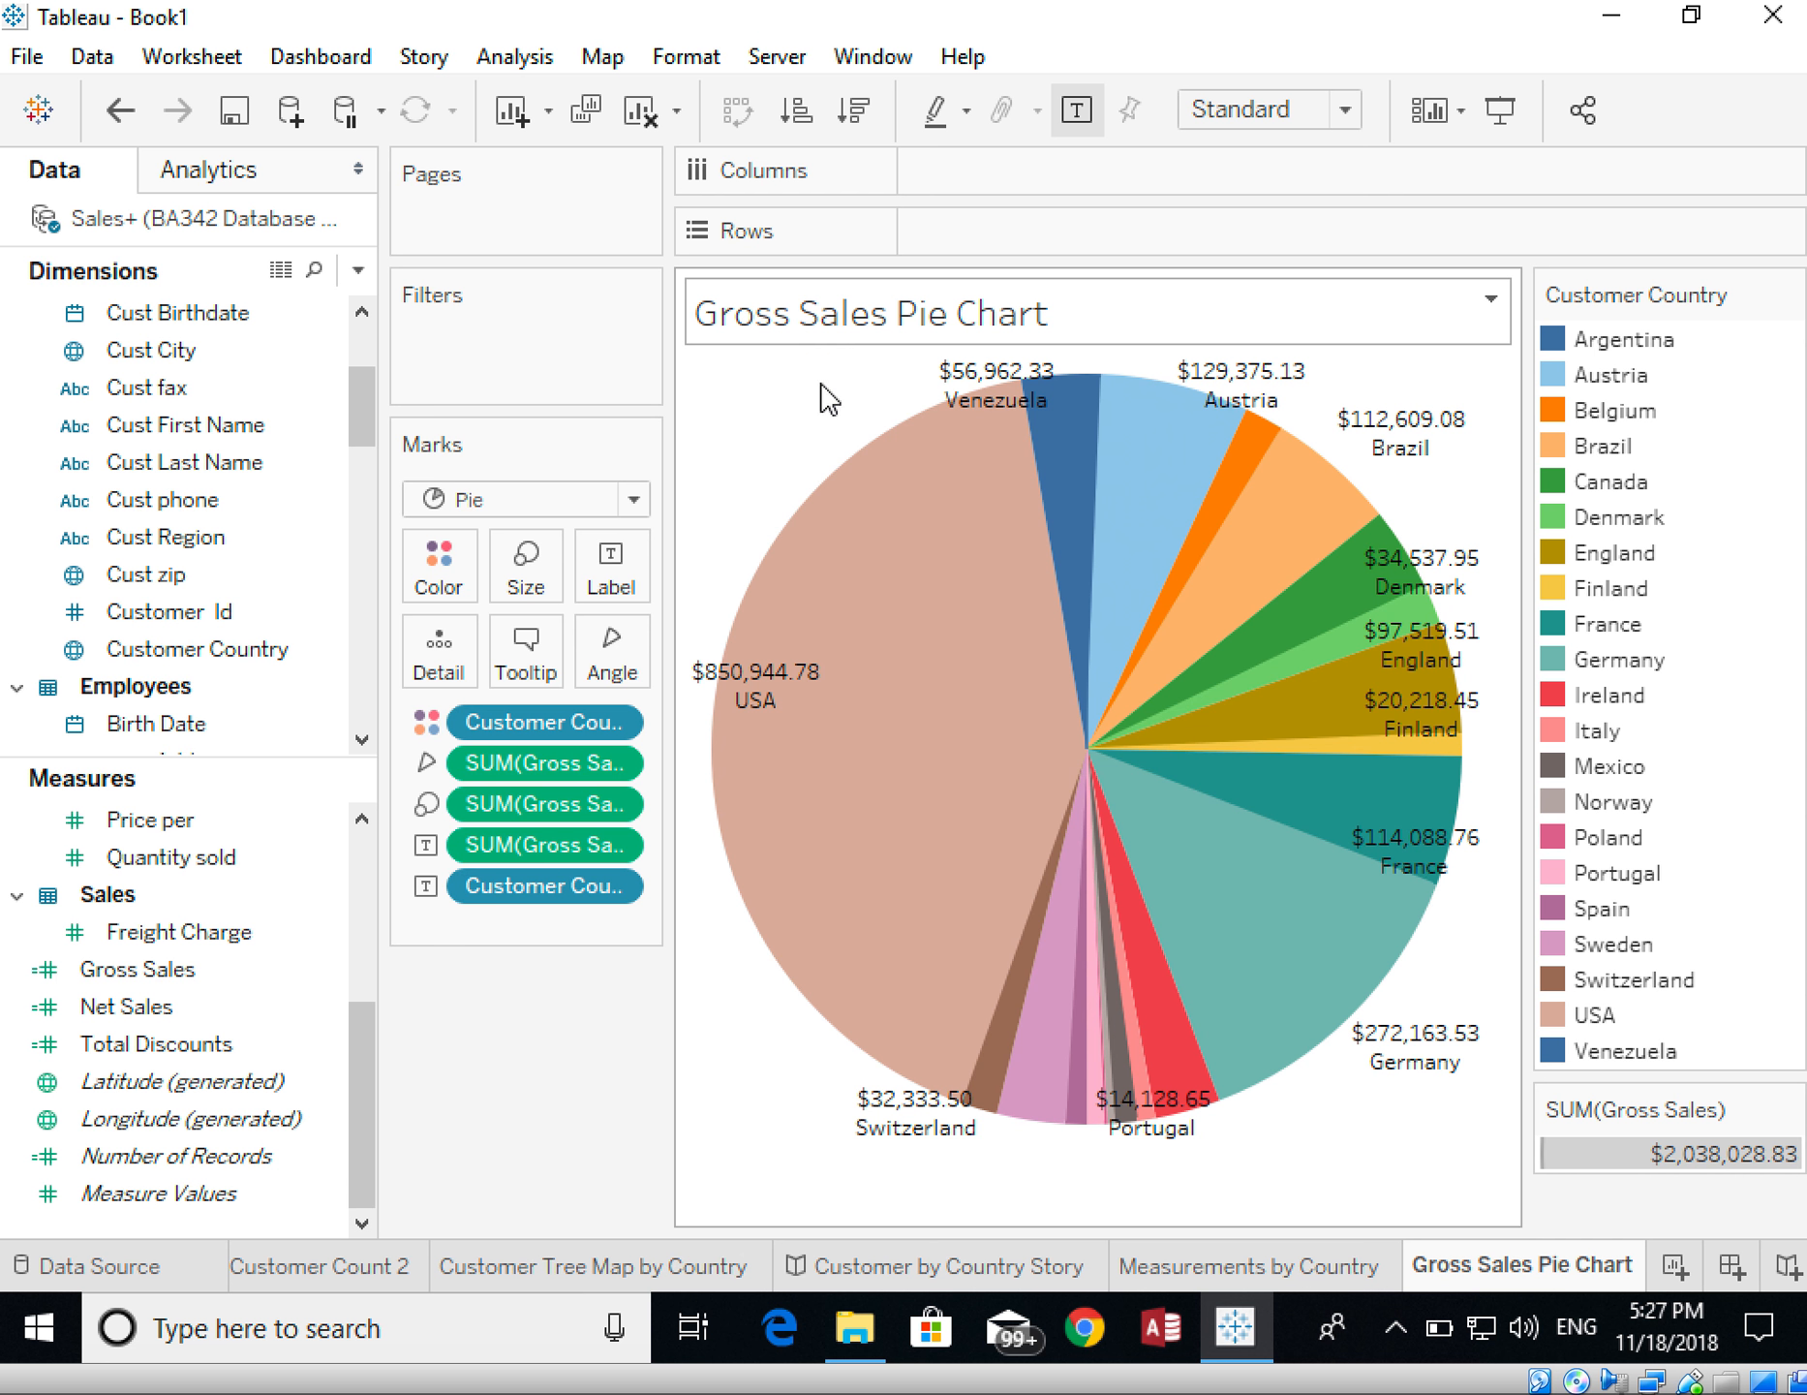
- Replace the pie chart's displayed title with Gross Sales by Country
double_click(940, 315)
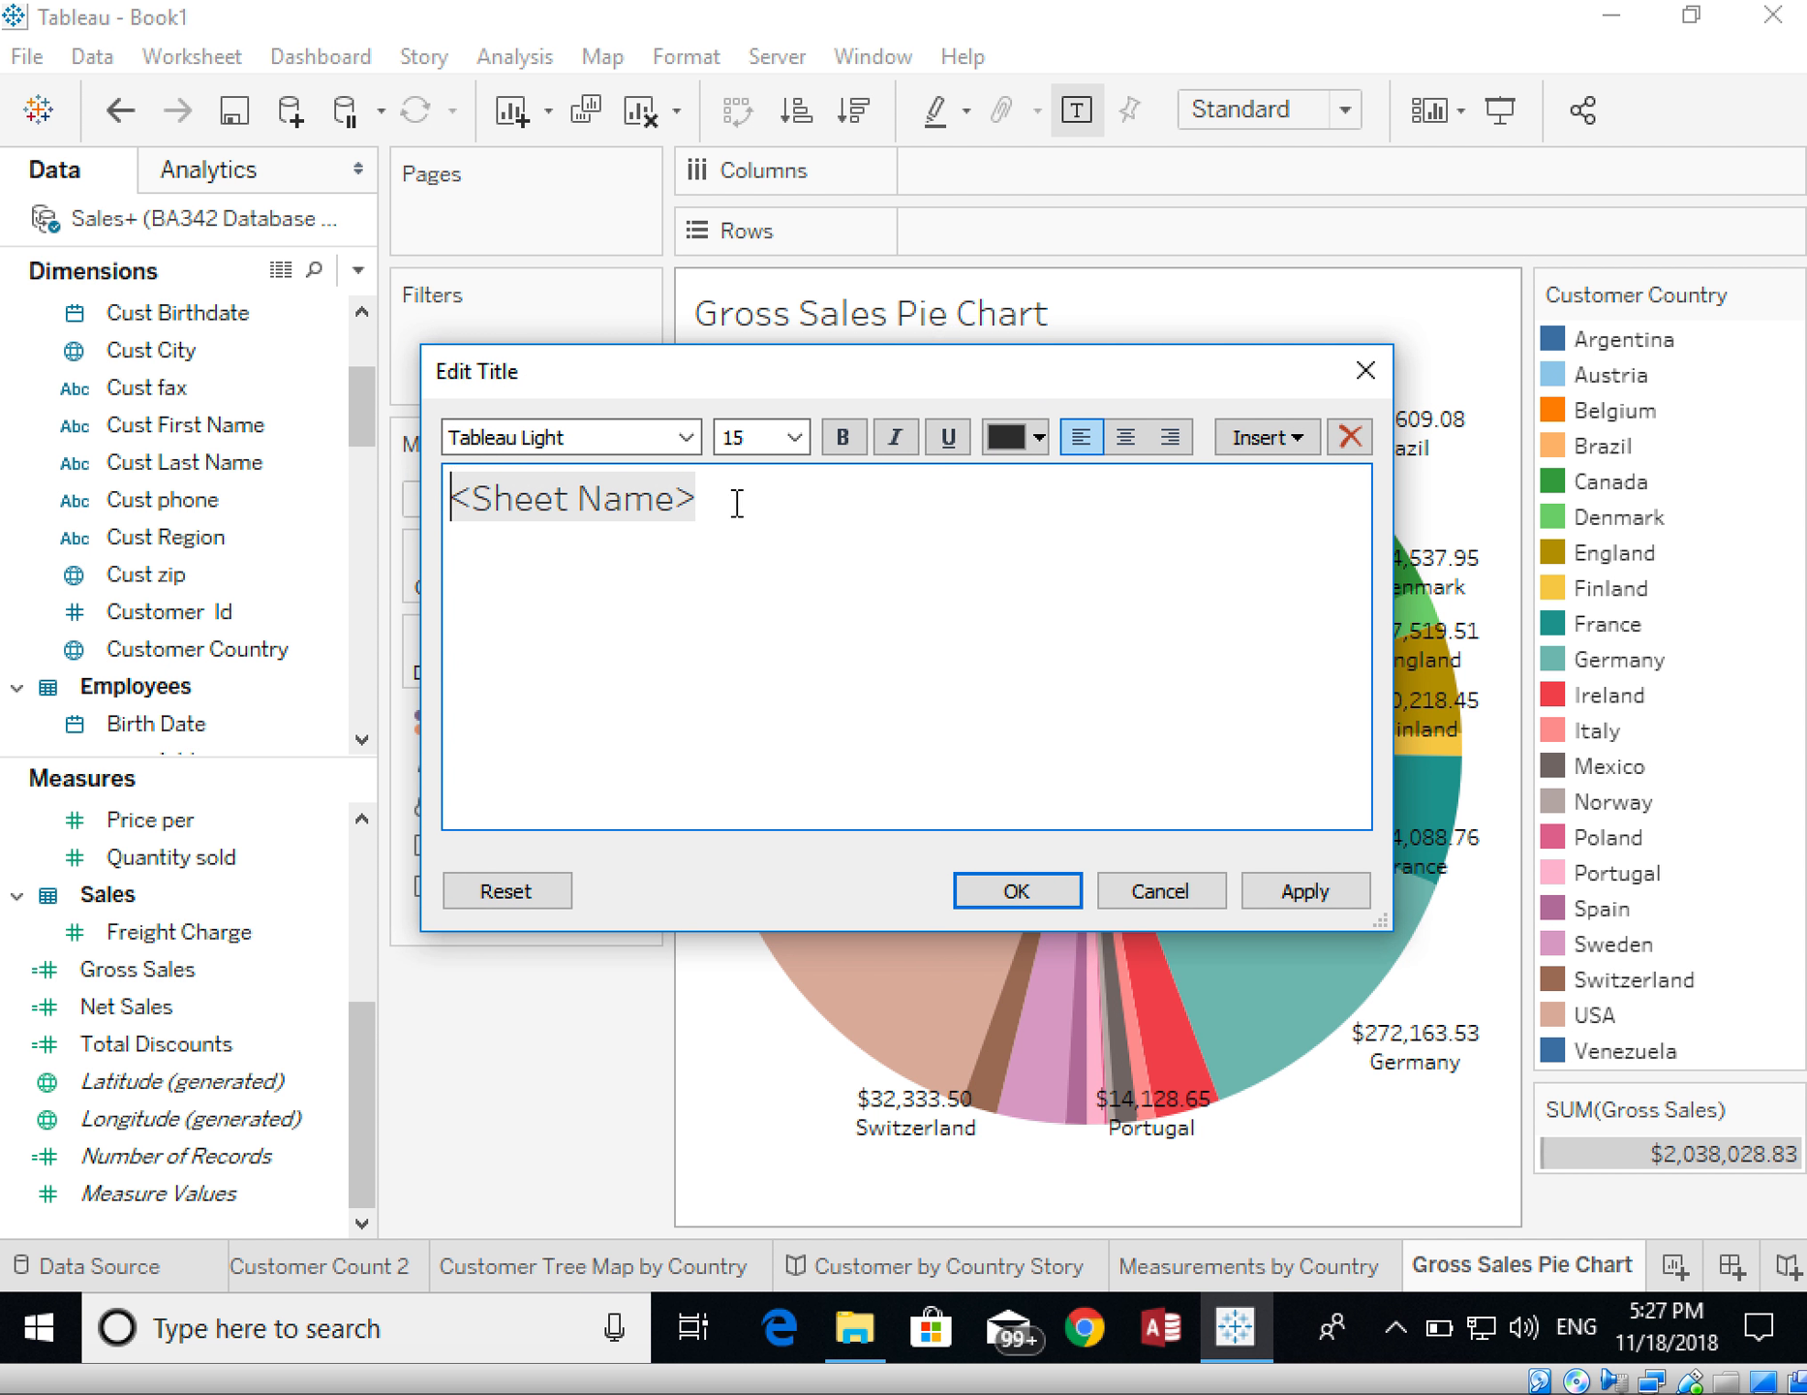
left_click_drag(738, 502, 366, 474)
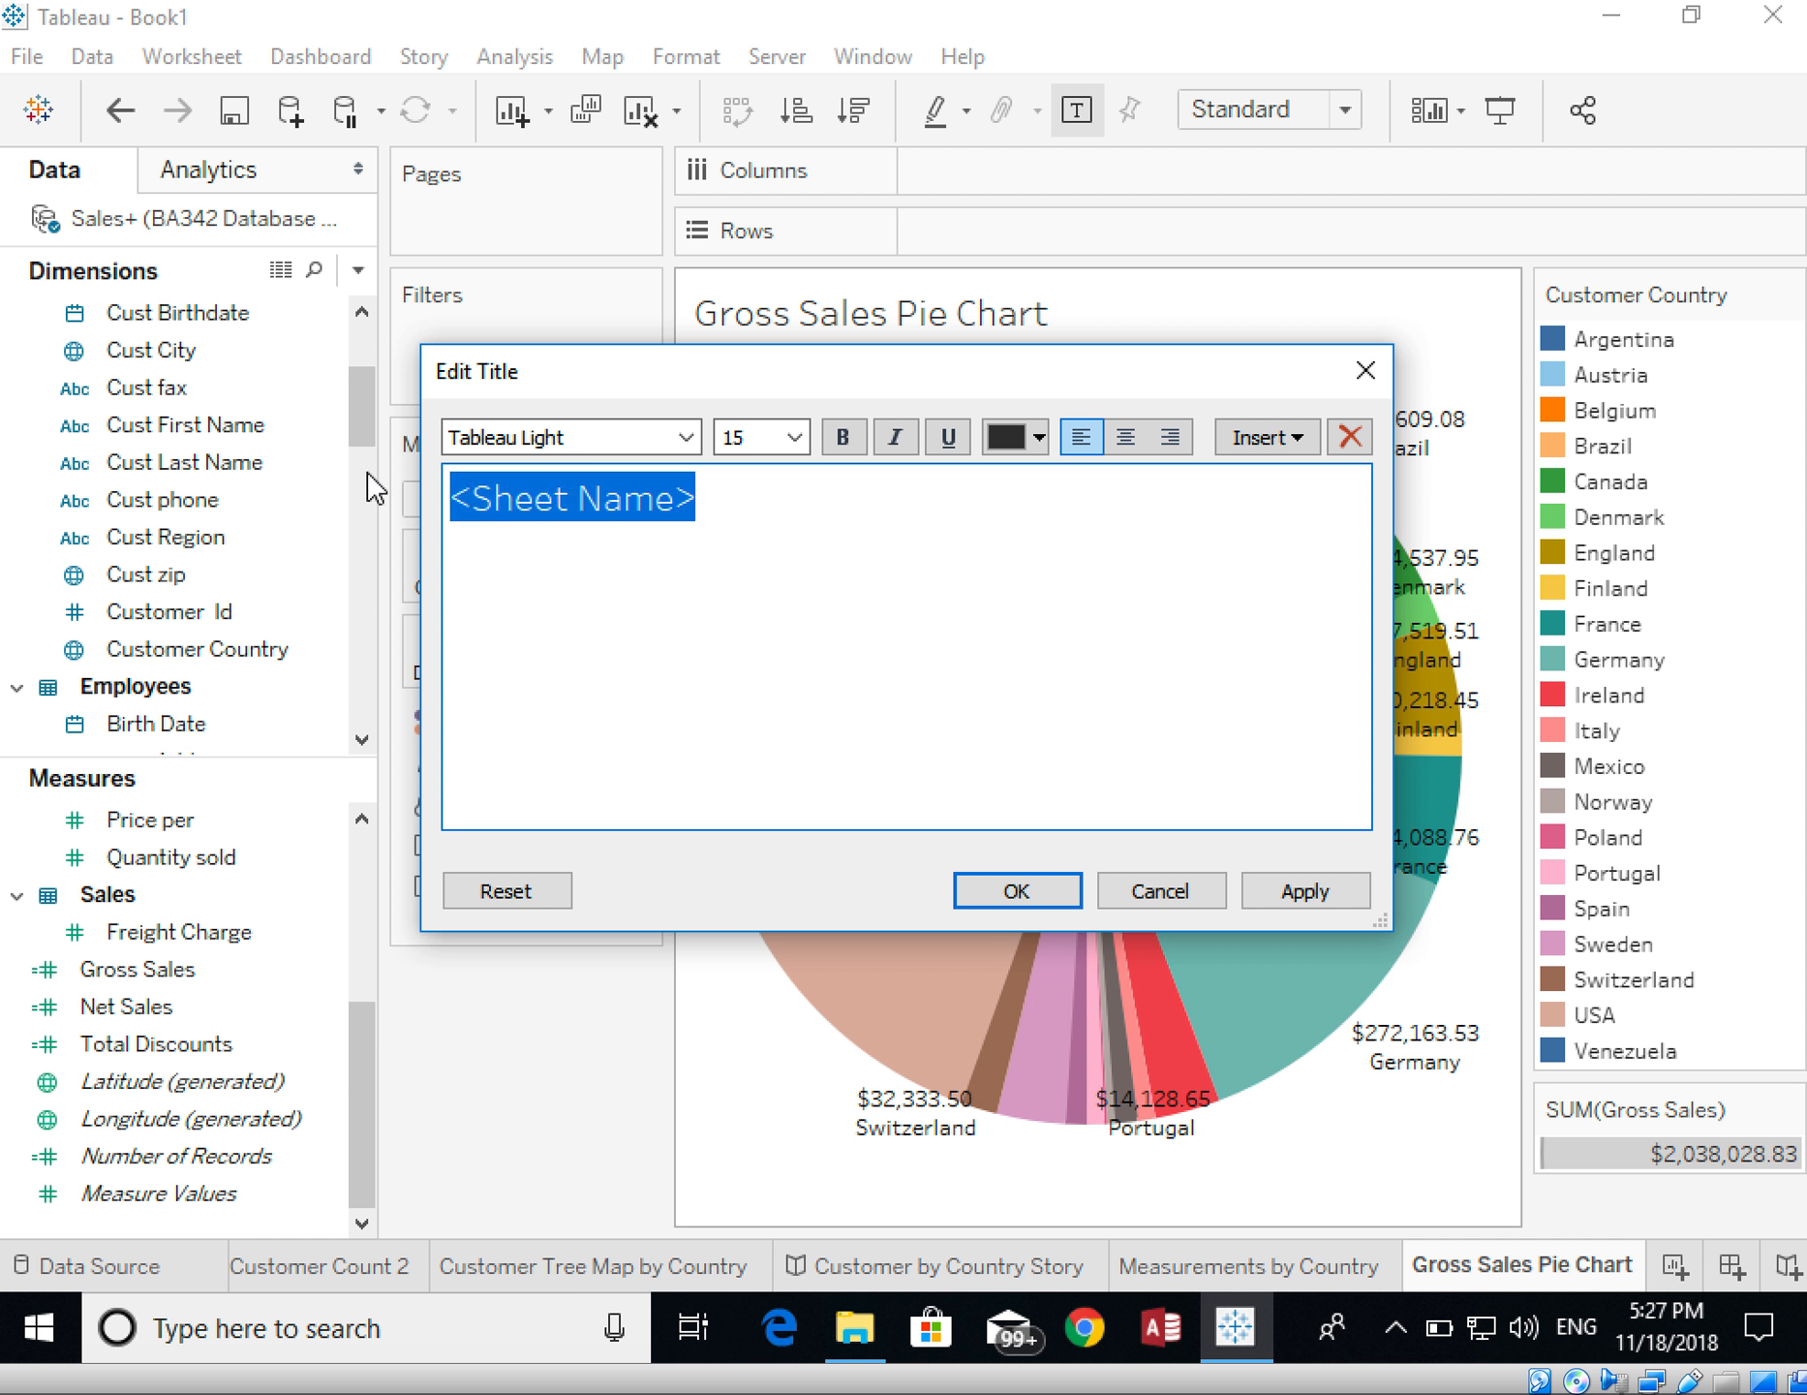
type("G")
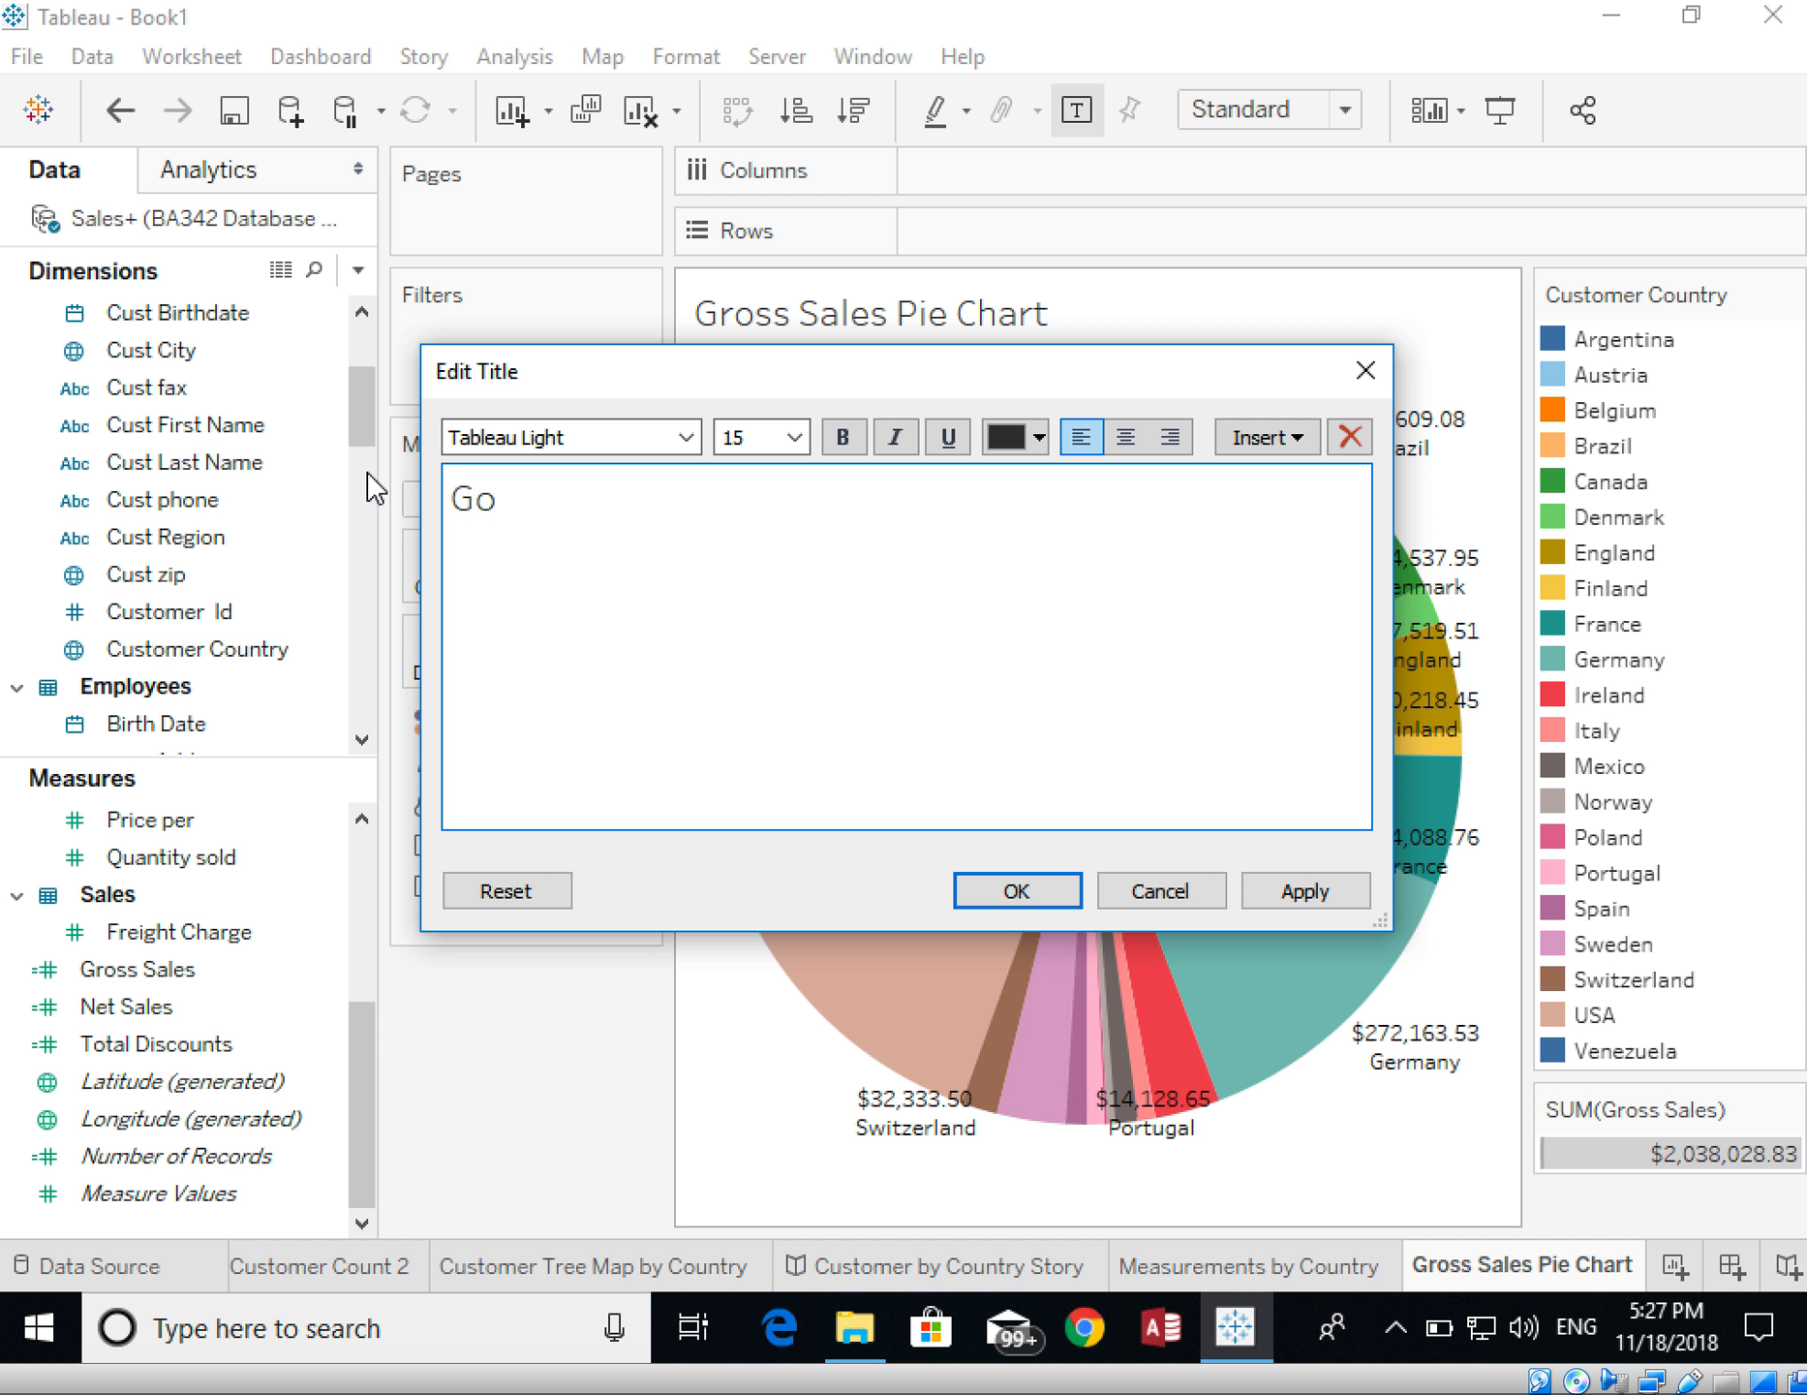
type("ross Sales by Country")
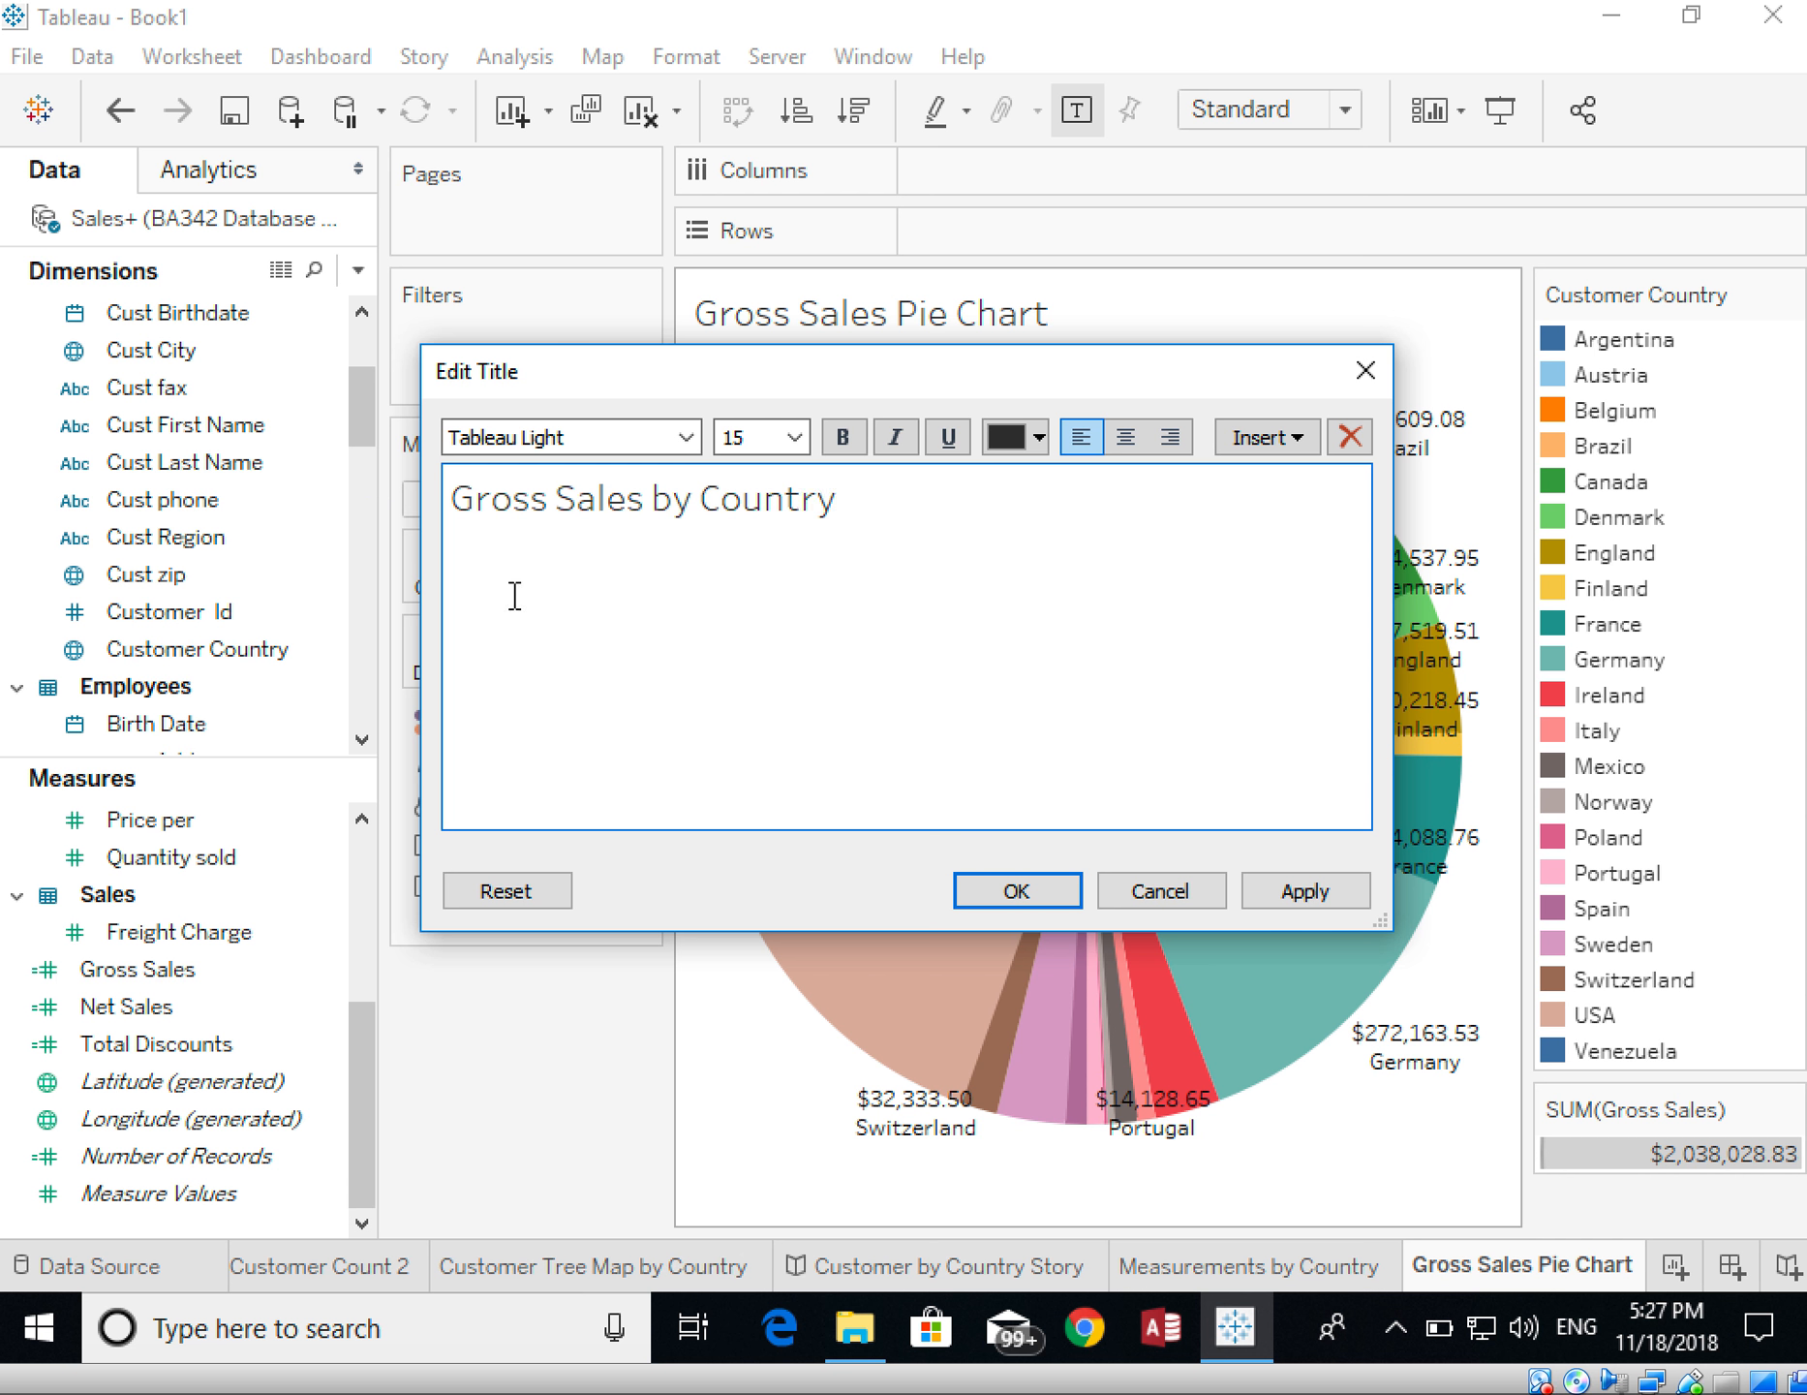
left_click(990, 886)
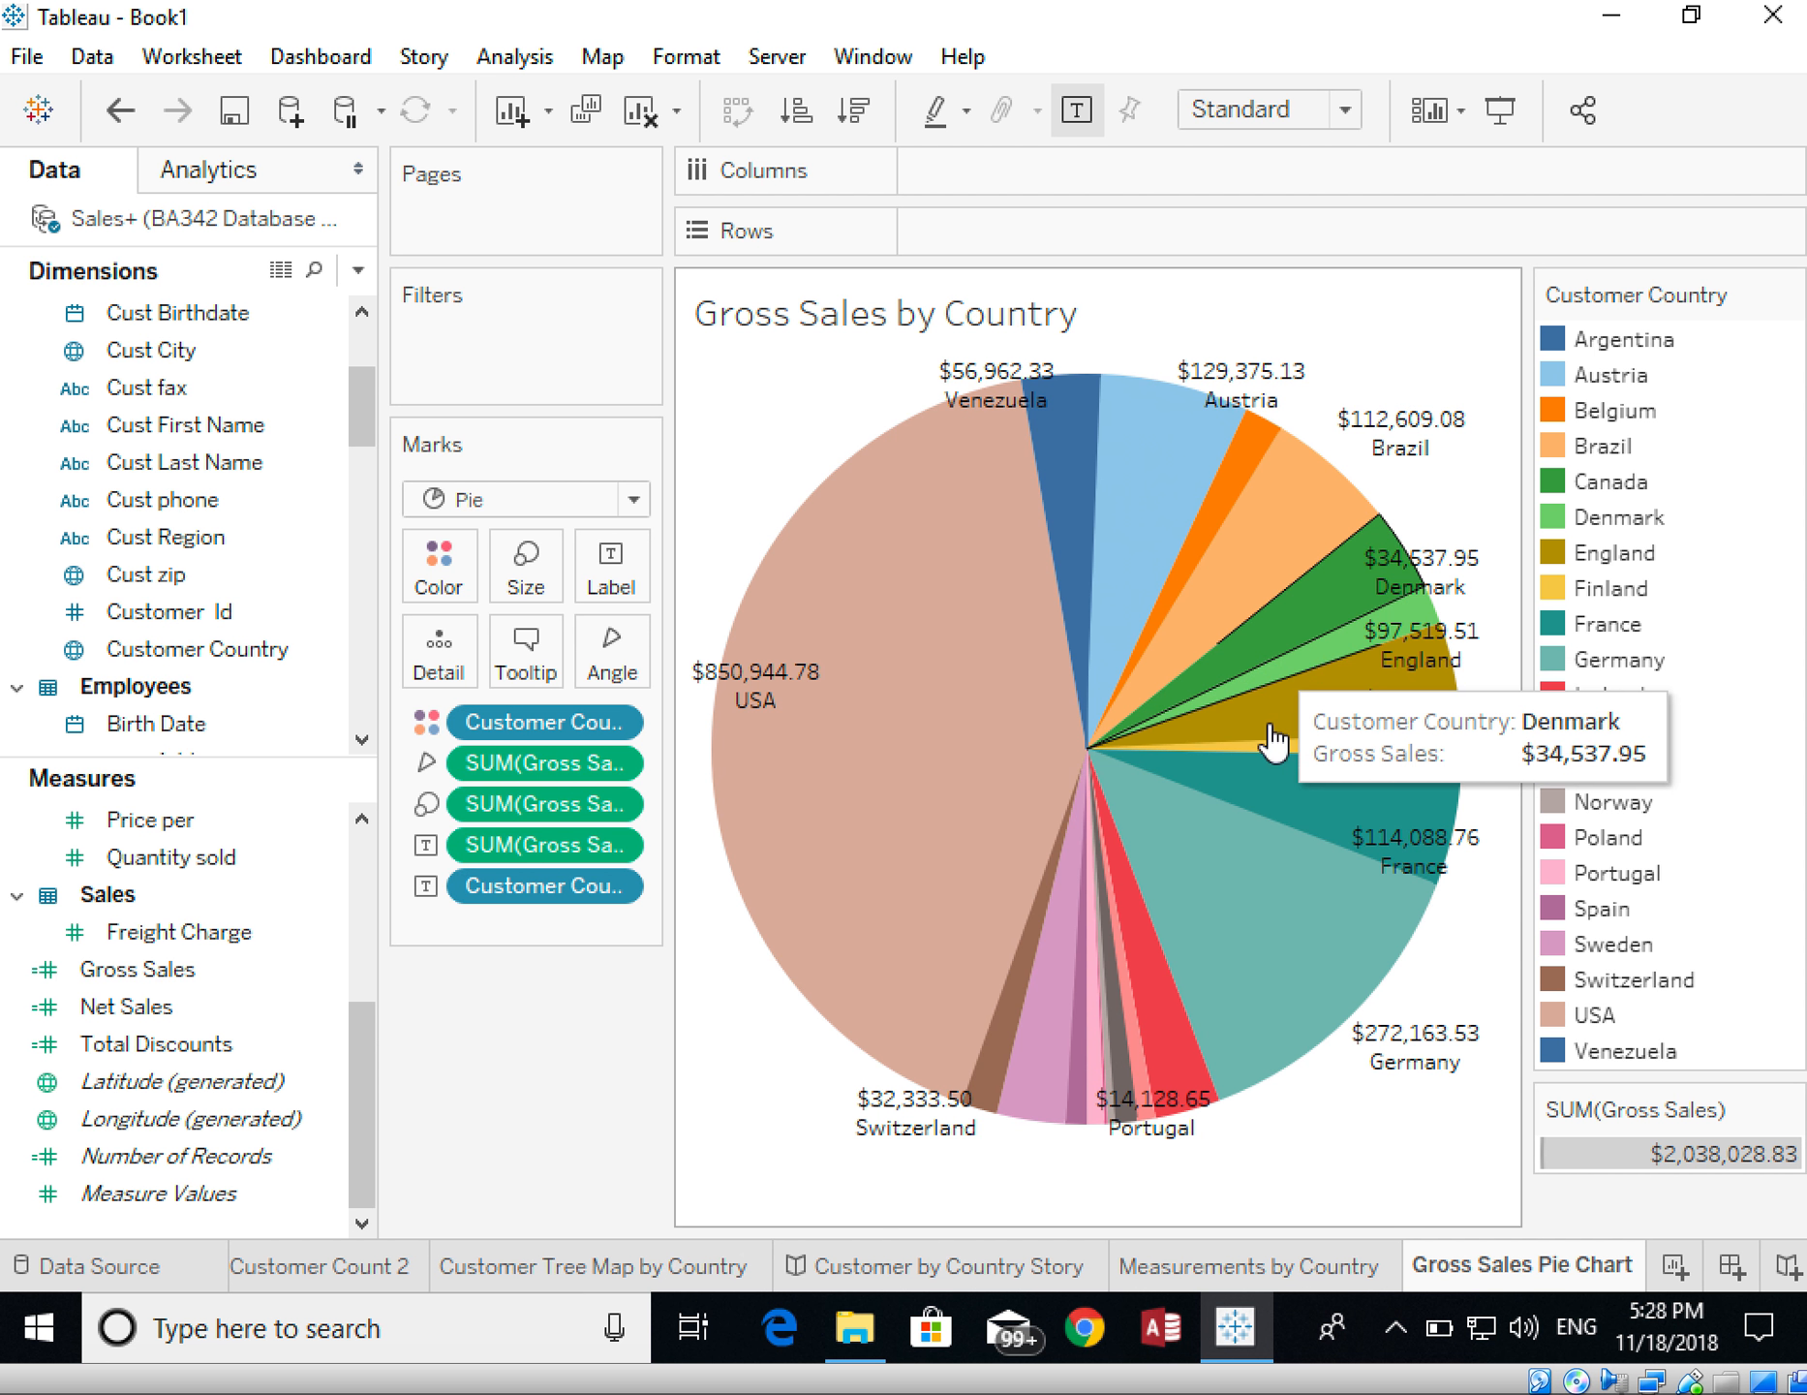
- Create a new worksheet and break its rows down by emp Title from the Employees table
left_click(1668, 1274)
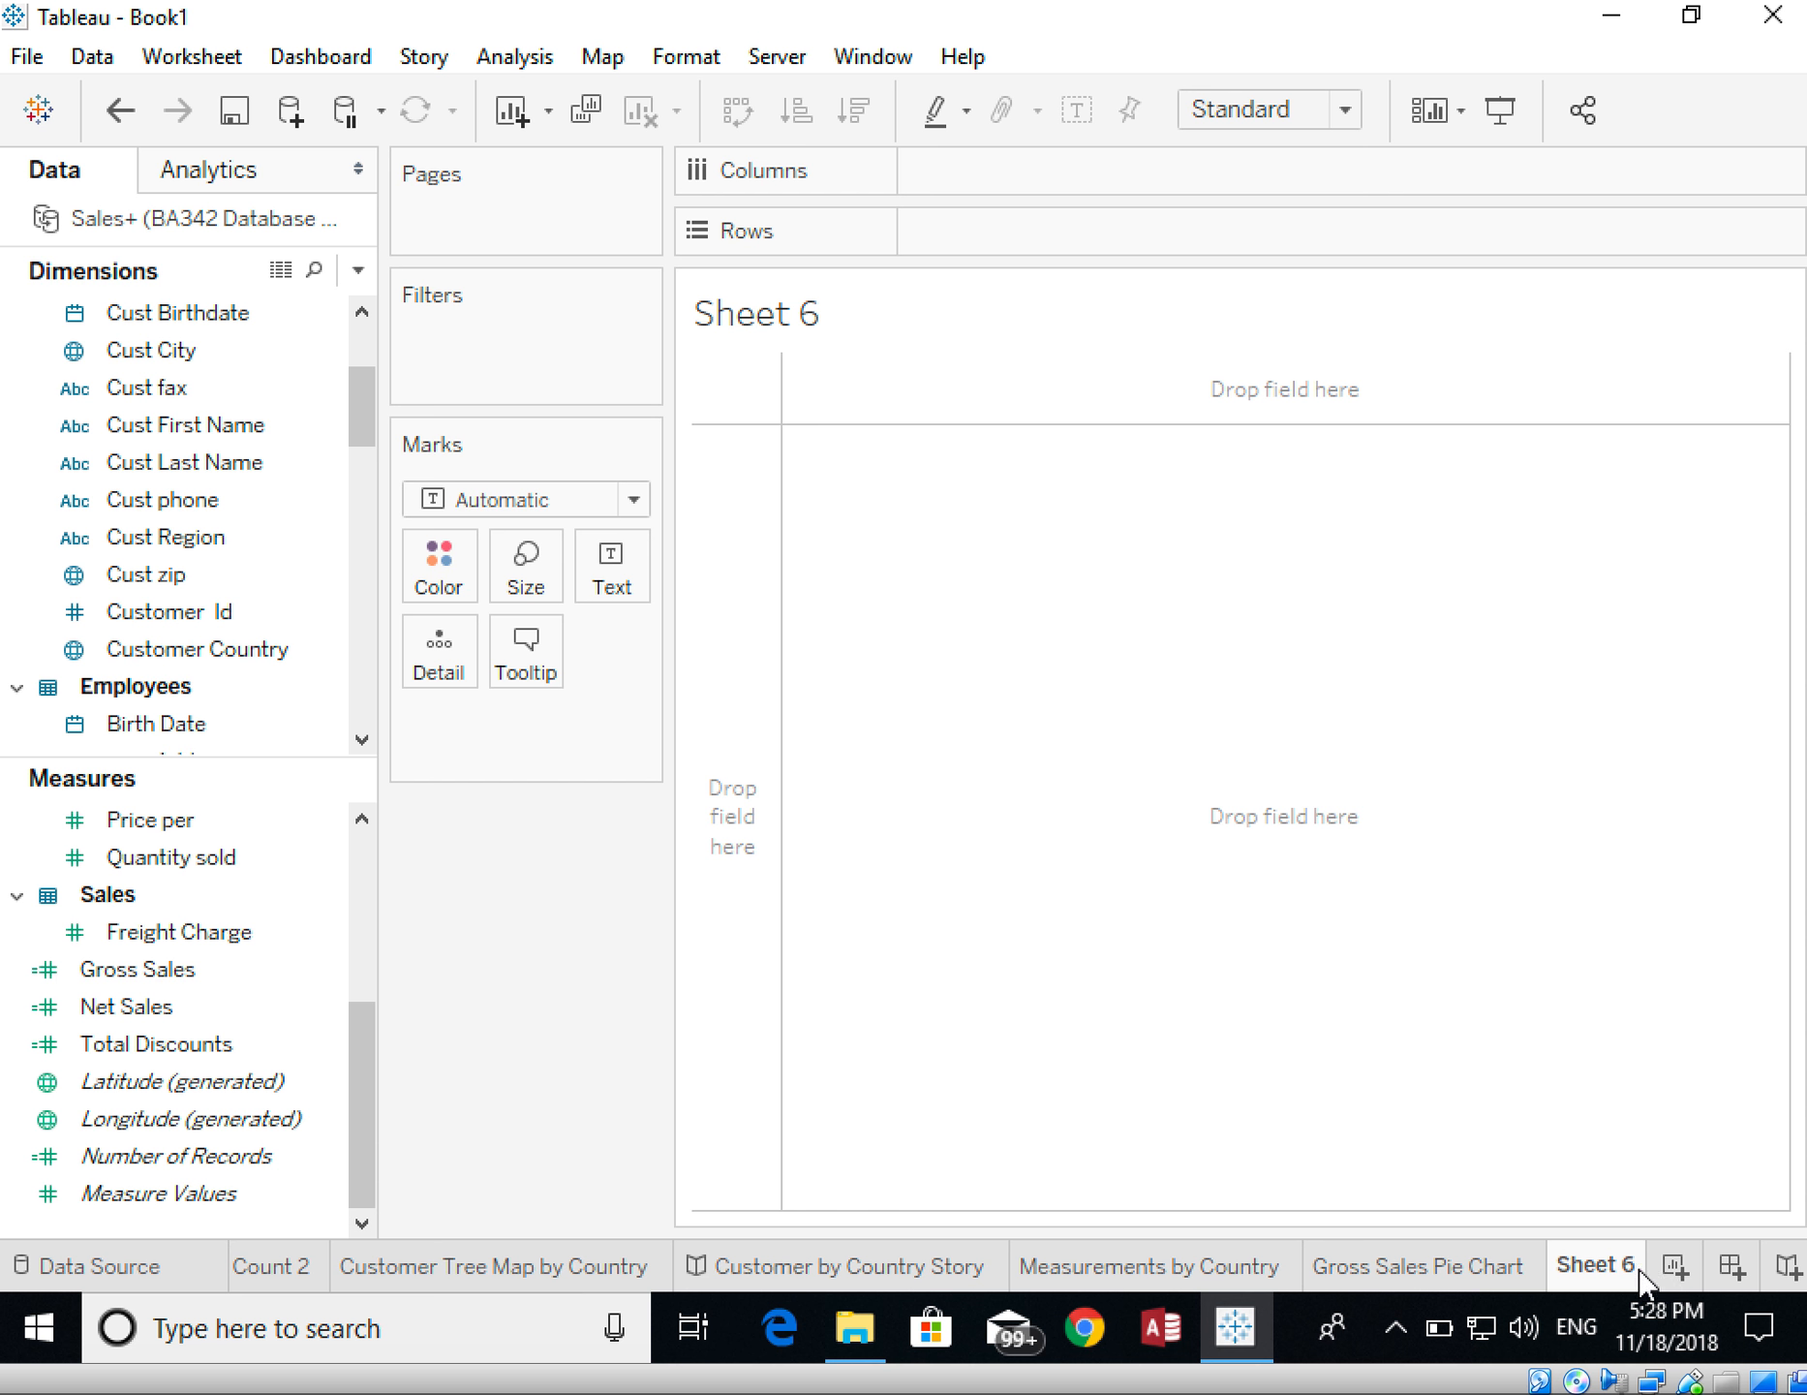
mouse_move(1642, 1278)
left_click_drag(368, 408, 362, 492)
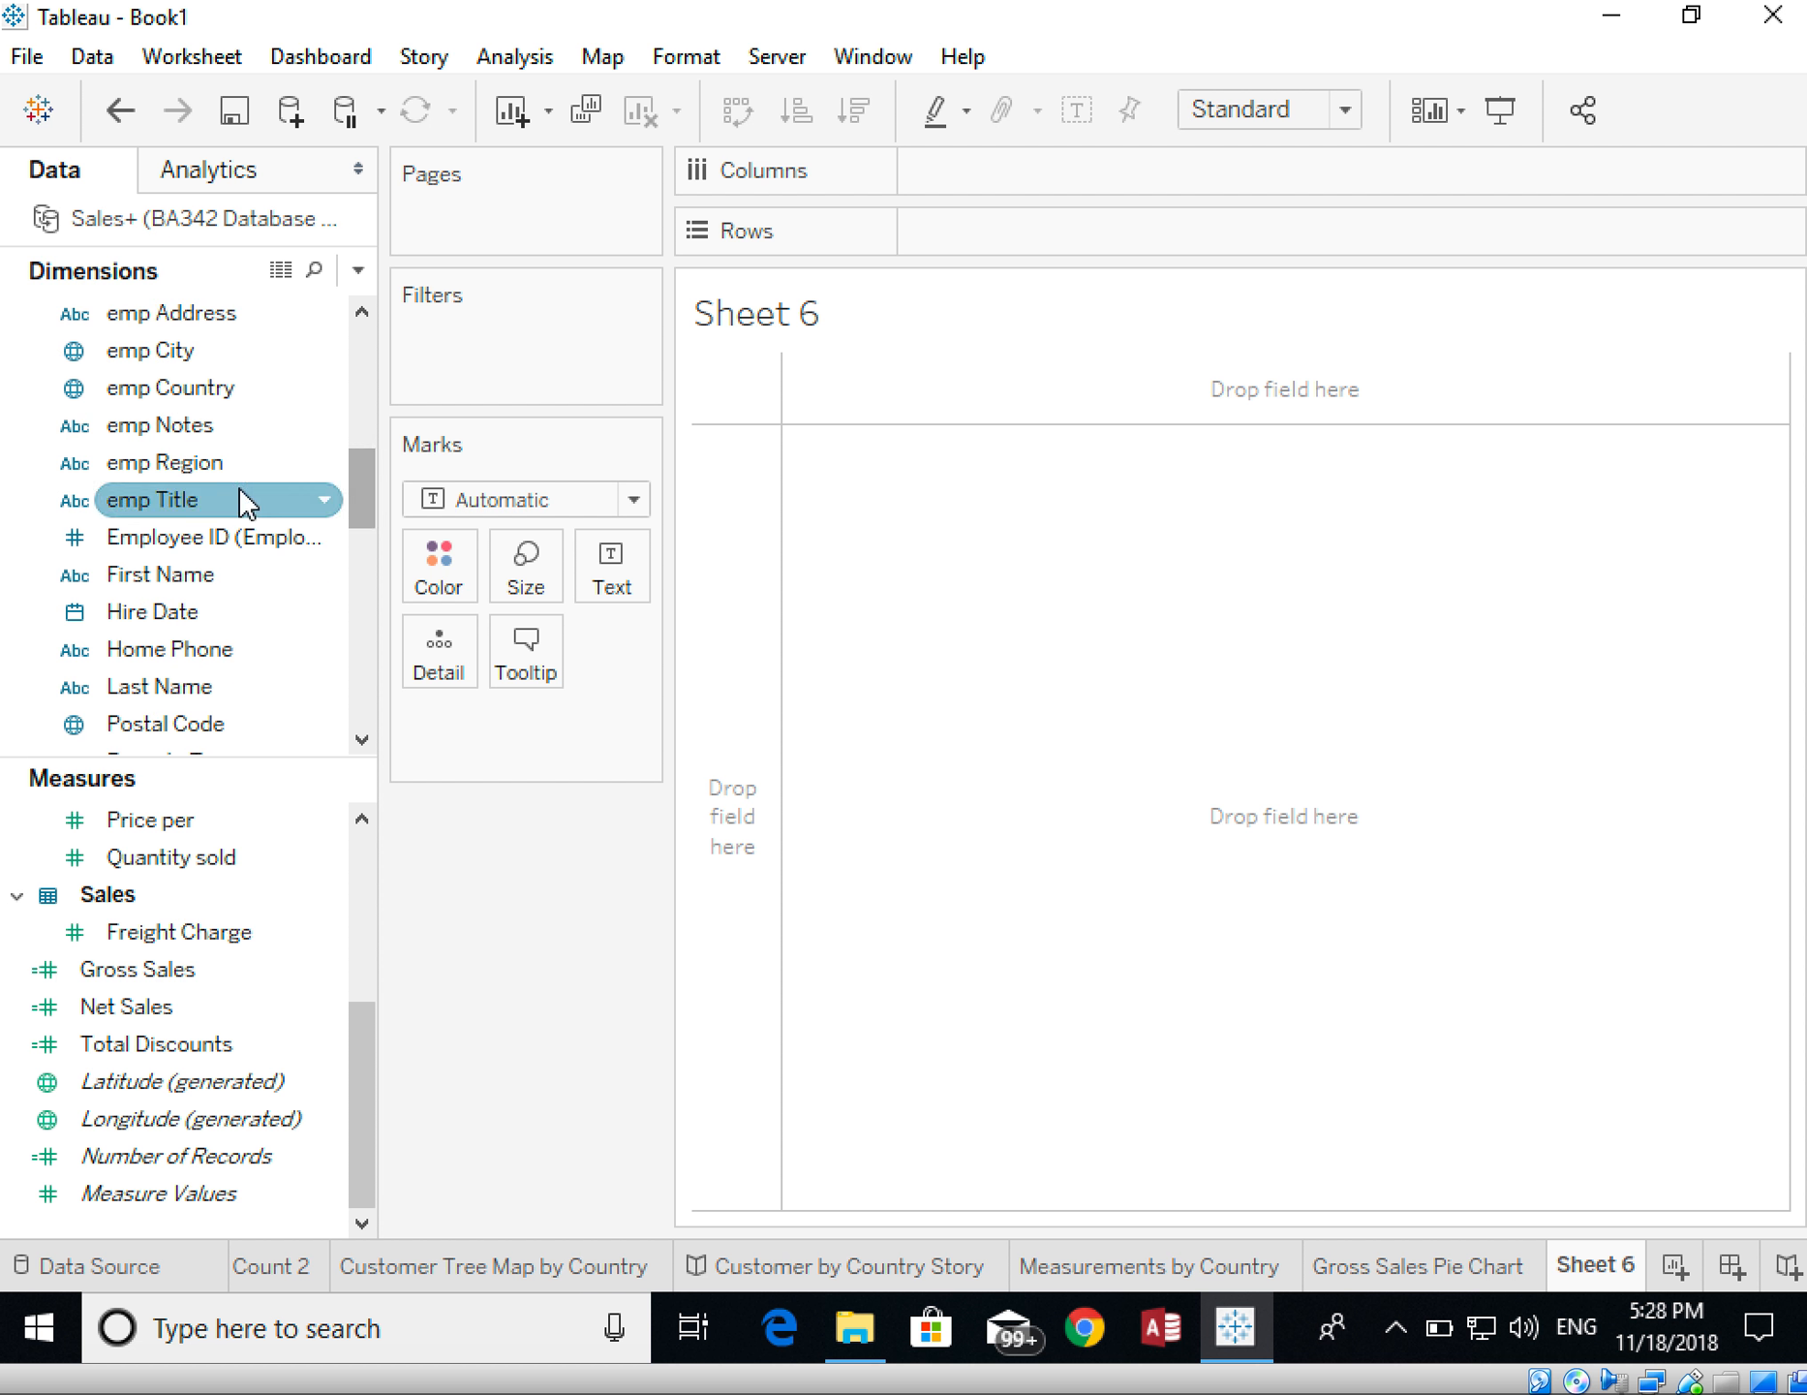
left_click_drag(163, 497, 928, 258)
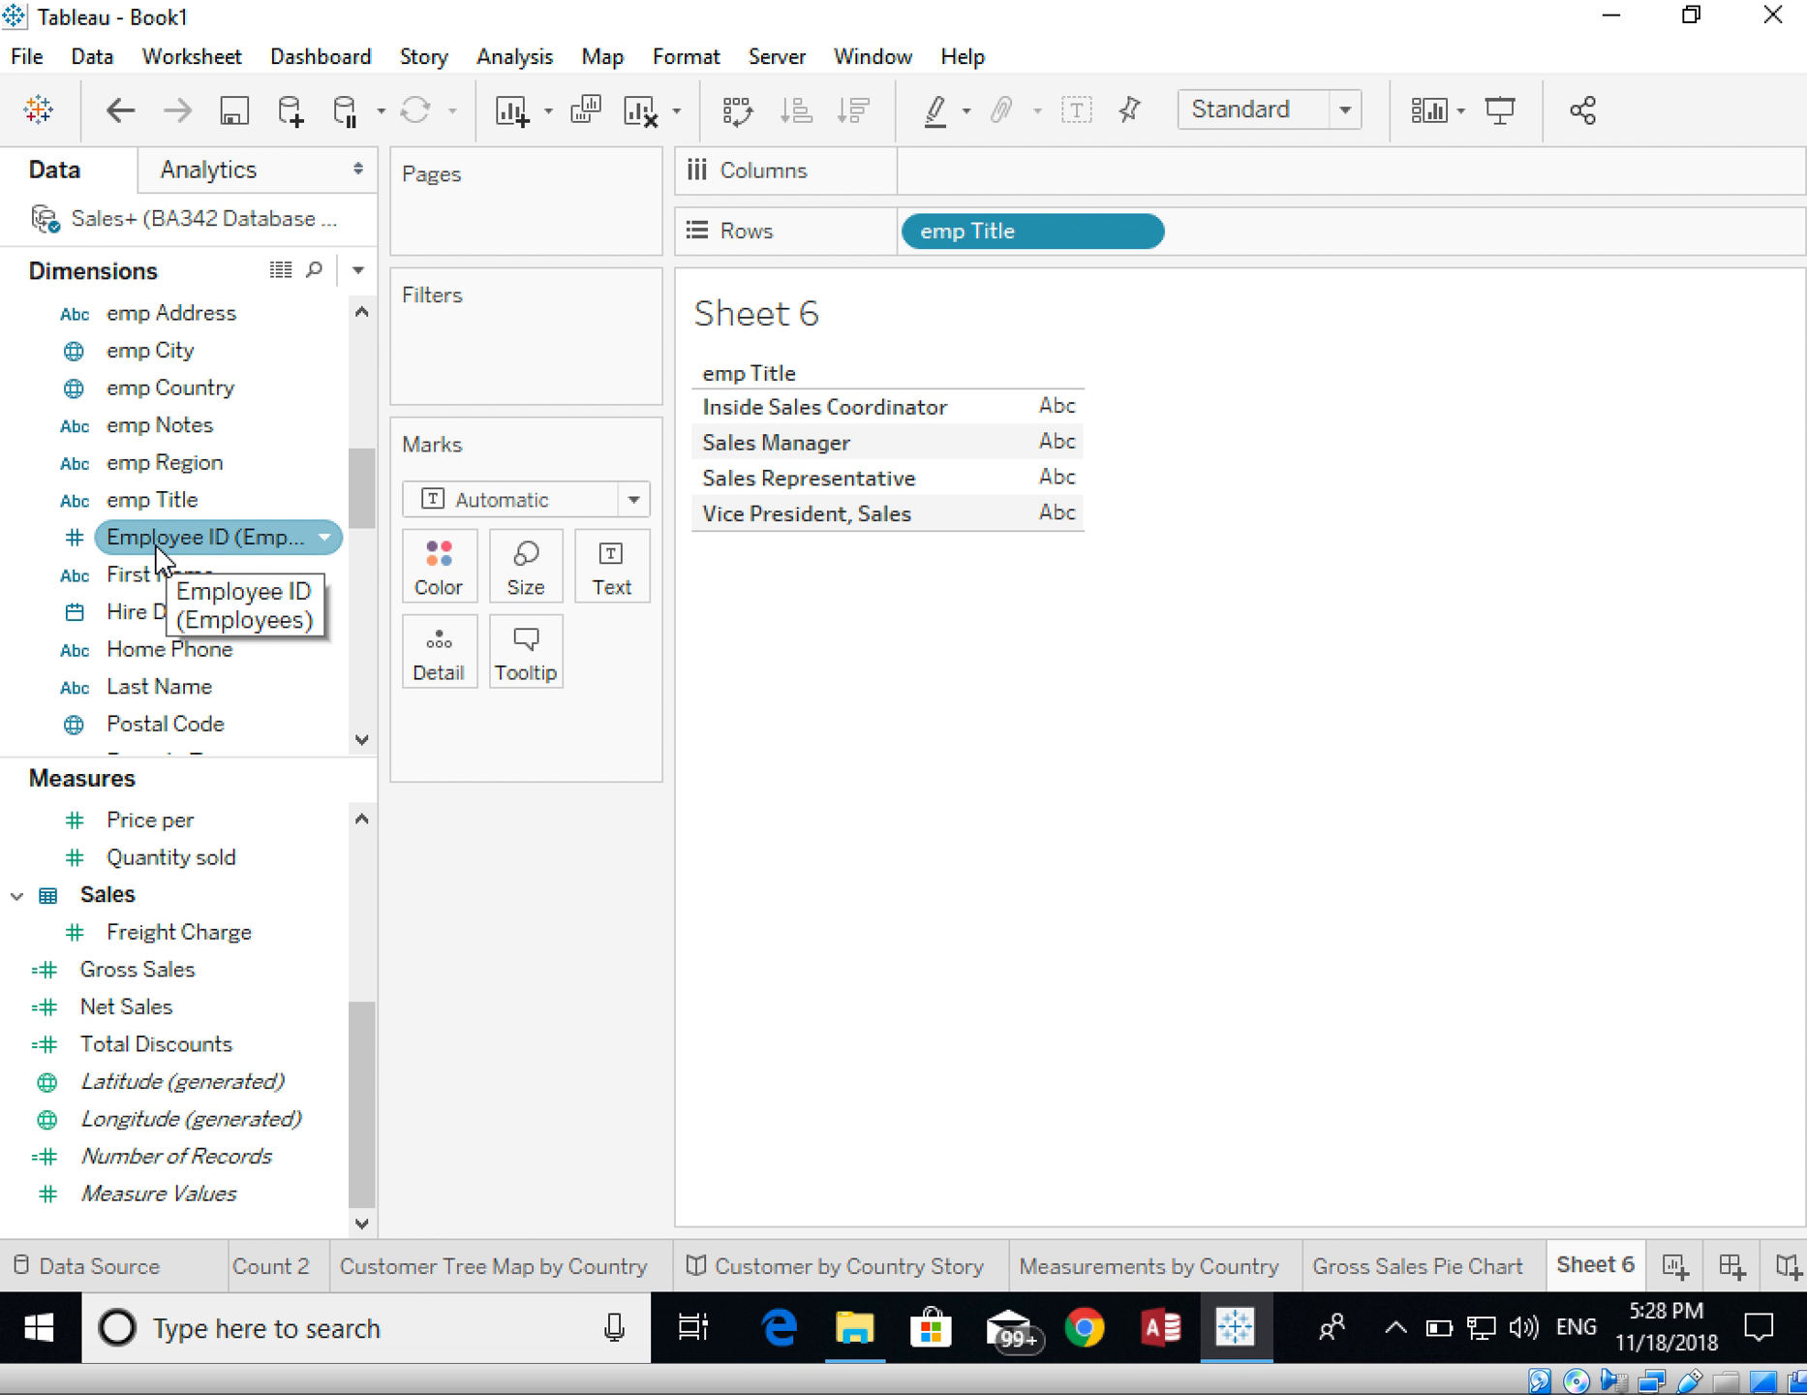
- Add the Employees table's Employee ID to the columns and aggregate it as a distinct count
left_click_drag(160, 554, 1051, 460)
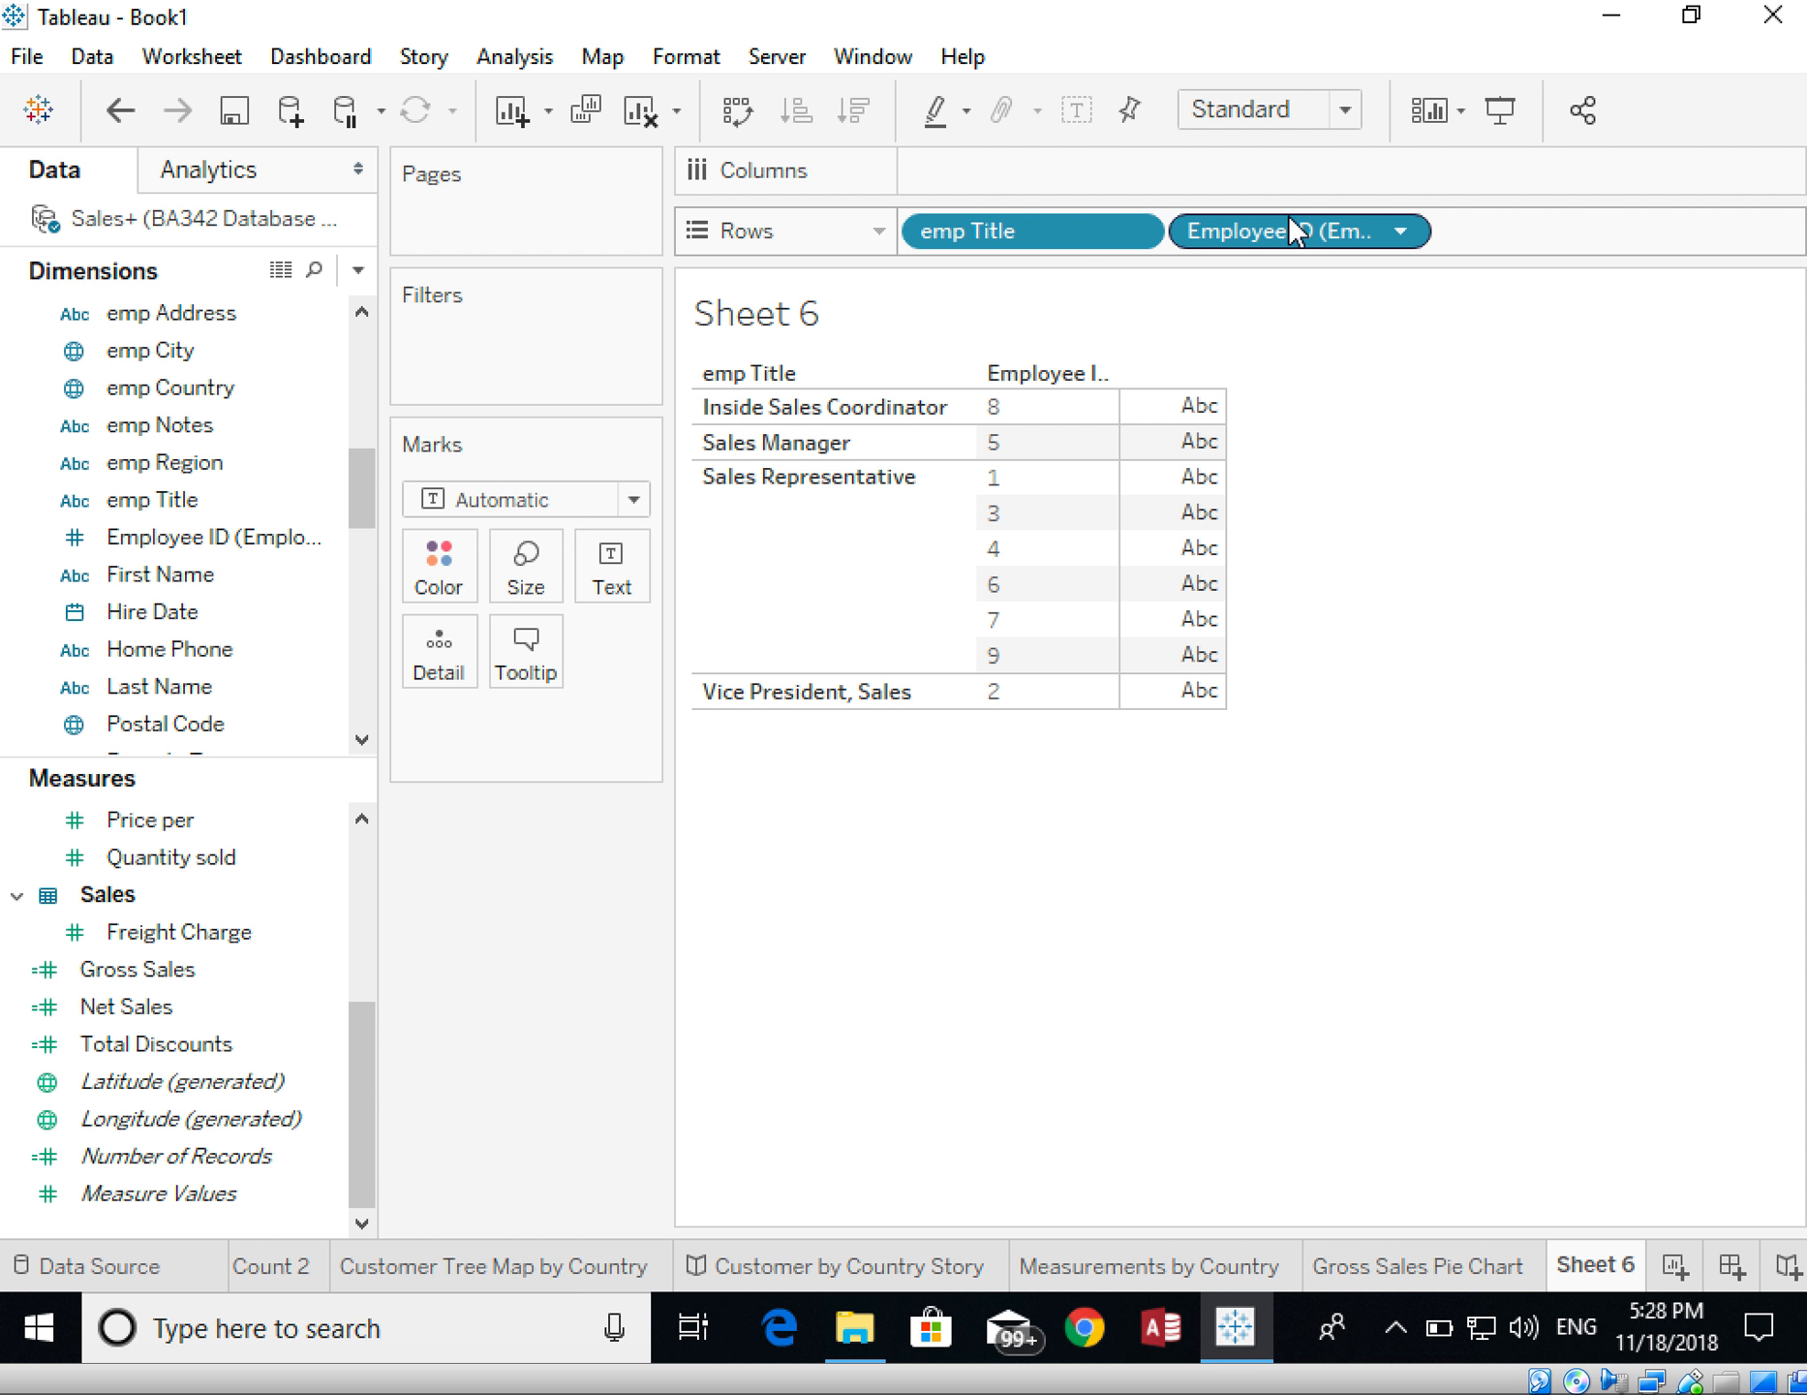
left_click_drag(1306, 257, 1202, 189)
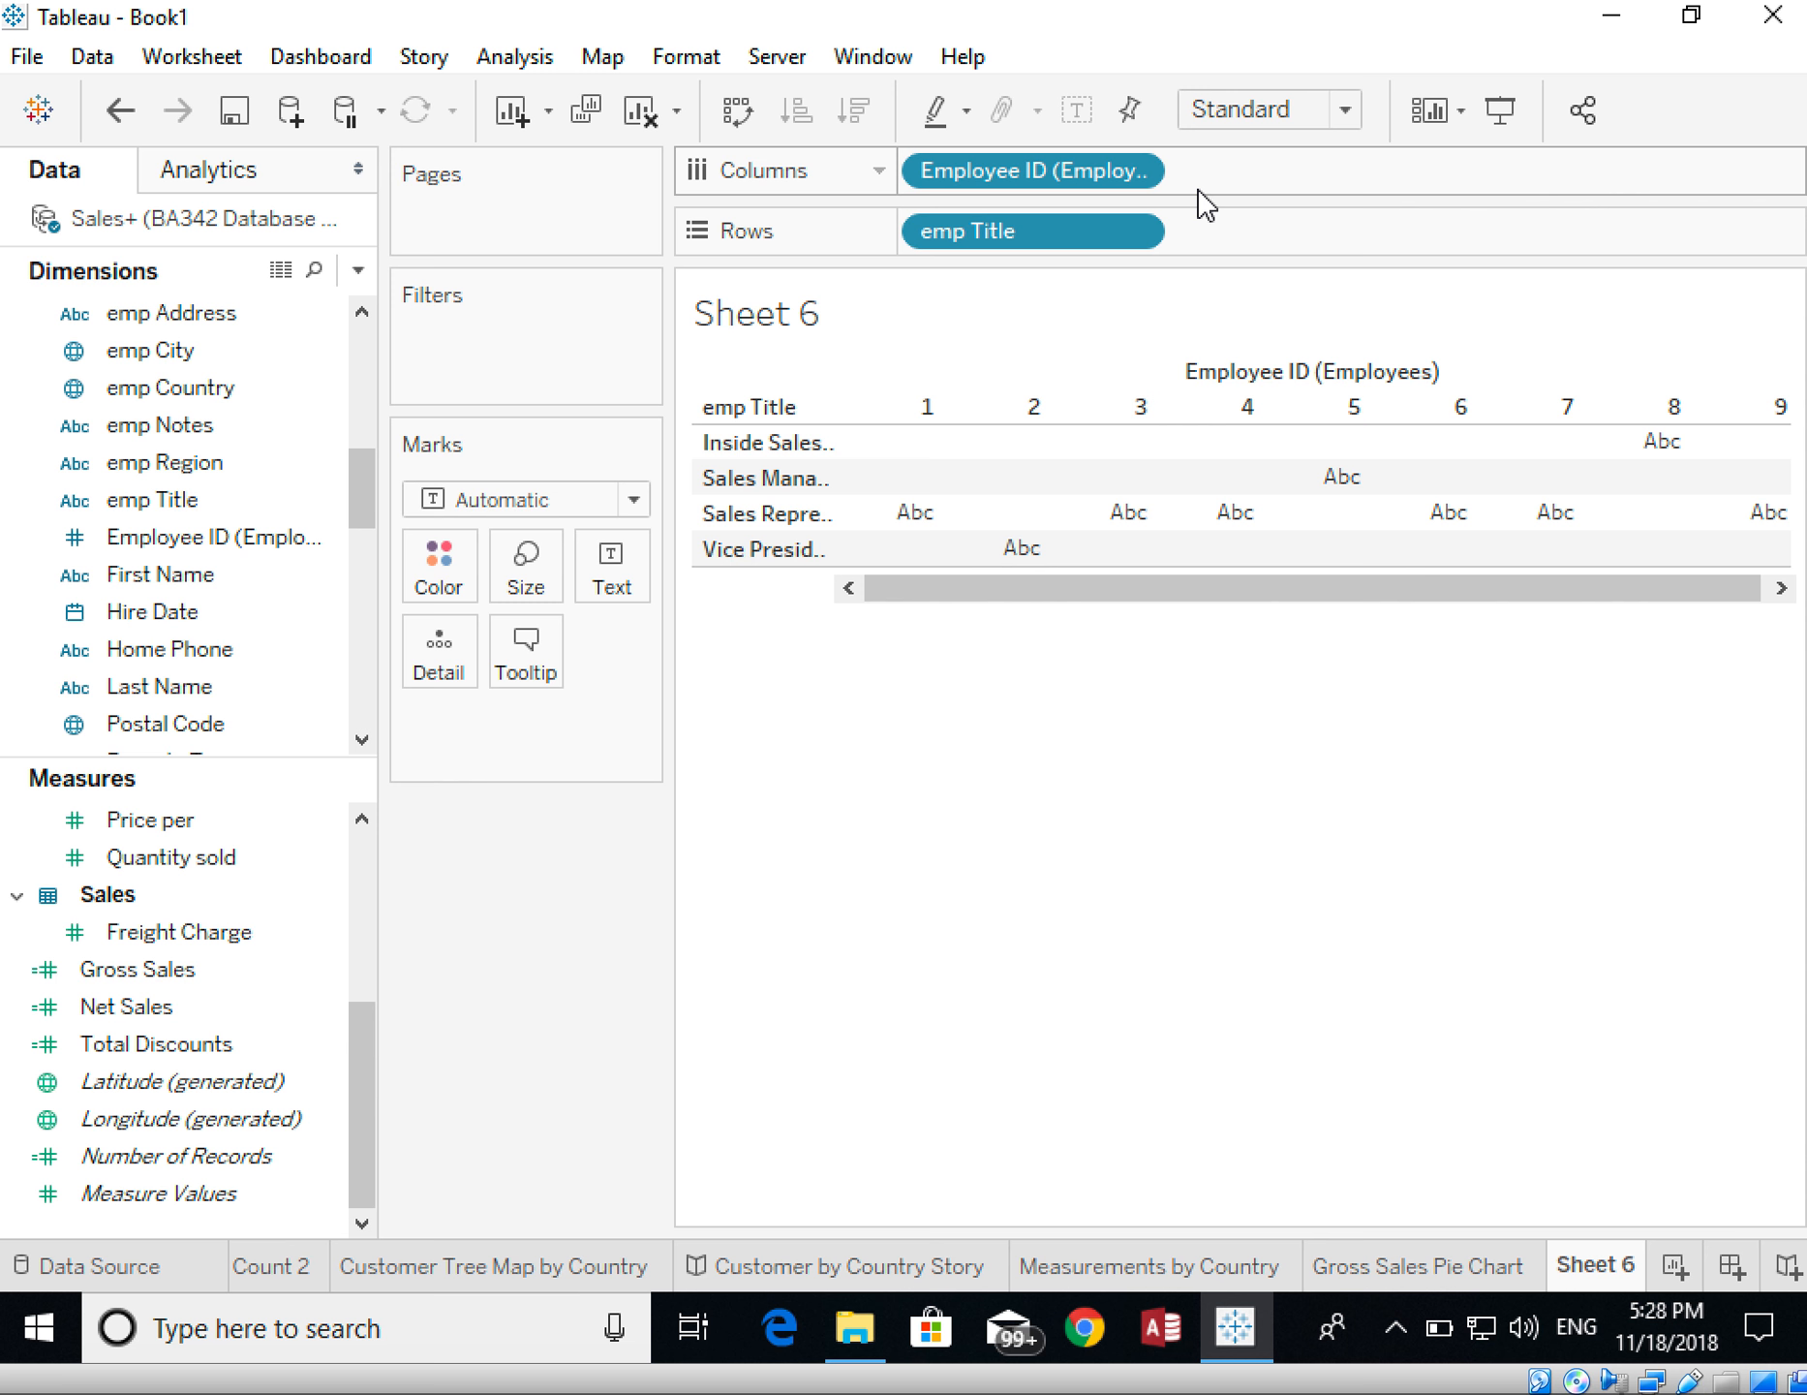
left_click(1135, 176)
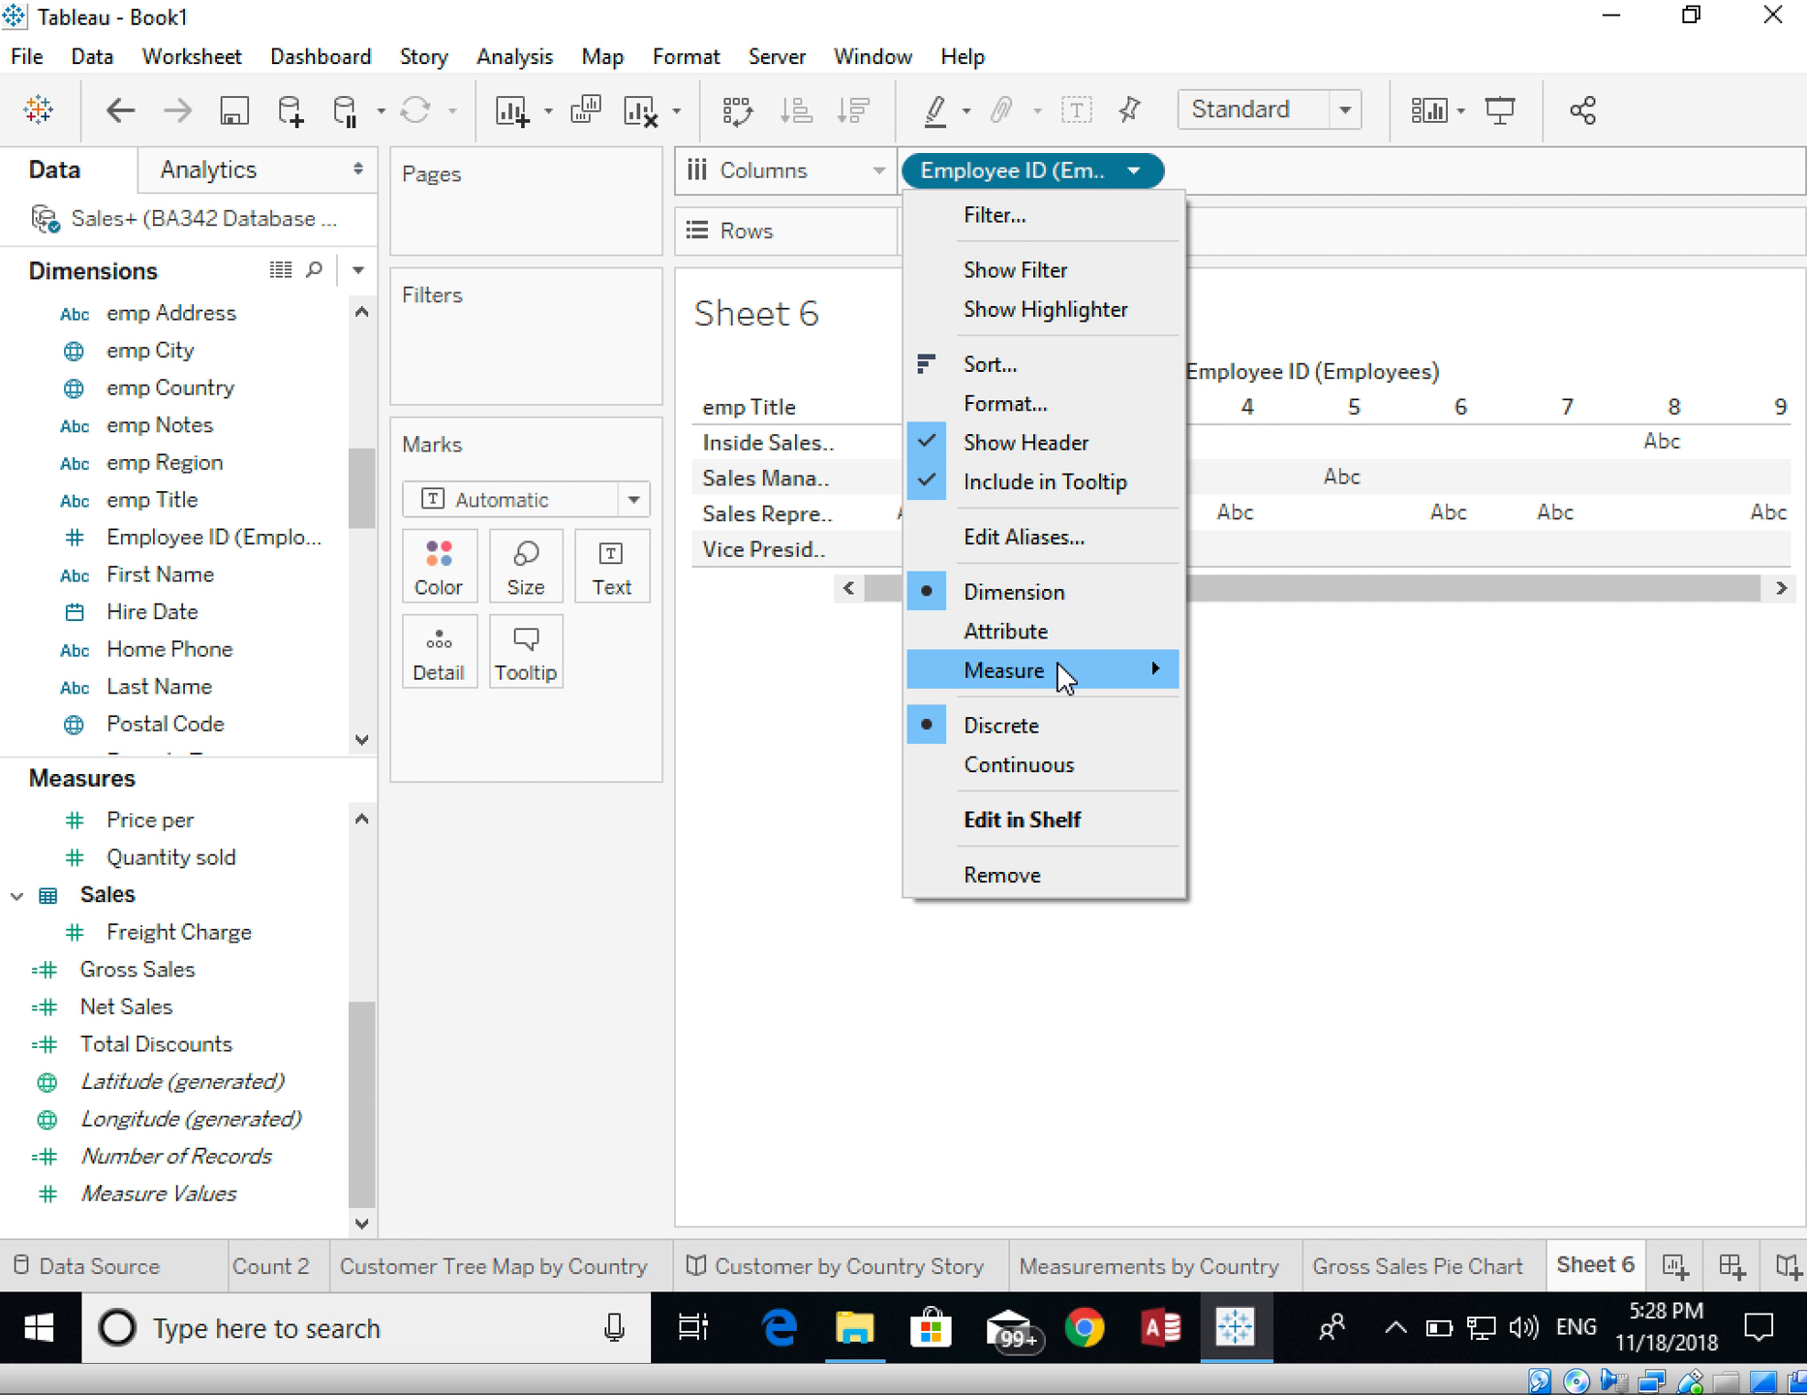
mouse_move(1061, 669)
left_click(1250, 841)
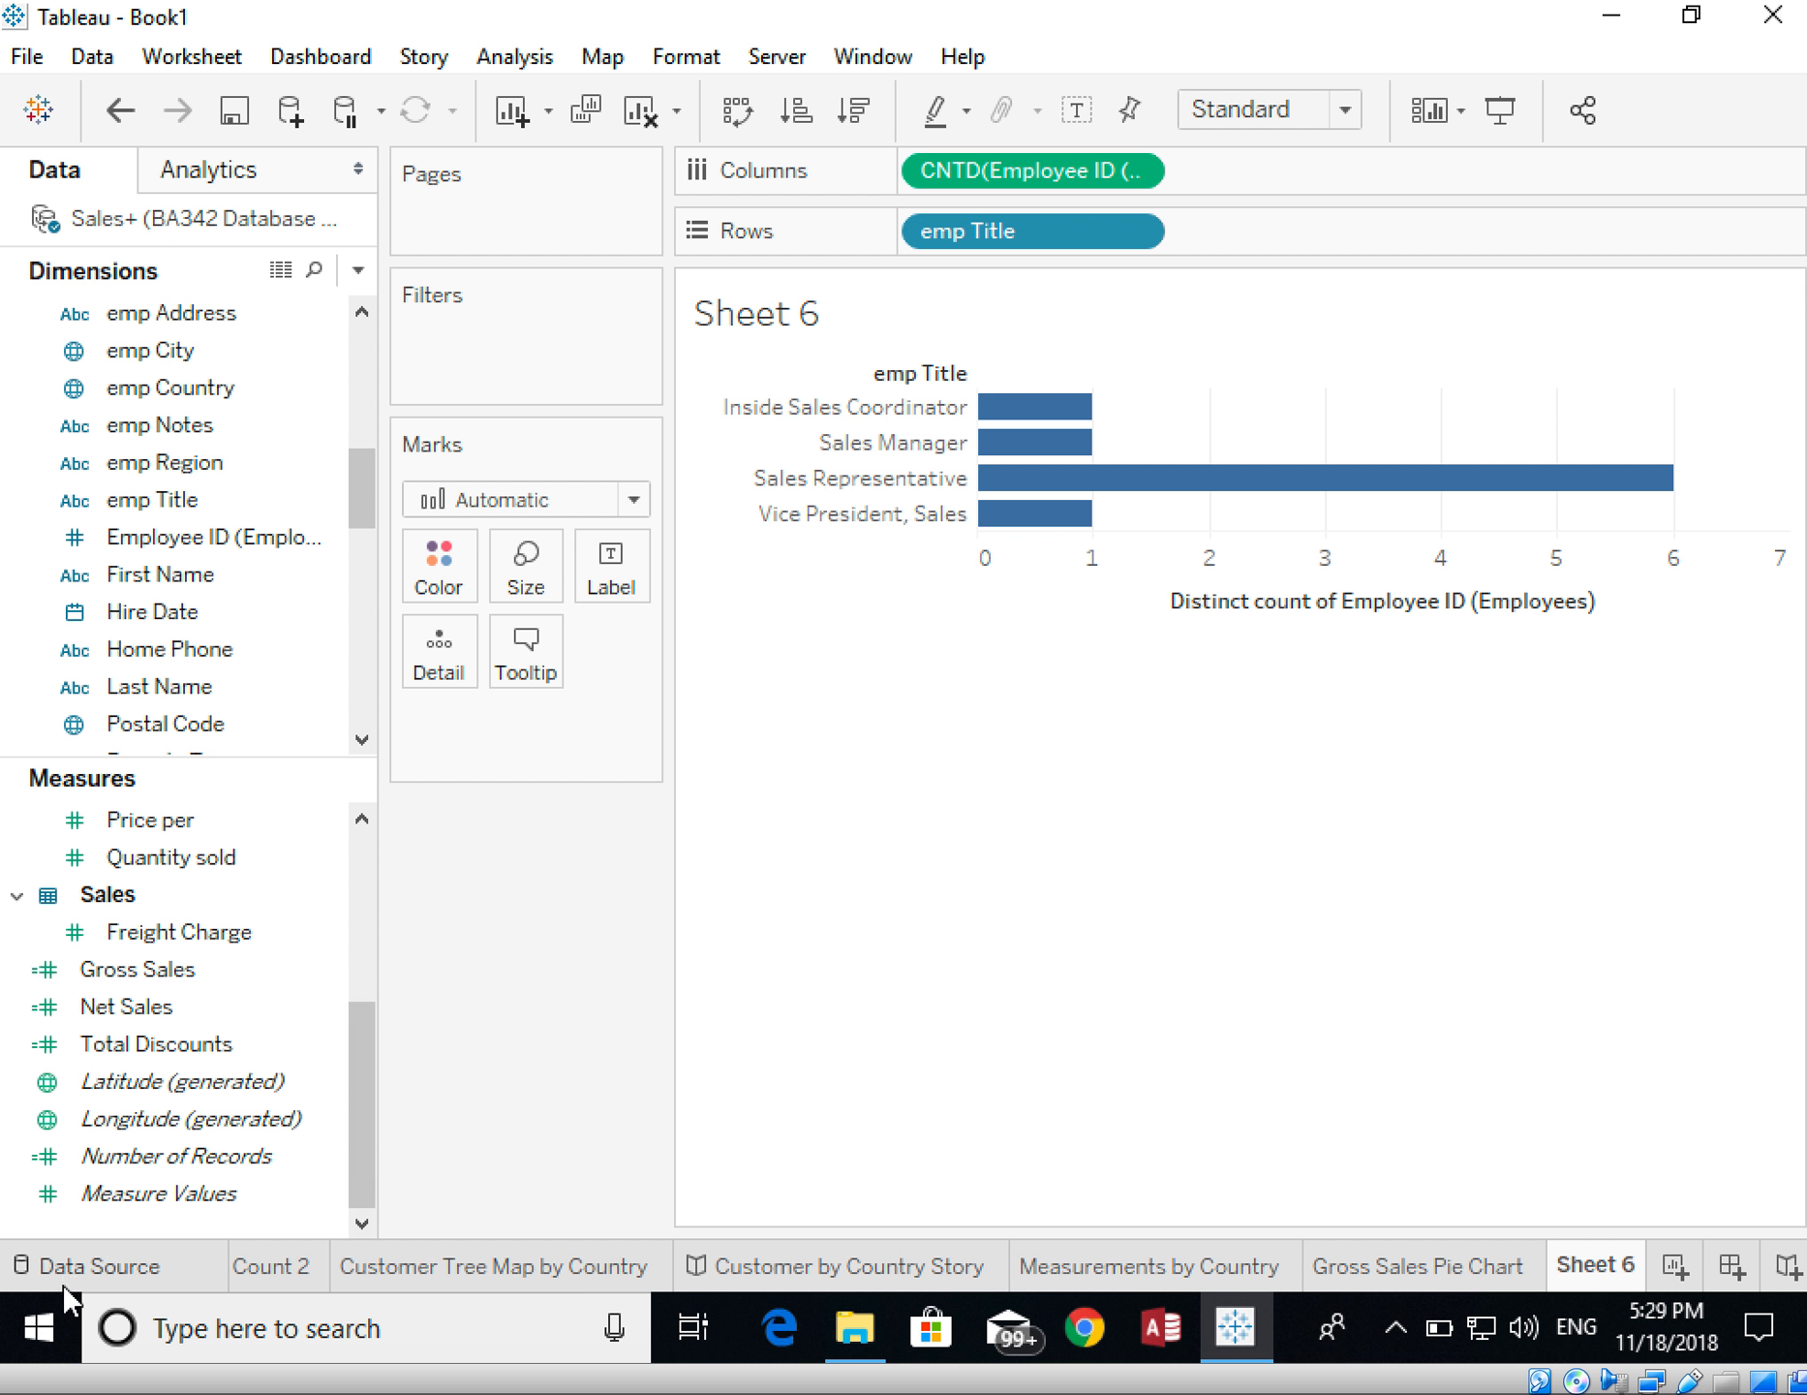
- Review how the Employees table is joined in the data source, and return to Sheet 6
left_click(92, 1265)
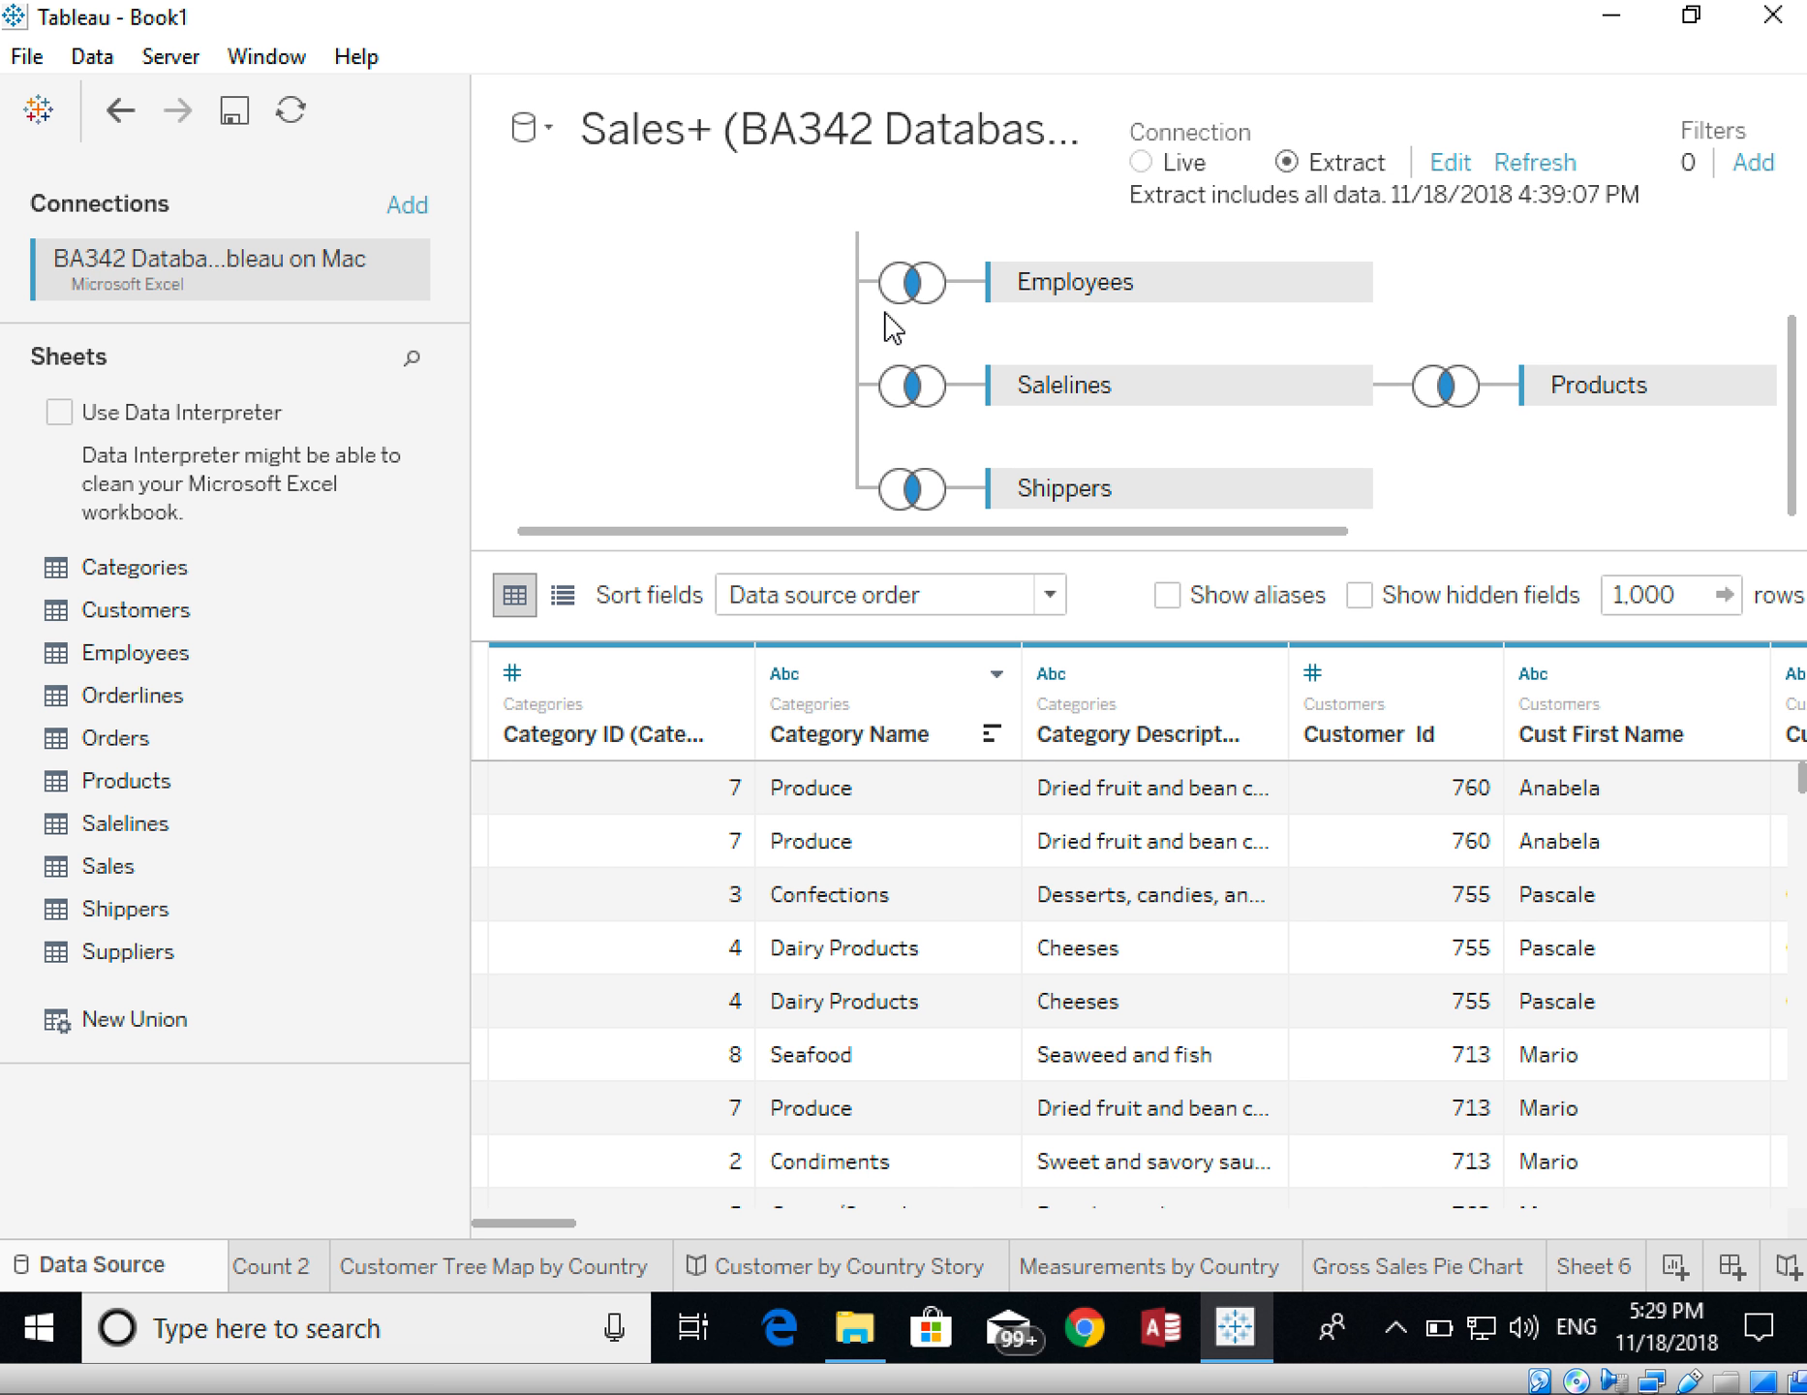
left_click(1594, 1266)
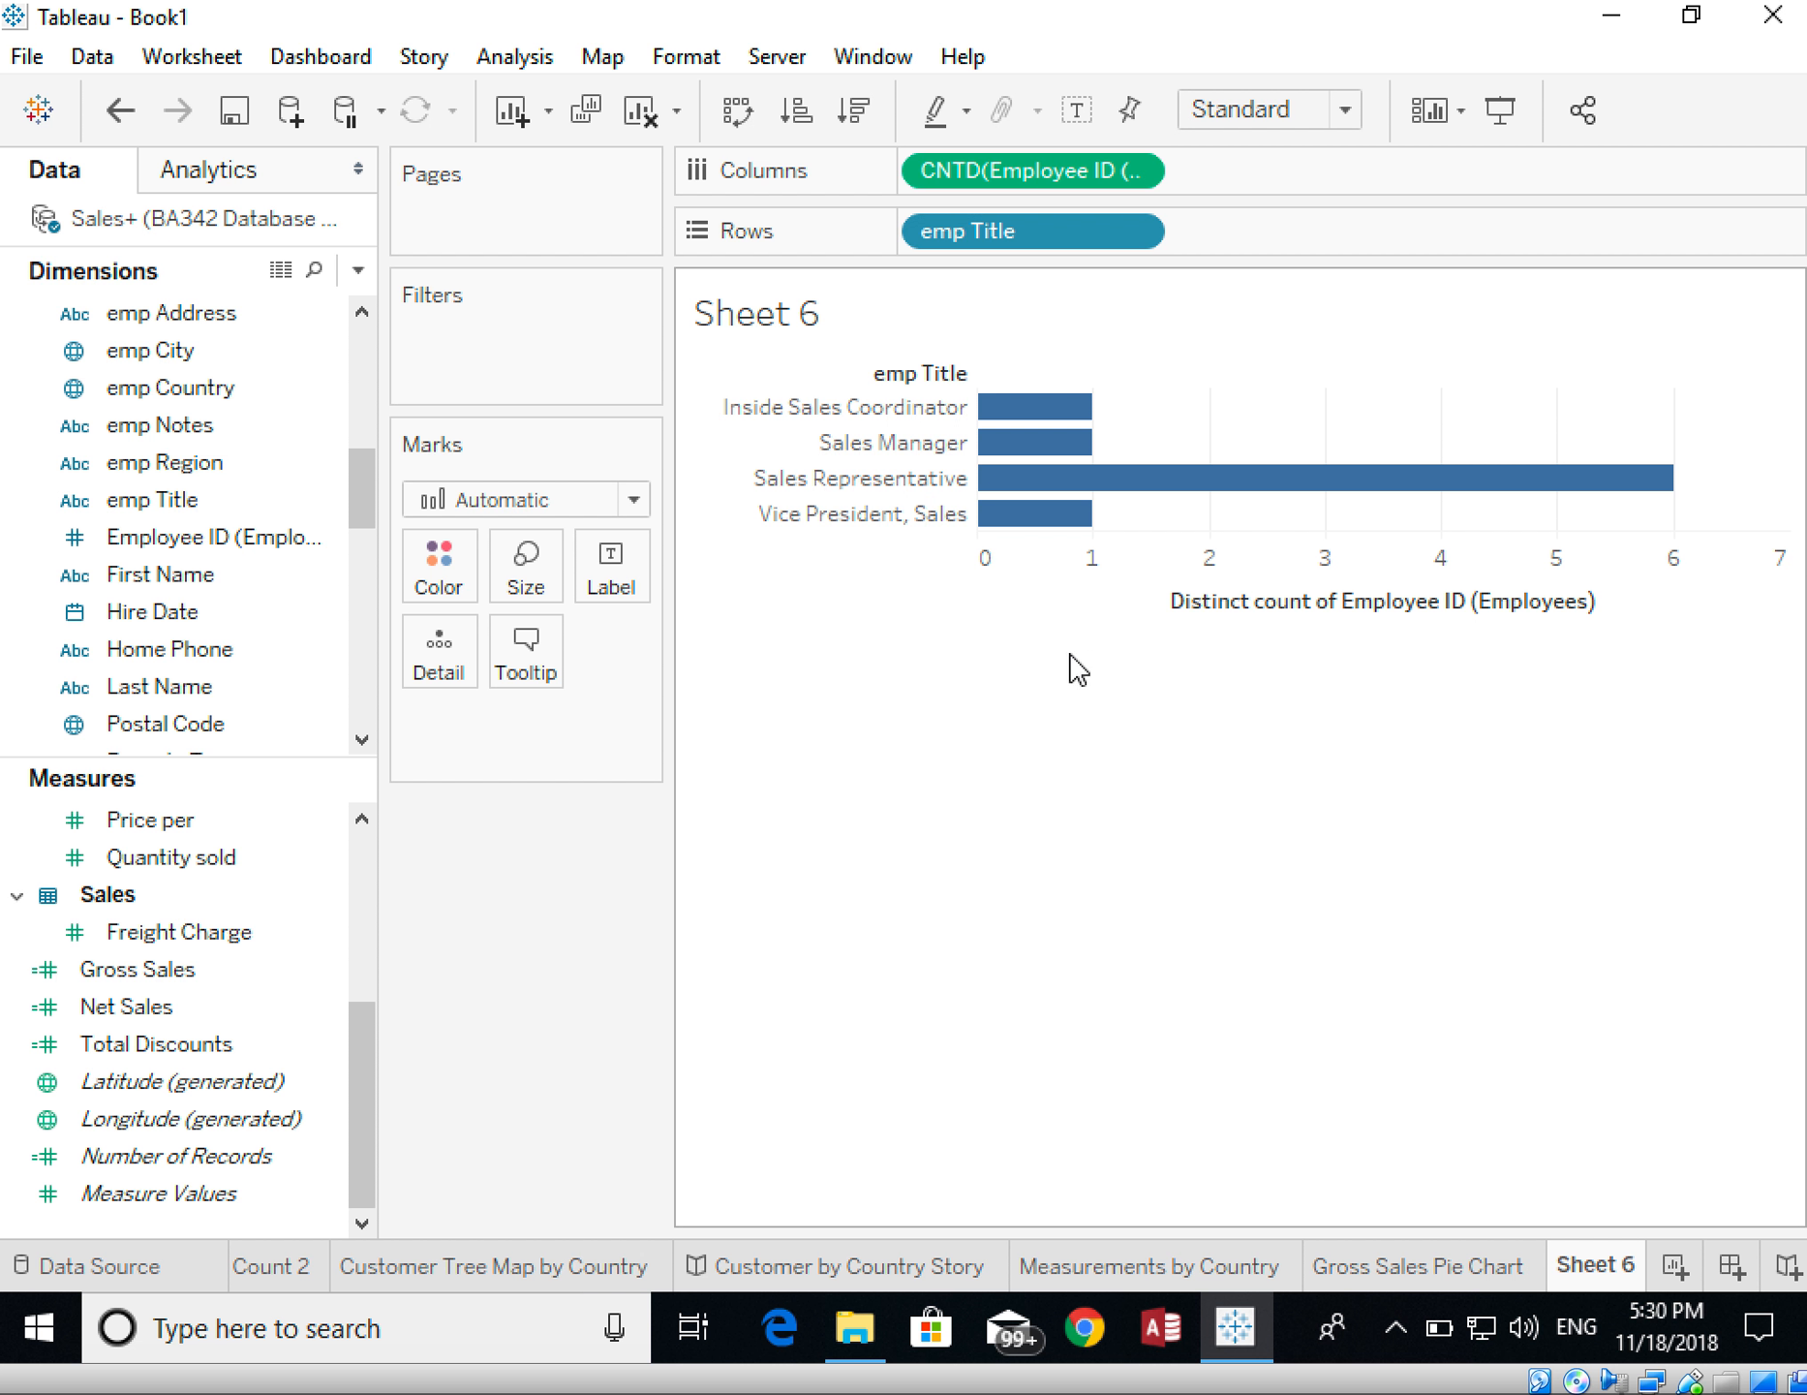
- Set the title of the horizontal employee count axis to Number of Employees
right_click(1324, 611)
left_click(1362, 647)
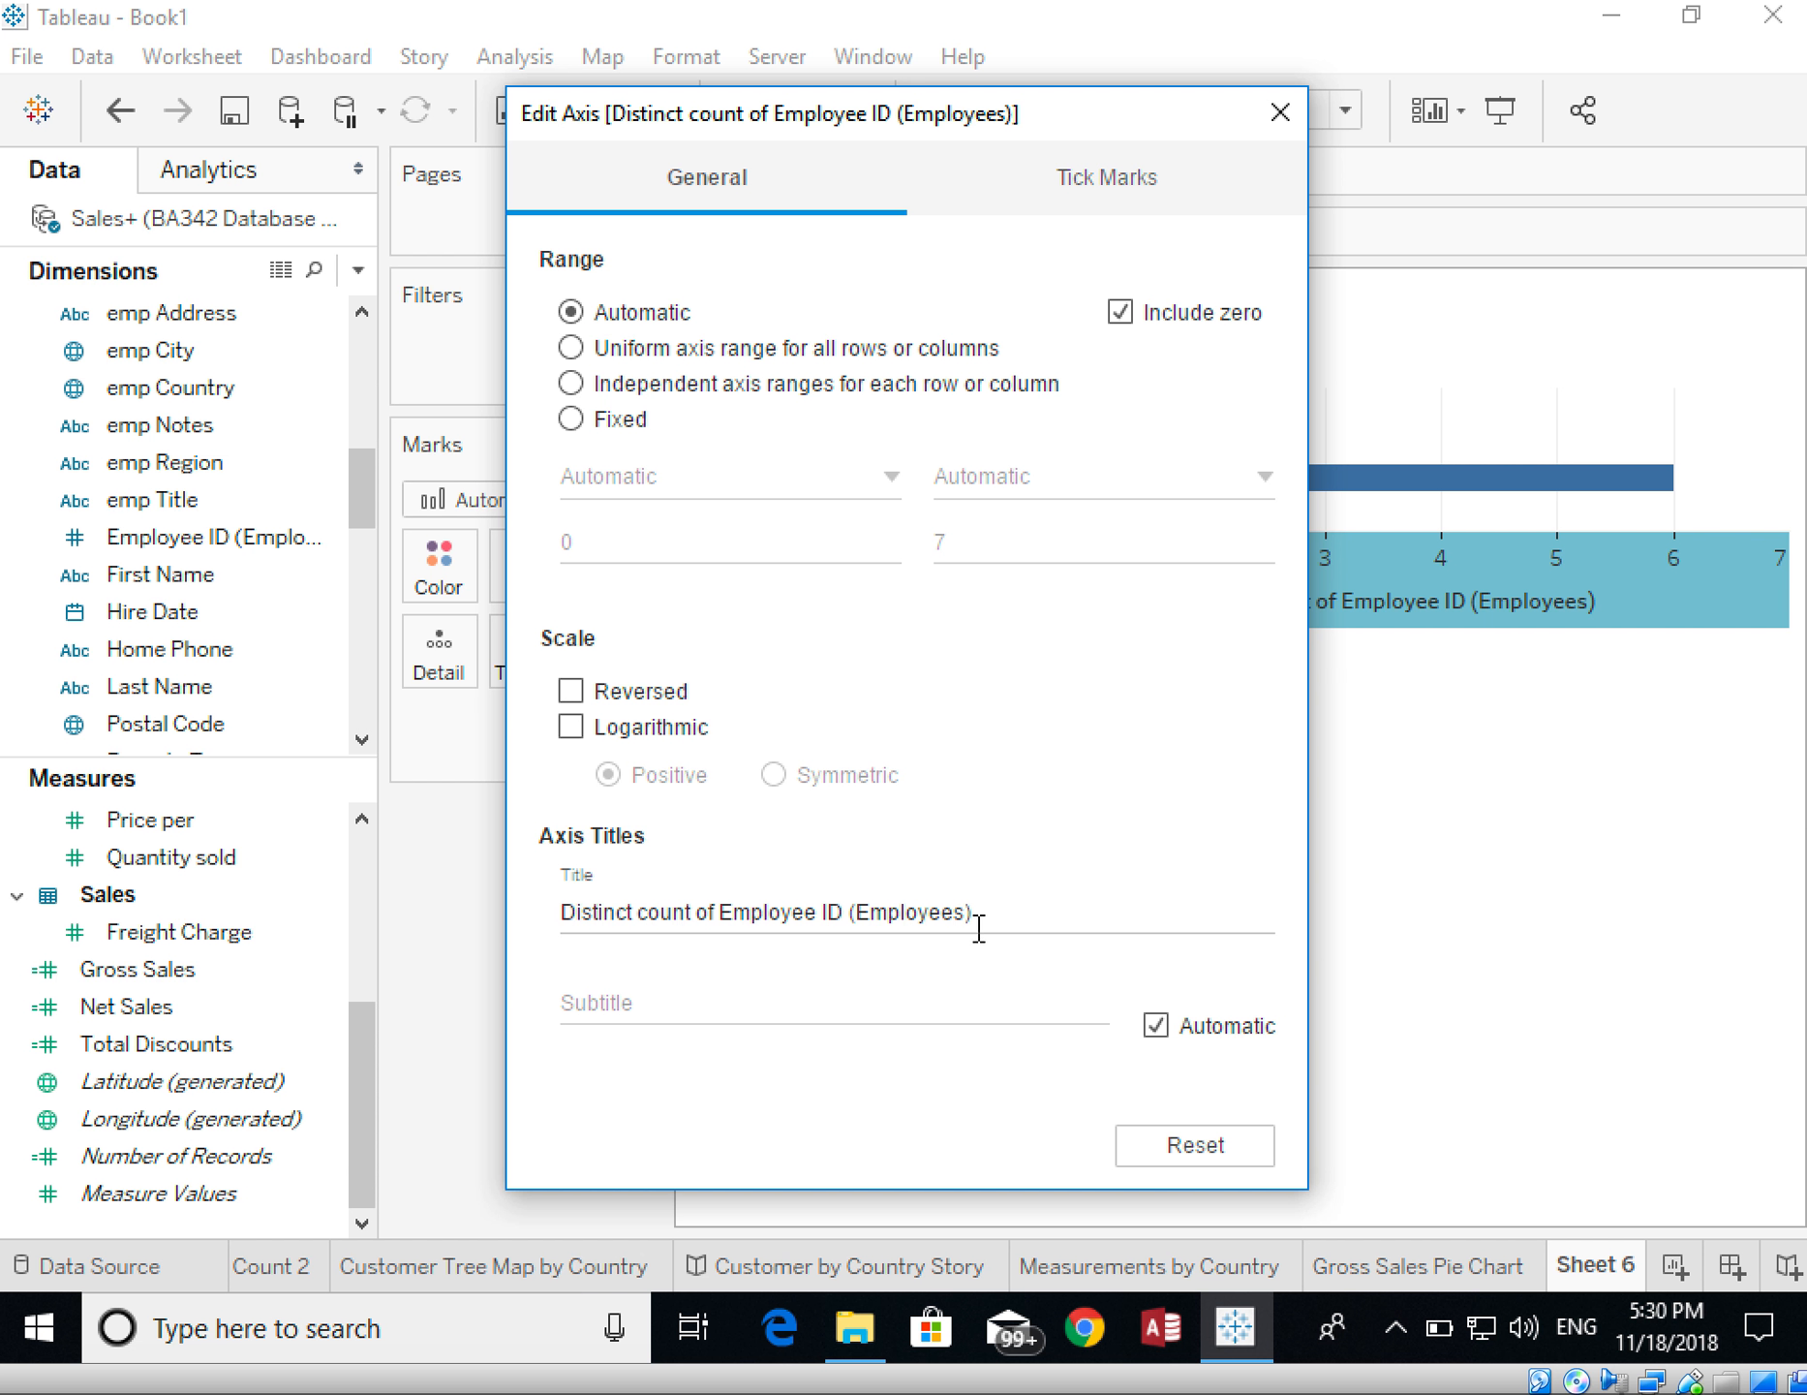
left_click_drag(979, 928, 702, 905)
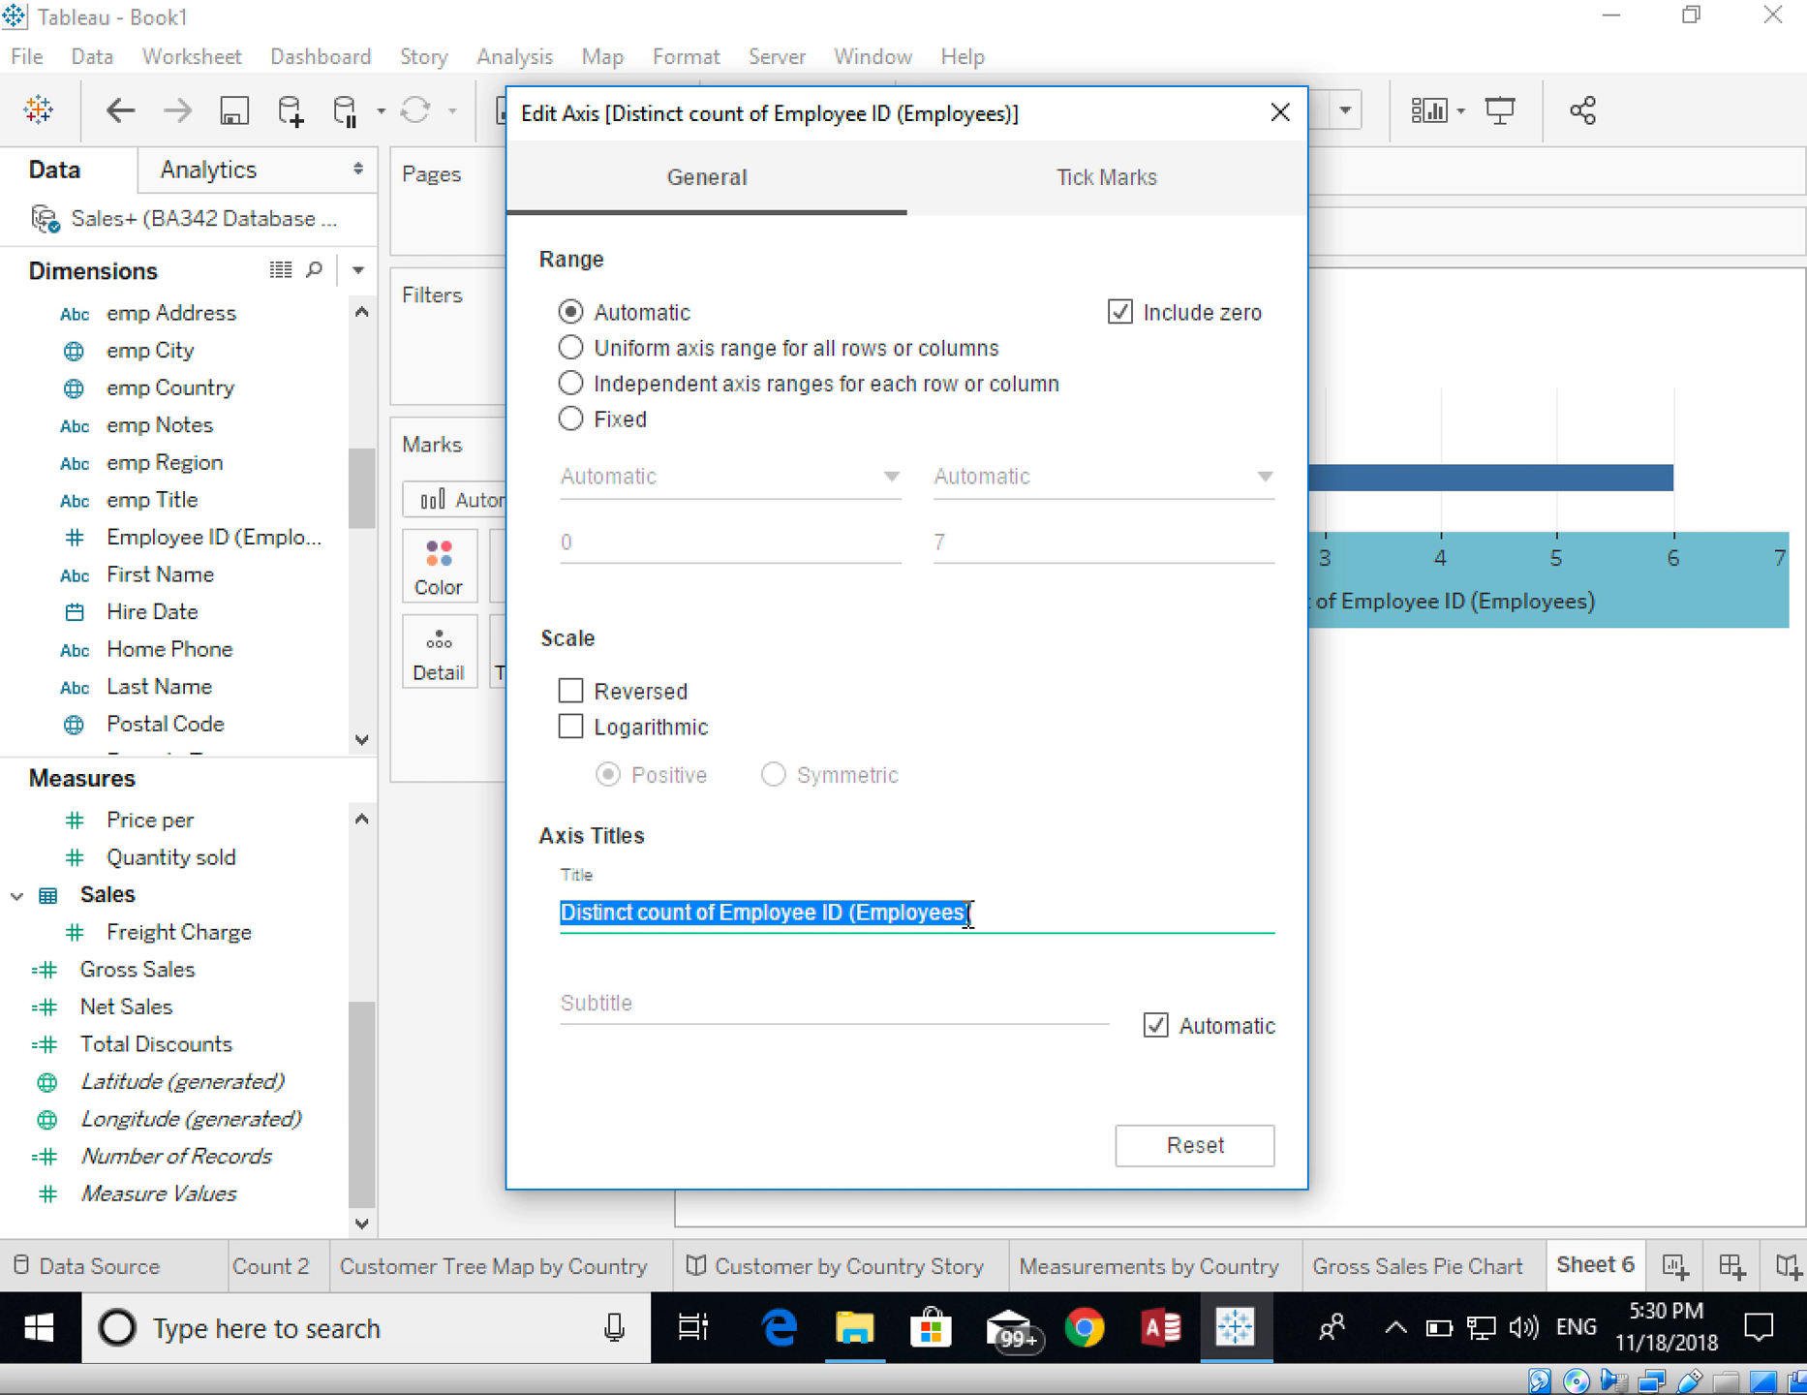
type("C")
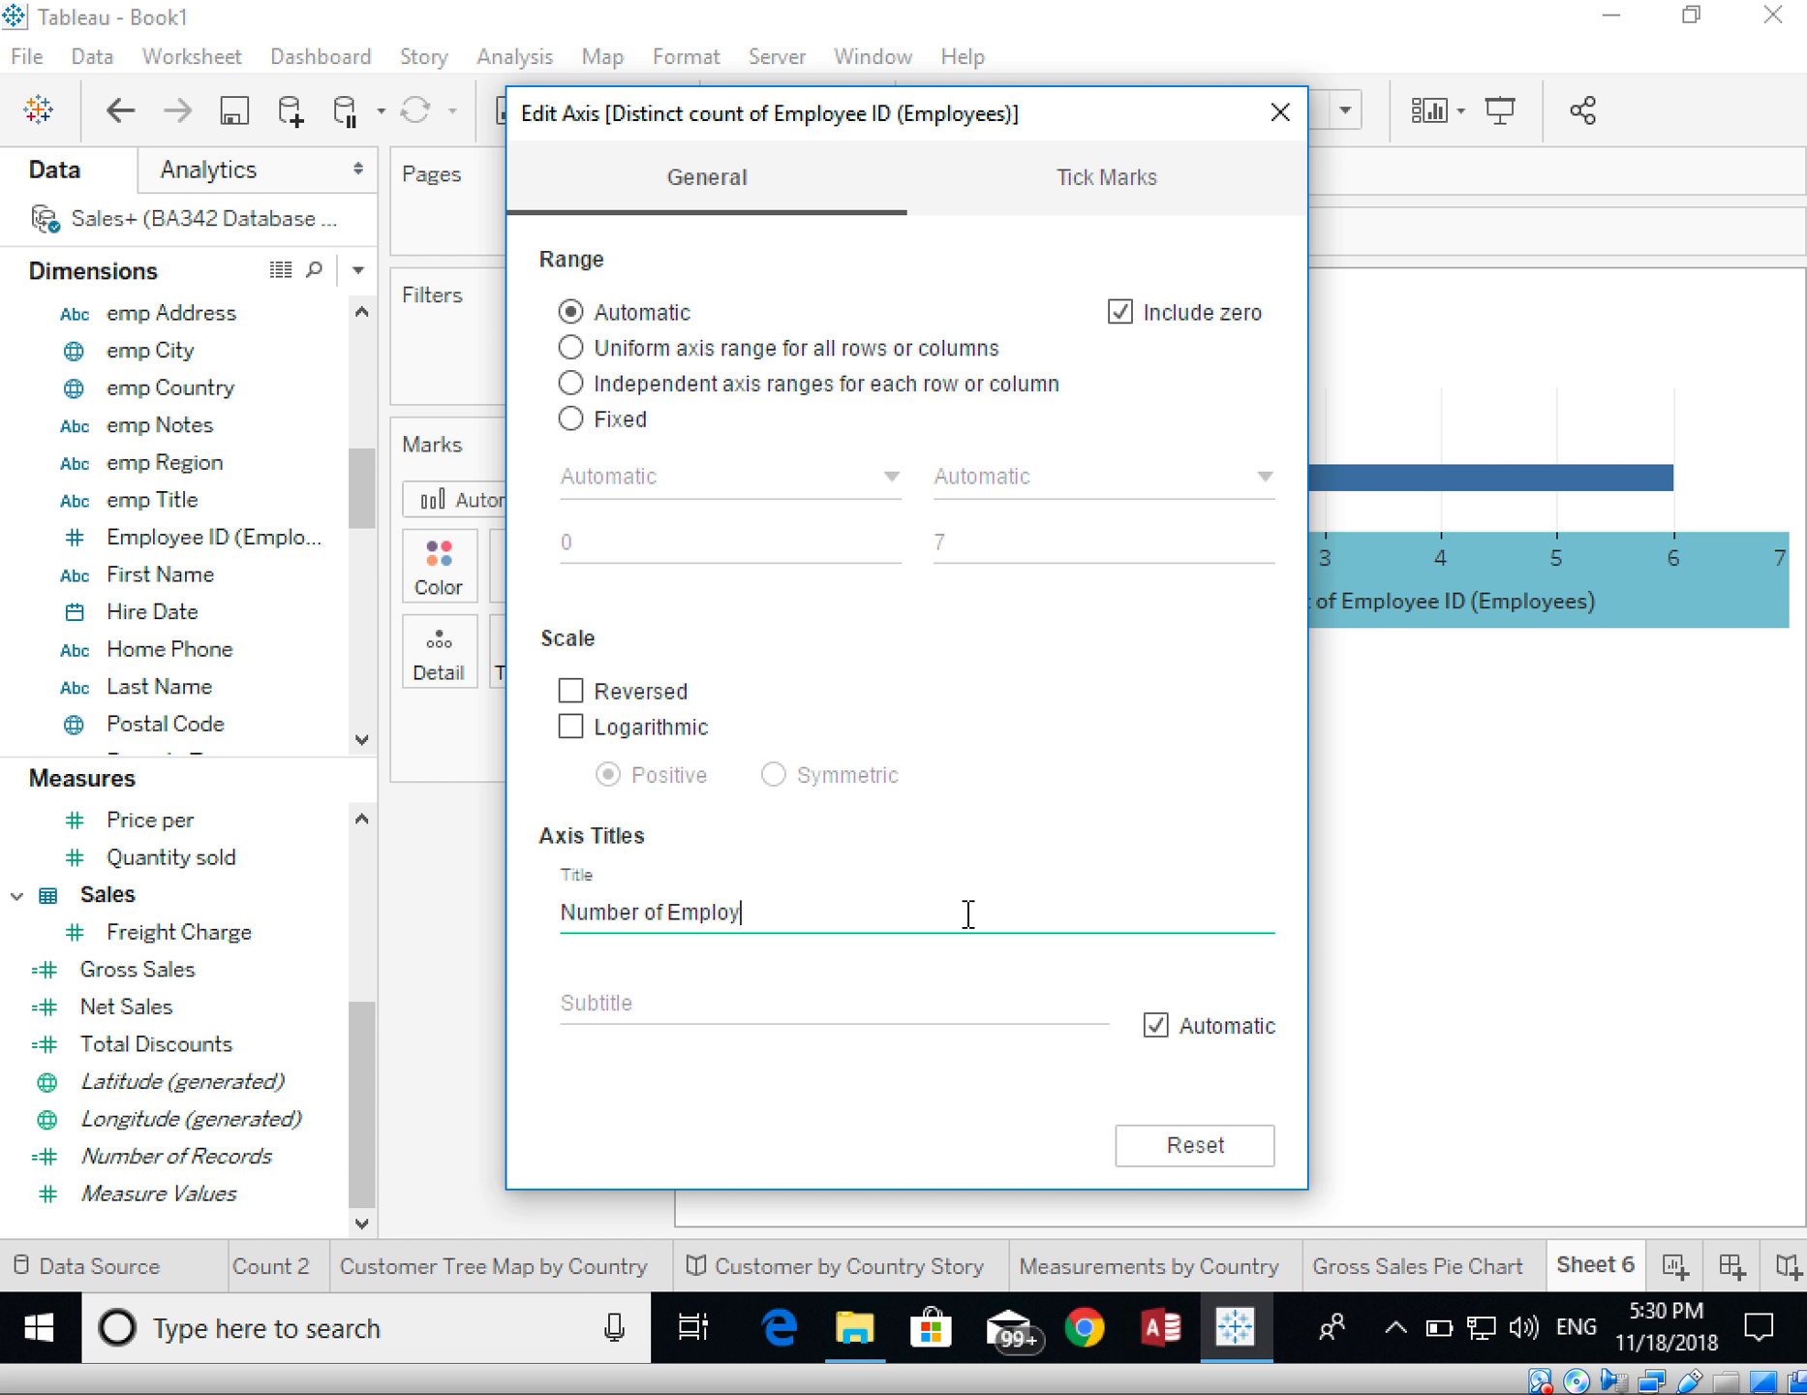
left_click(1146, 1145)
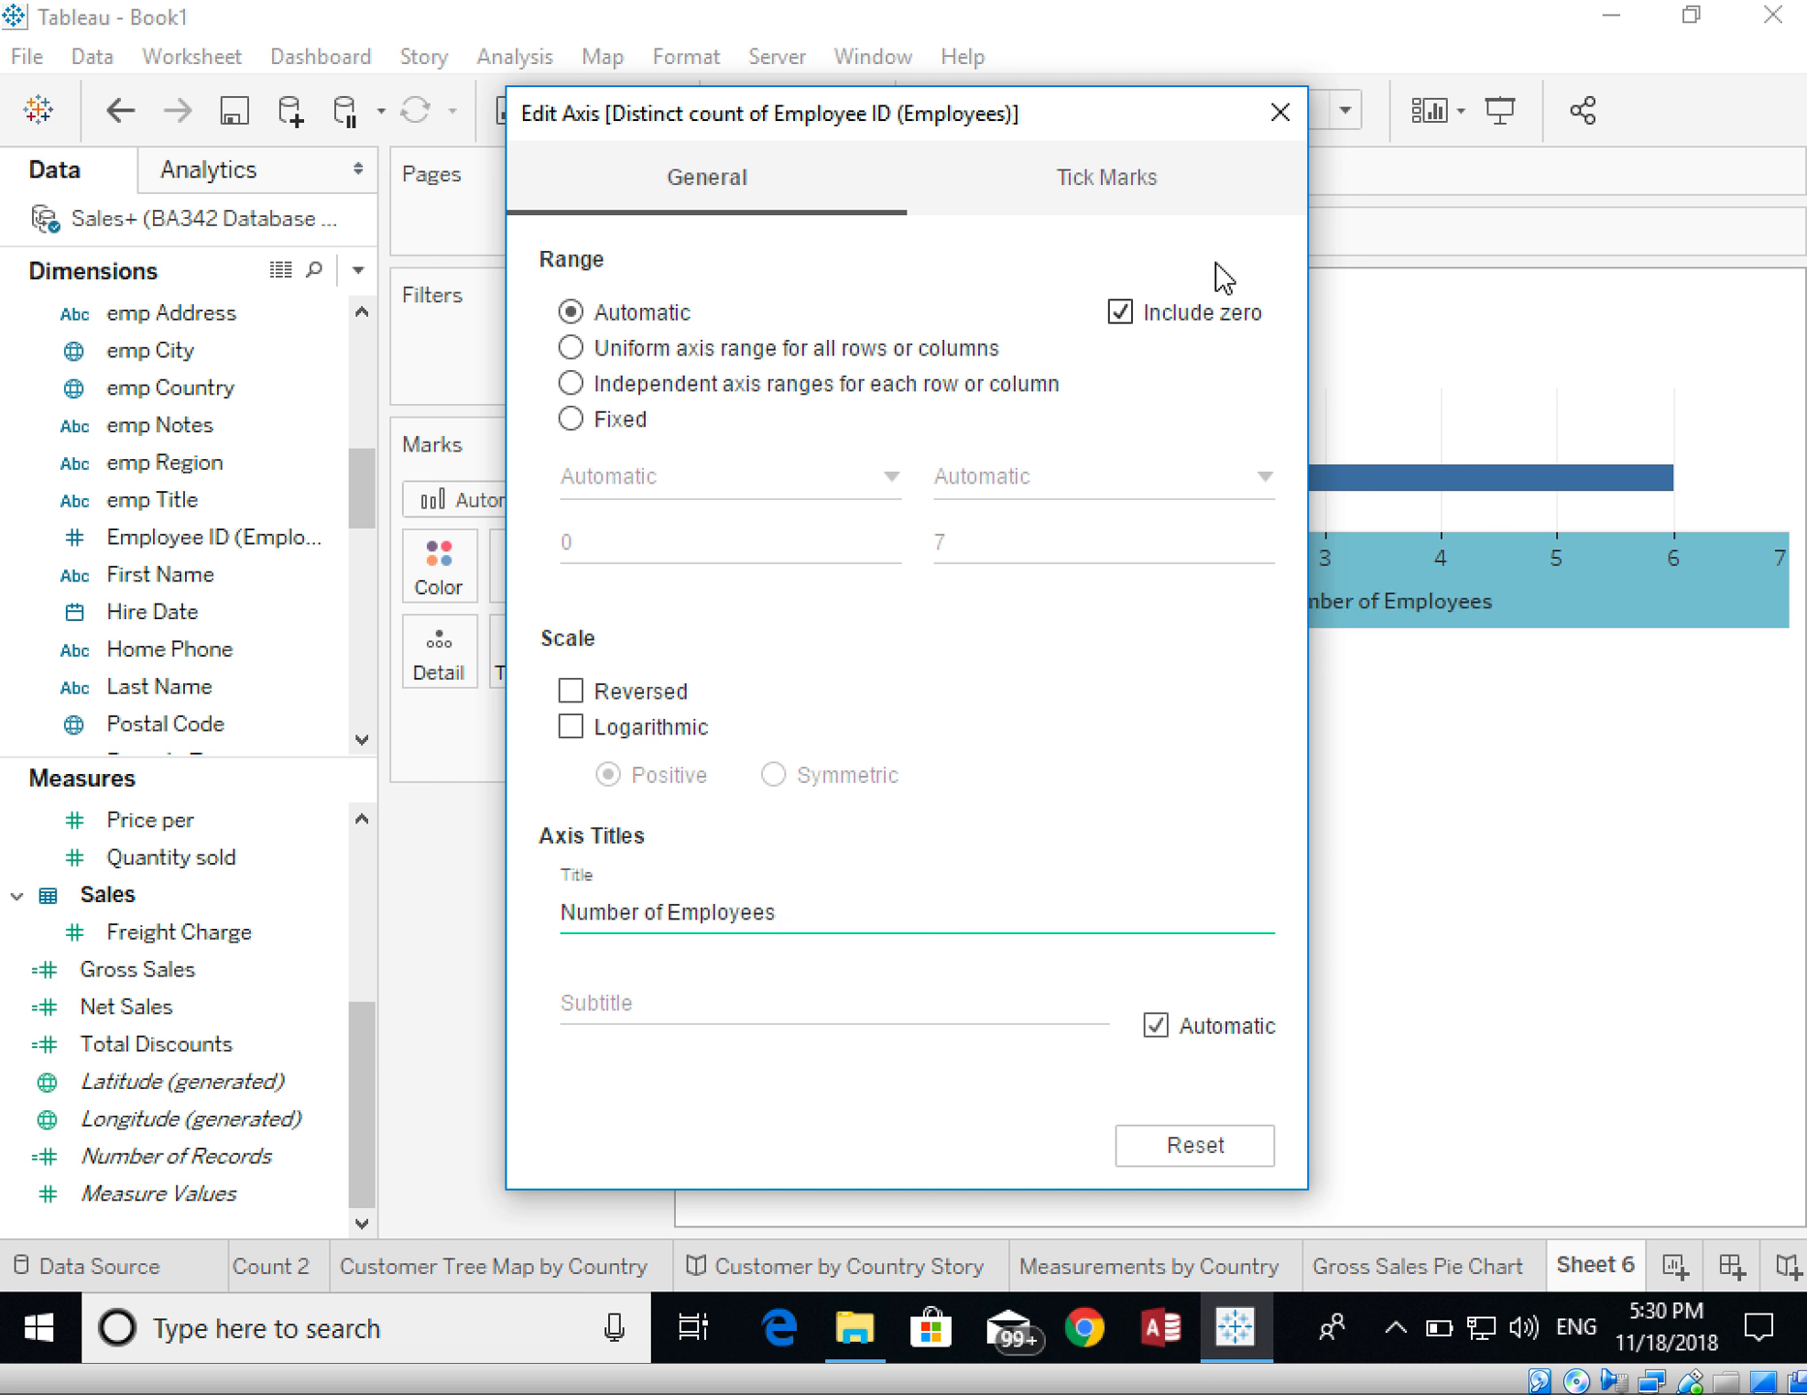
left_click(1277, 116)
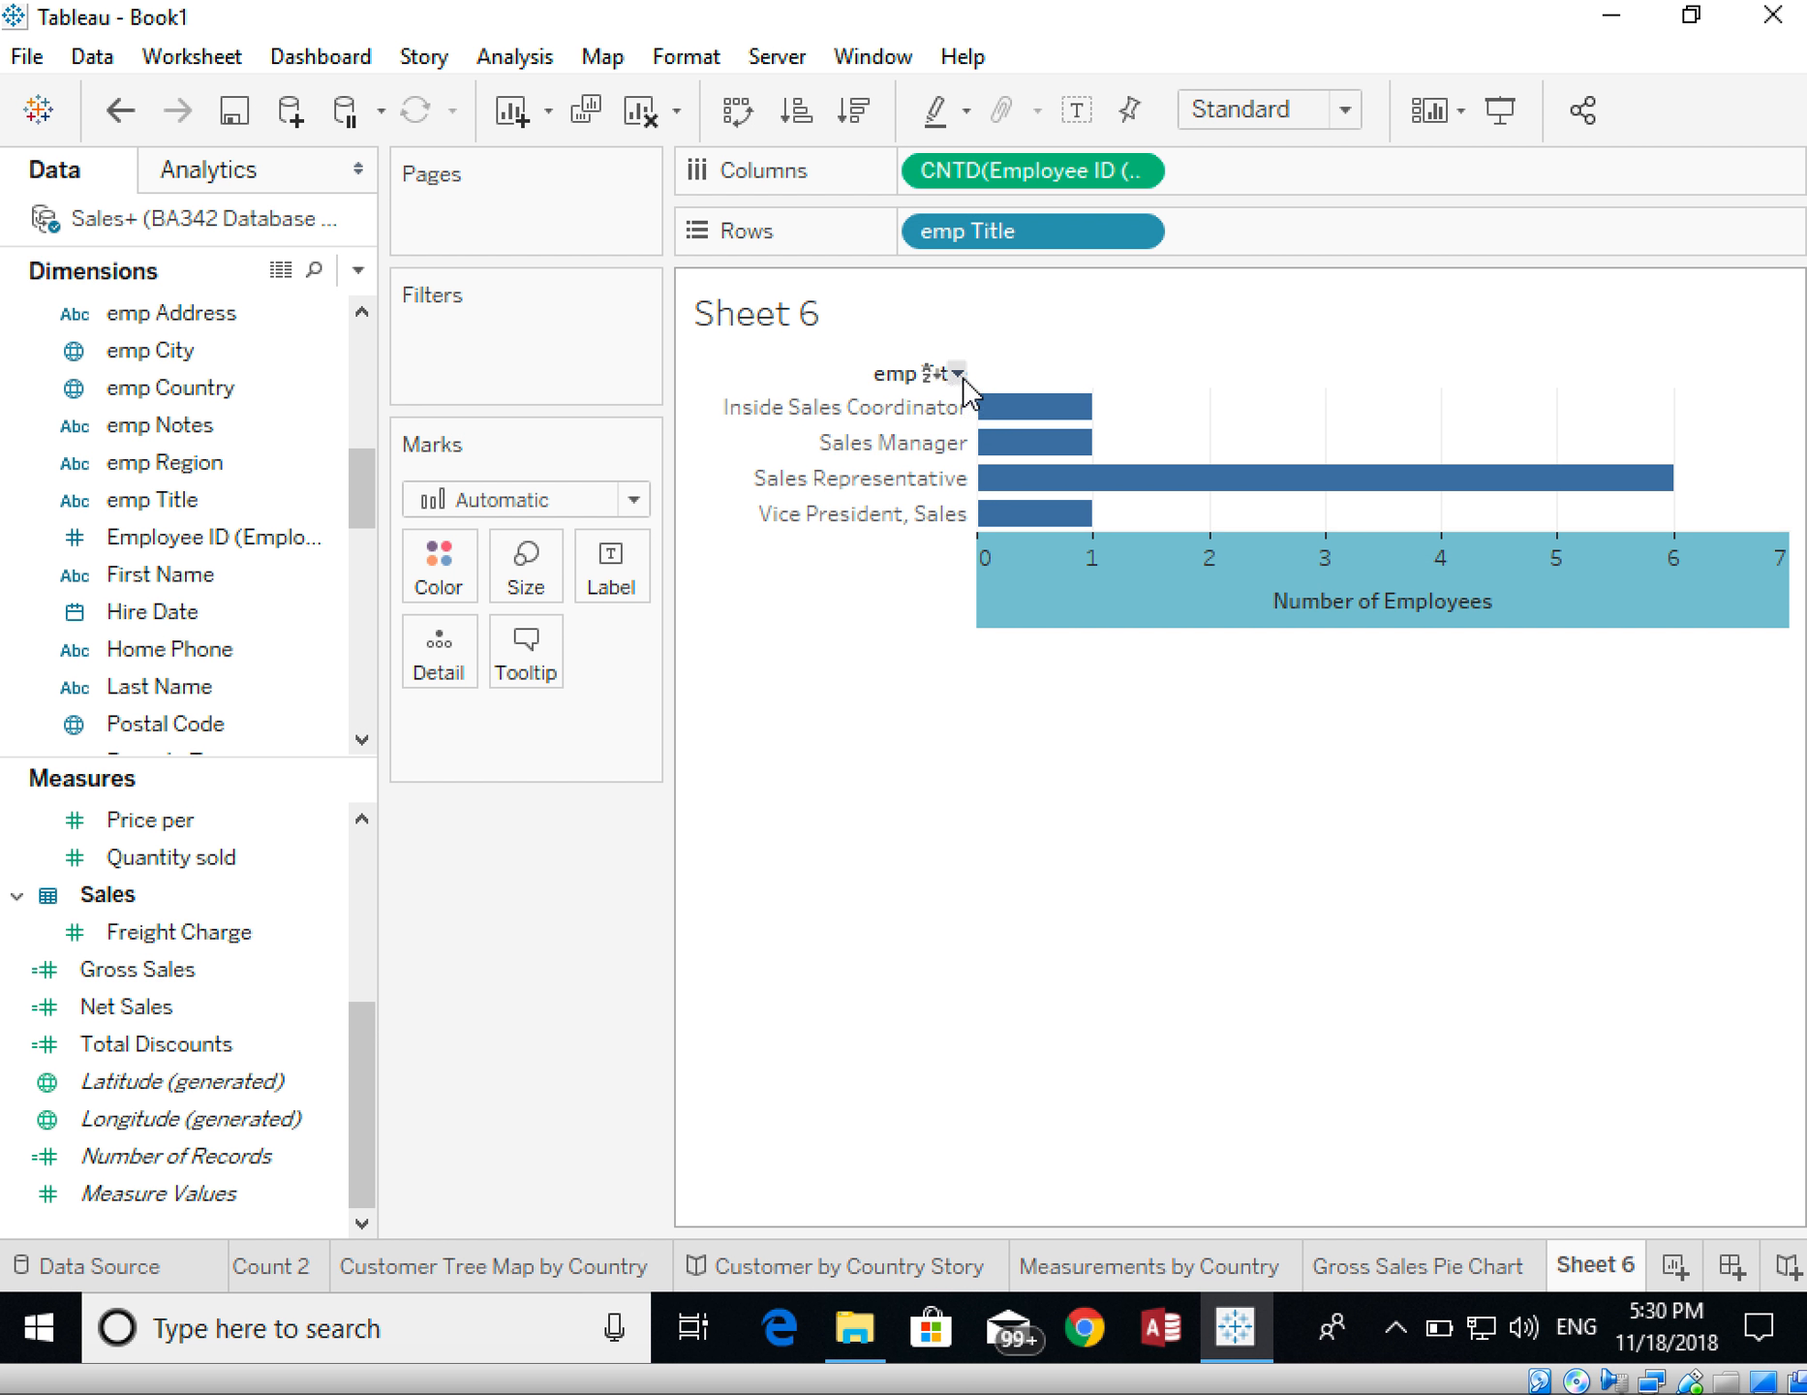
left_click(883, 376)
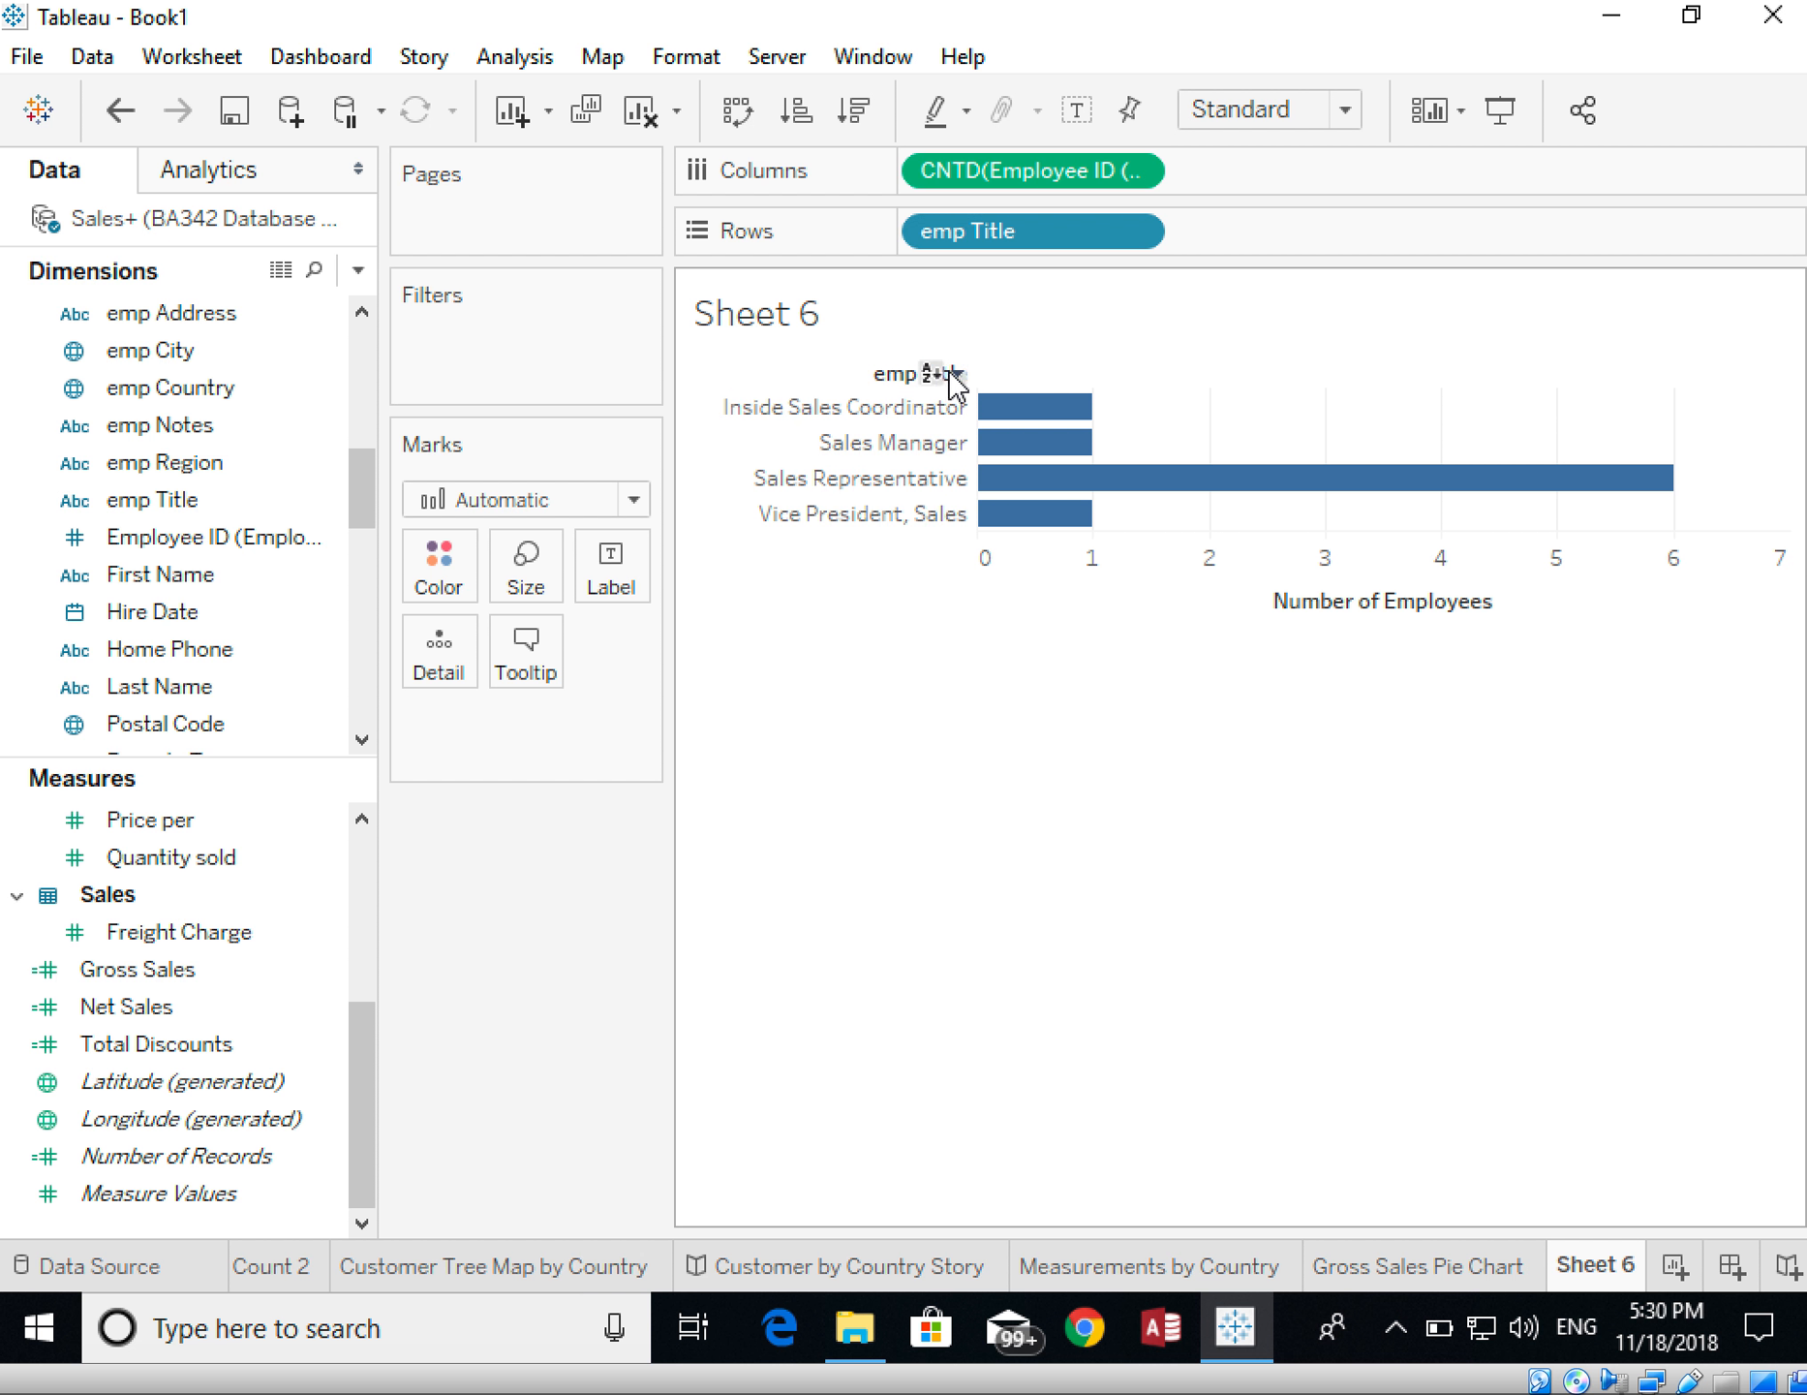
right_click(892, 377)
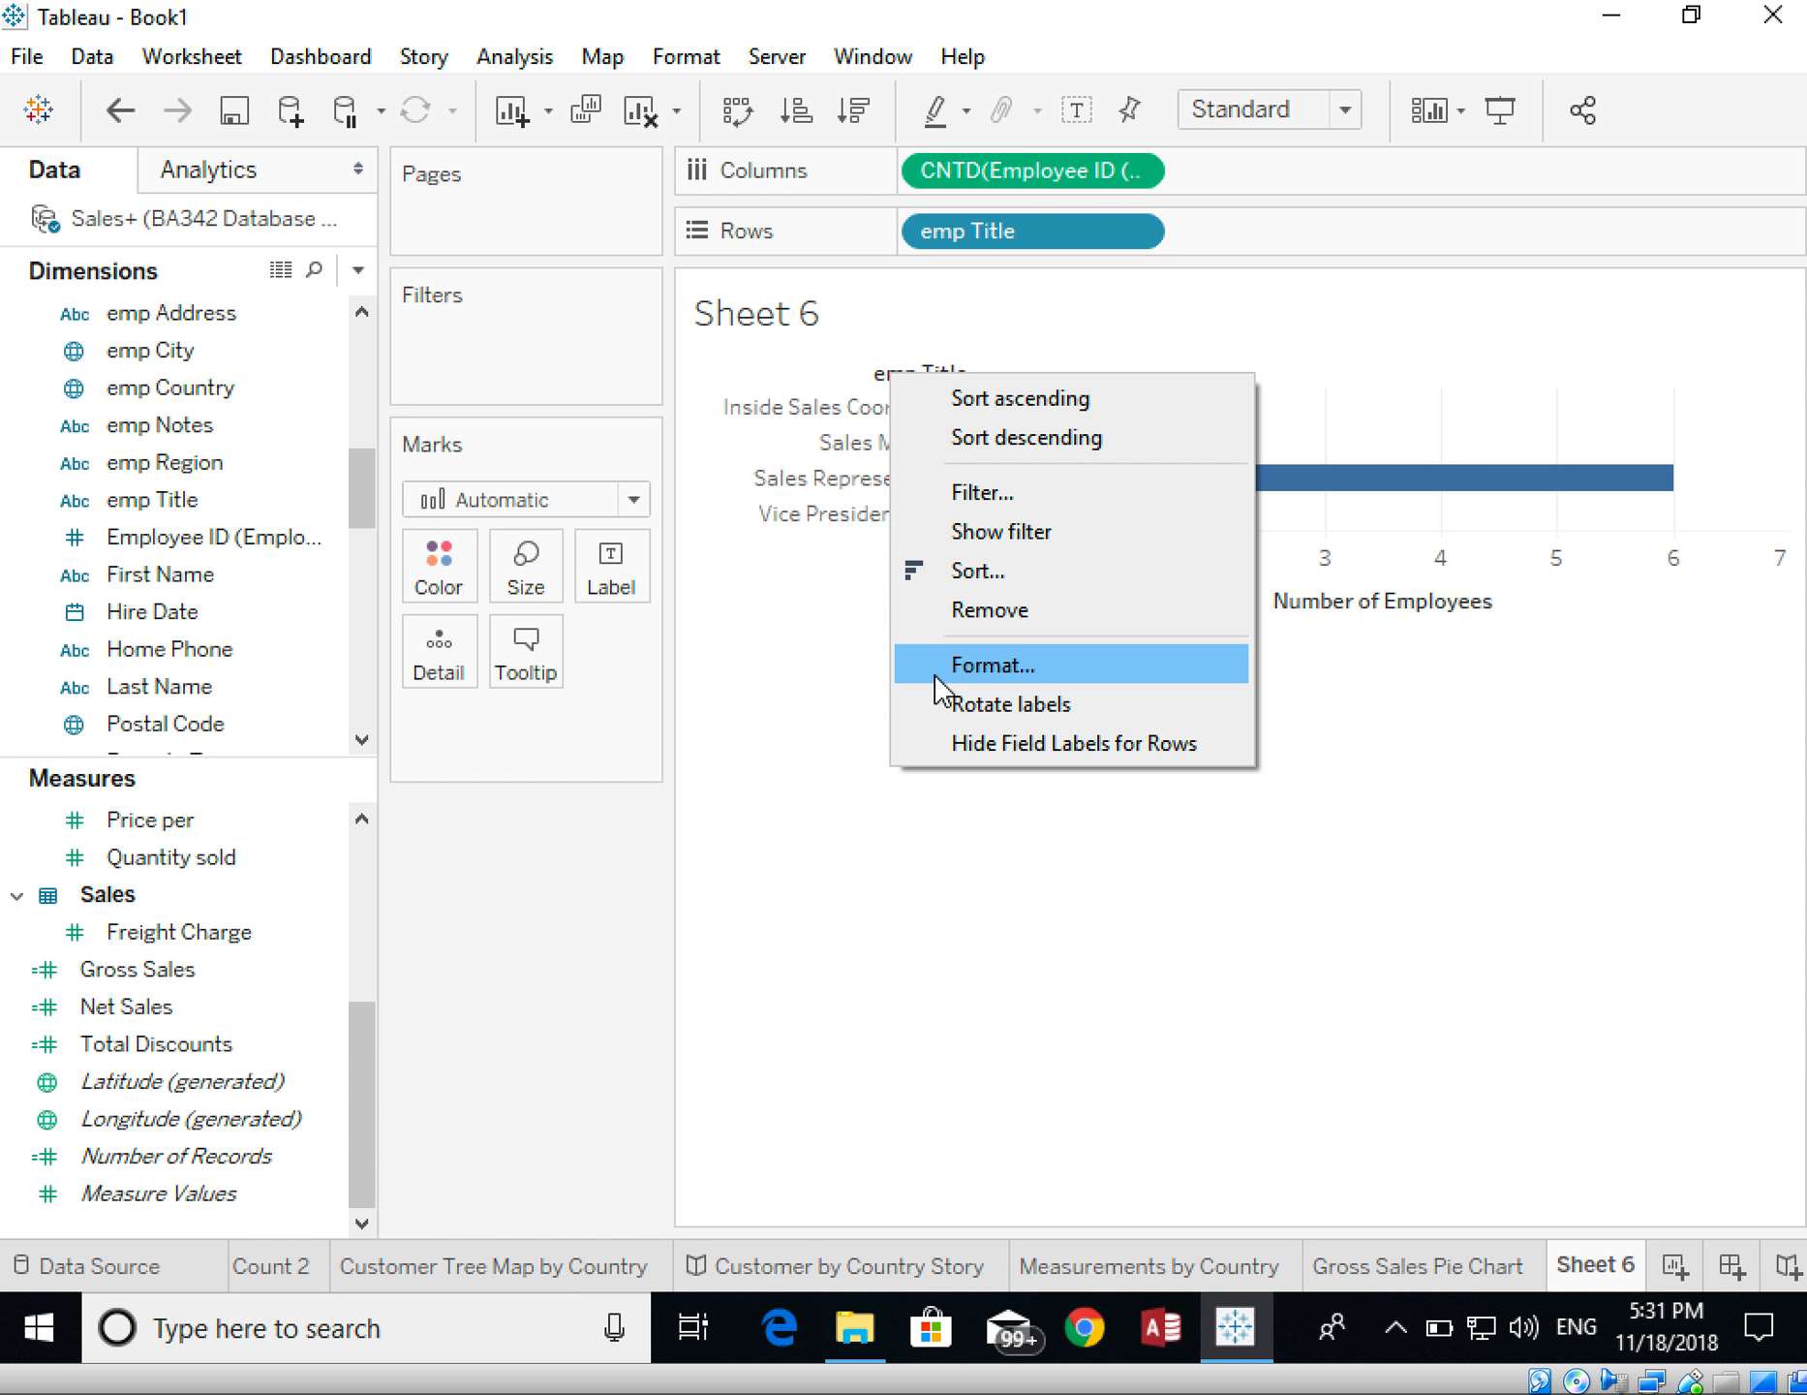
left_click(920, 812)
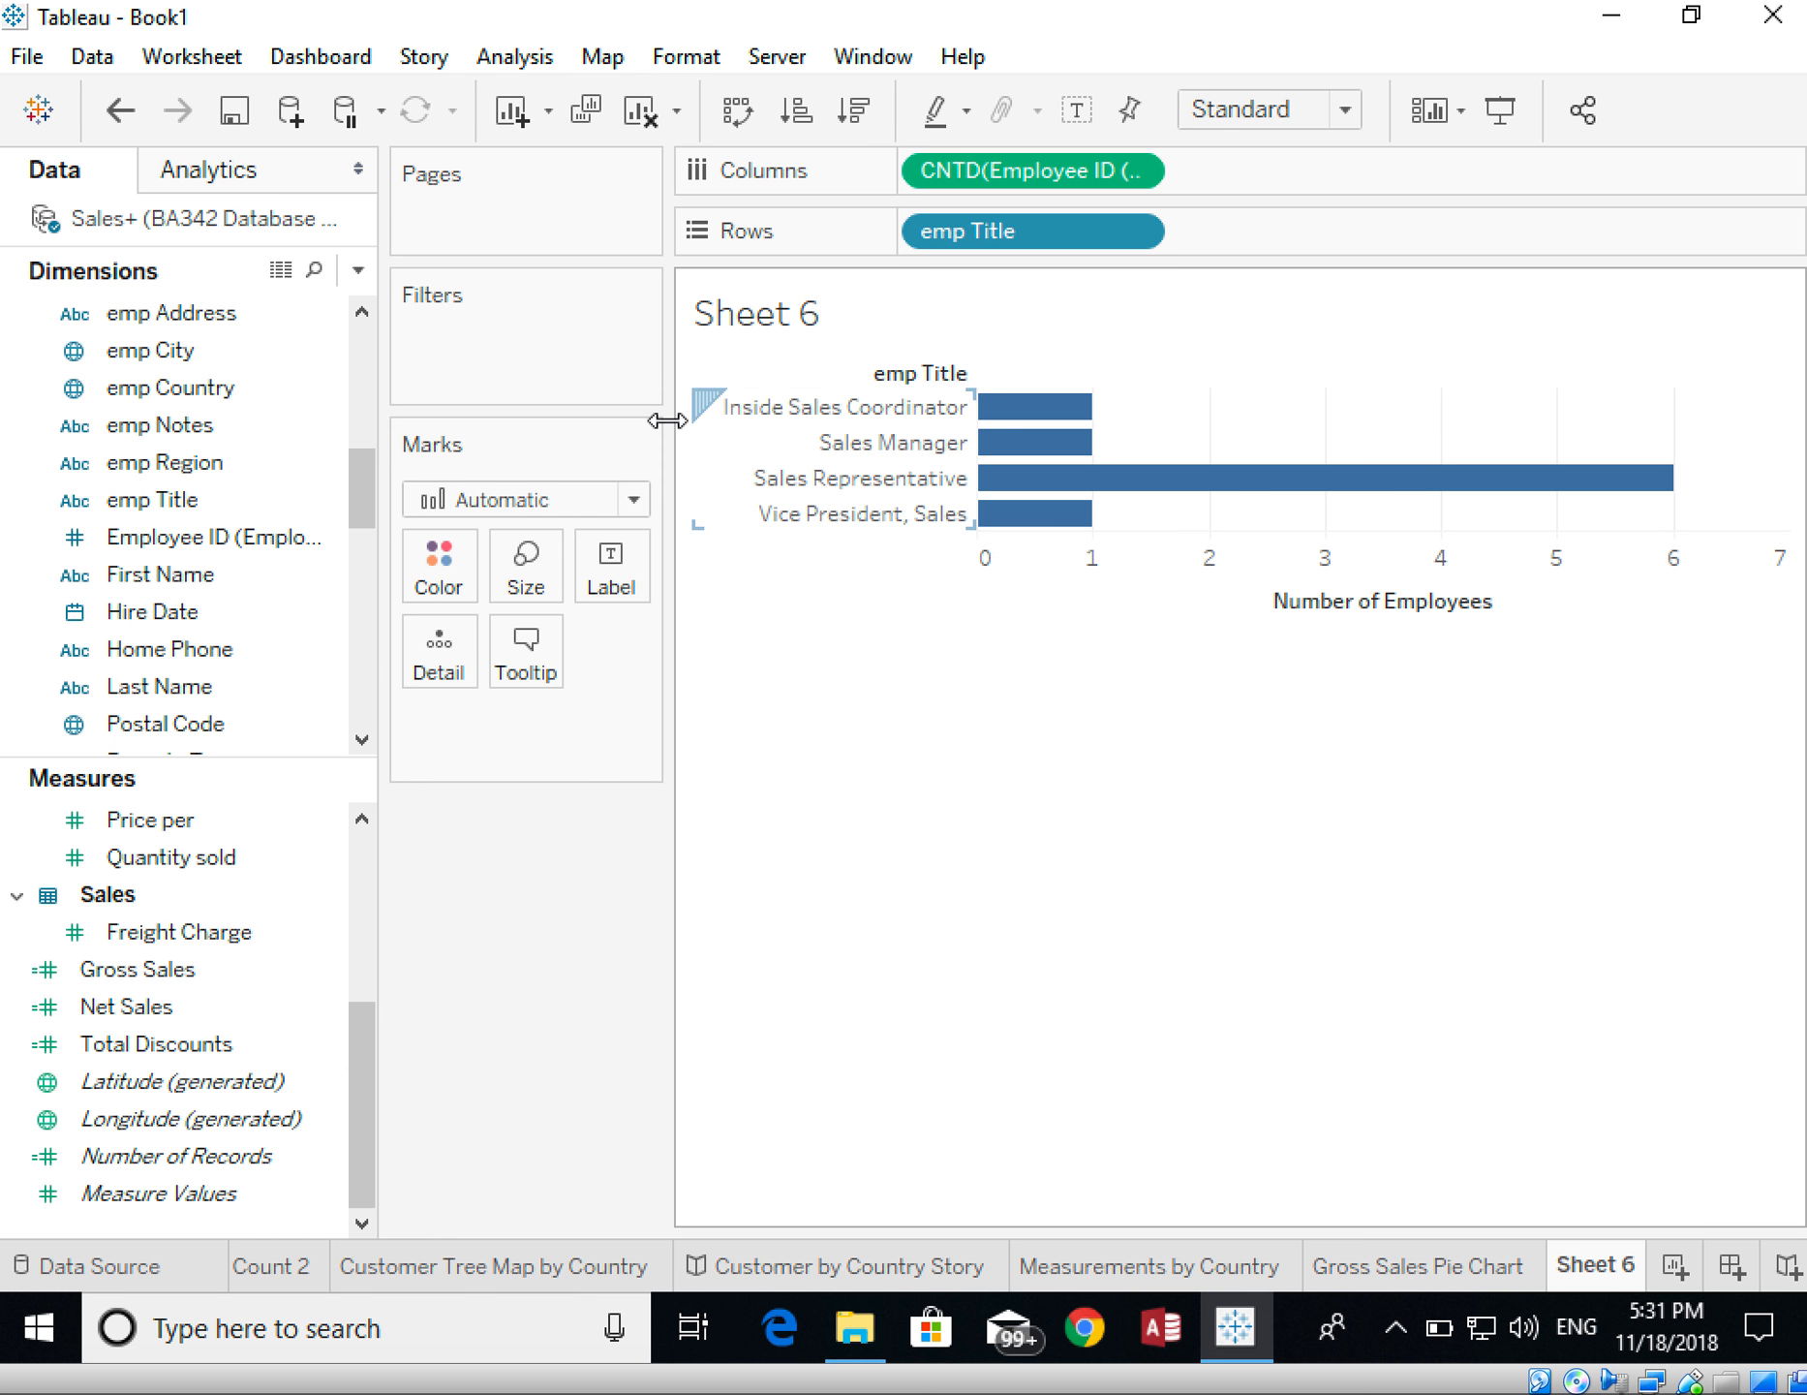
- Rename the emp Title field as Employee Title so the chart's row header uses that name
right_click(196, 512)
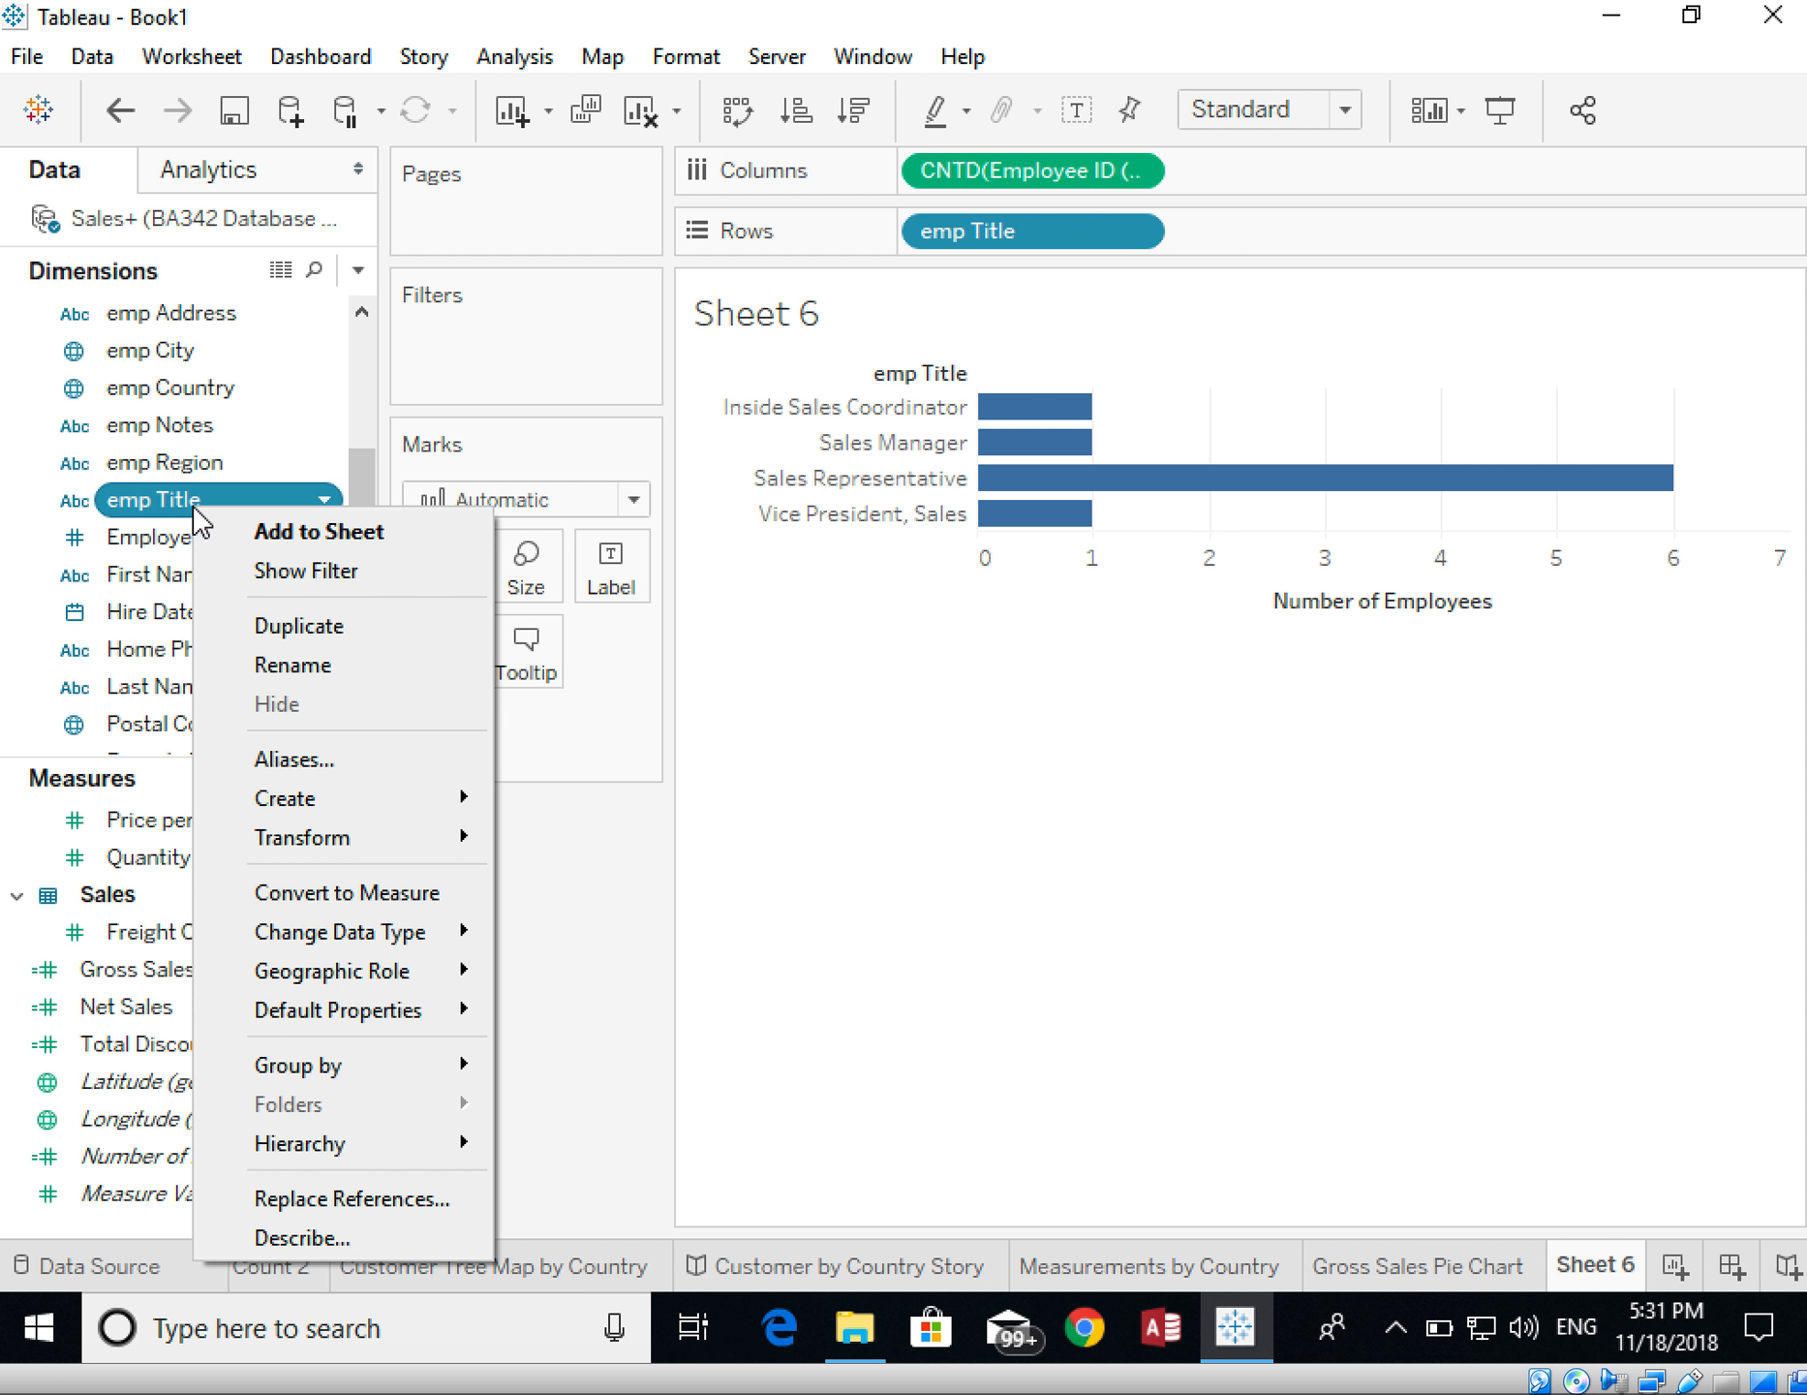
left_click(282, 668)
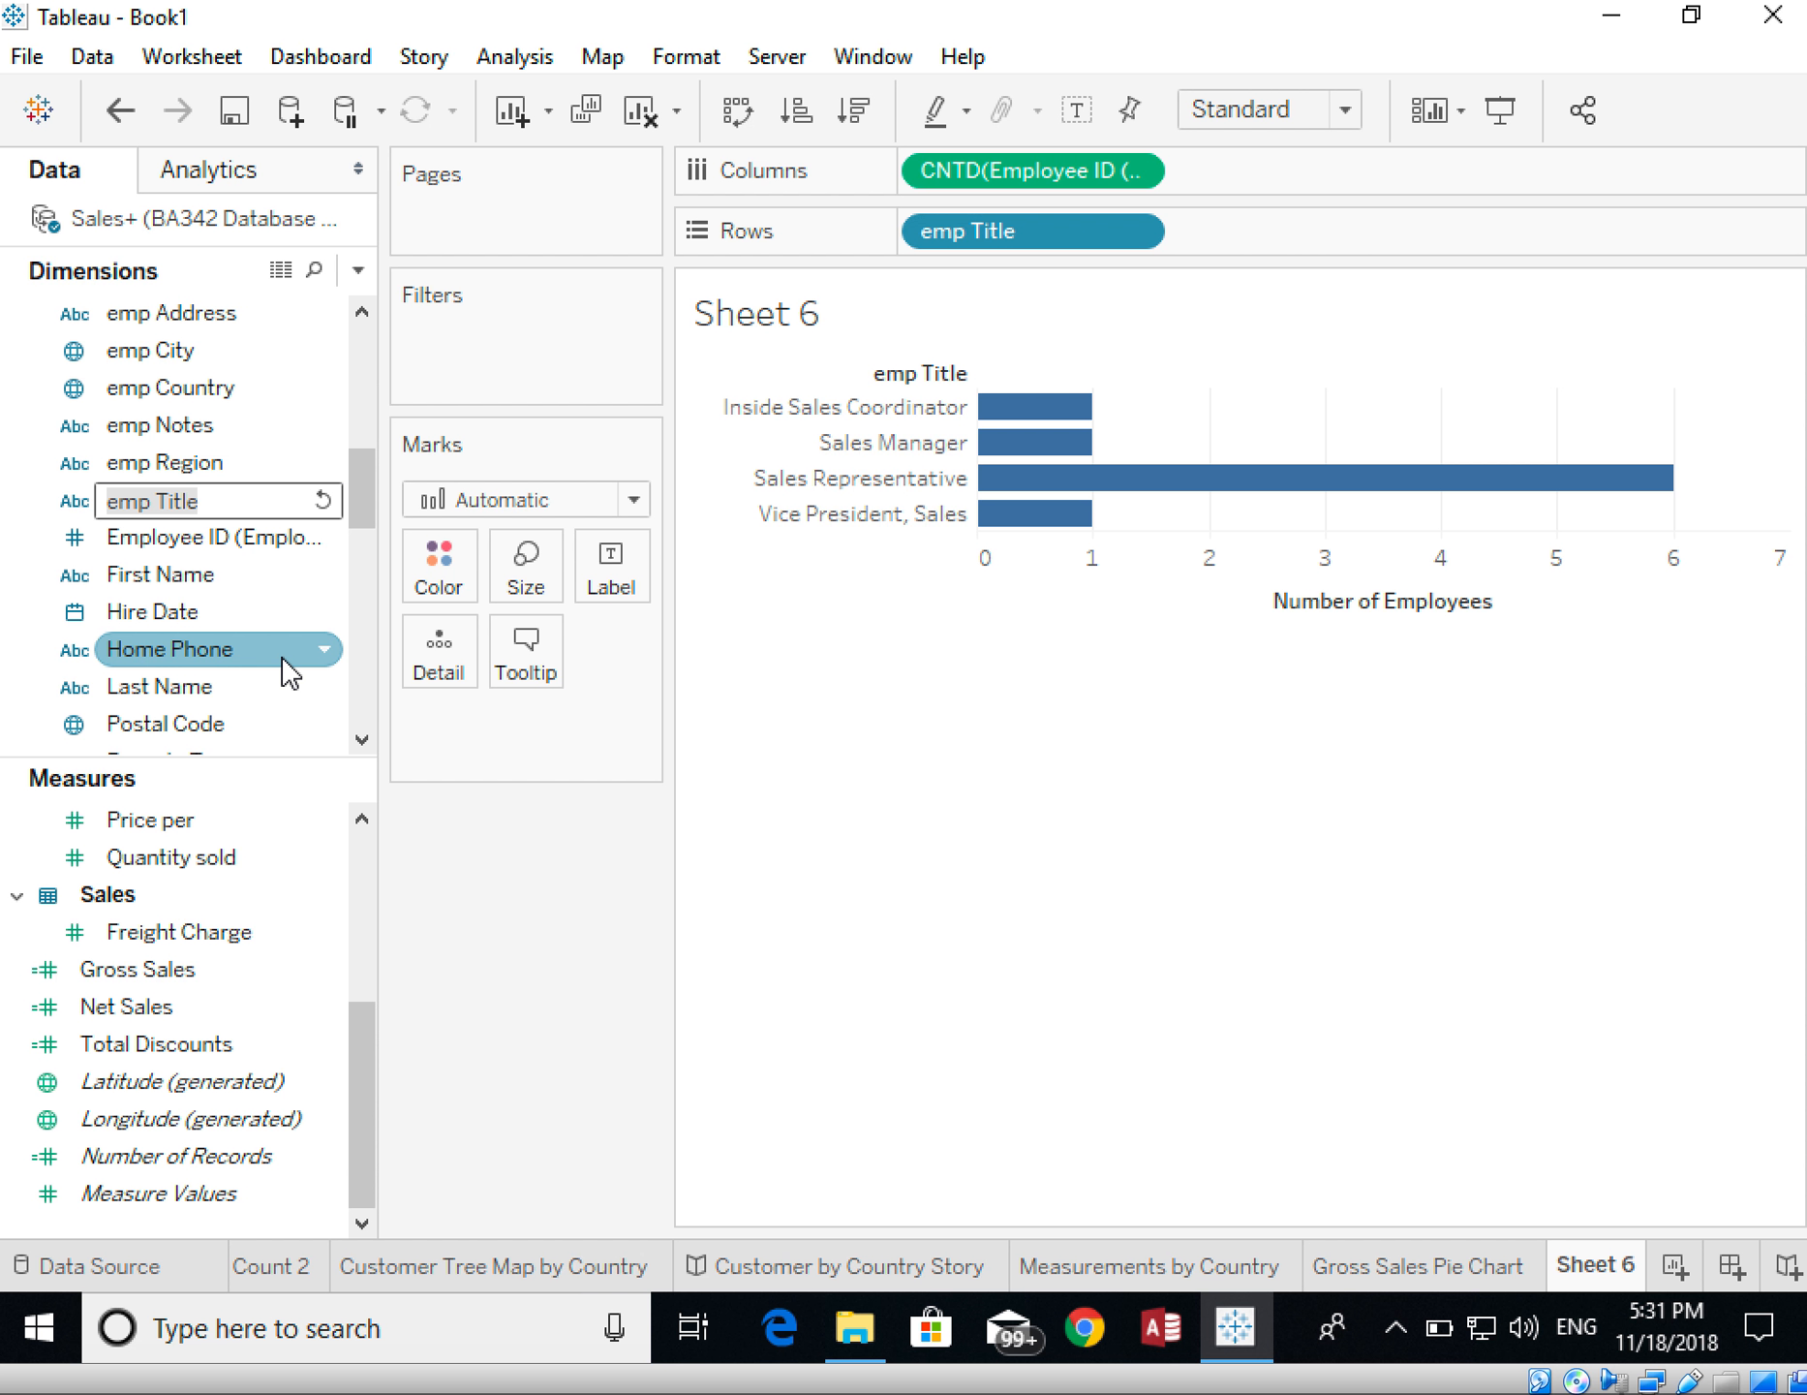
key("BackSpace")
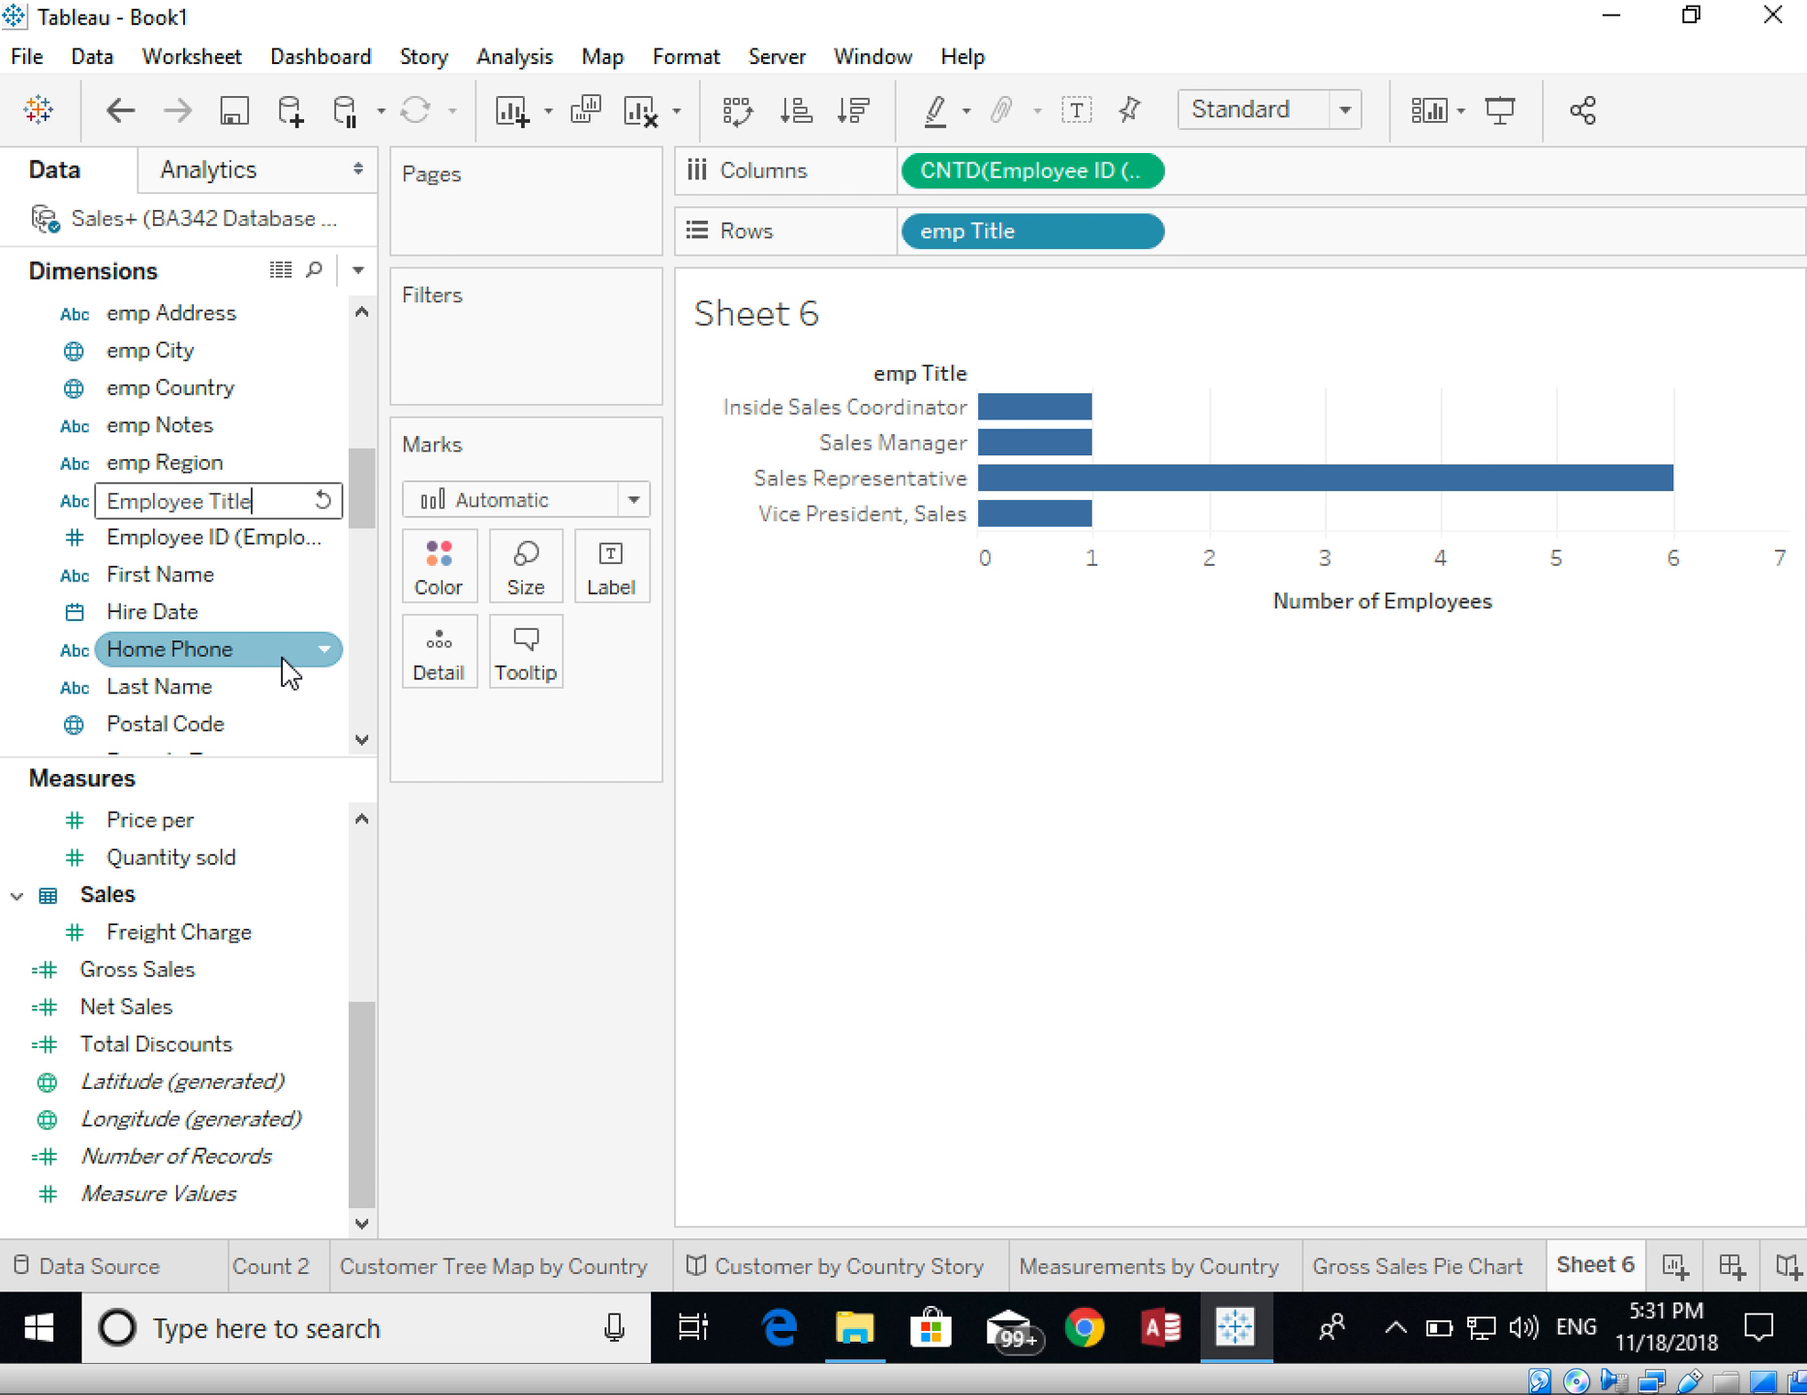
key("Return")
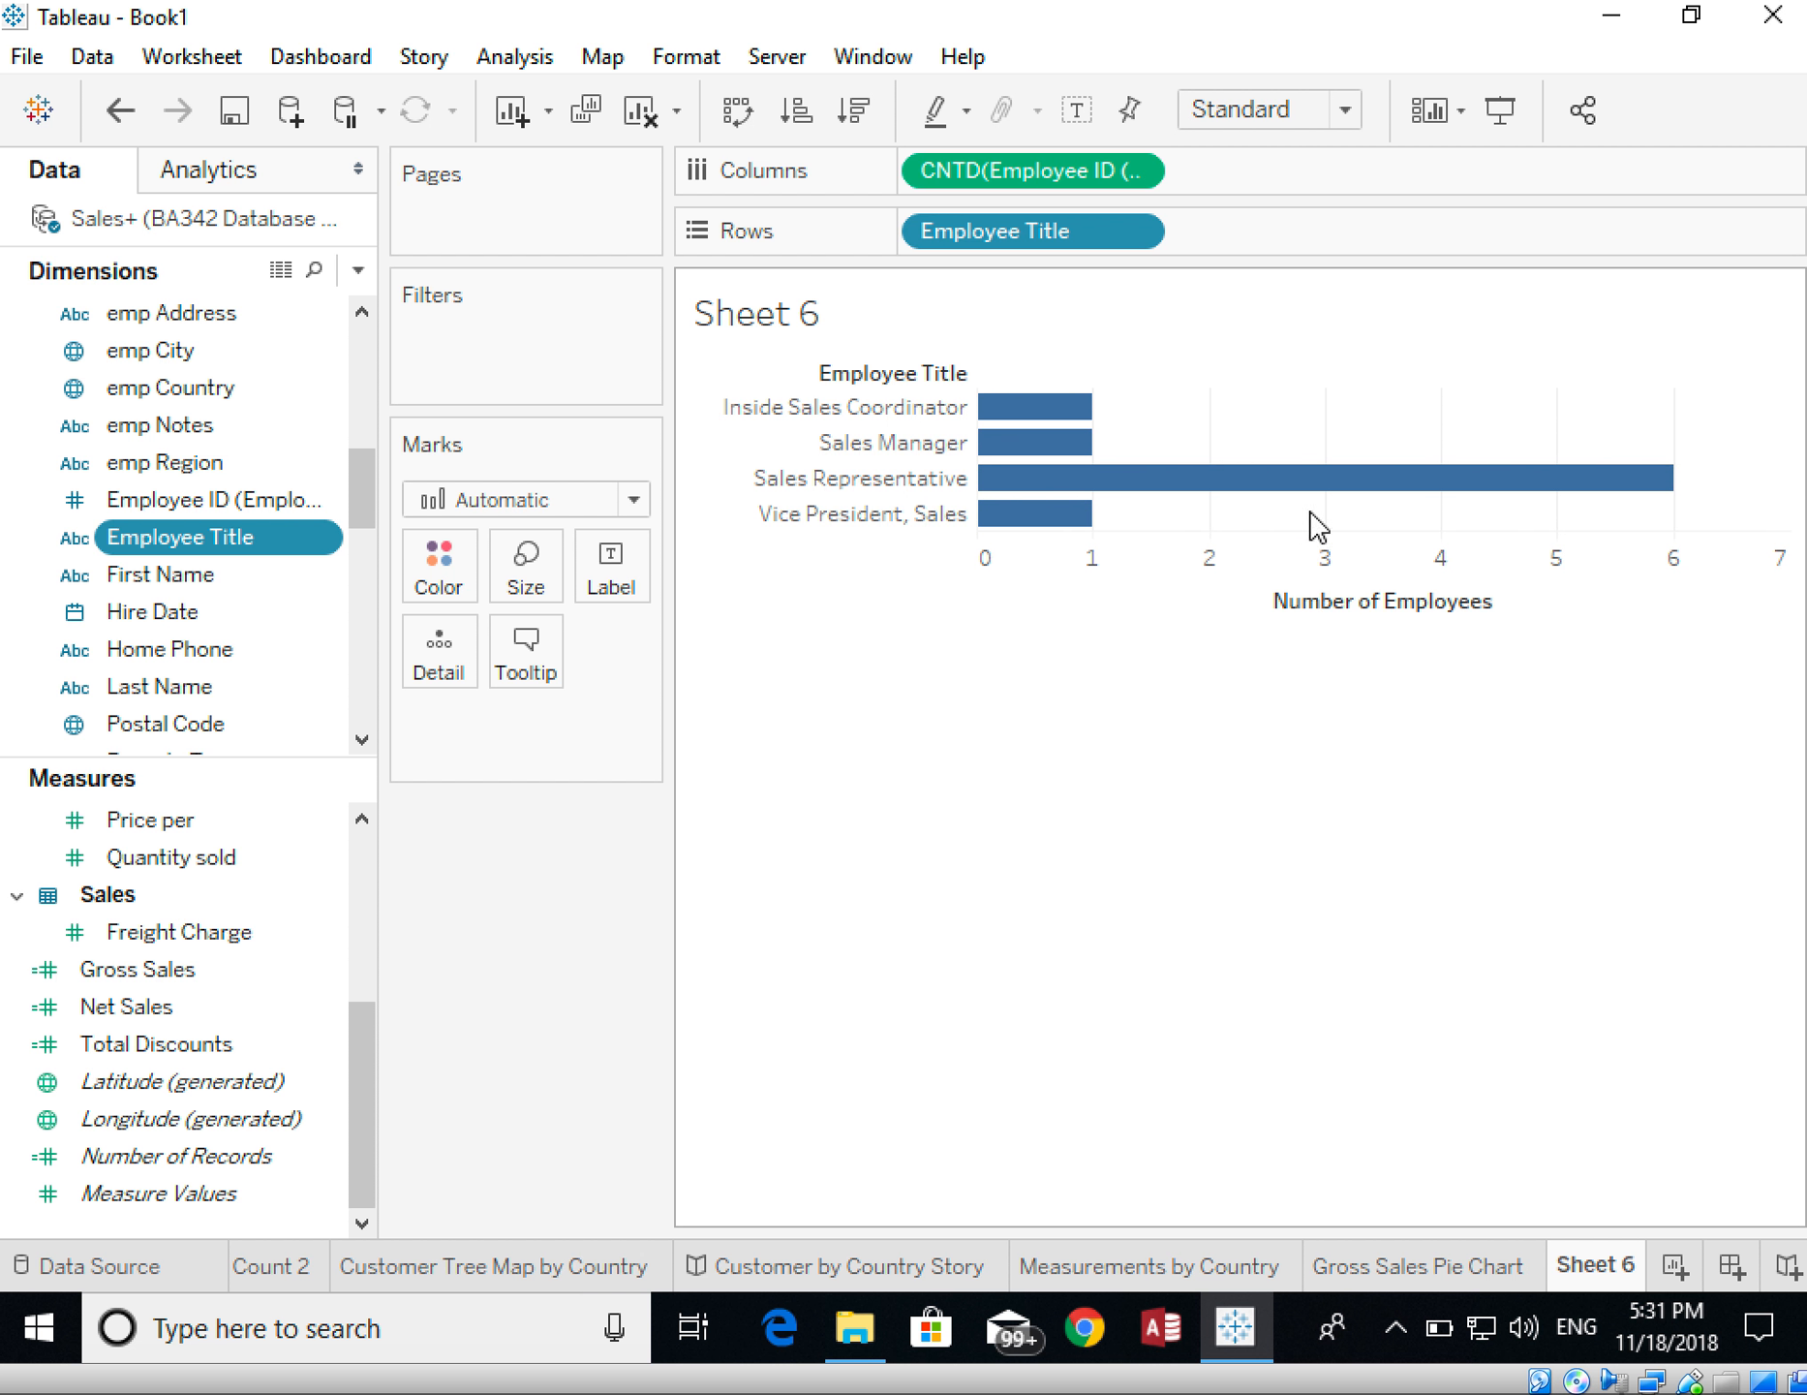
- Label the bars with the Employees table's Employee ID and inspect the Sales Representative segments
mouse_move(1143, 496)
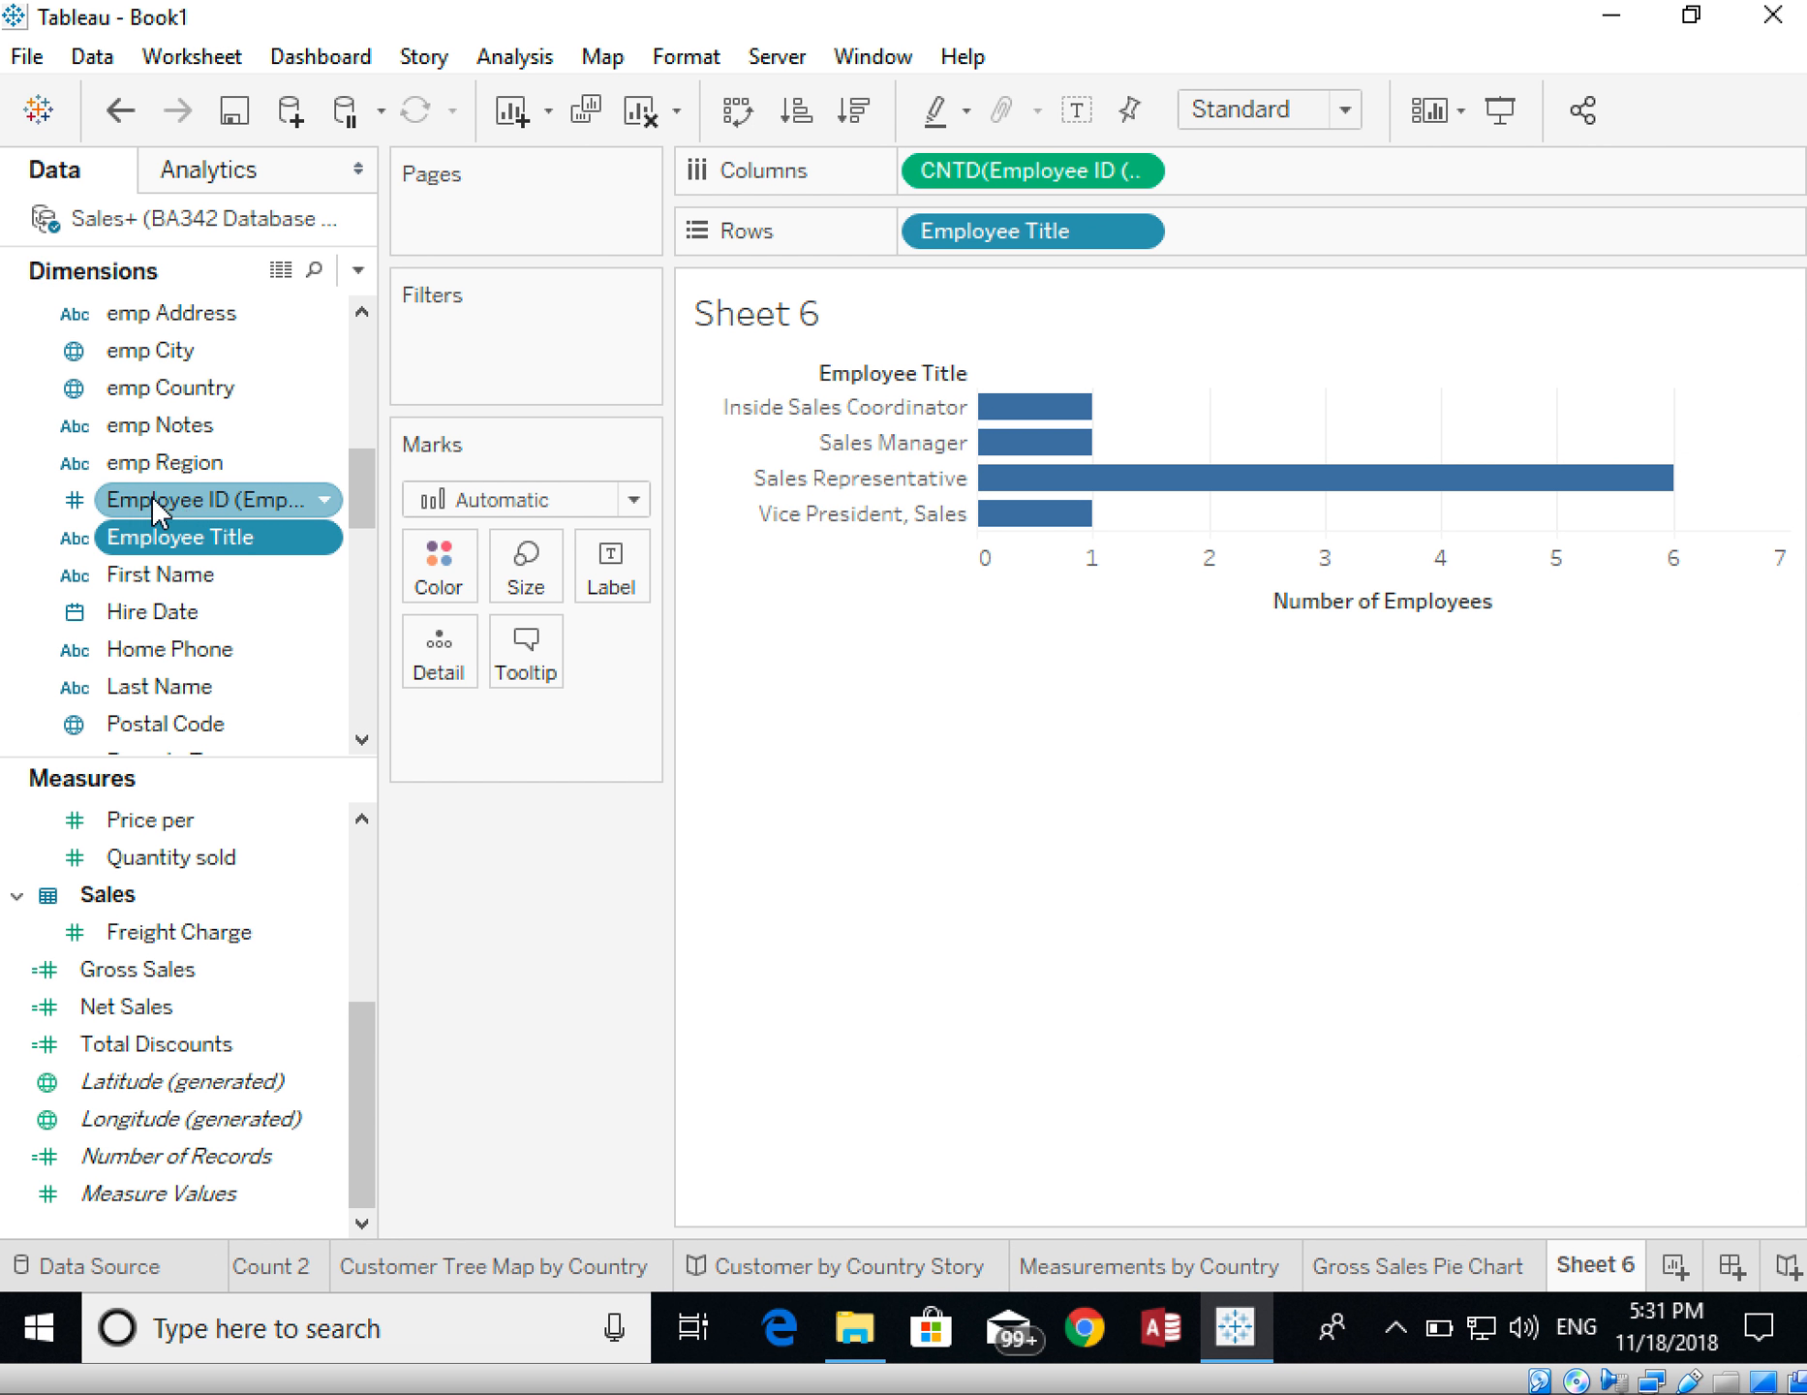
left_click_drag(163, 509, 603, 563)
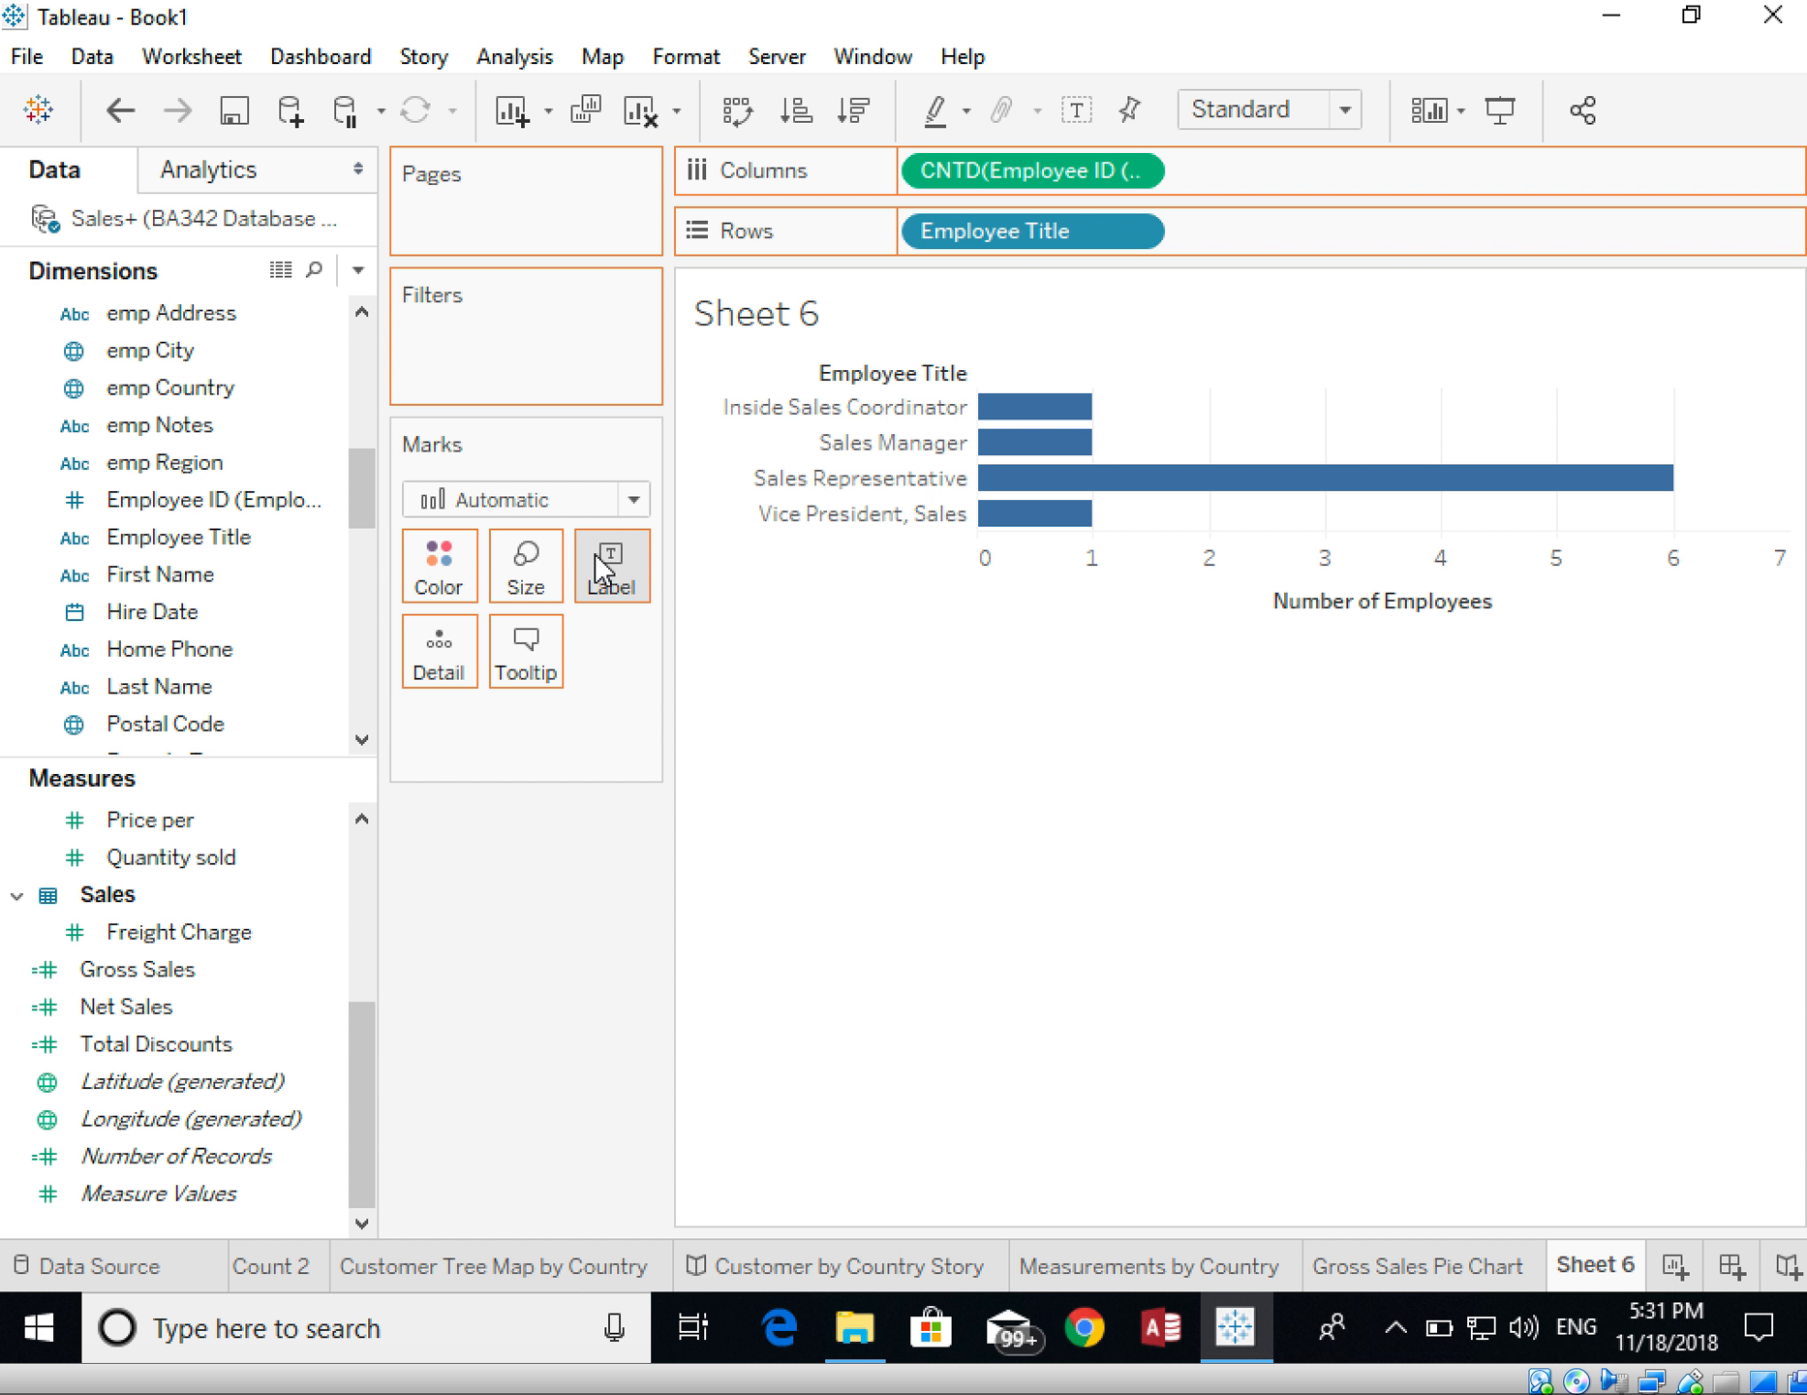
mouse_move(1051, 516)
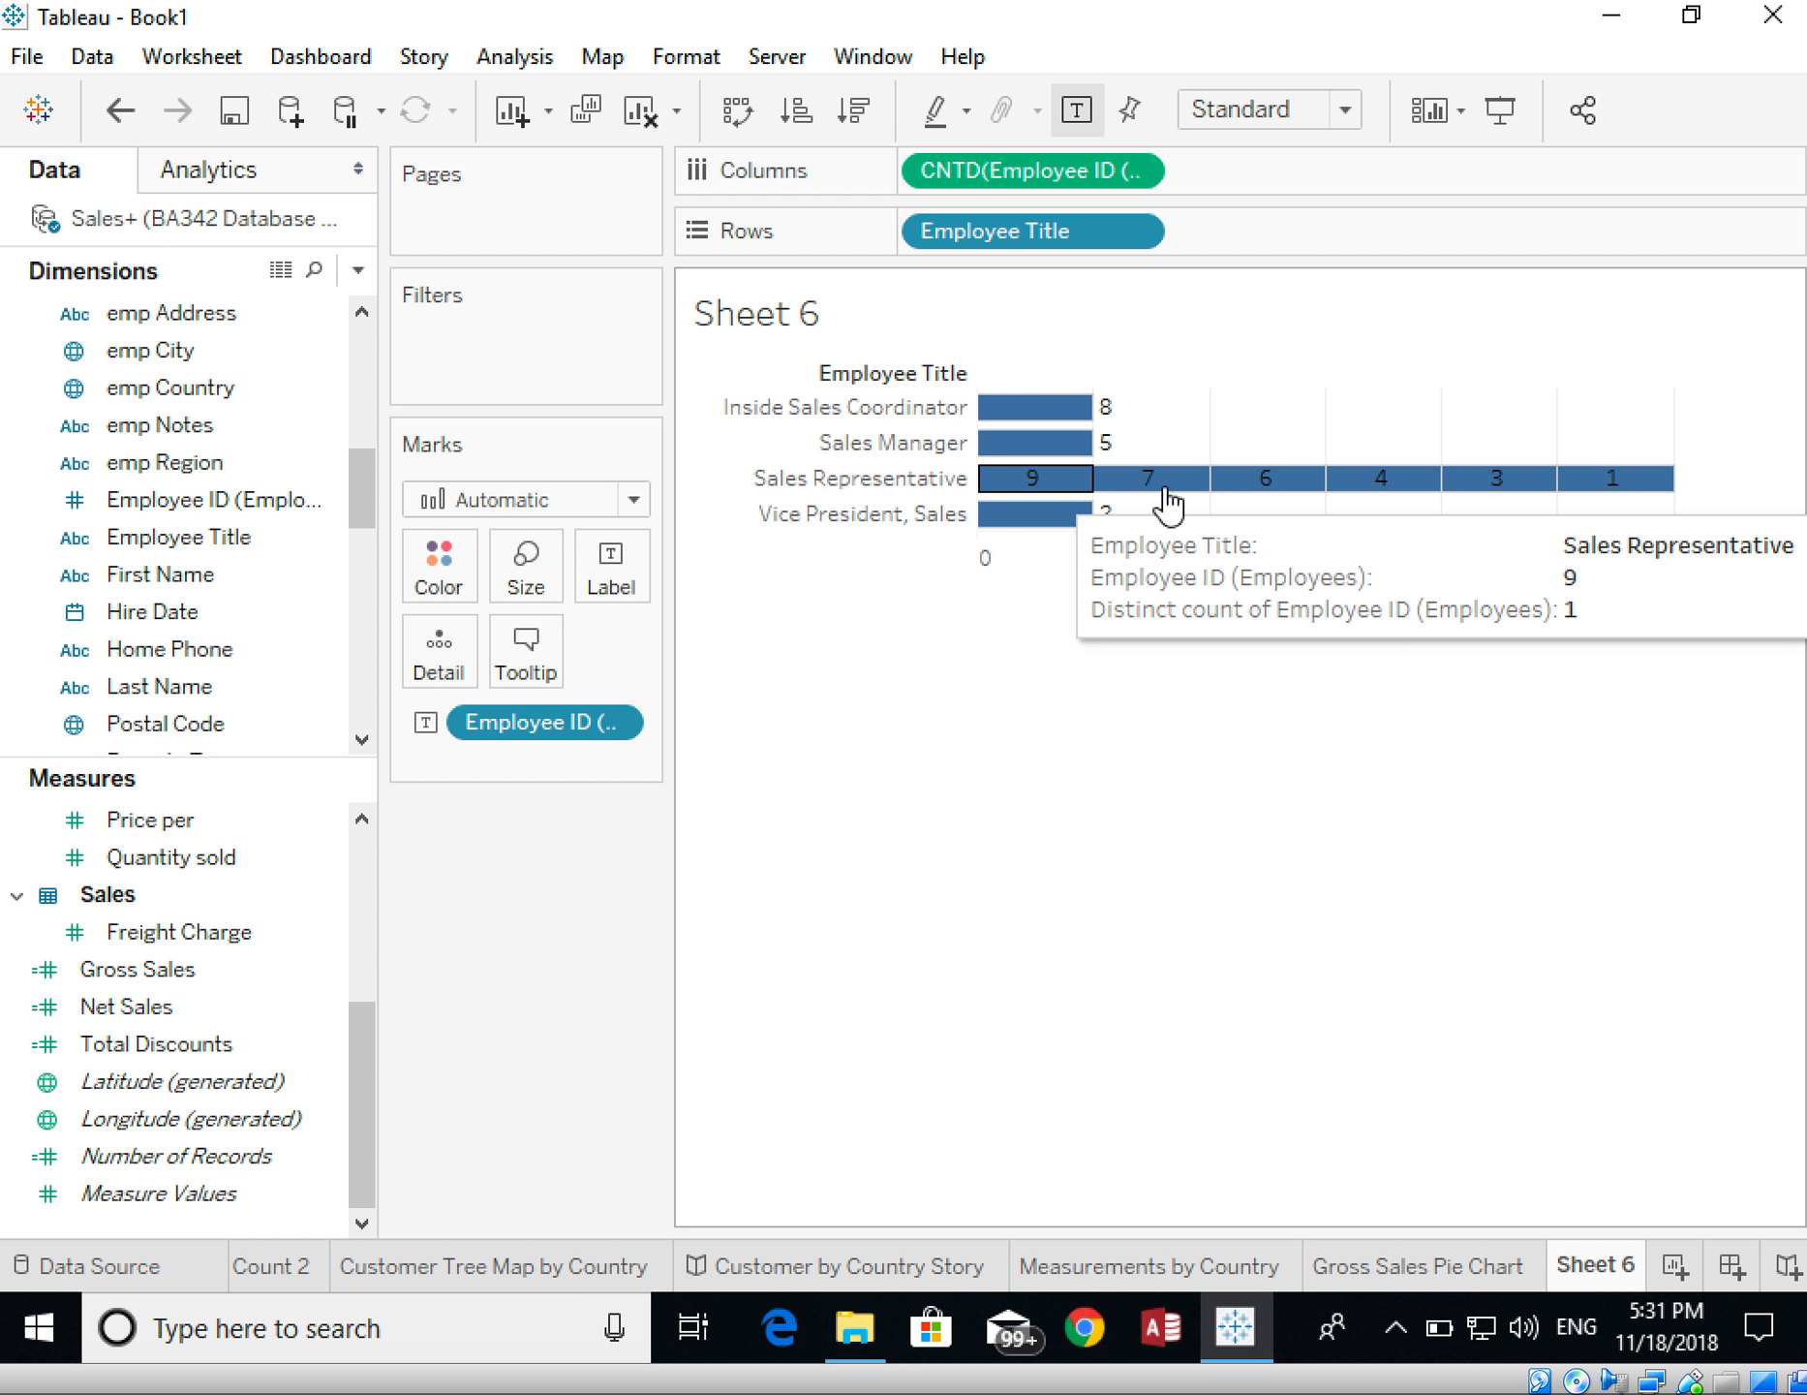
mouse_move(1143, 494)
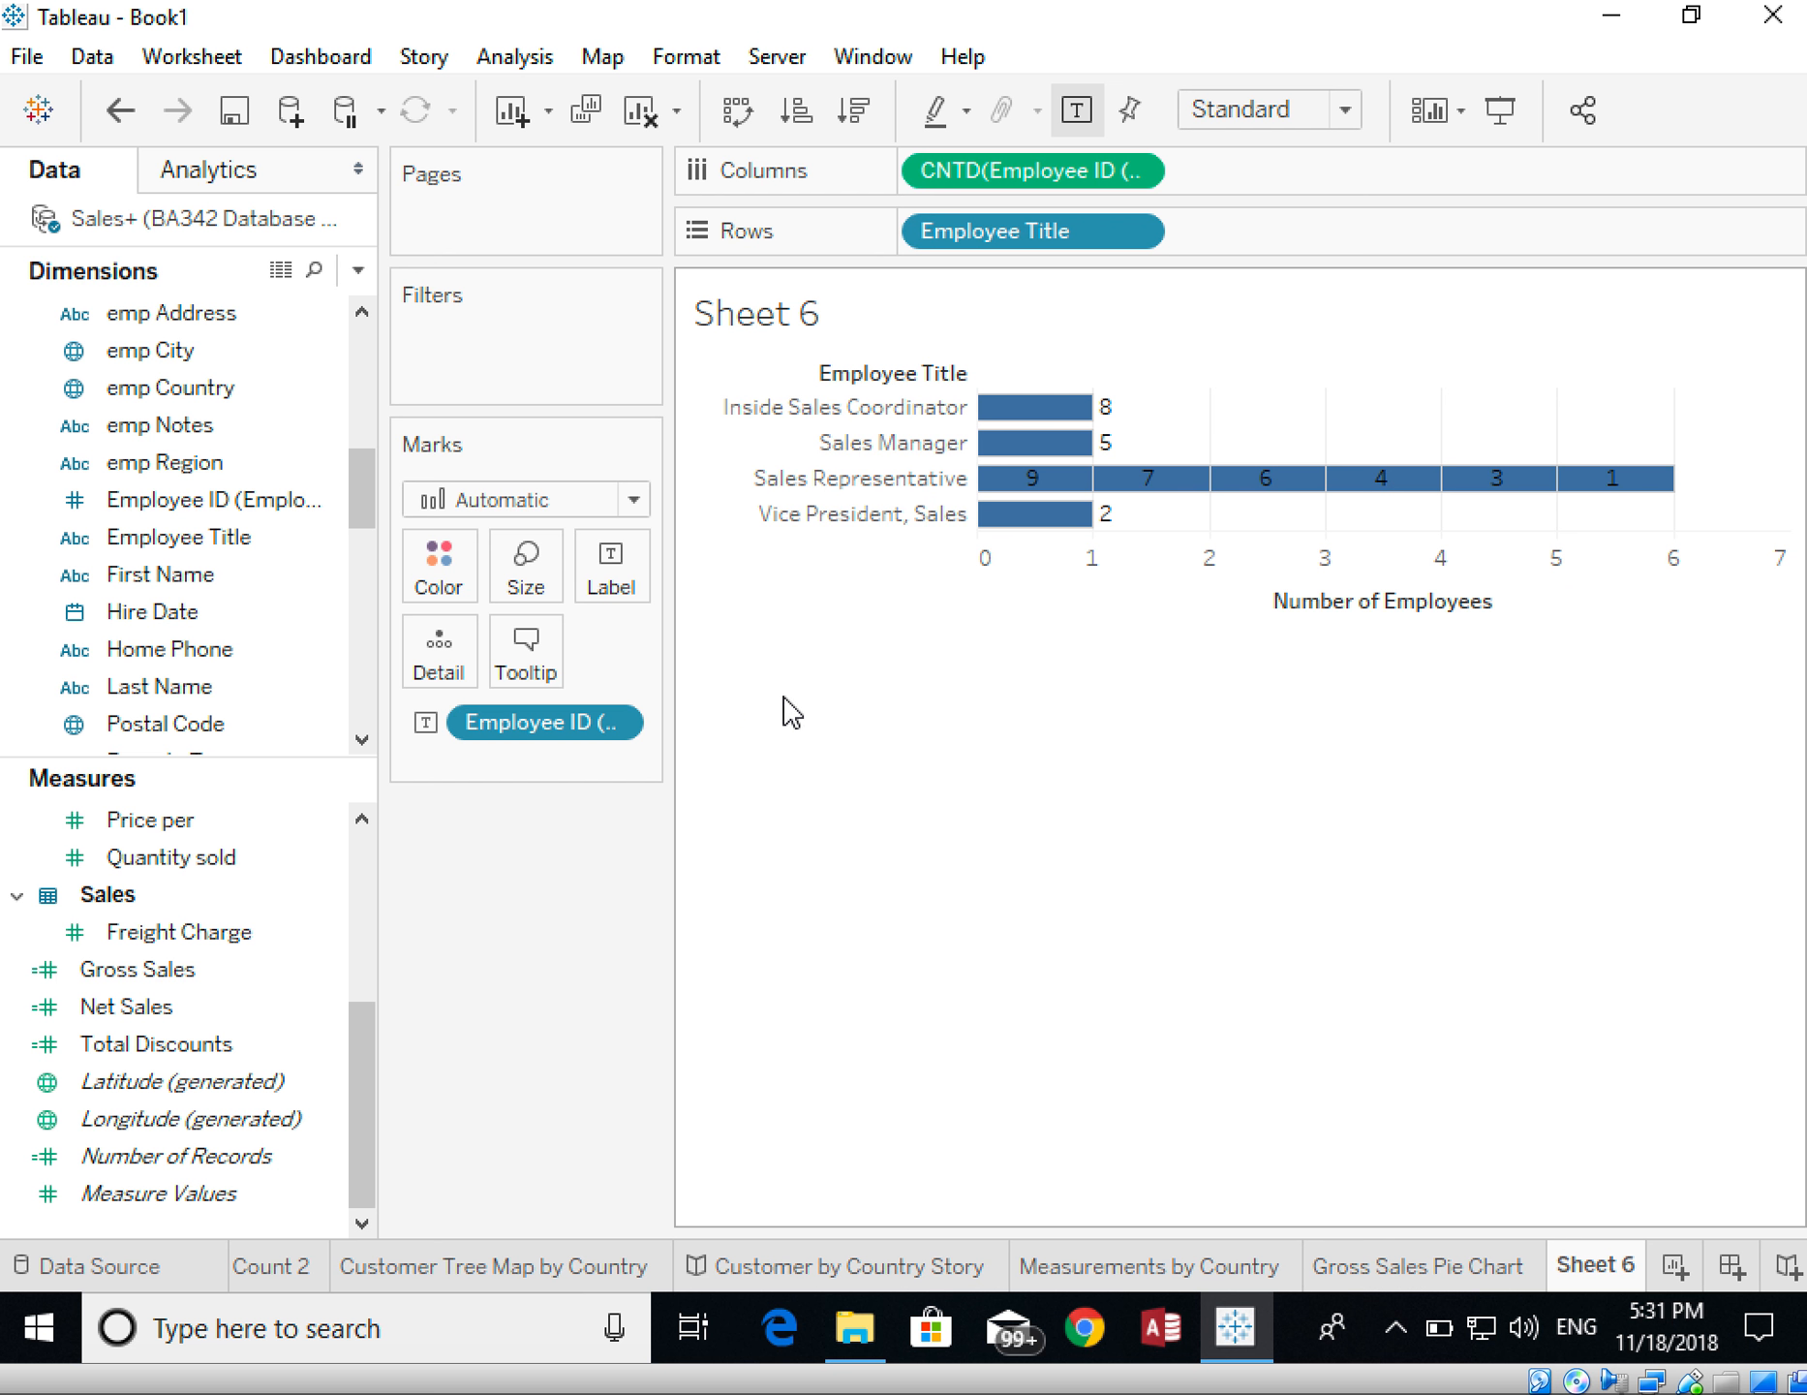
- Rename Sheet 6 as Employees per title
right_click(1608, 1289)
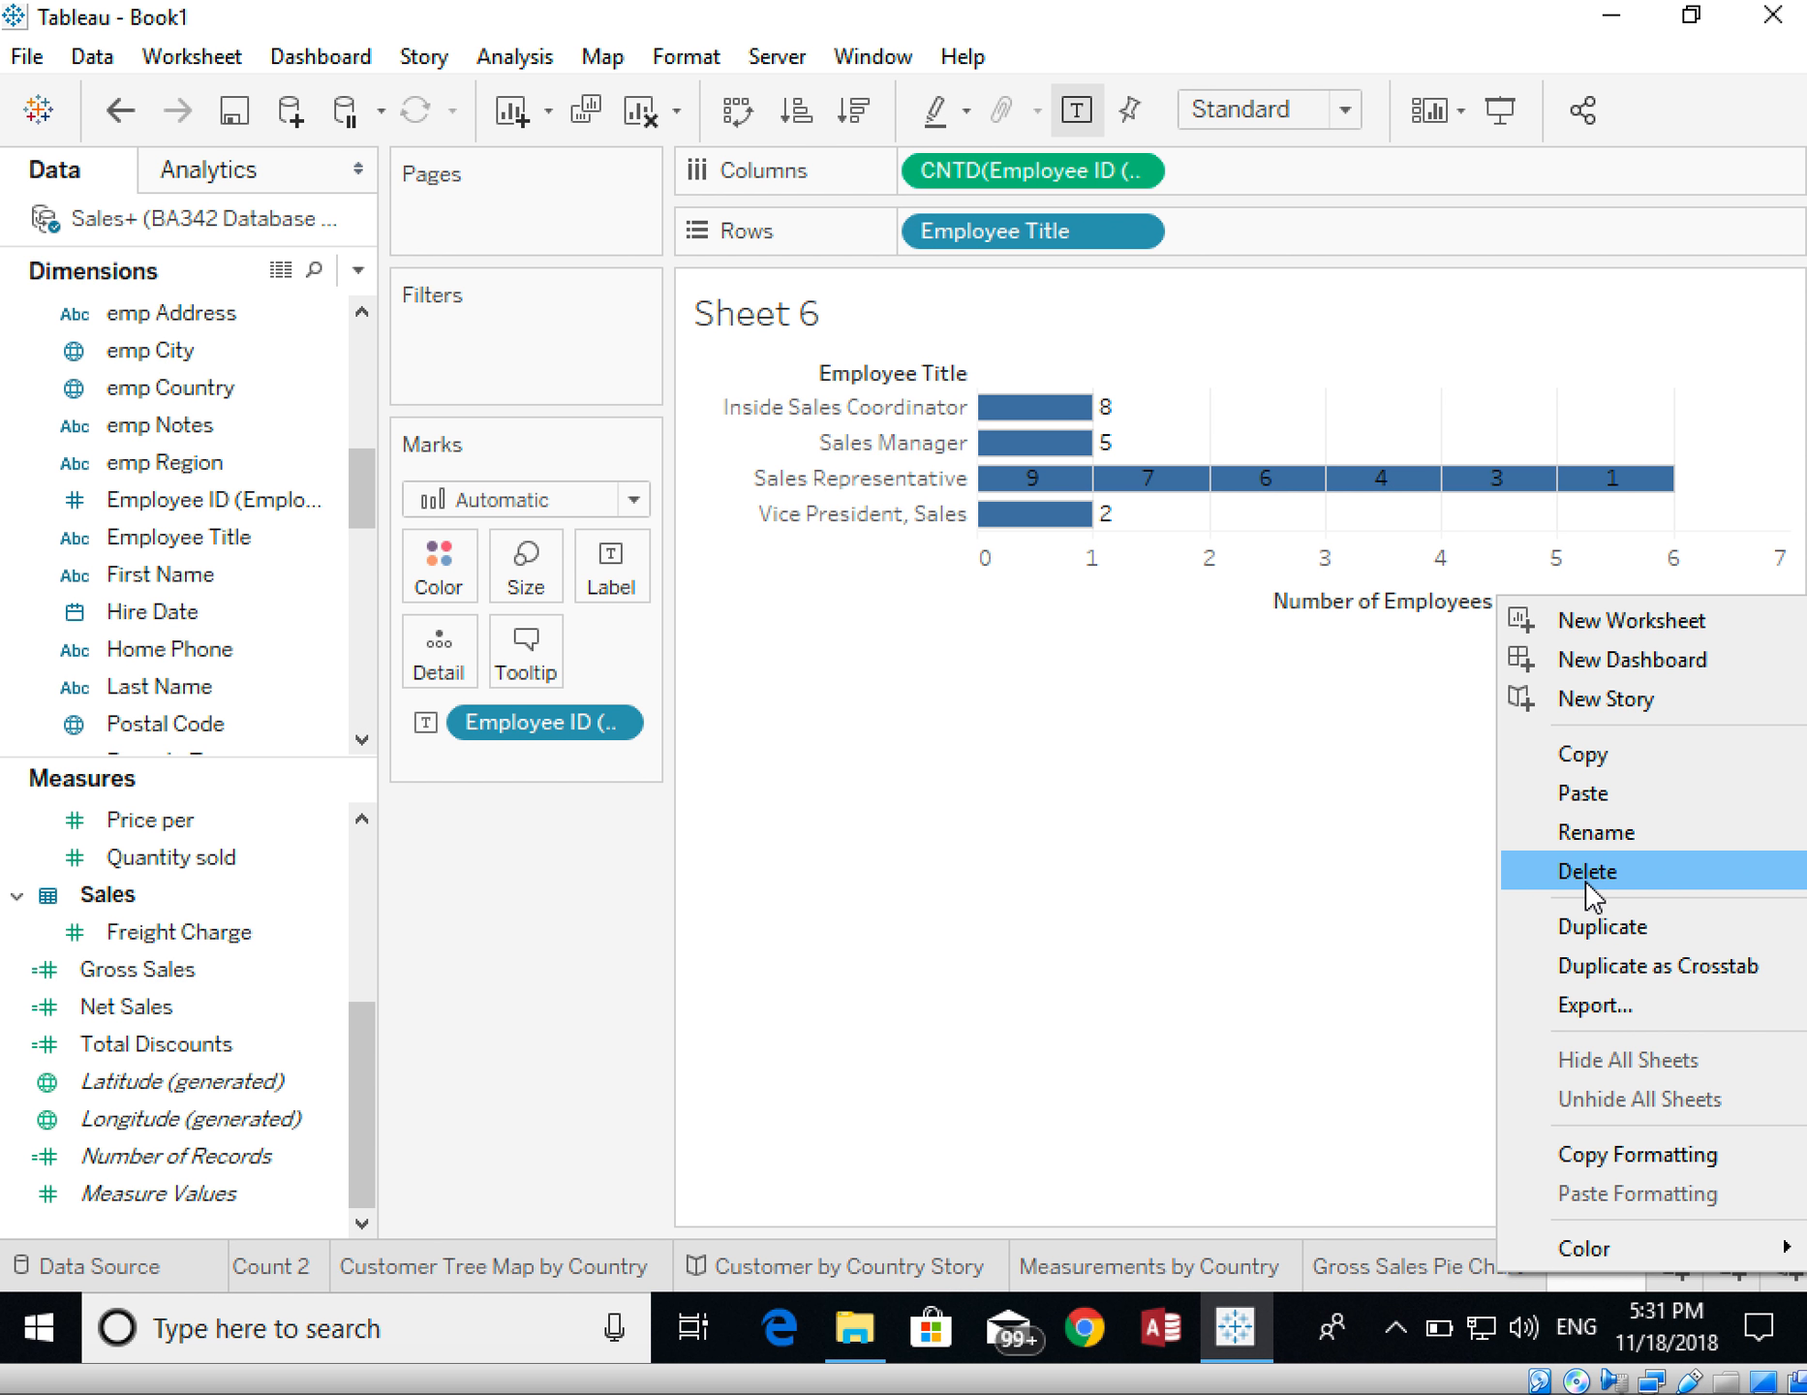
left_click(1580, 833)
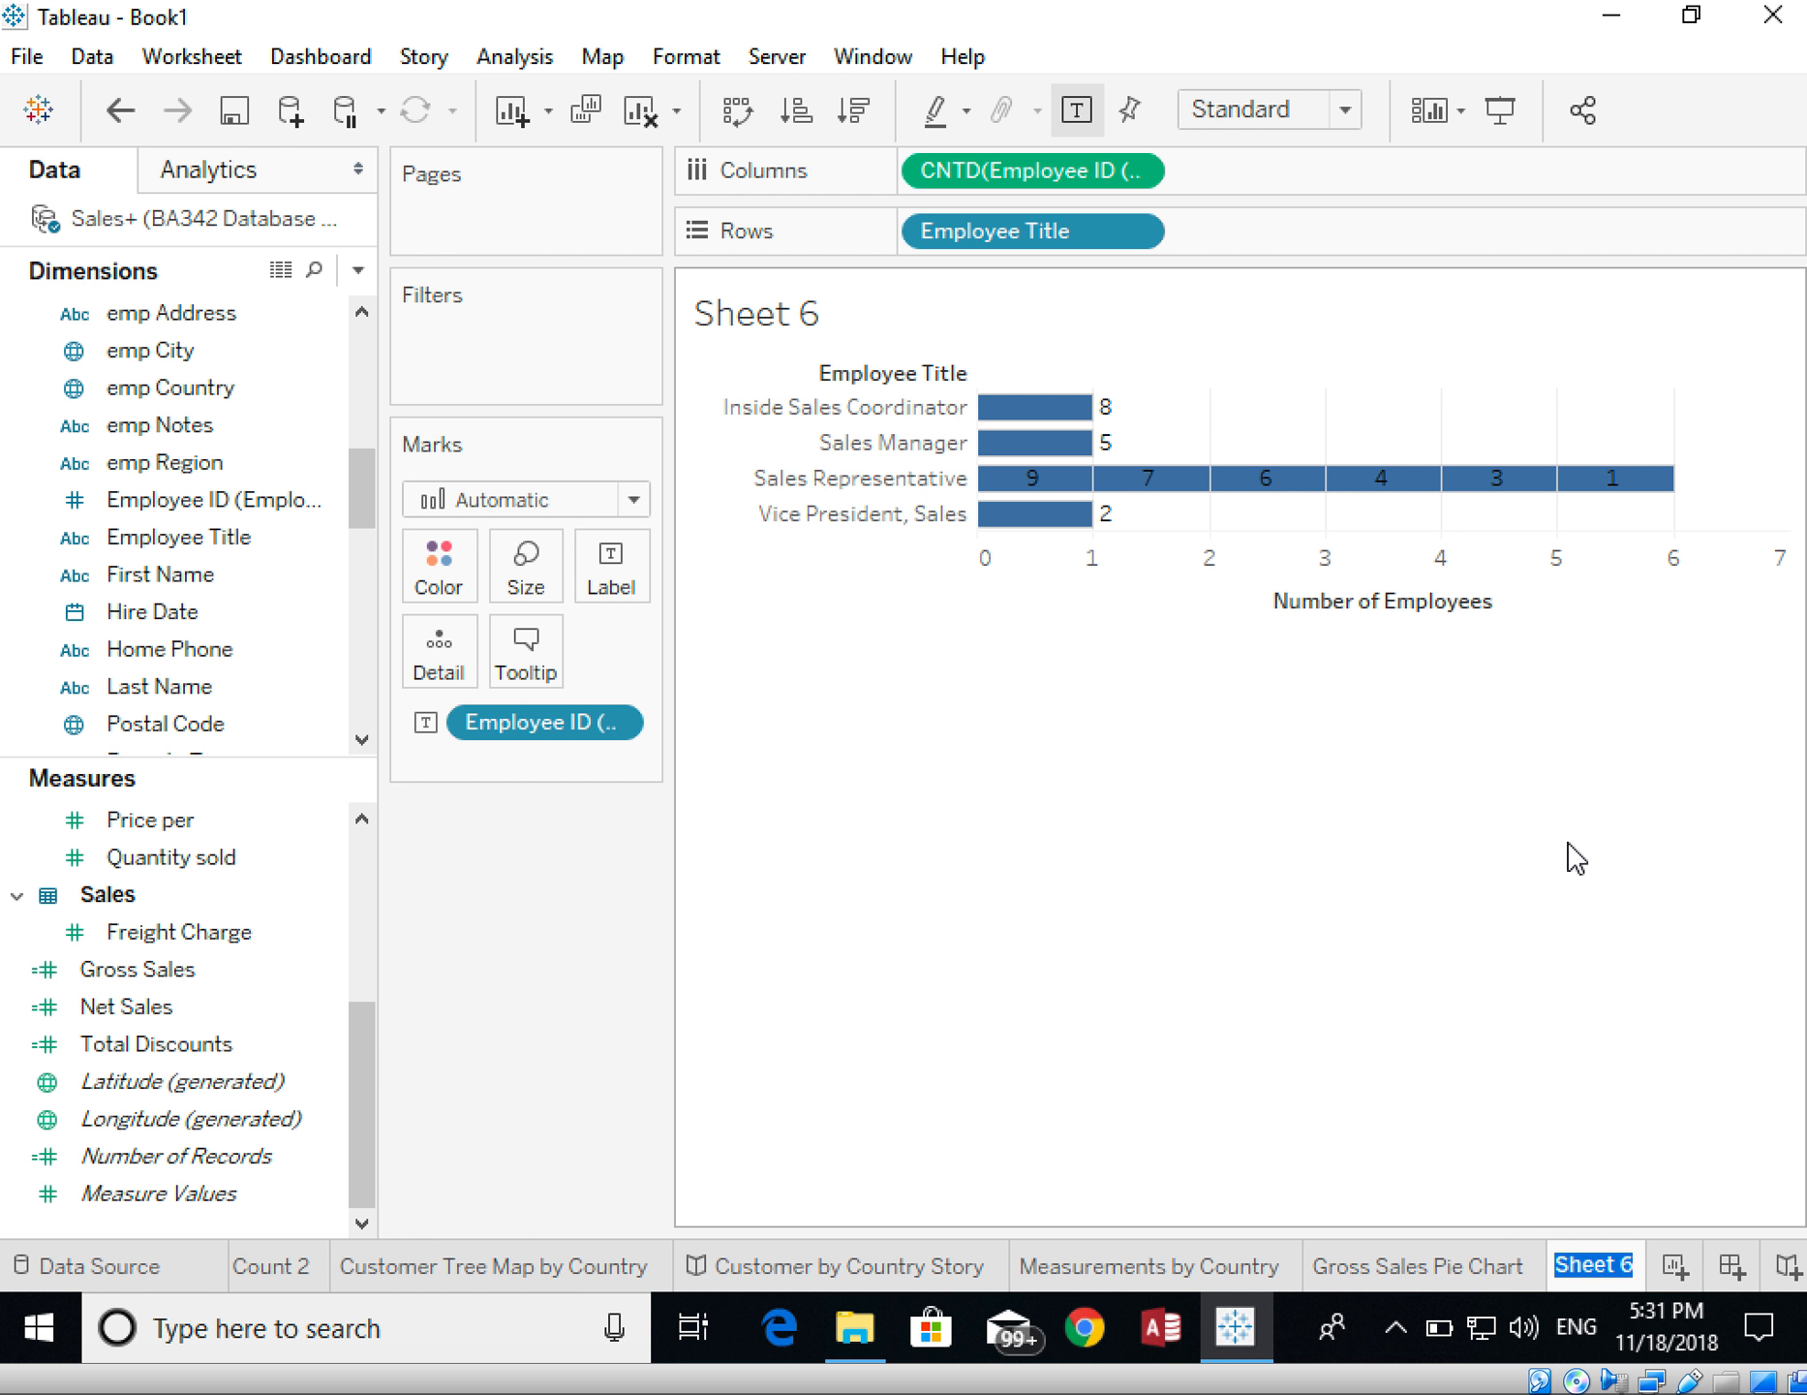
type("Employees")
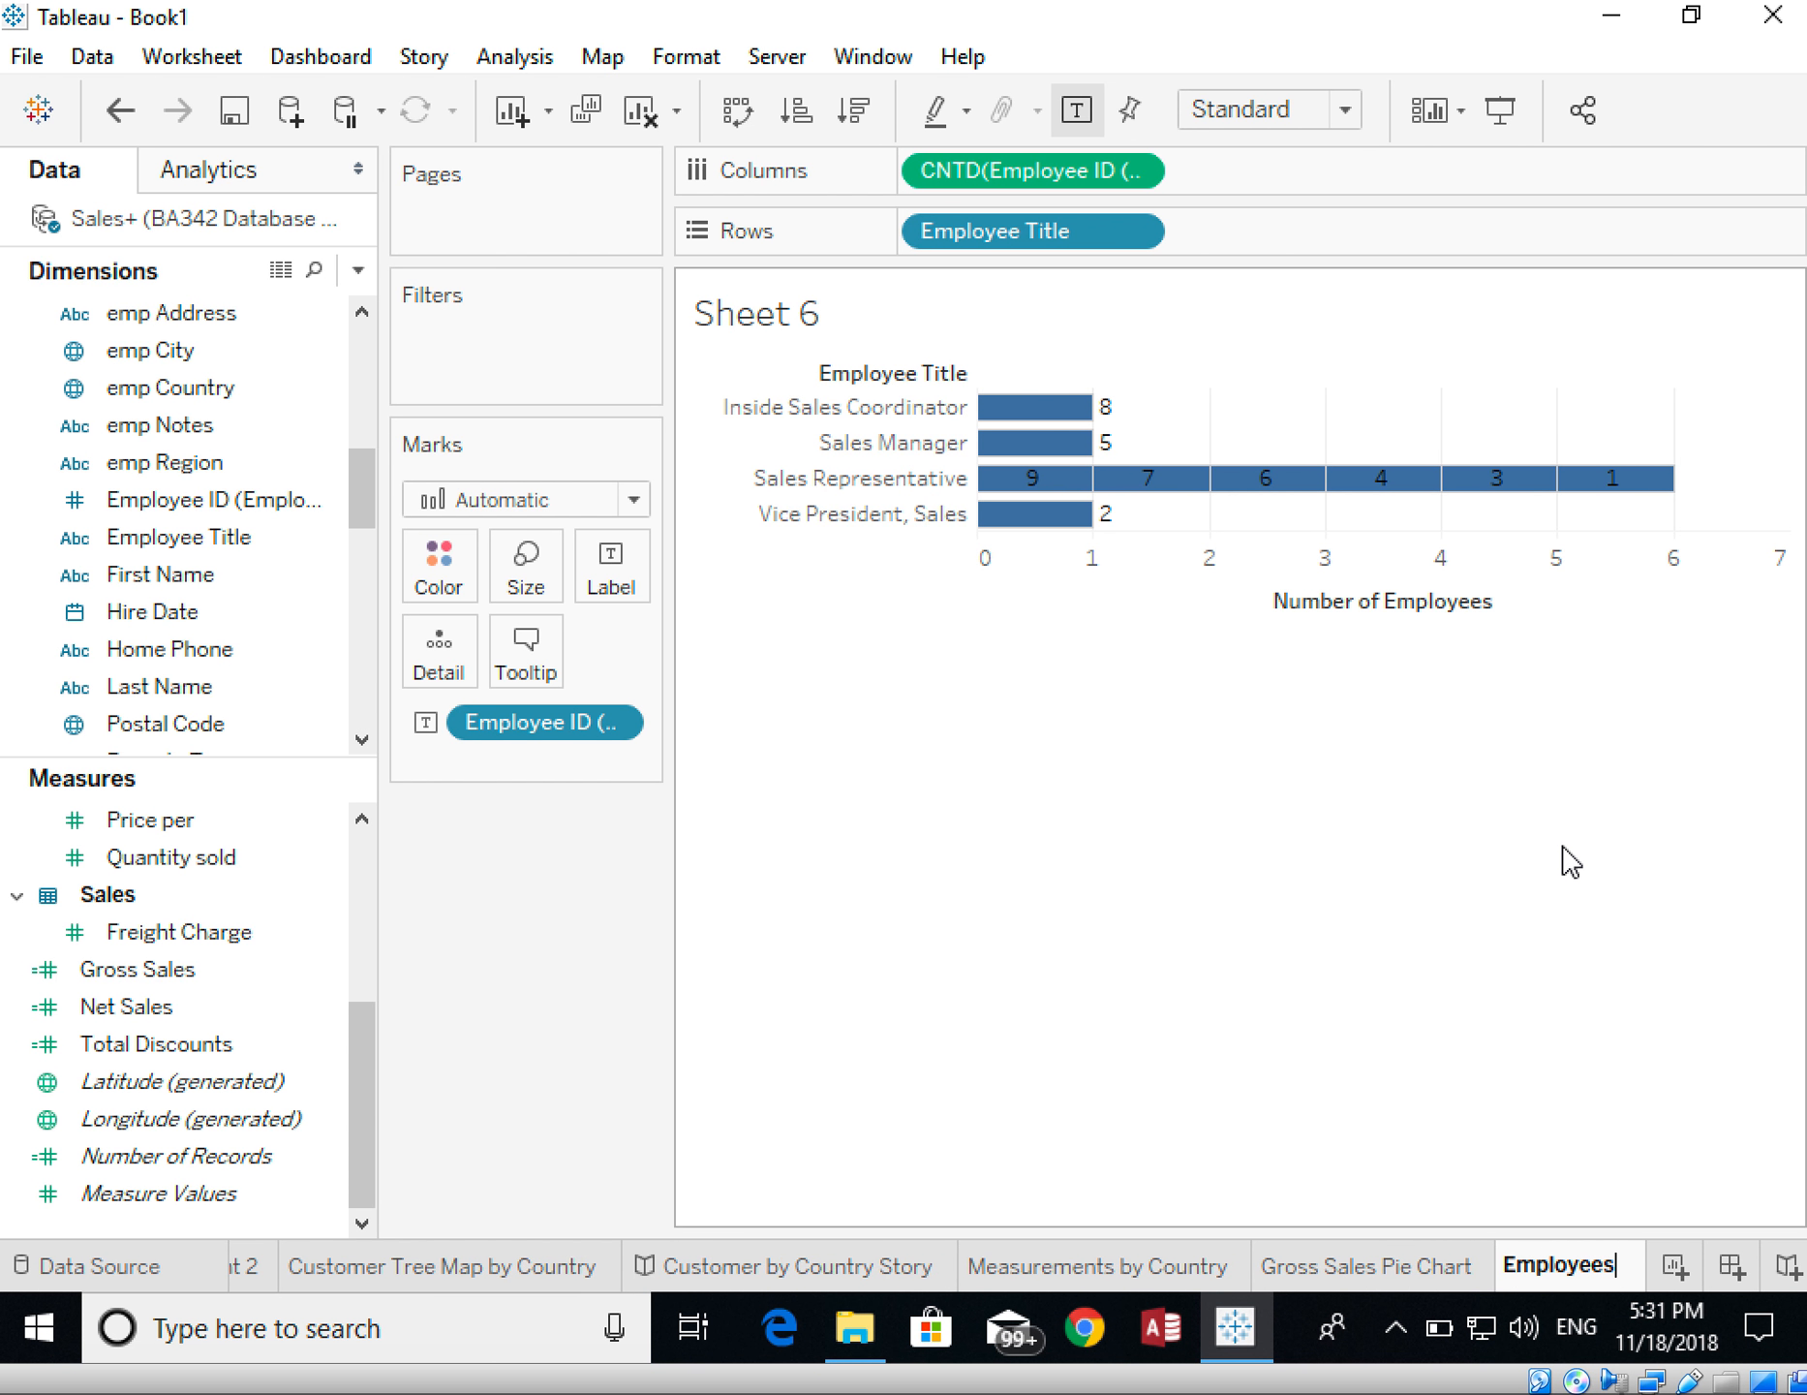
type(" per title")
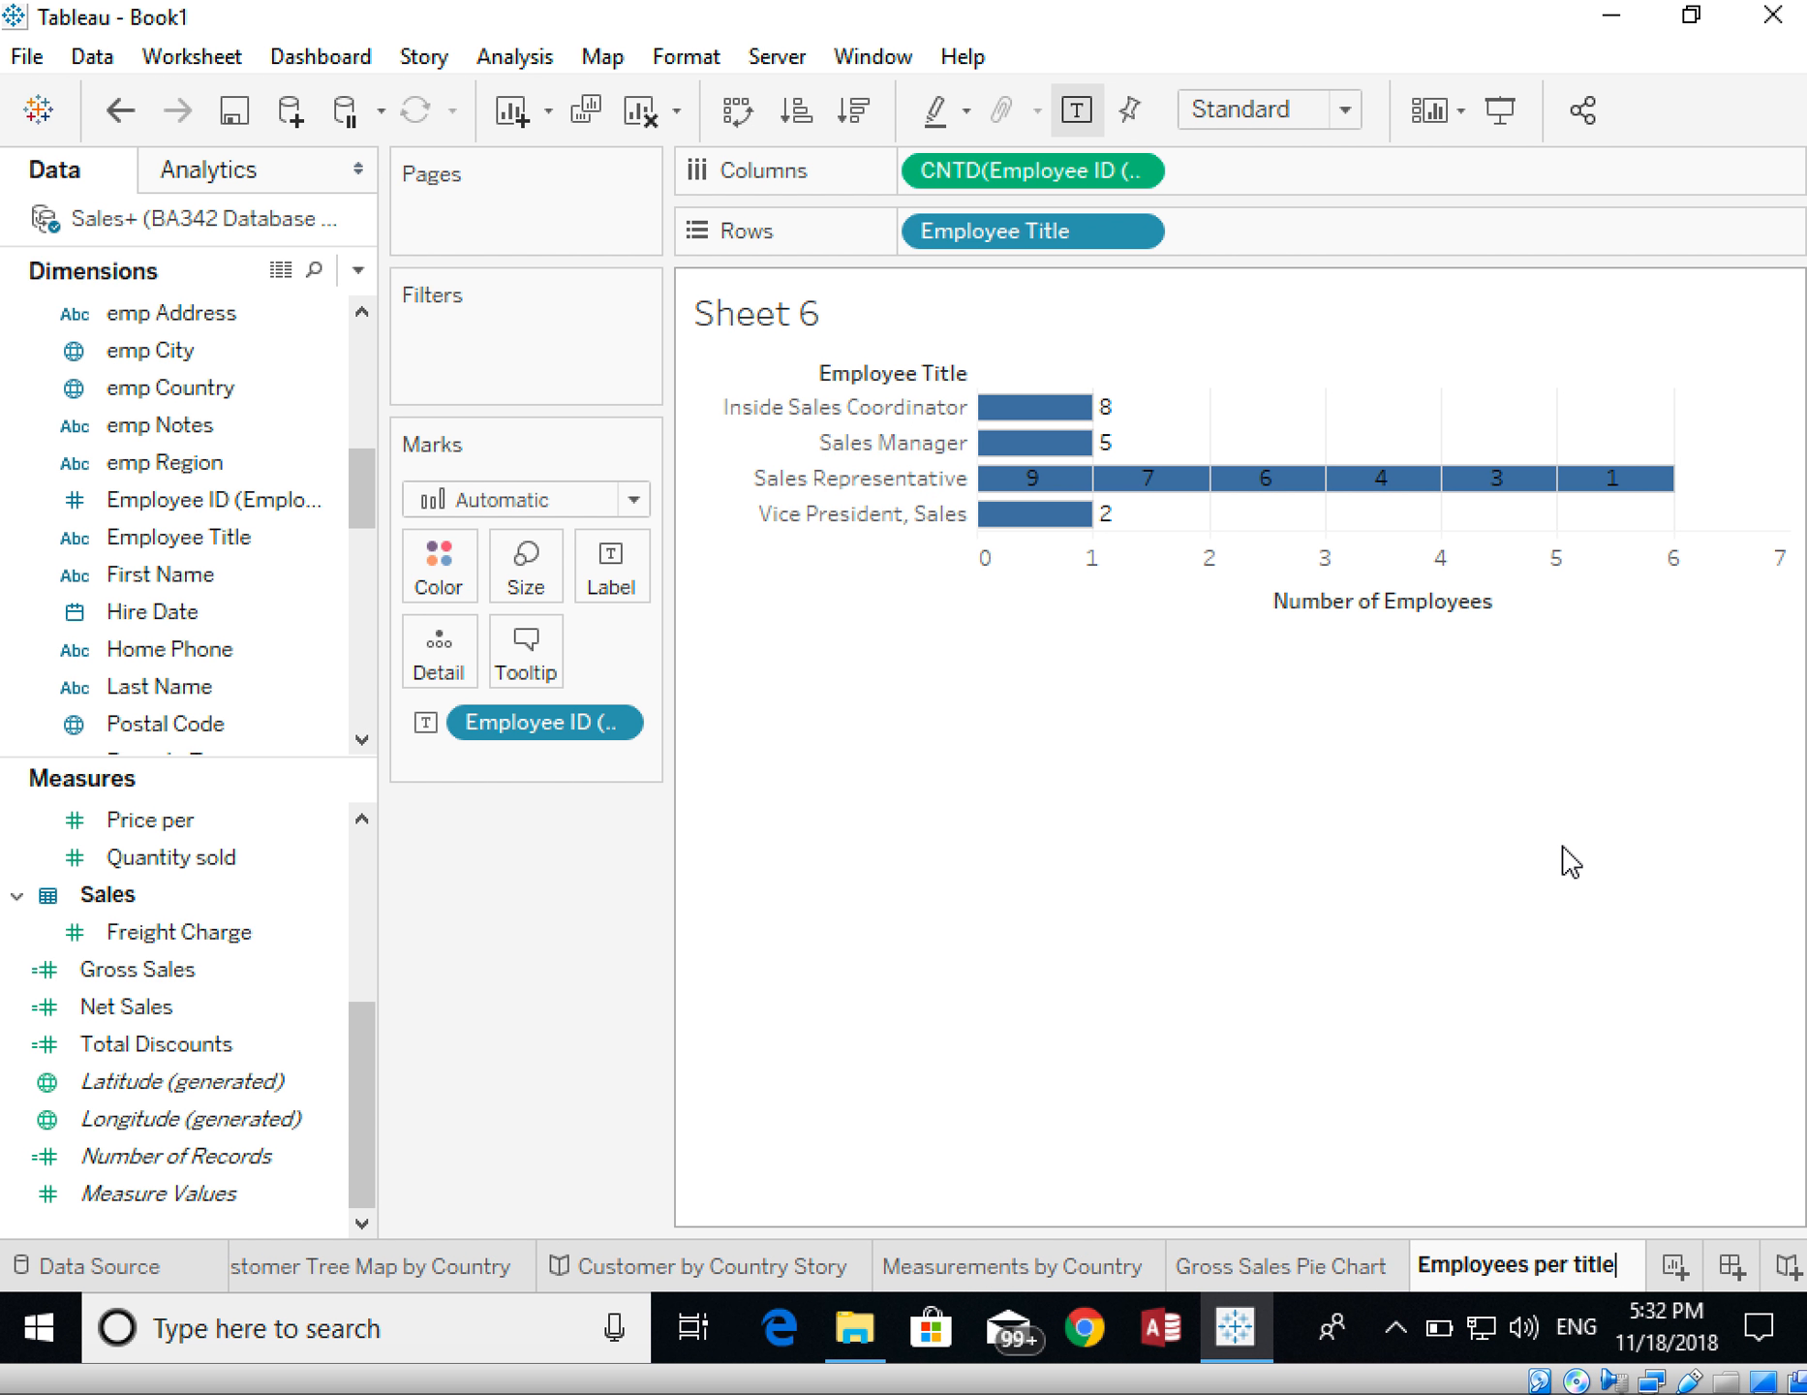
key("Return")
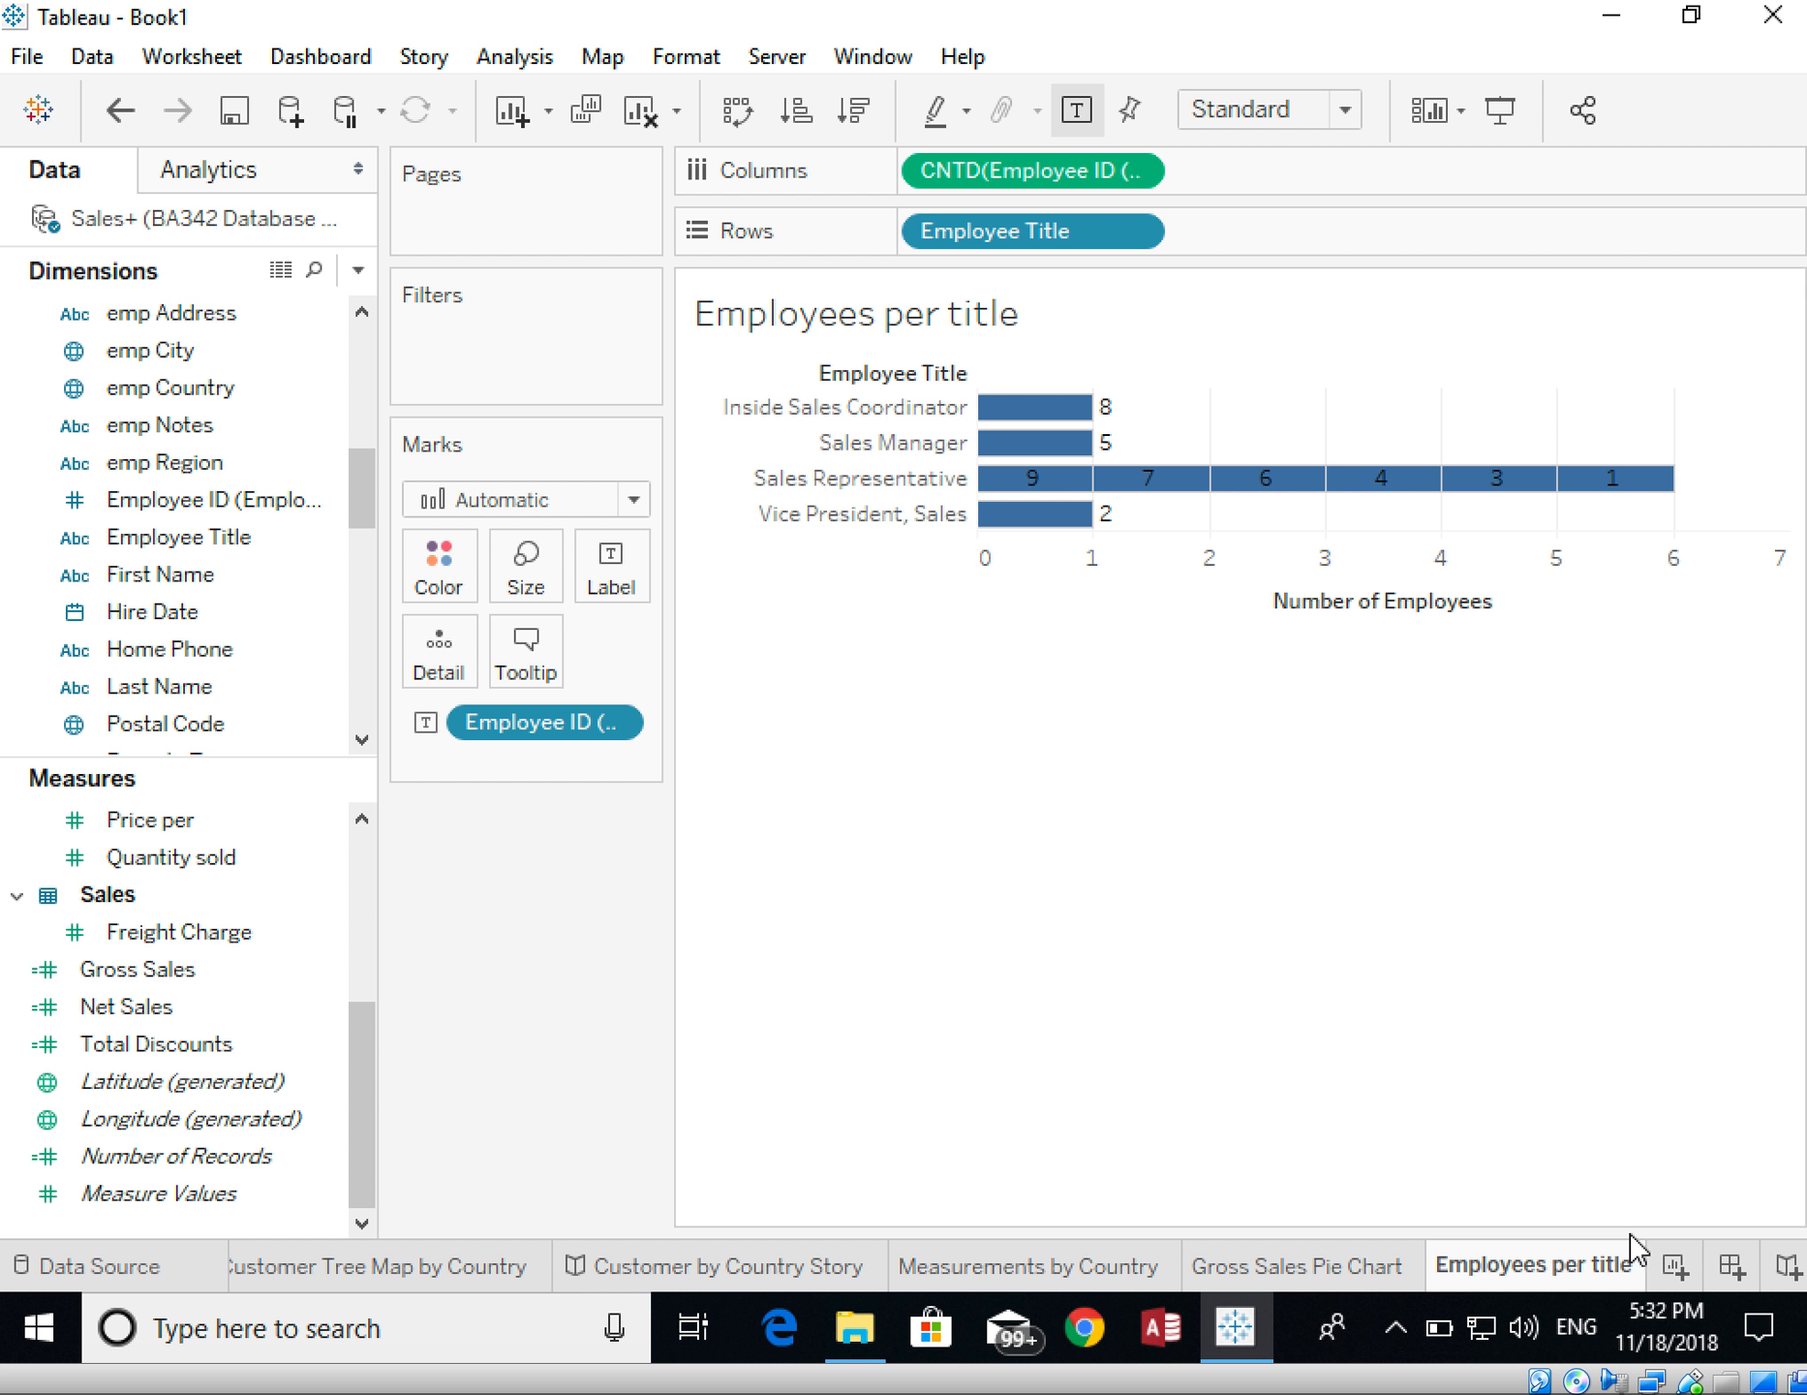
- Create a new worksheet that lists Employee Title and emp City as its rows
left_click(1675, 1265)
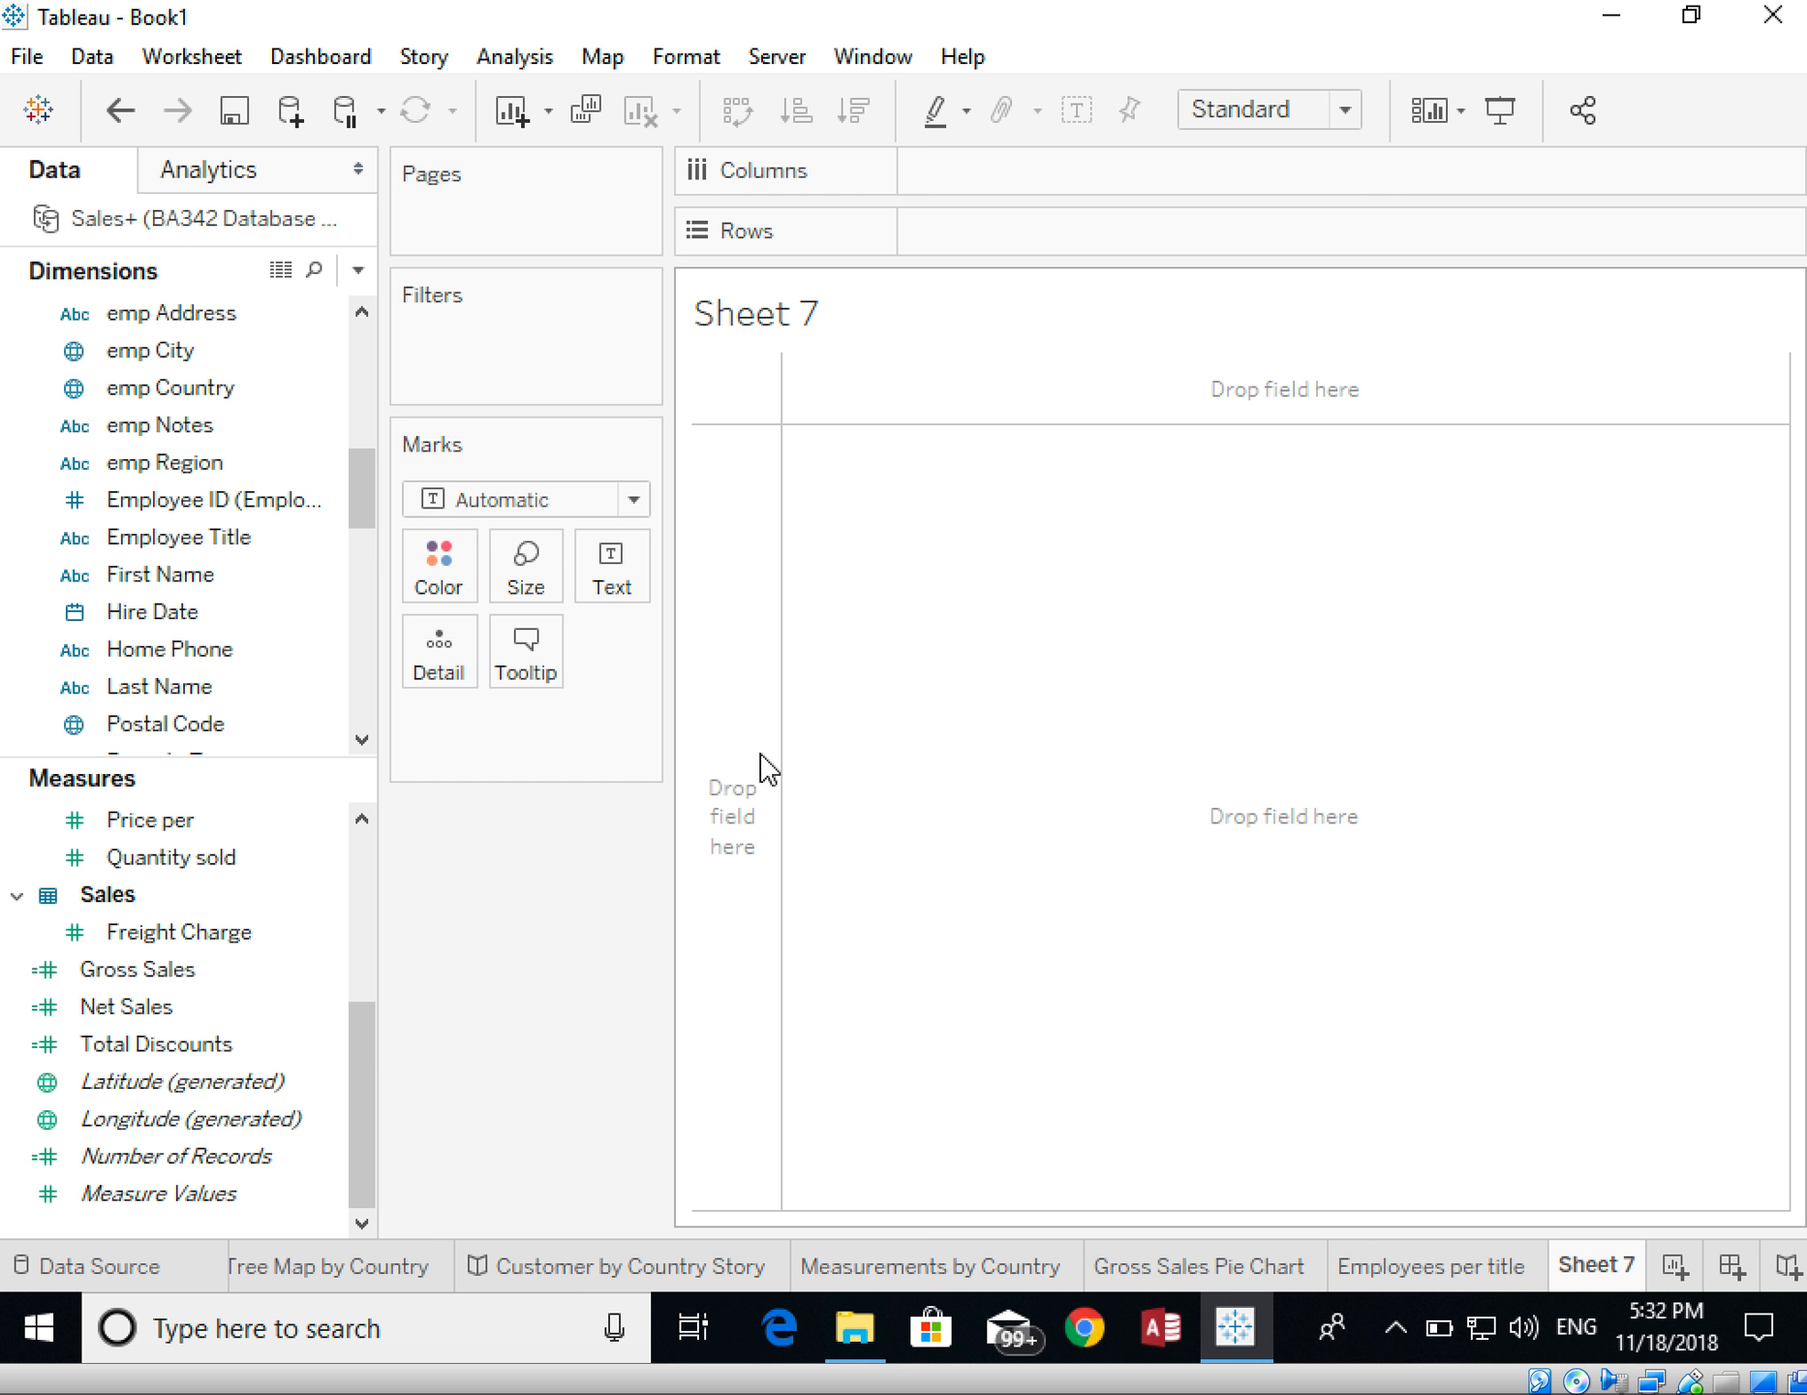
left_click(192, 471)
left_click_drag(341, 537, 994, 247)
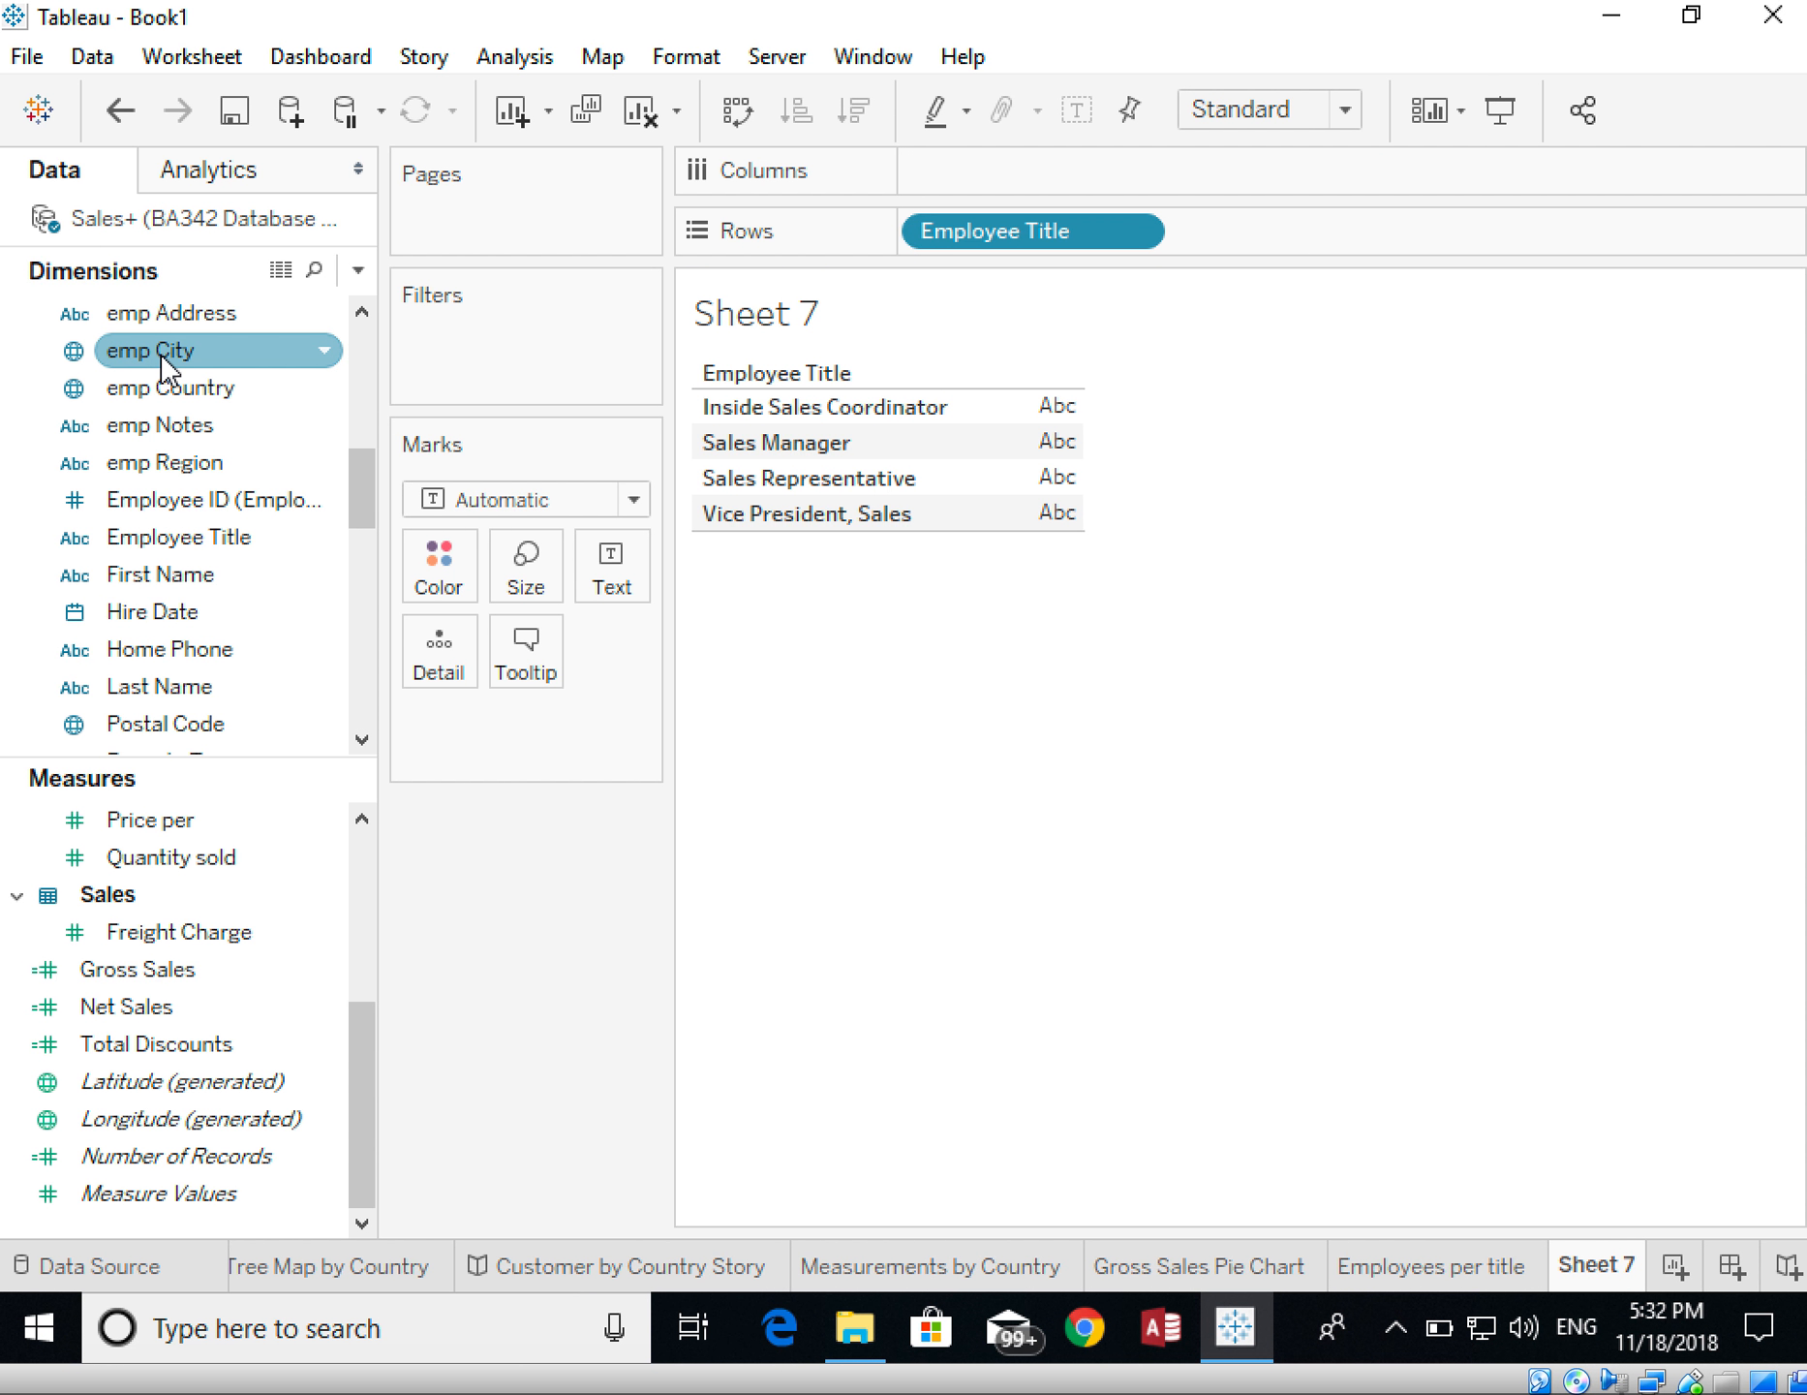
left_click_drag(162, 358, 1219, 254)
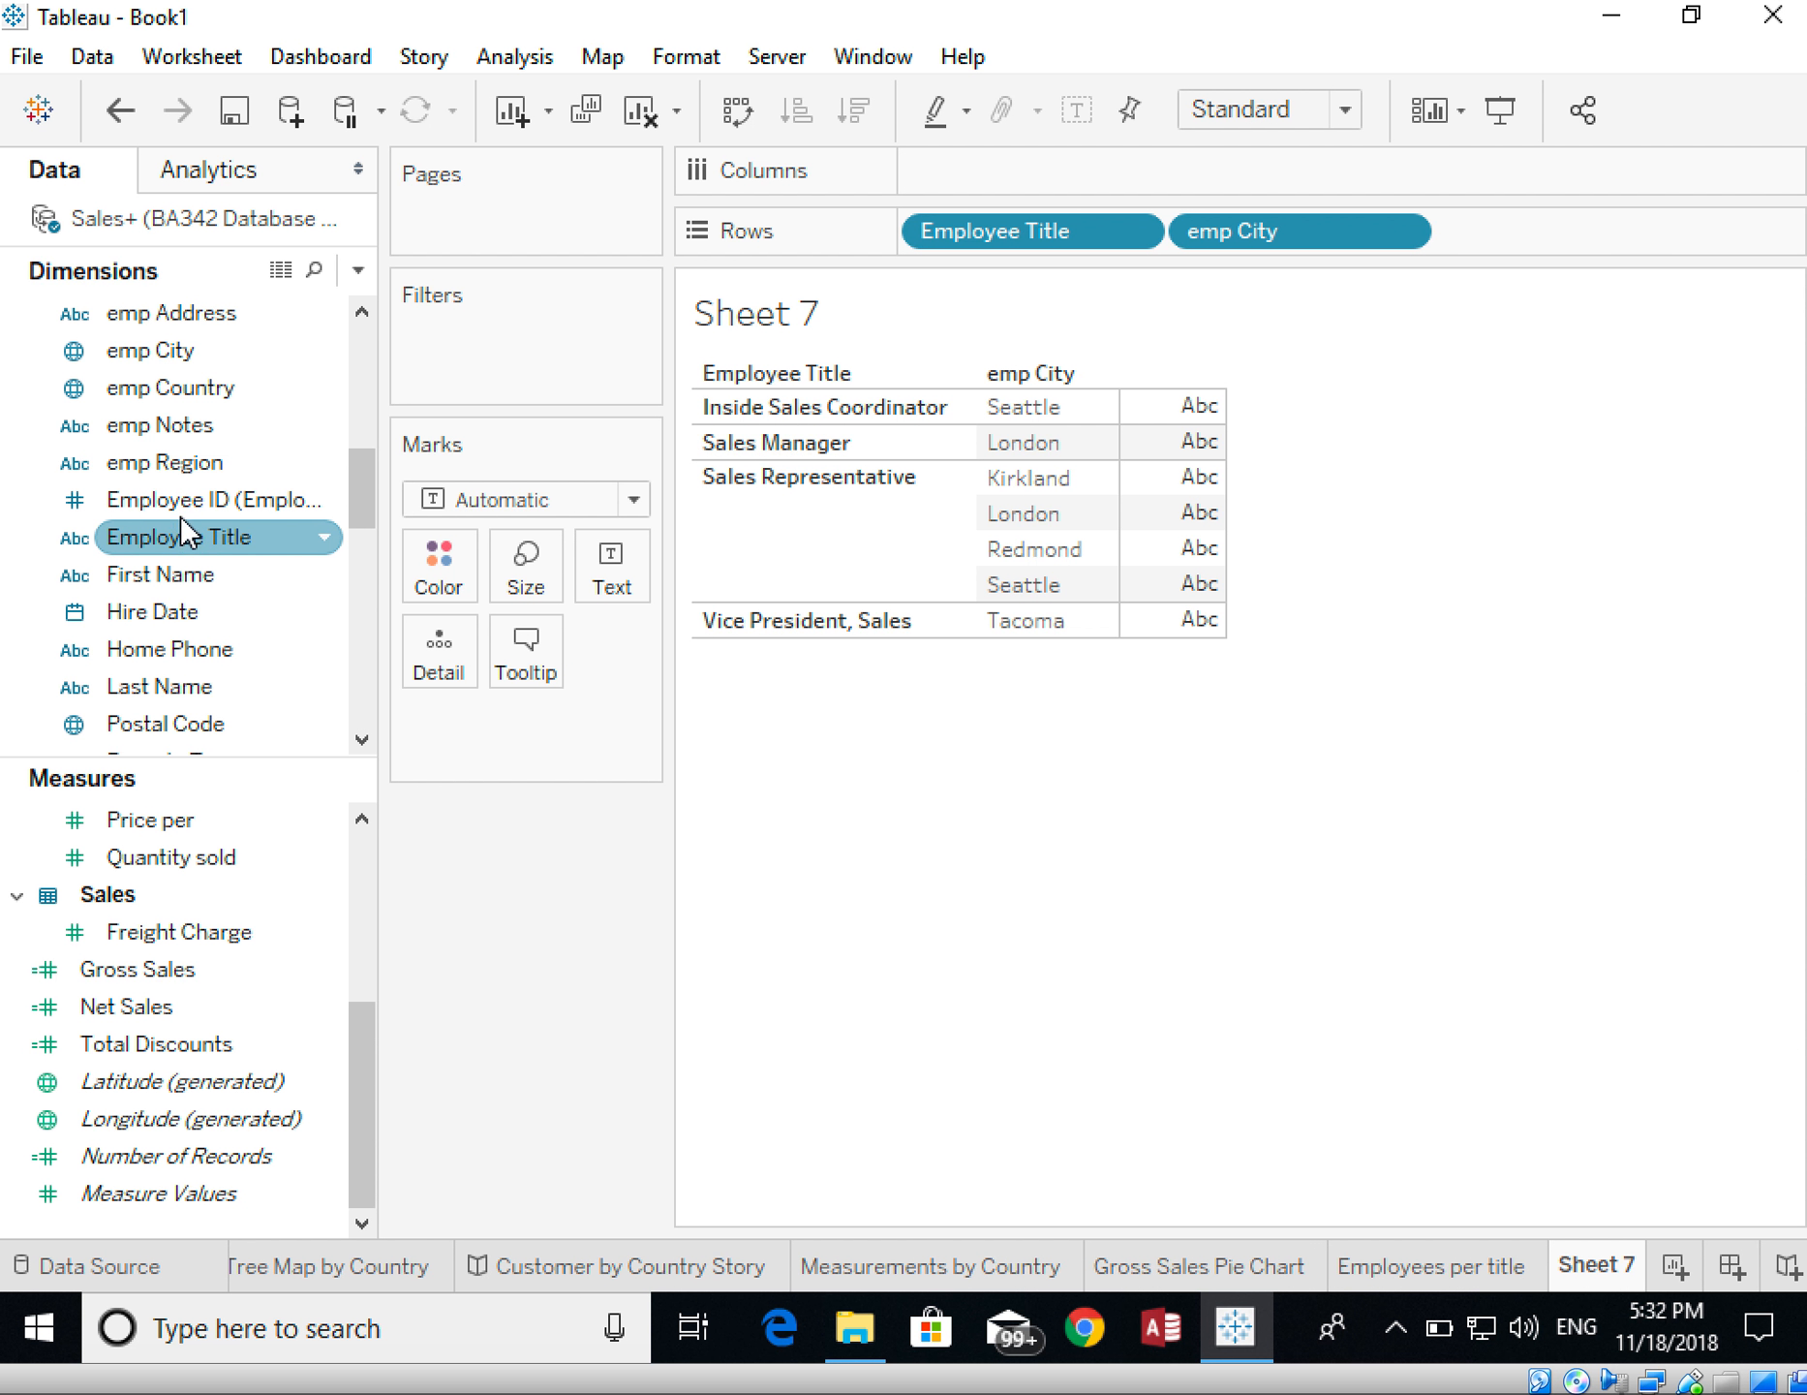
- Plot the distinct count of the Employees table's Employee ID as columns and label the bars with that Employee ID
mouse_move(178, 502)
left_mouse_down()
mouse_move(924, 222)
mouse_move(981, 181)
left_mouse_up()
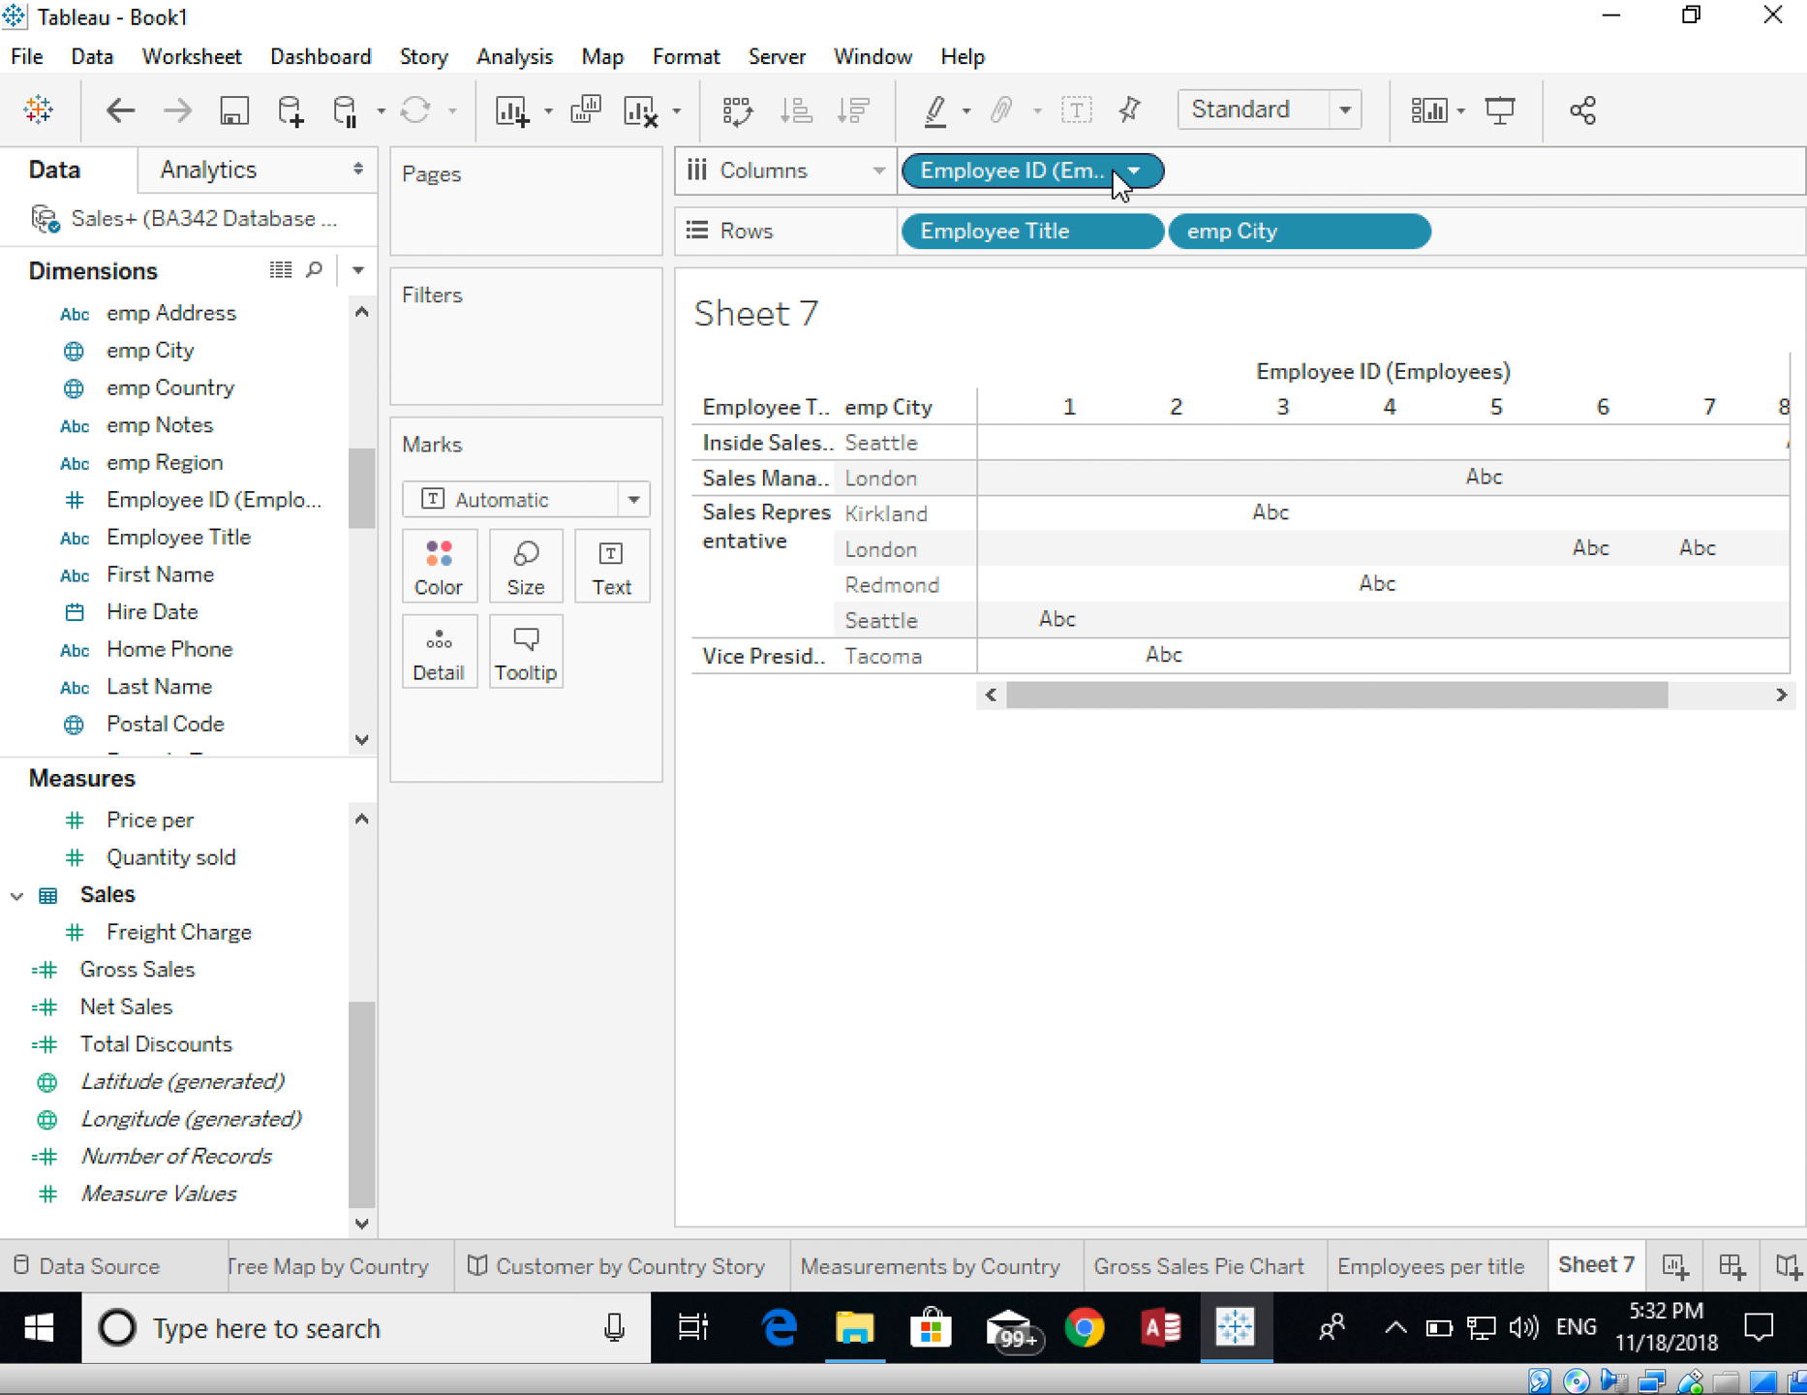
left_click(1133, 174)
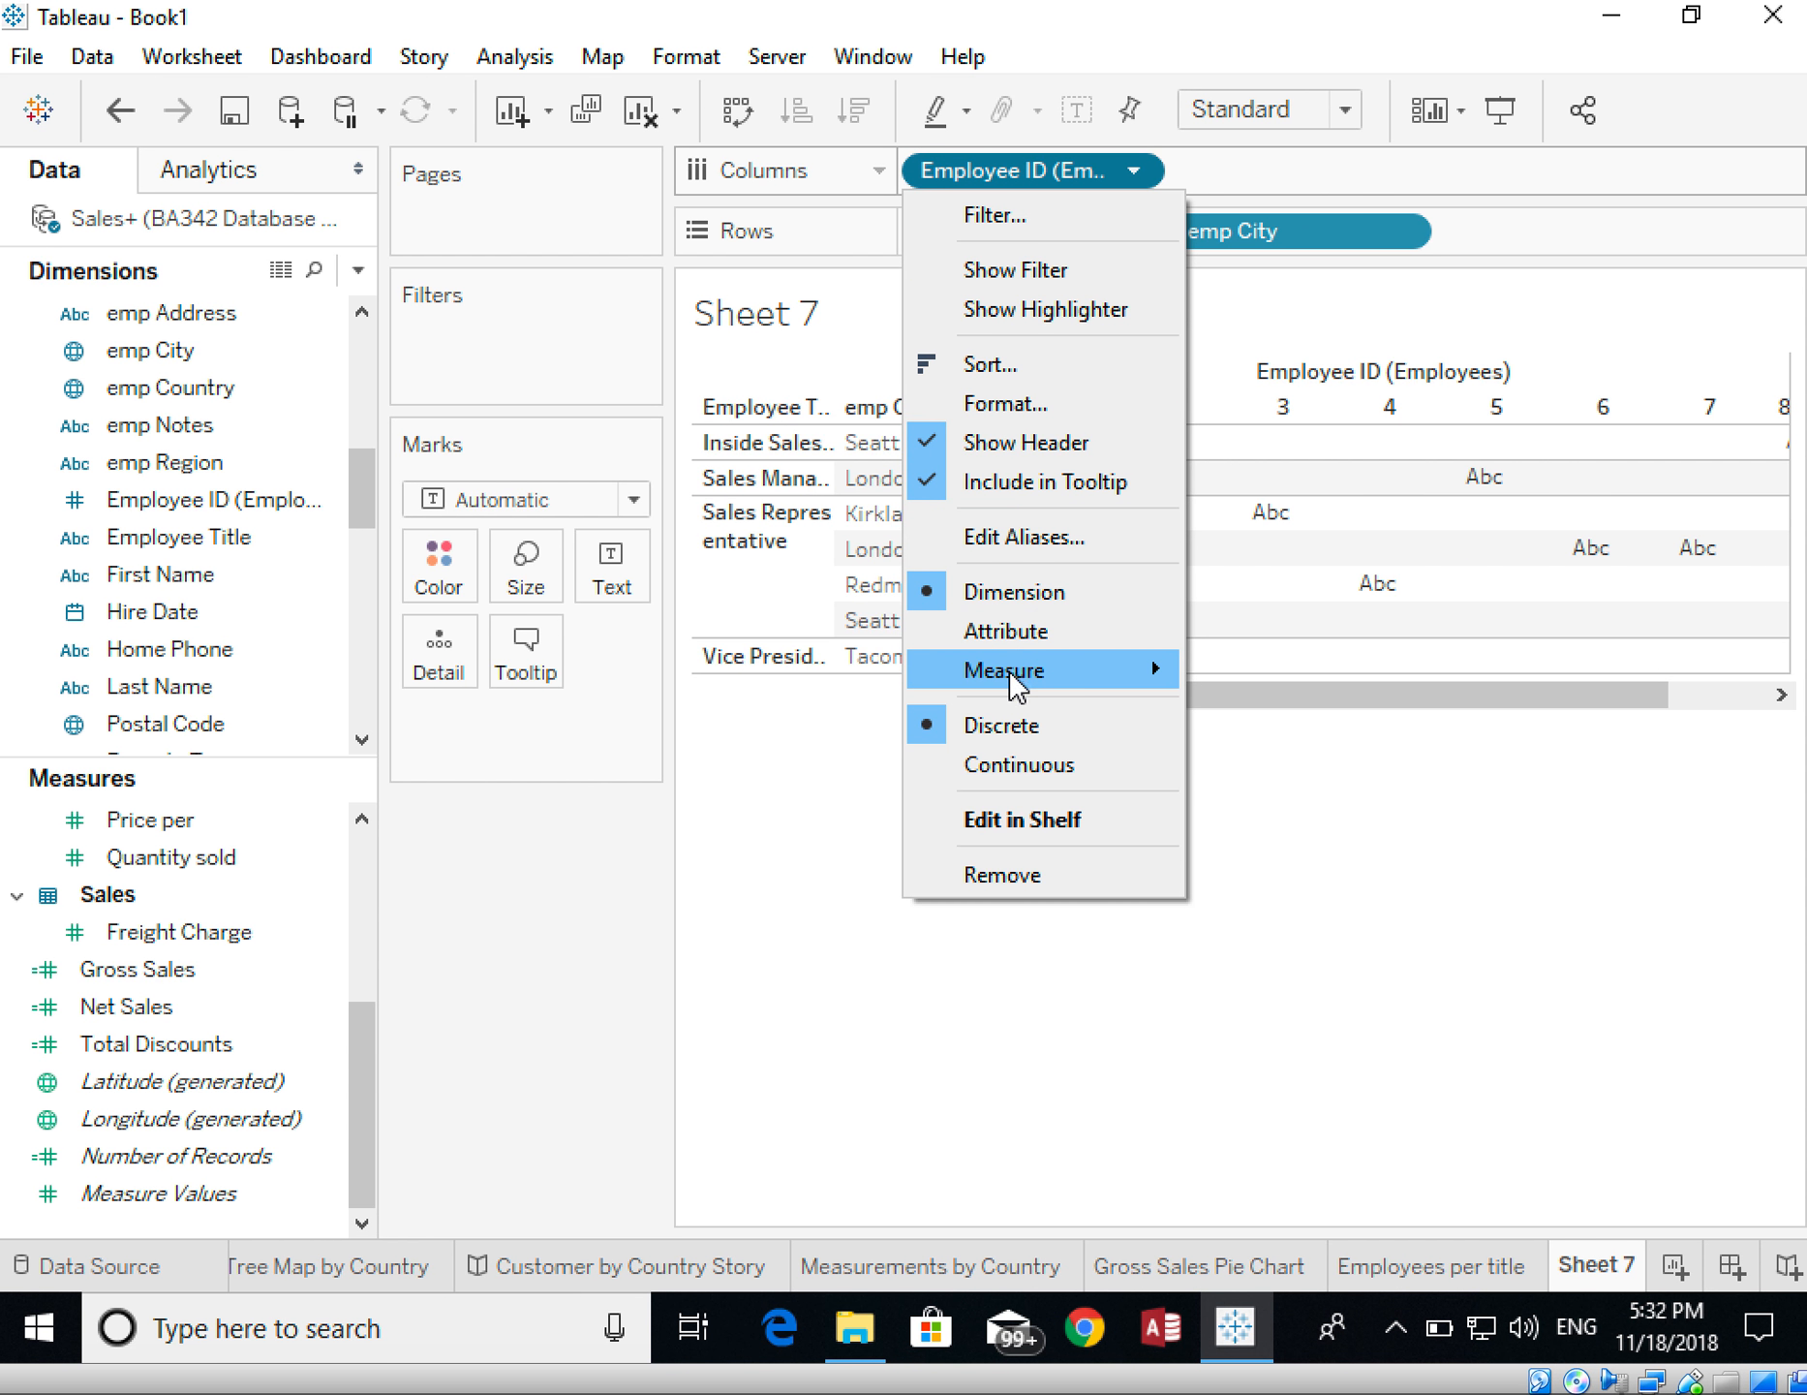
mouse_move(1159, 681)
left_click(1261, 834)
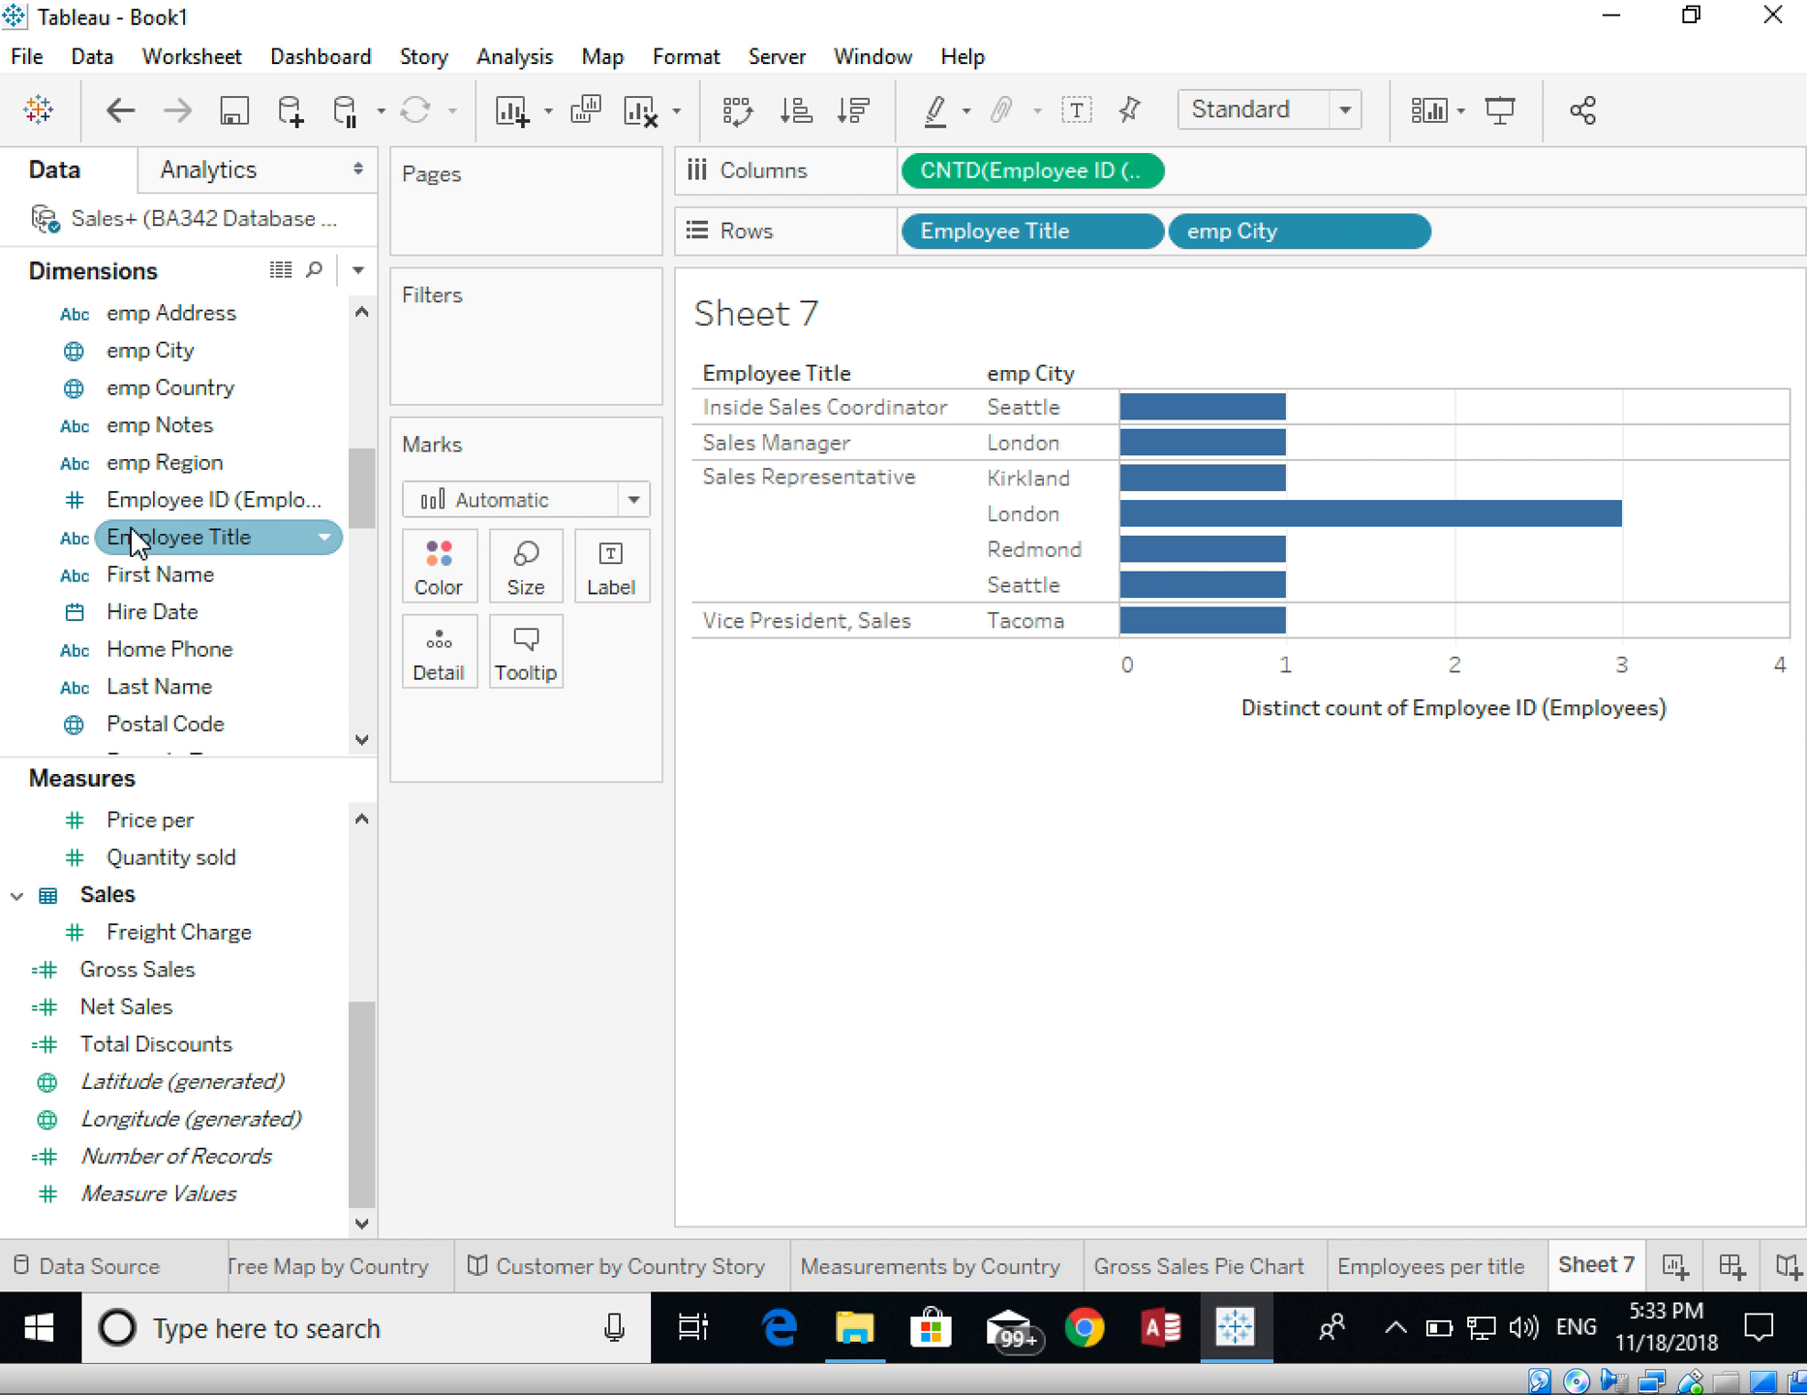
left_click_drag(135, 507, 612, 587)
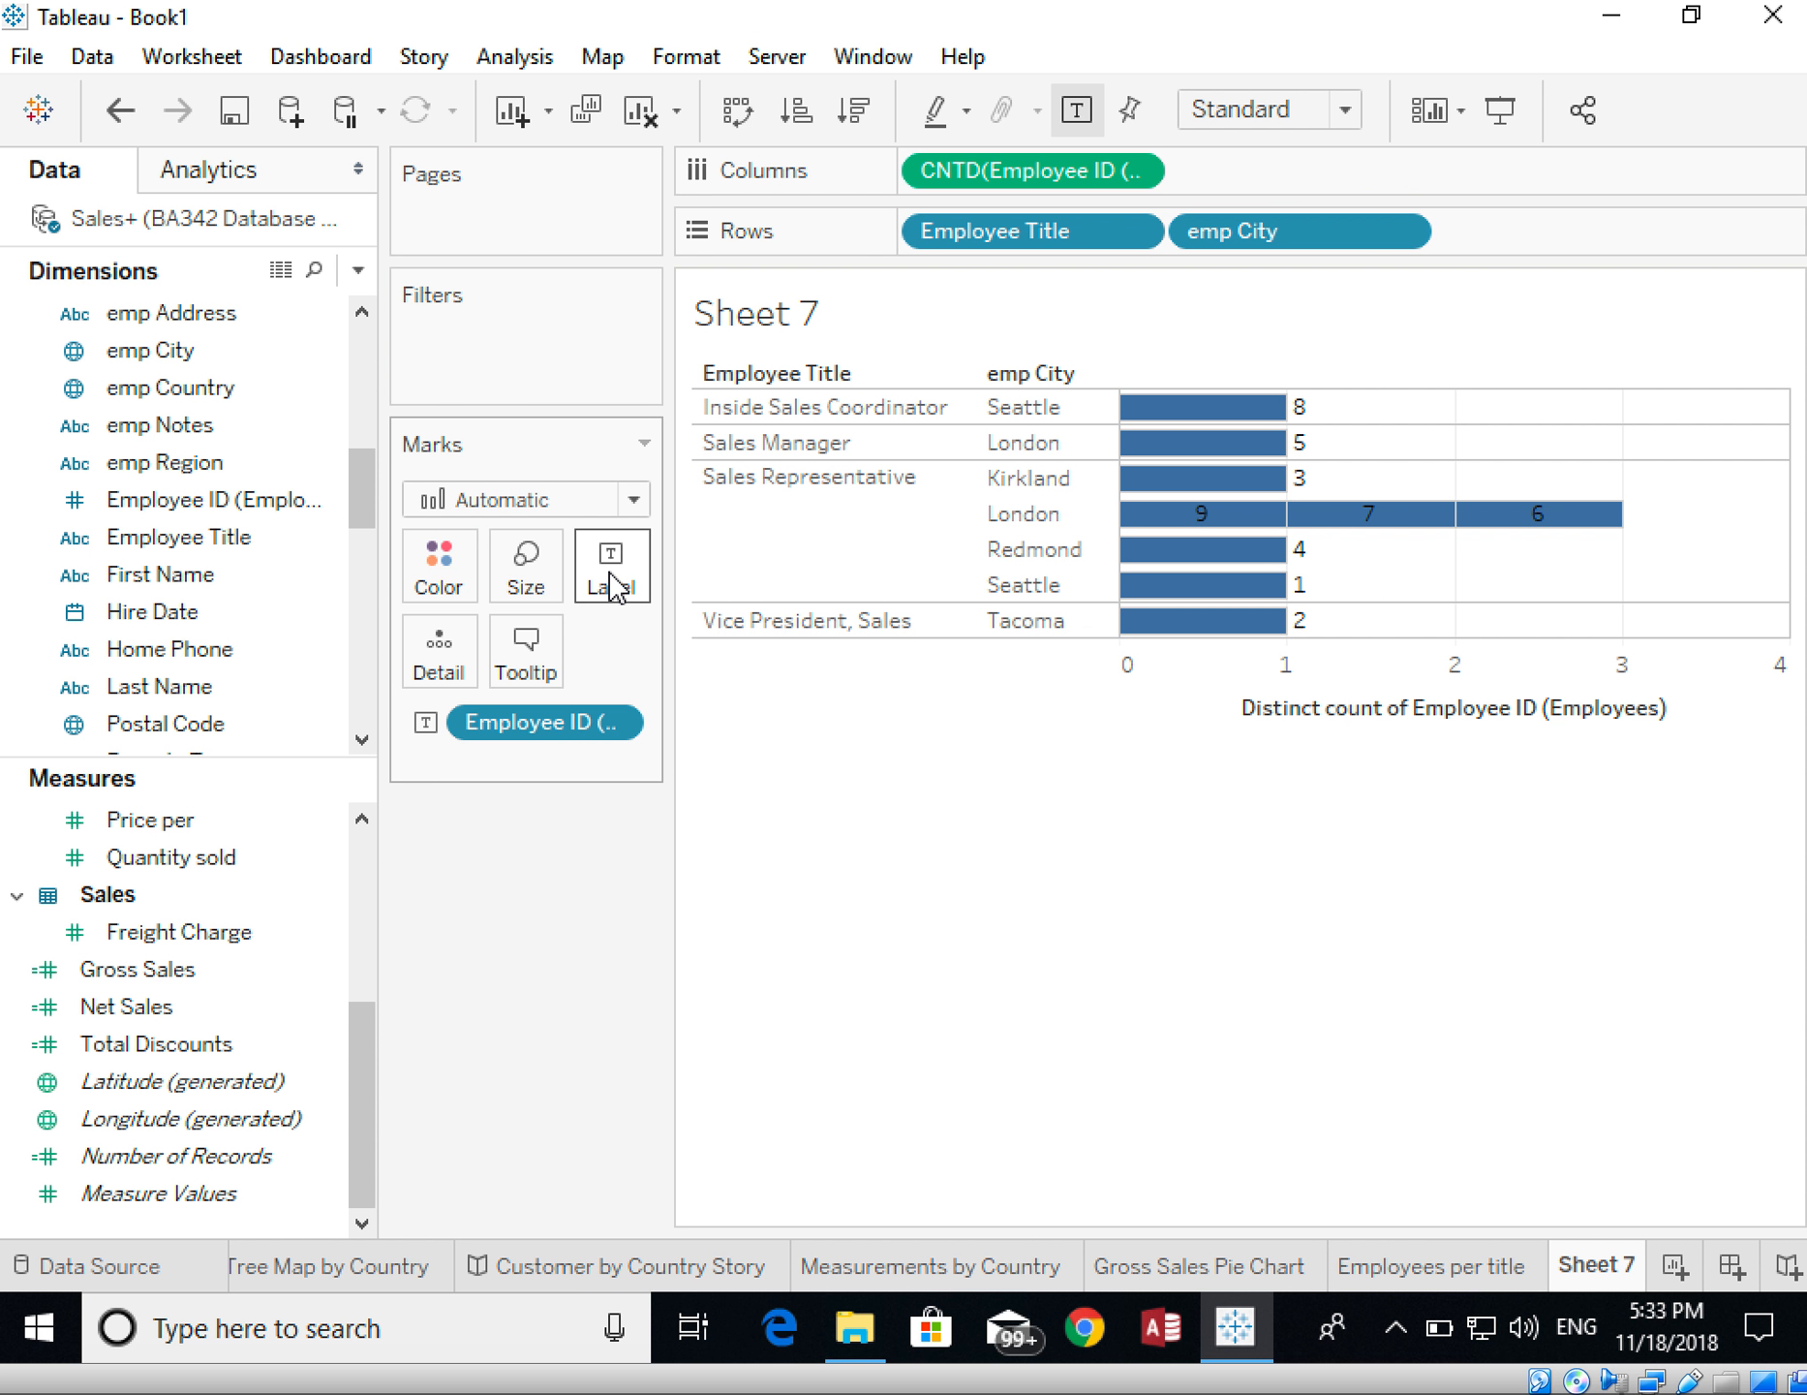
left_click(136, 505)
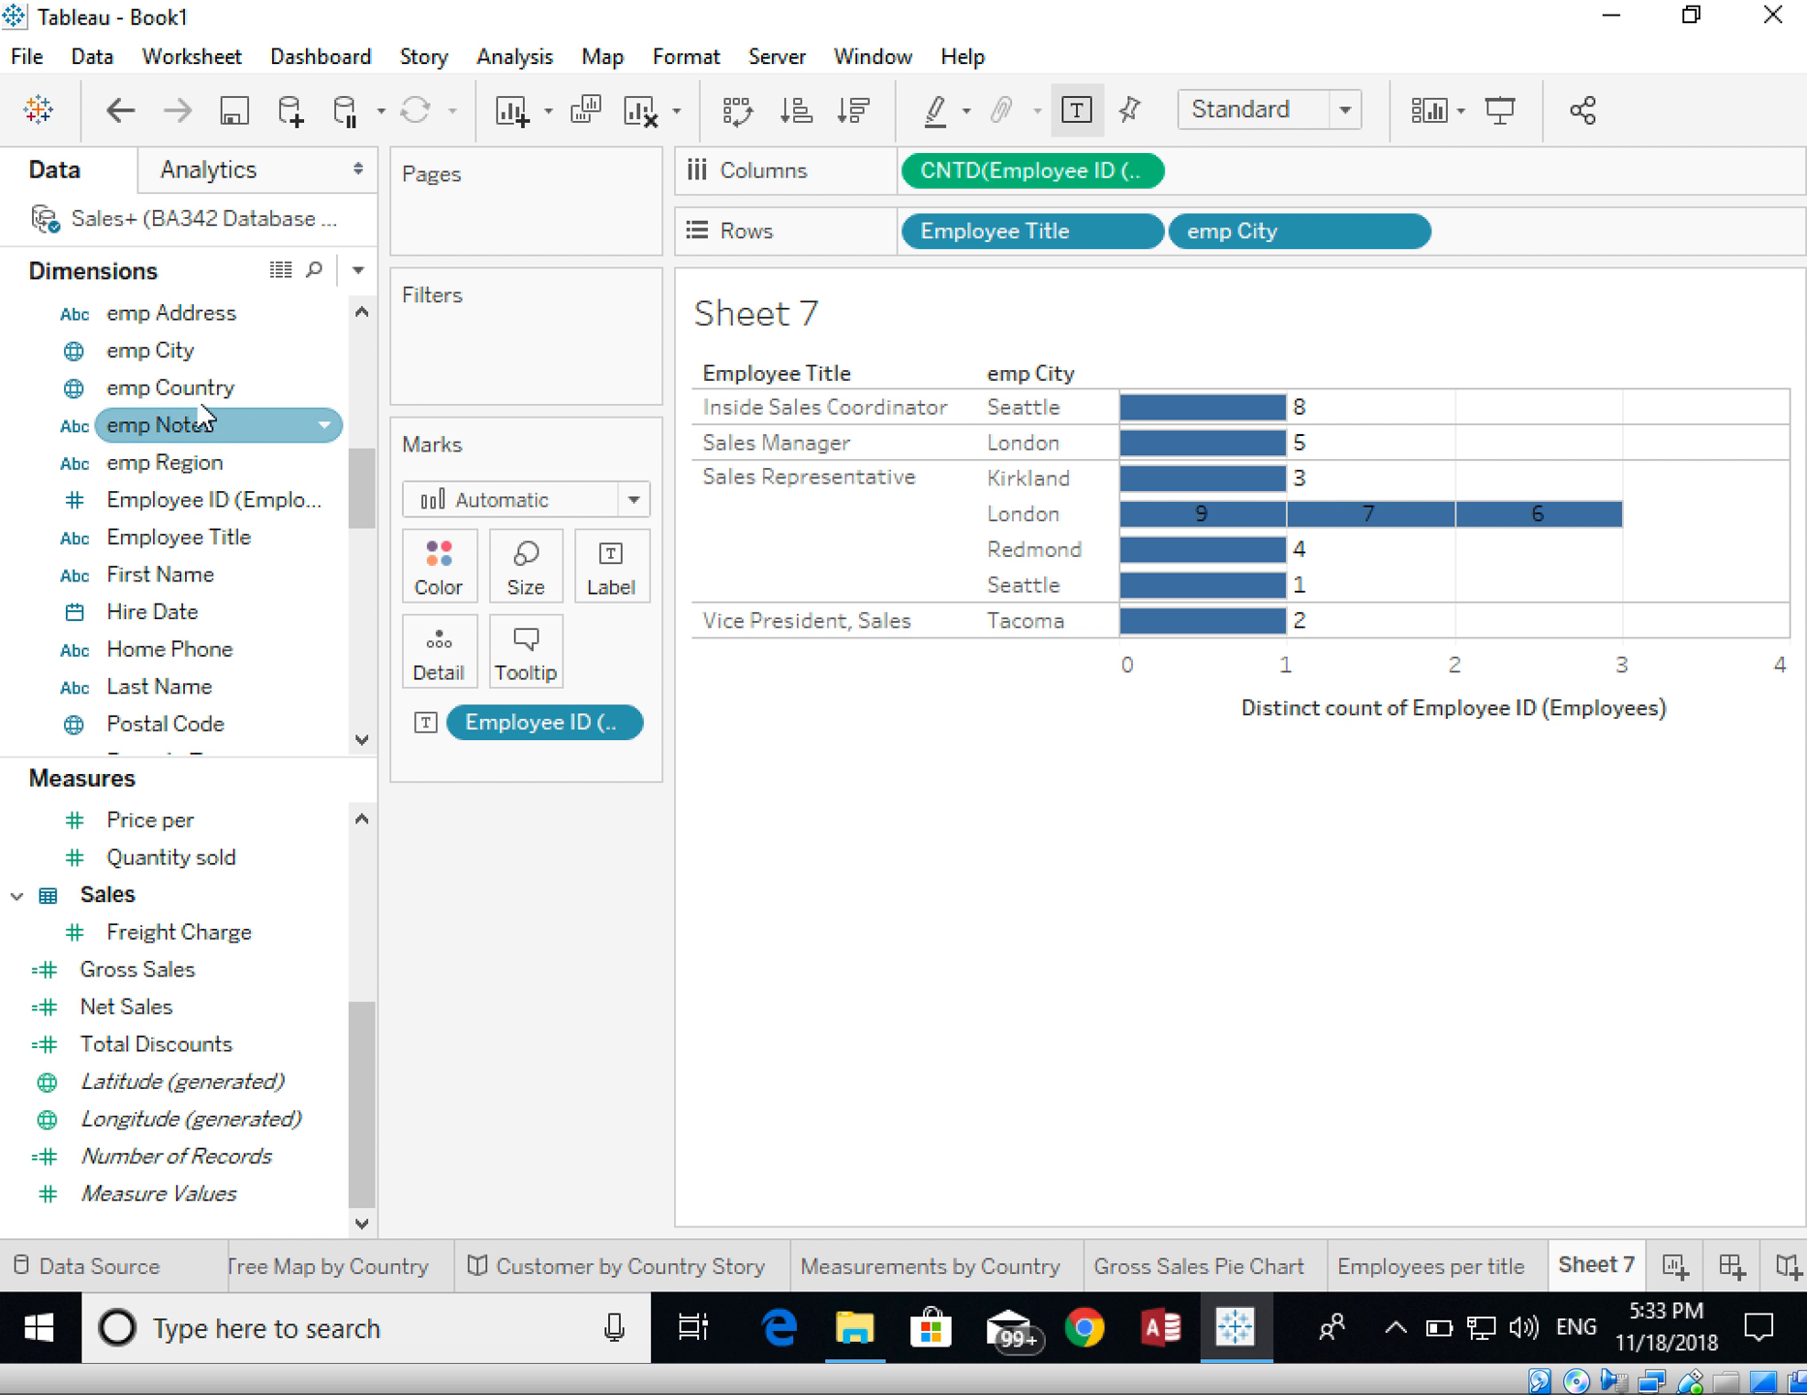
- Rename the emp City field as Employee City and widen its row header column to fit the full name
right_click(176, 355)
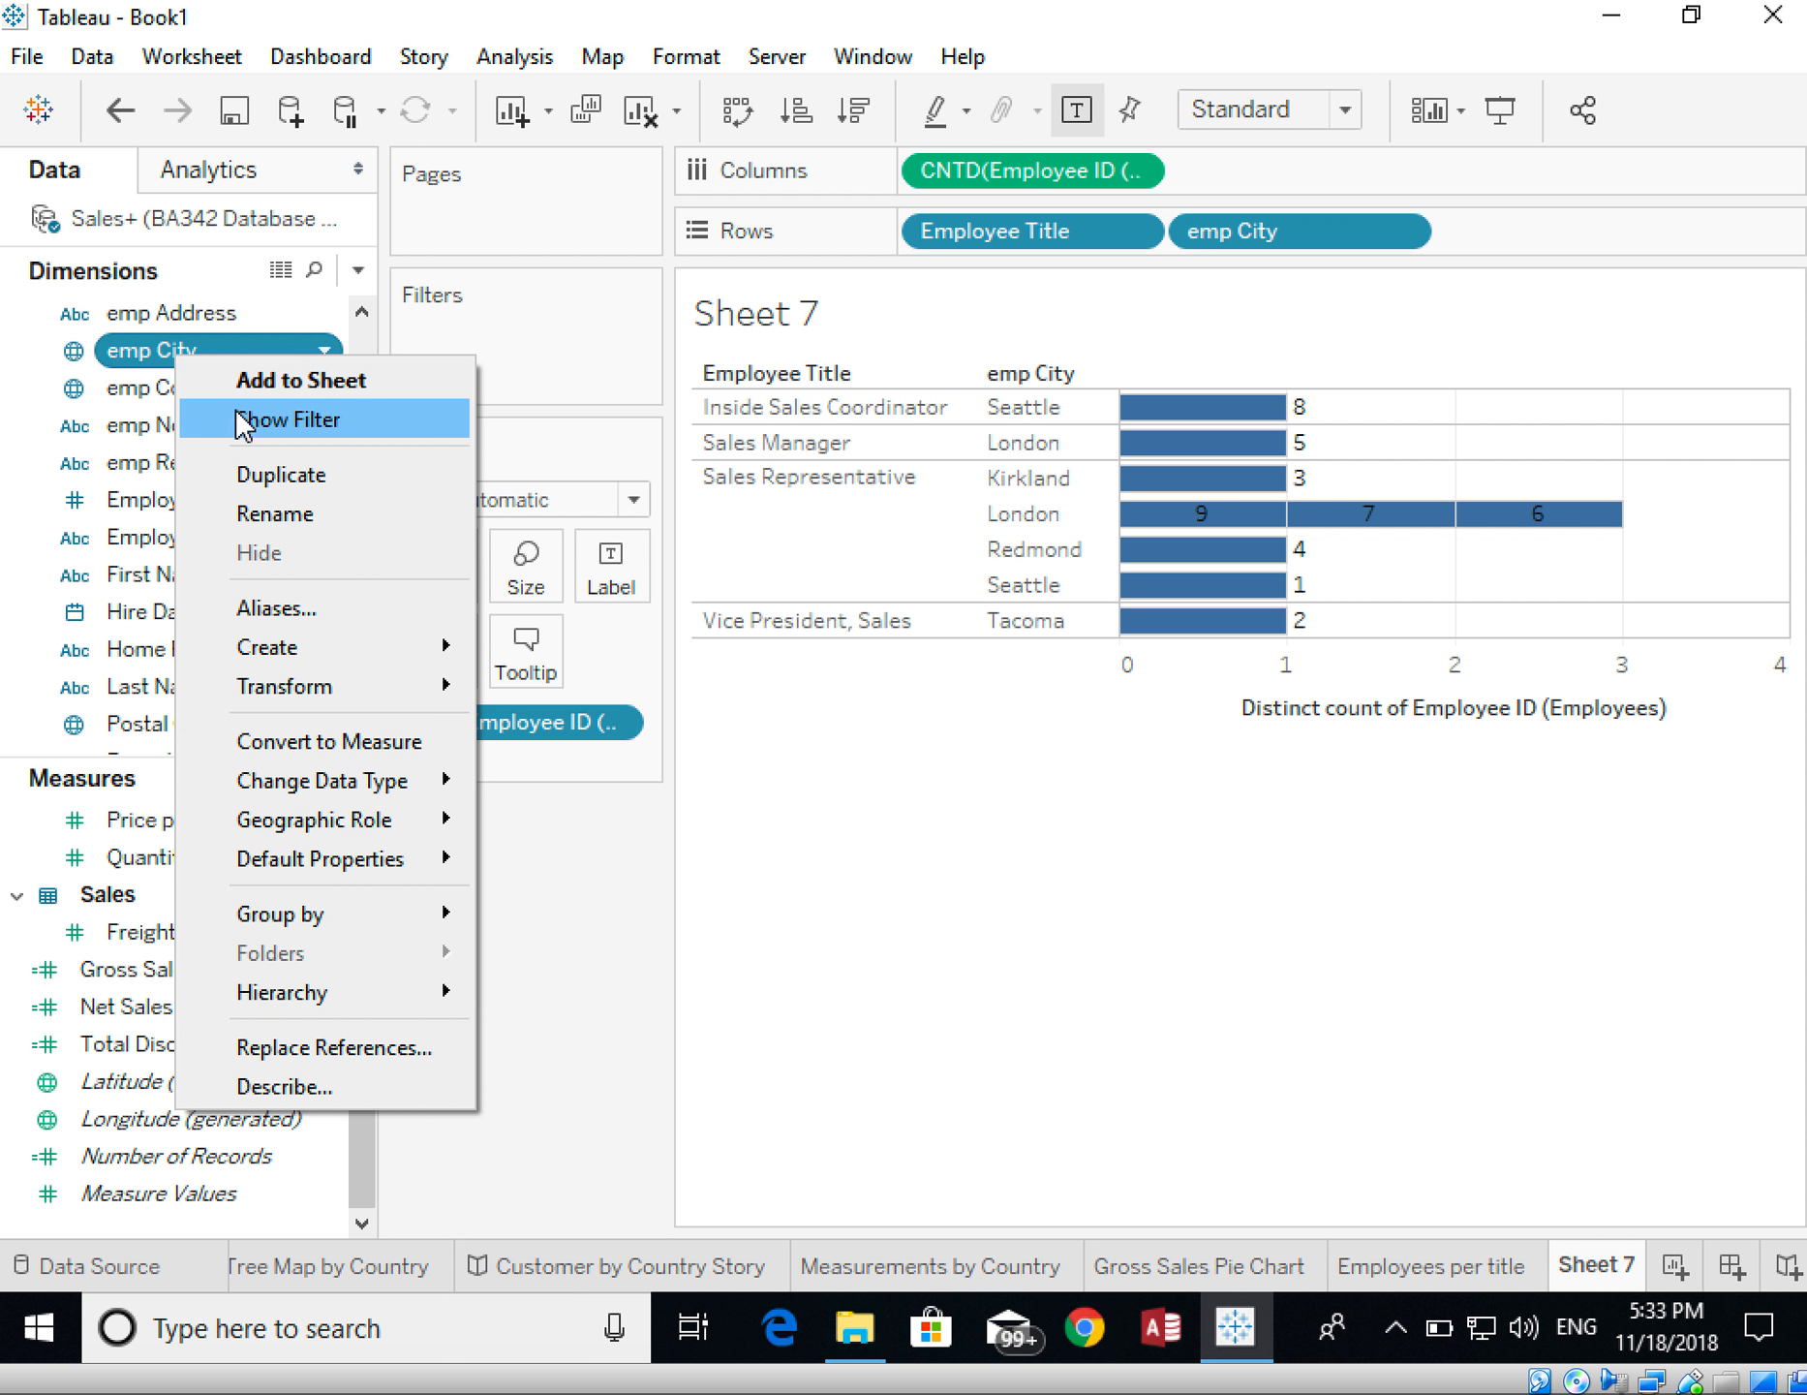
left_click(253, 505)
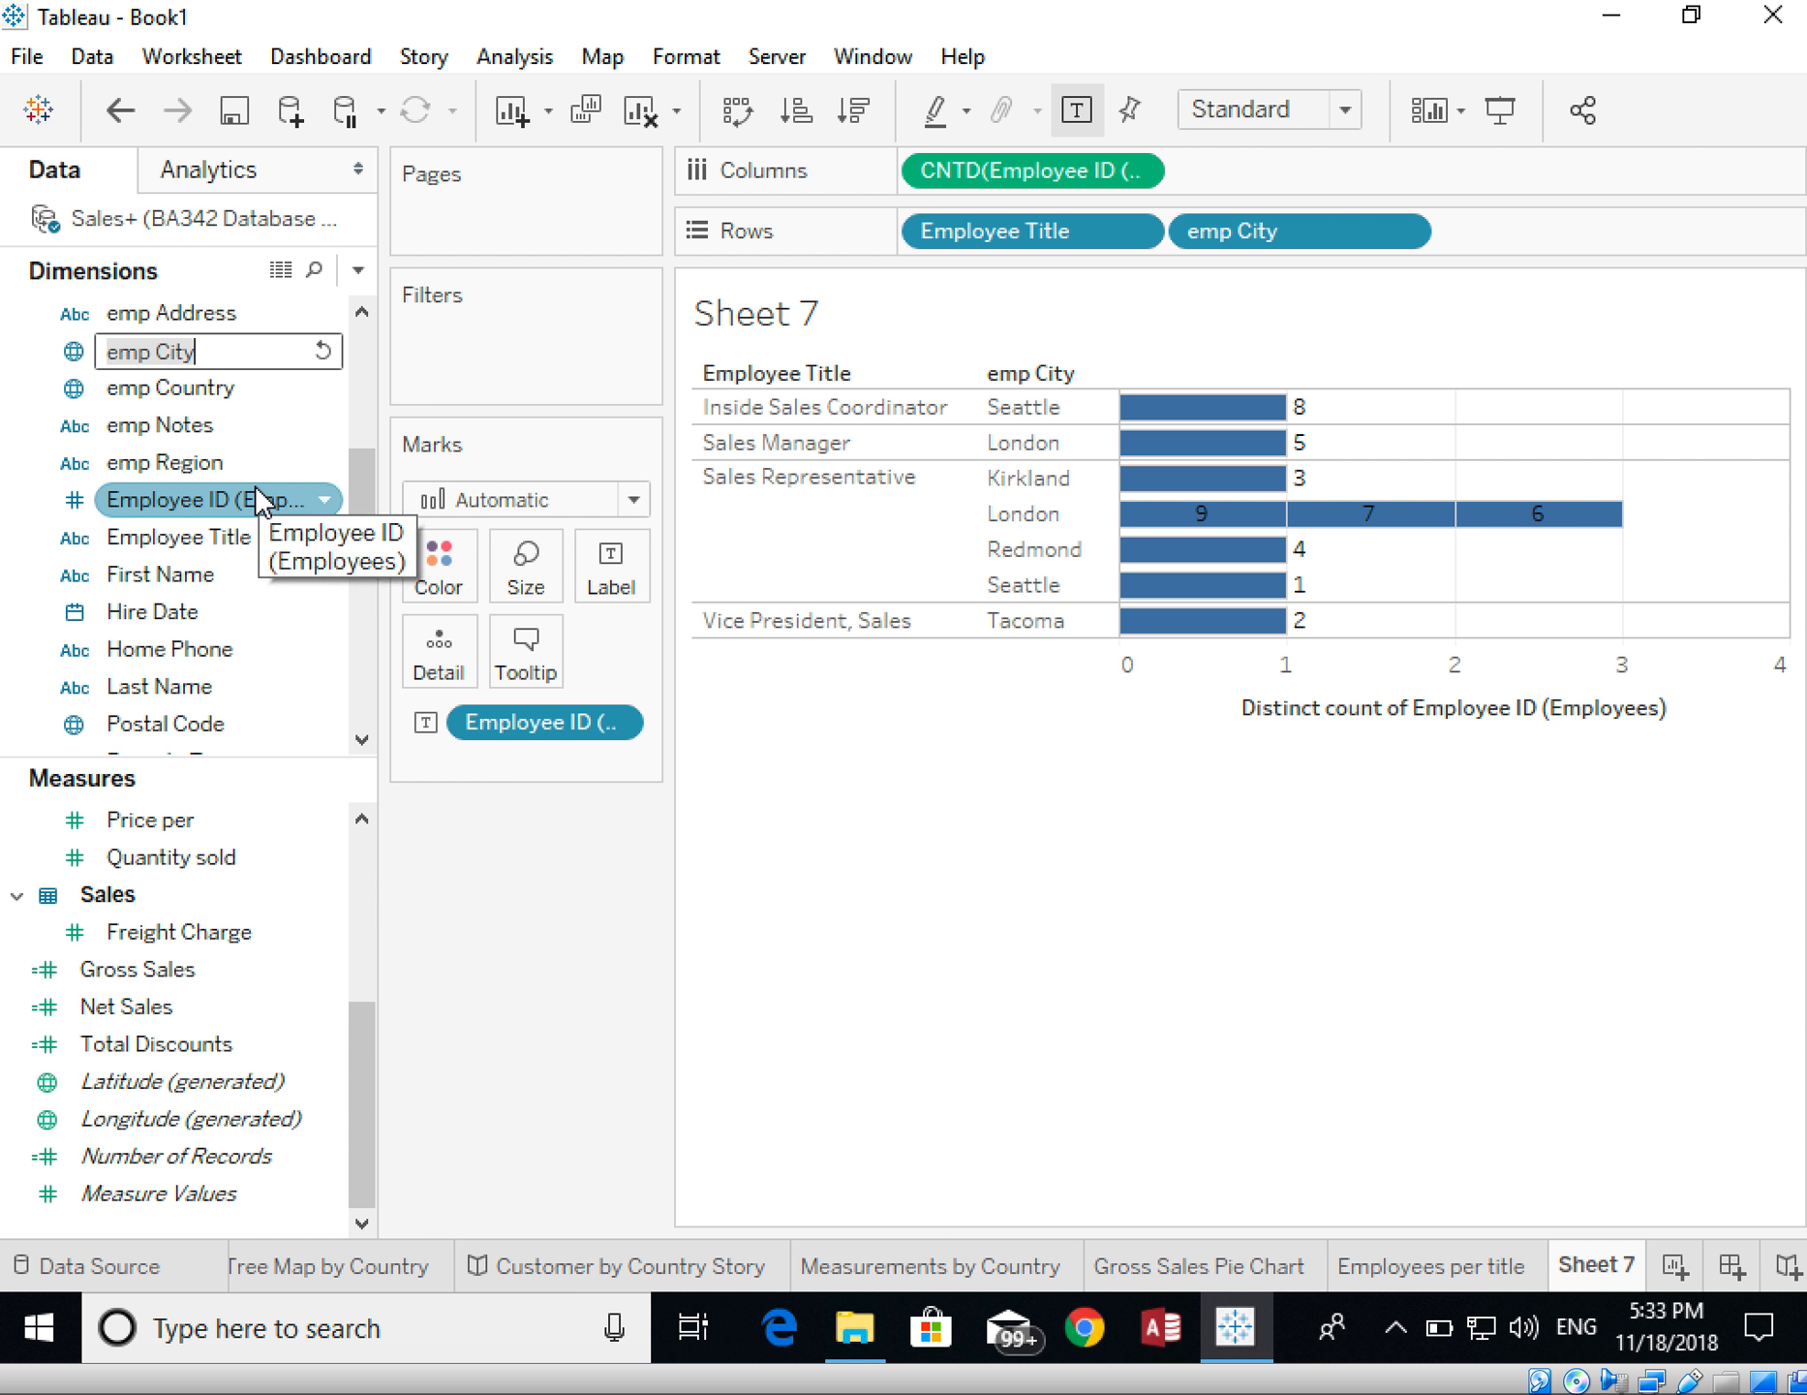
type("Employee City")
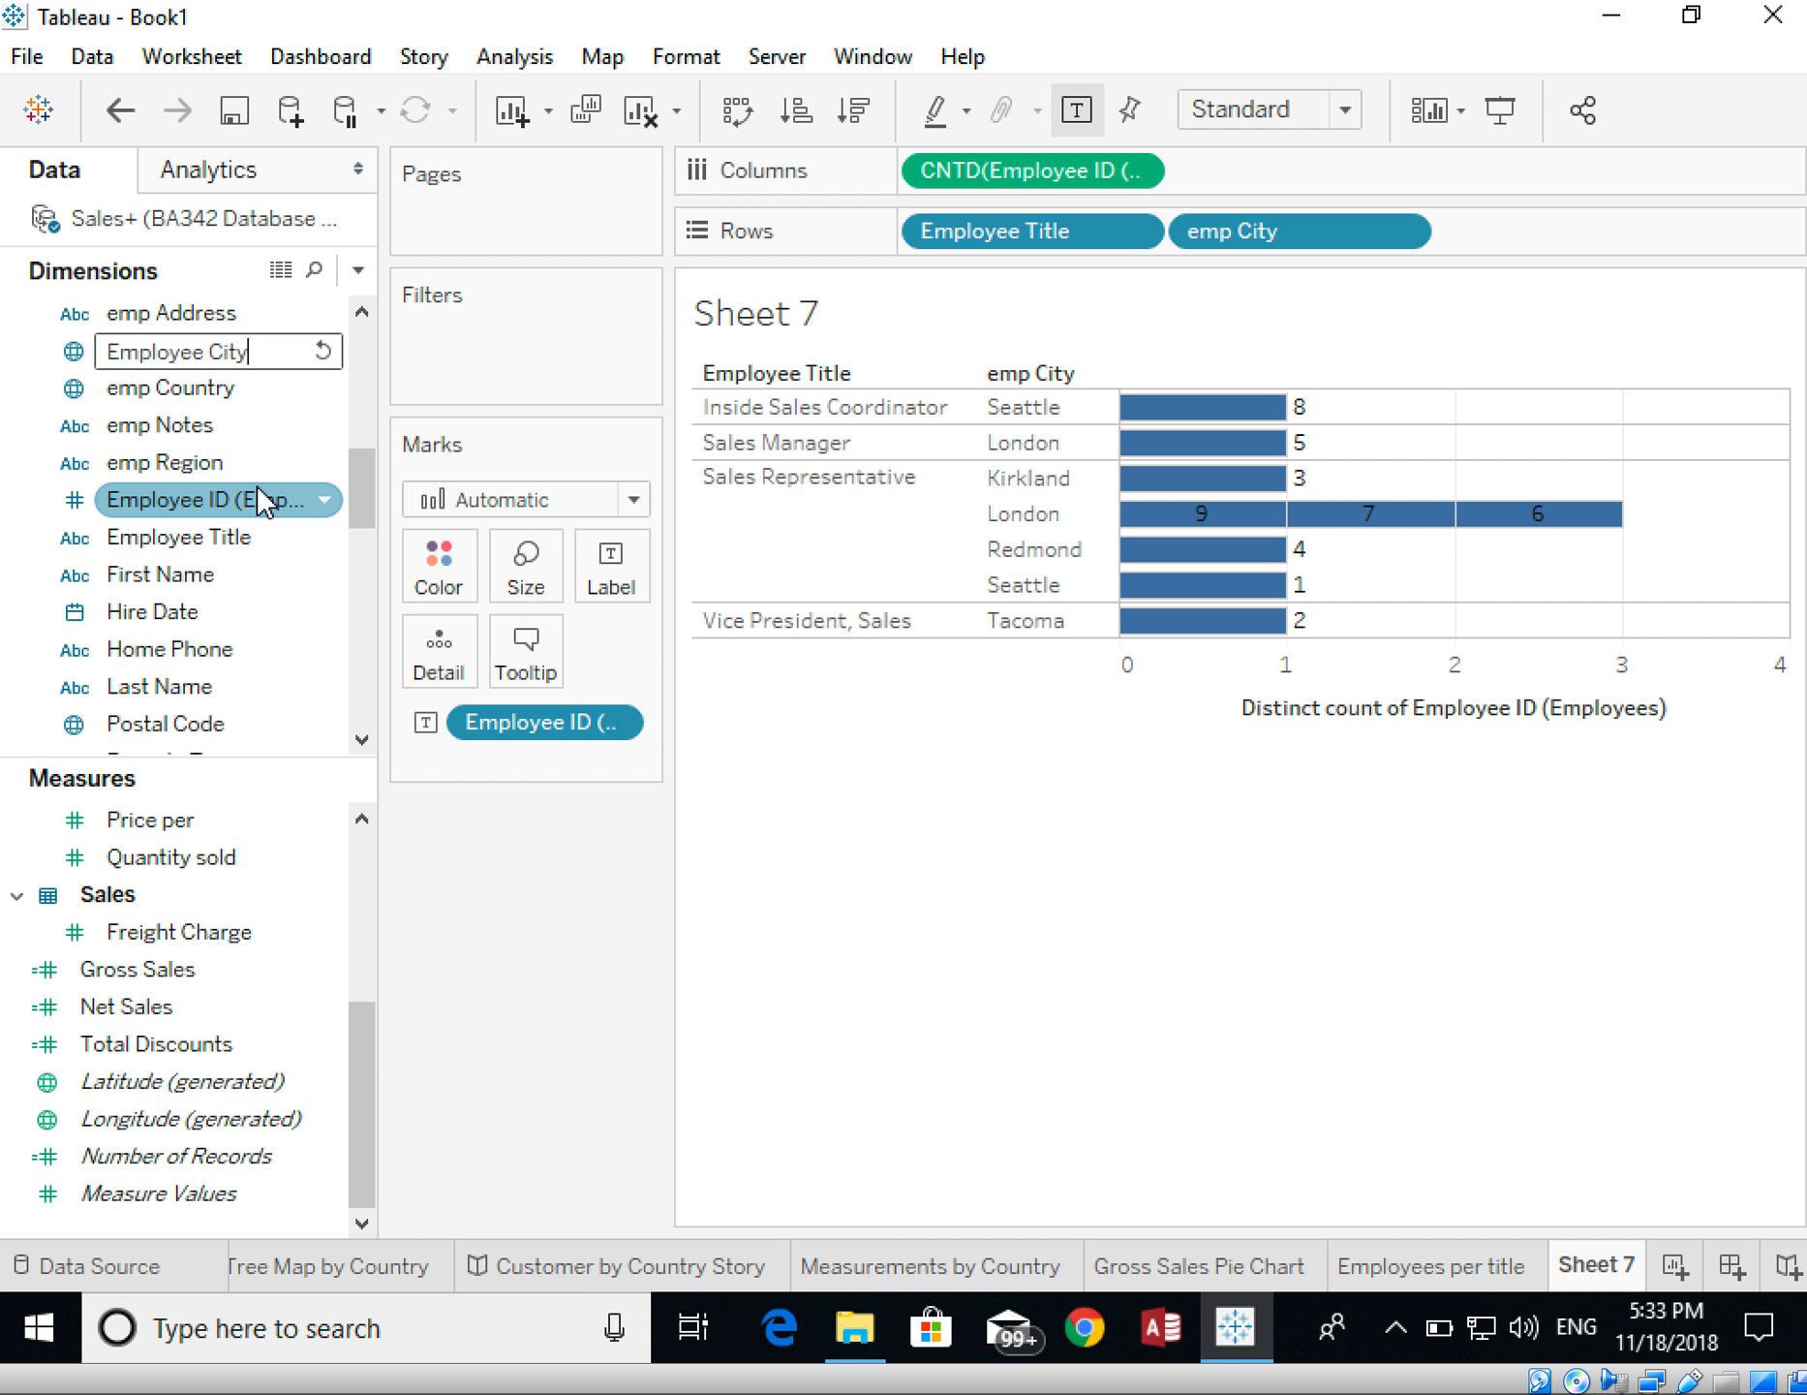
key("Return")
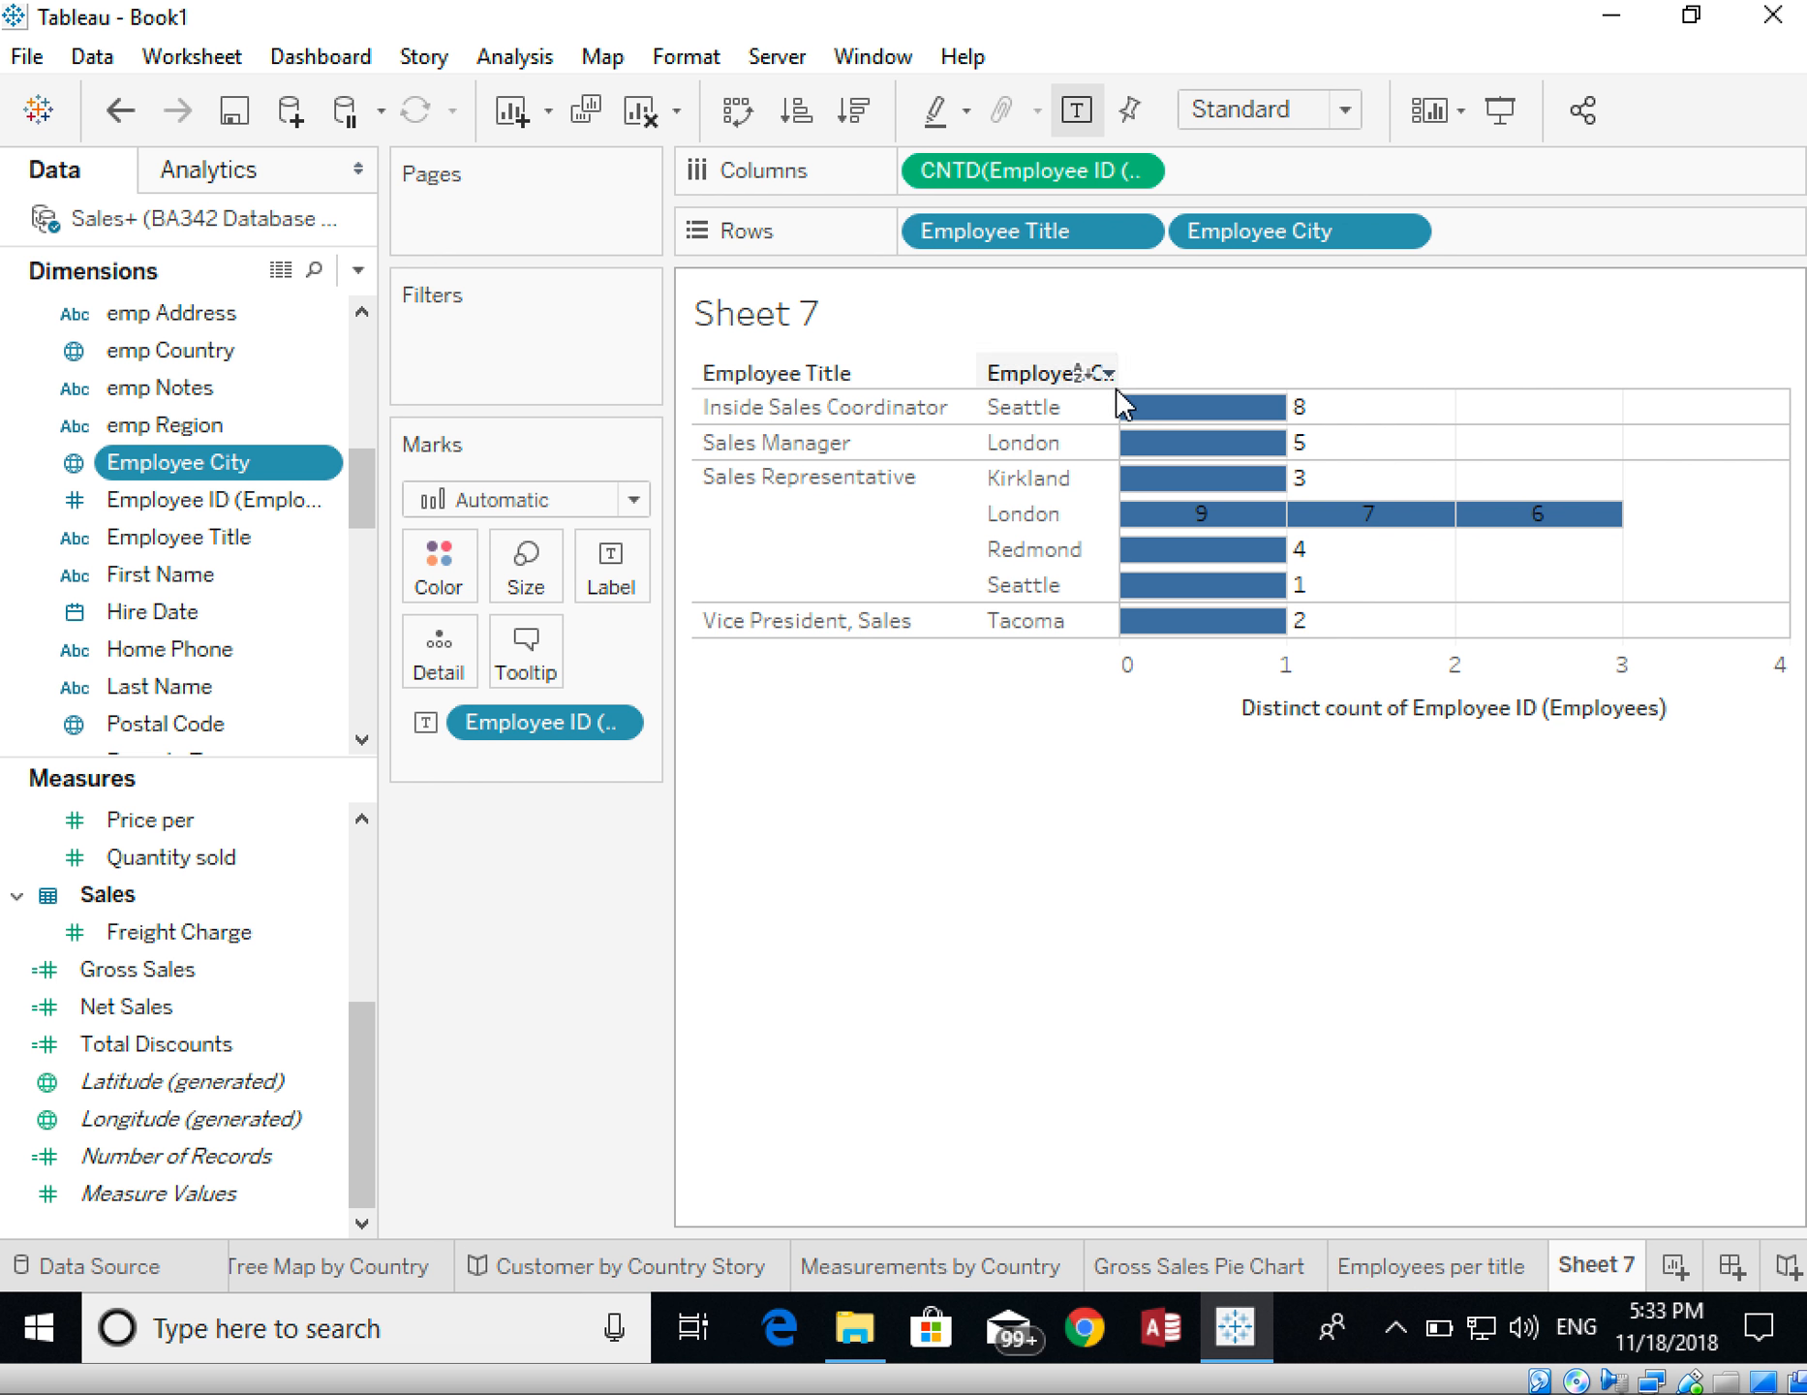
left_click_drag(1119, 407, 1169, 403)
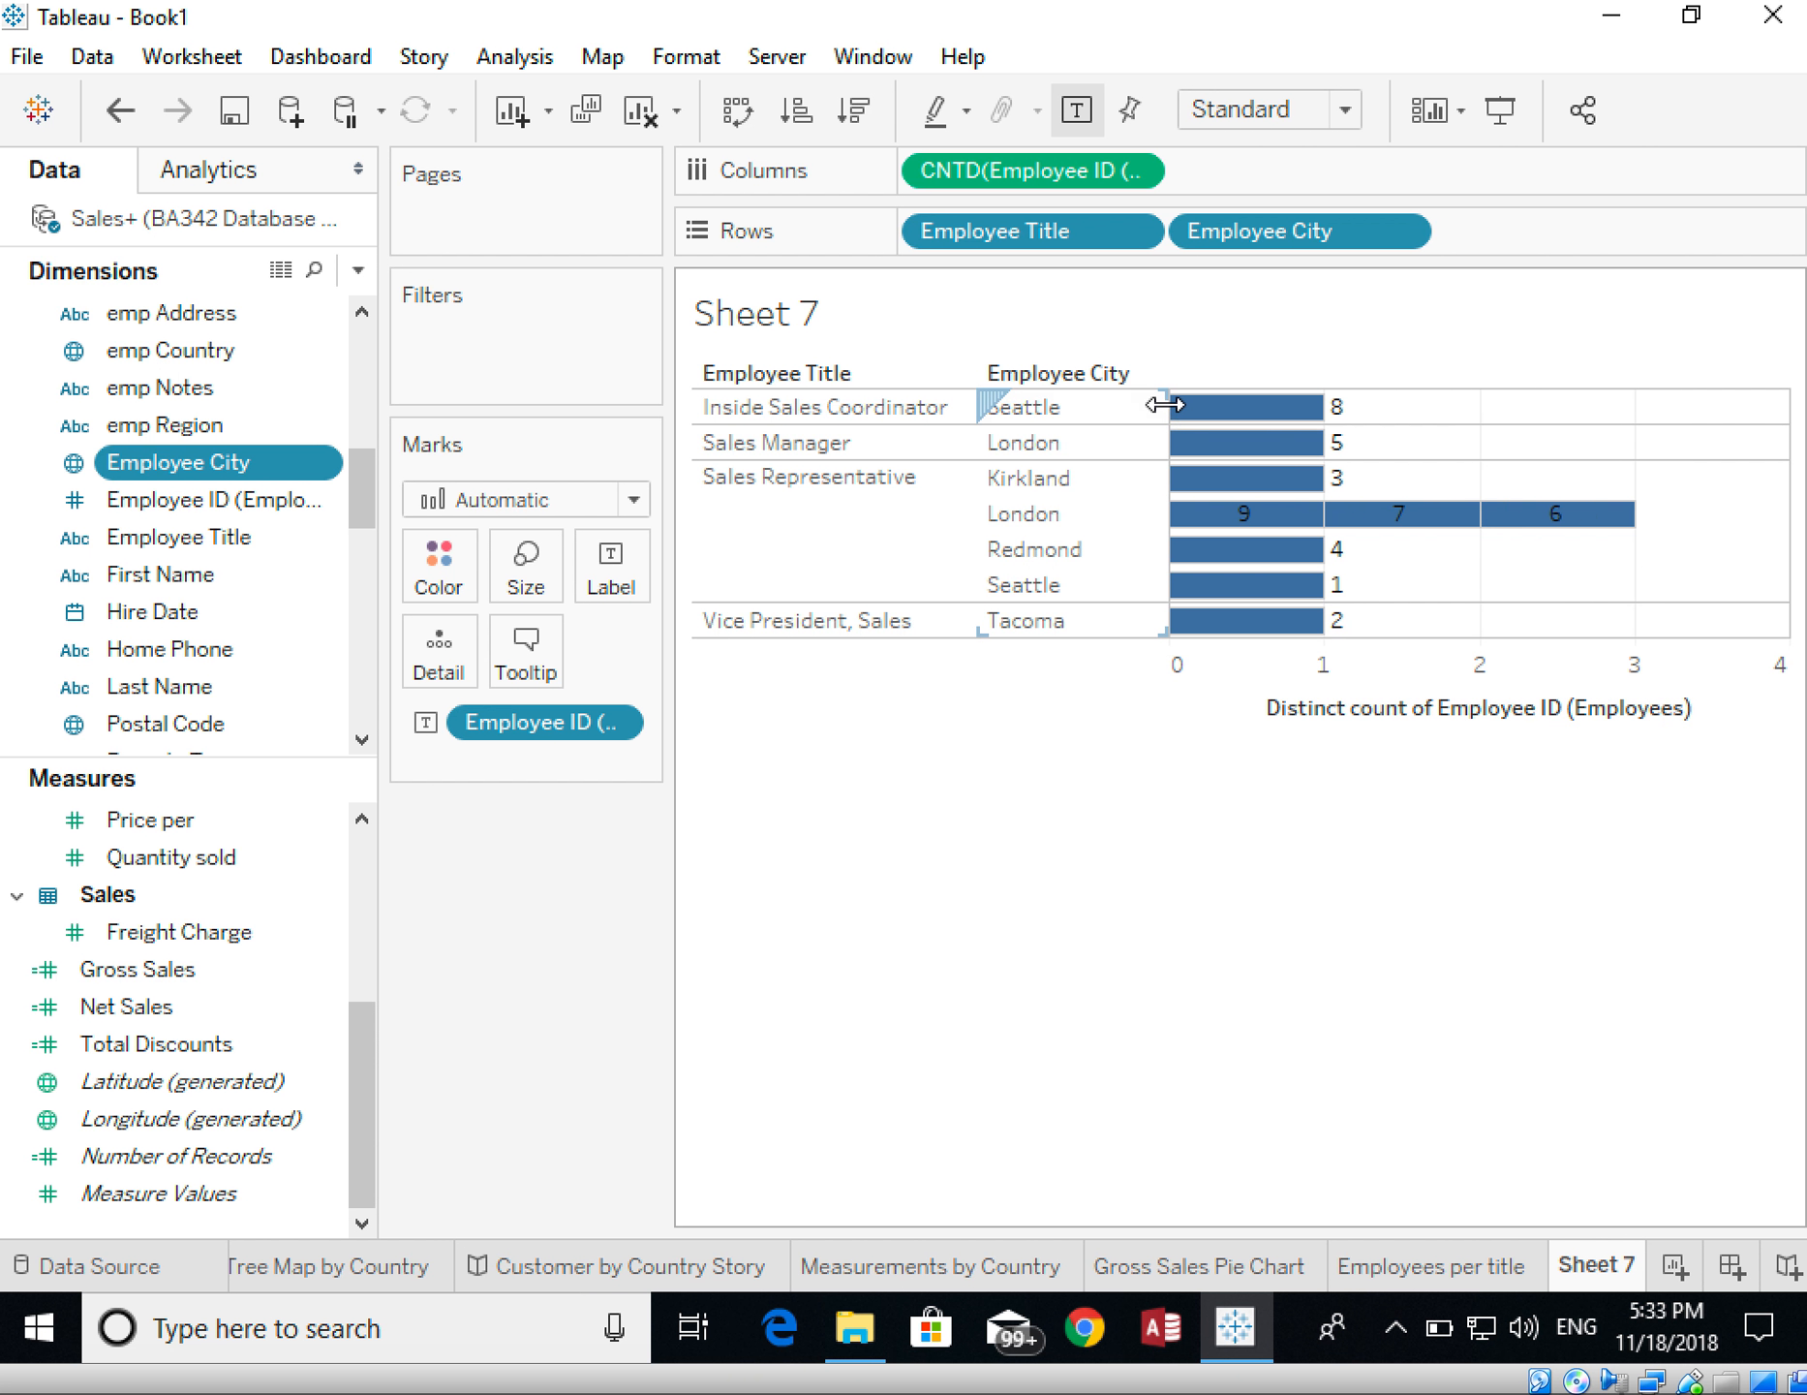
- Set the title of the horizontal distinct count axis to Count of Employees
right_click(1278, 726)
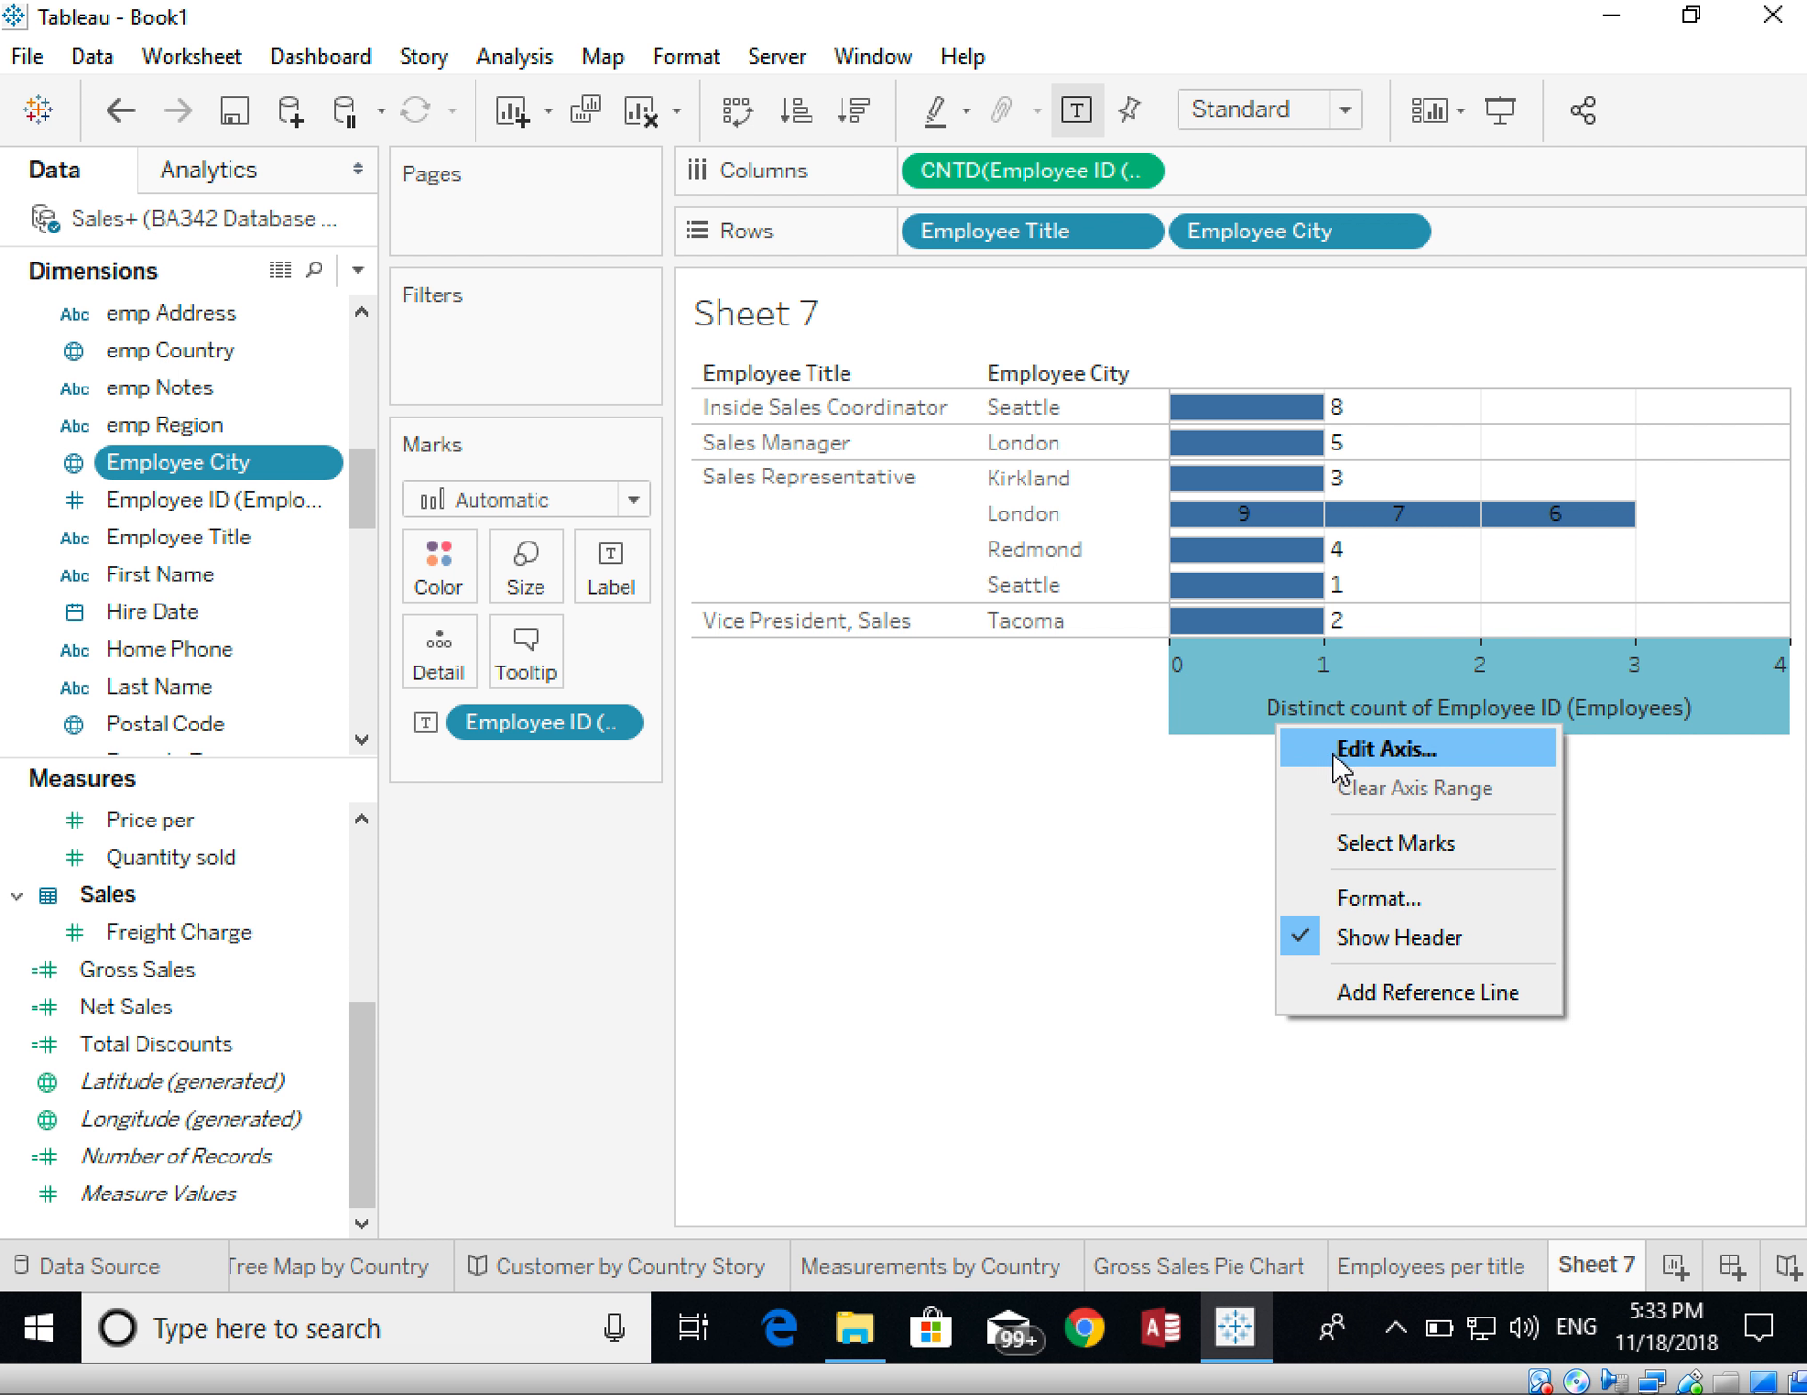
left_click(1336, 751)
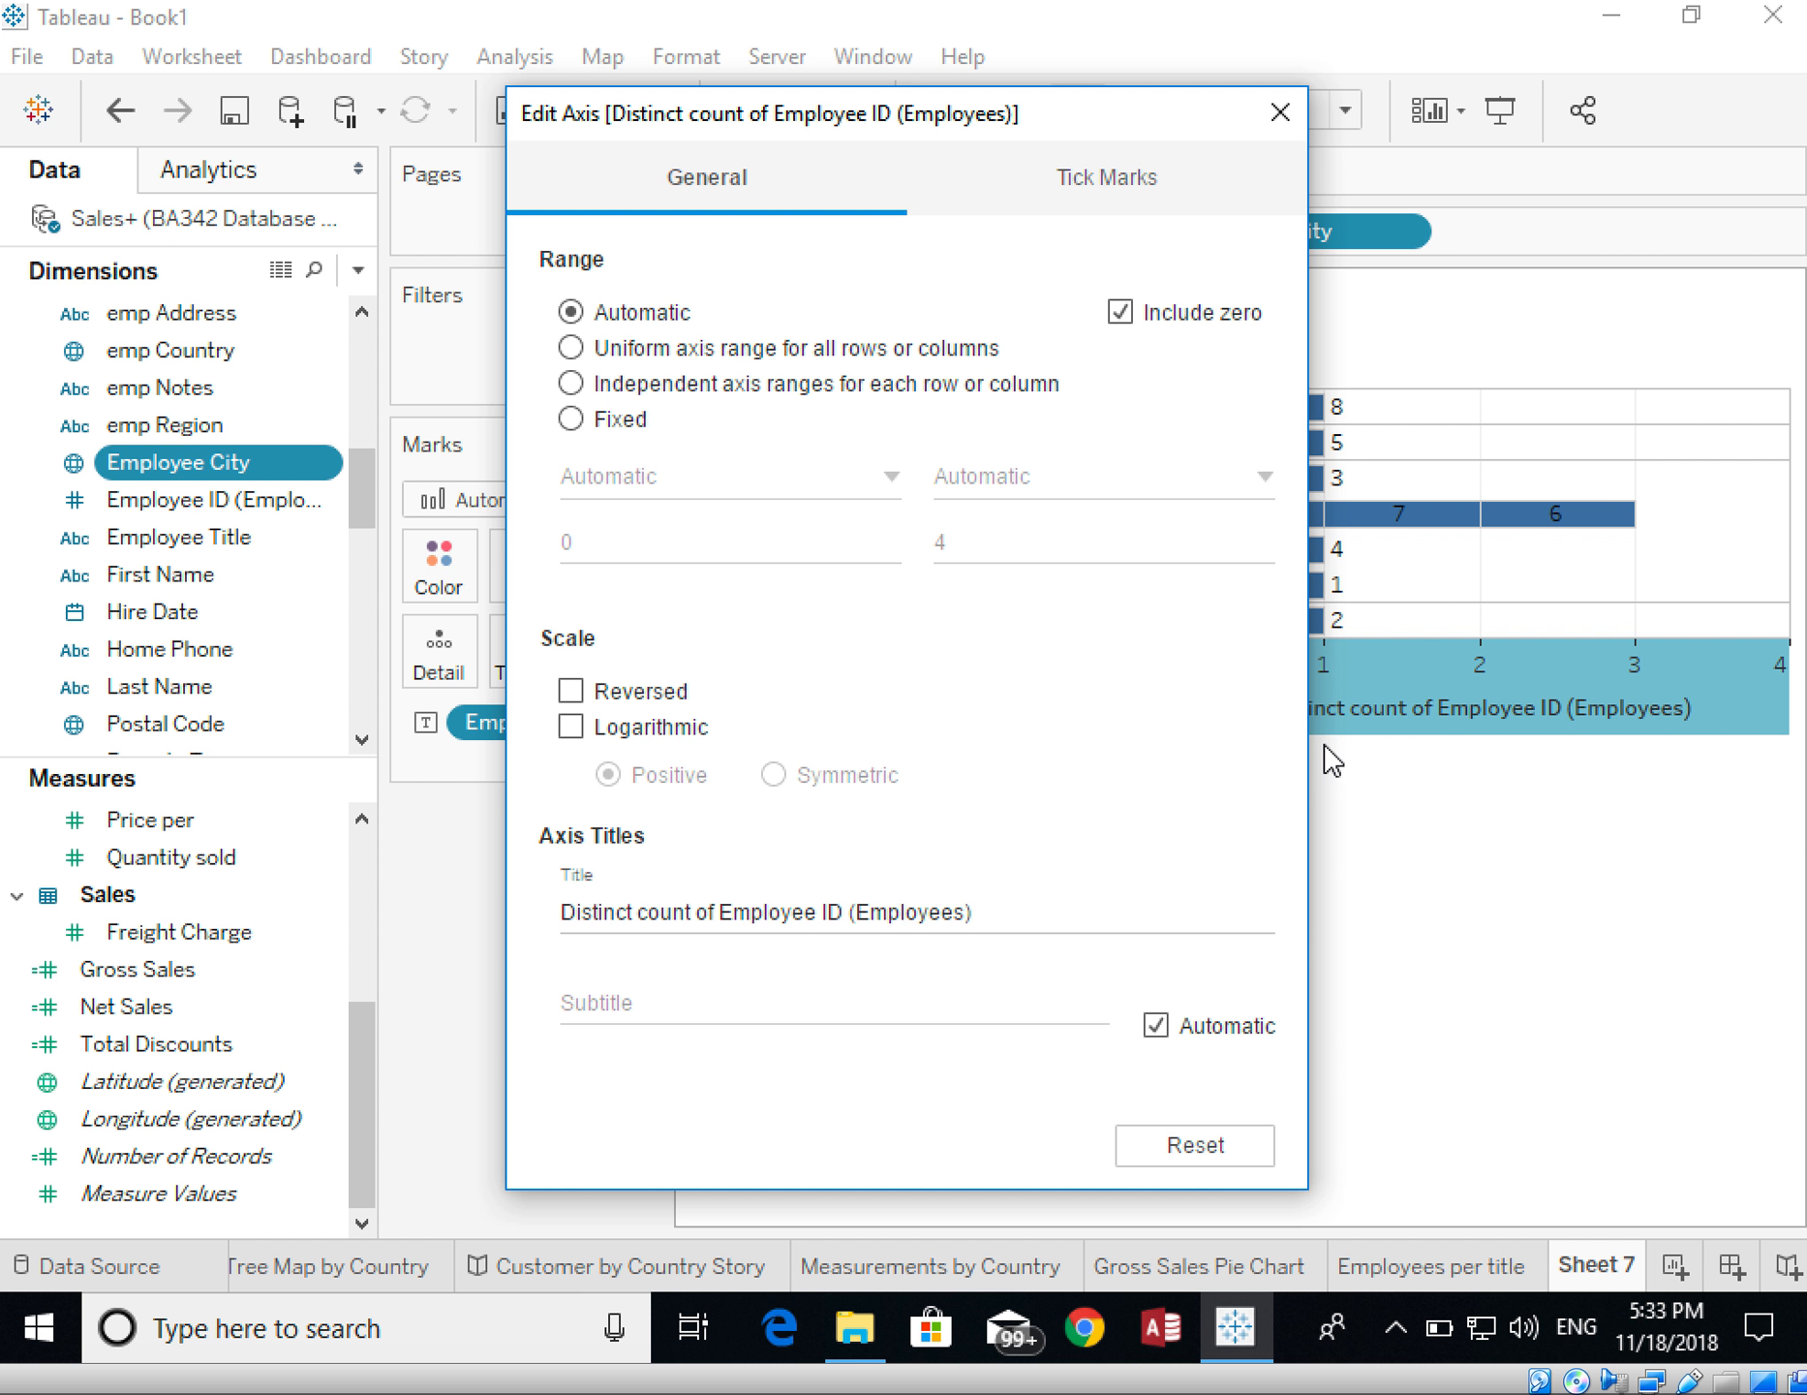
left_click_drag(984, 905, 863, 910)
type("Count of Employees")
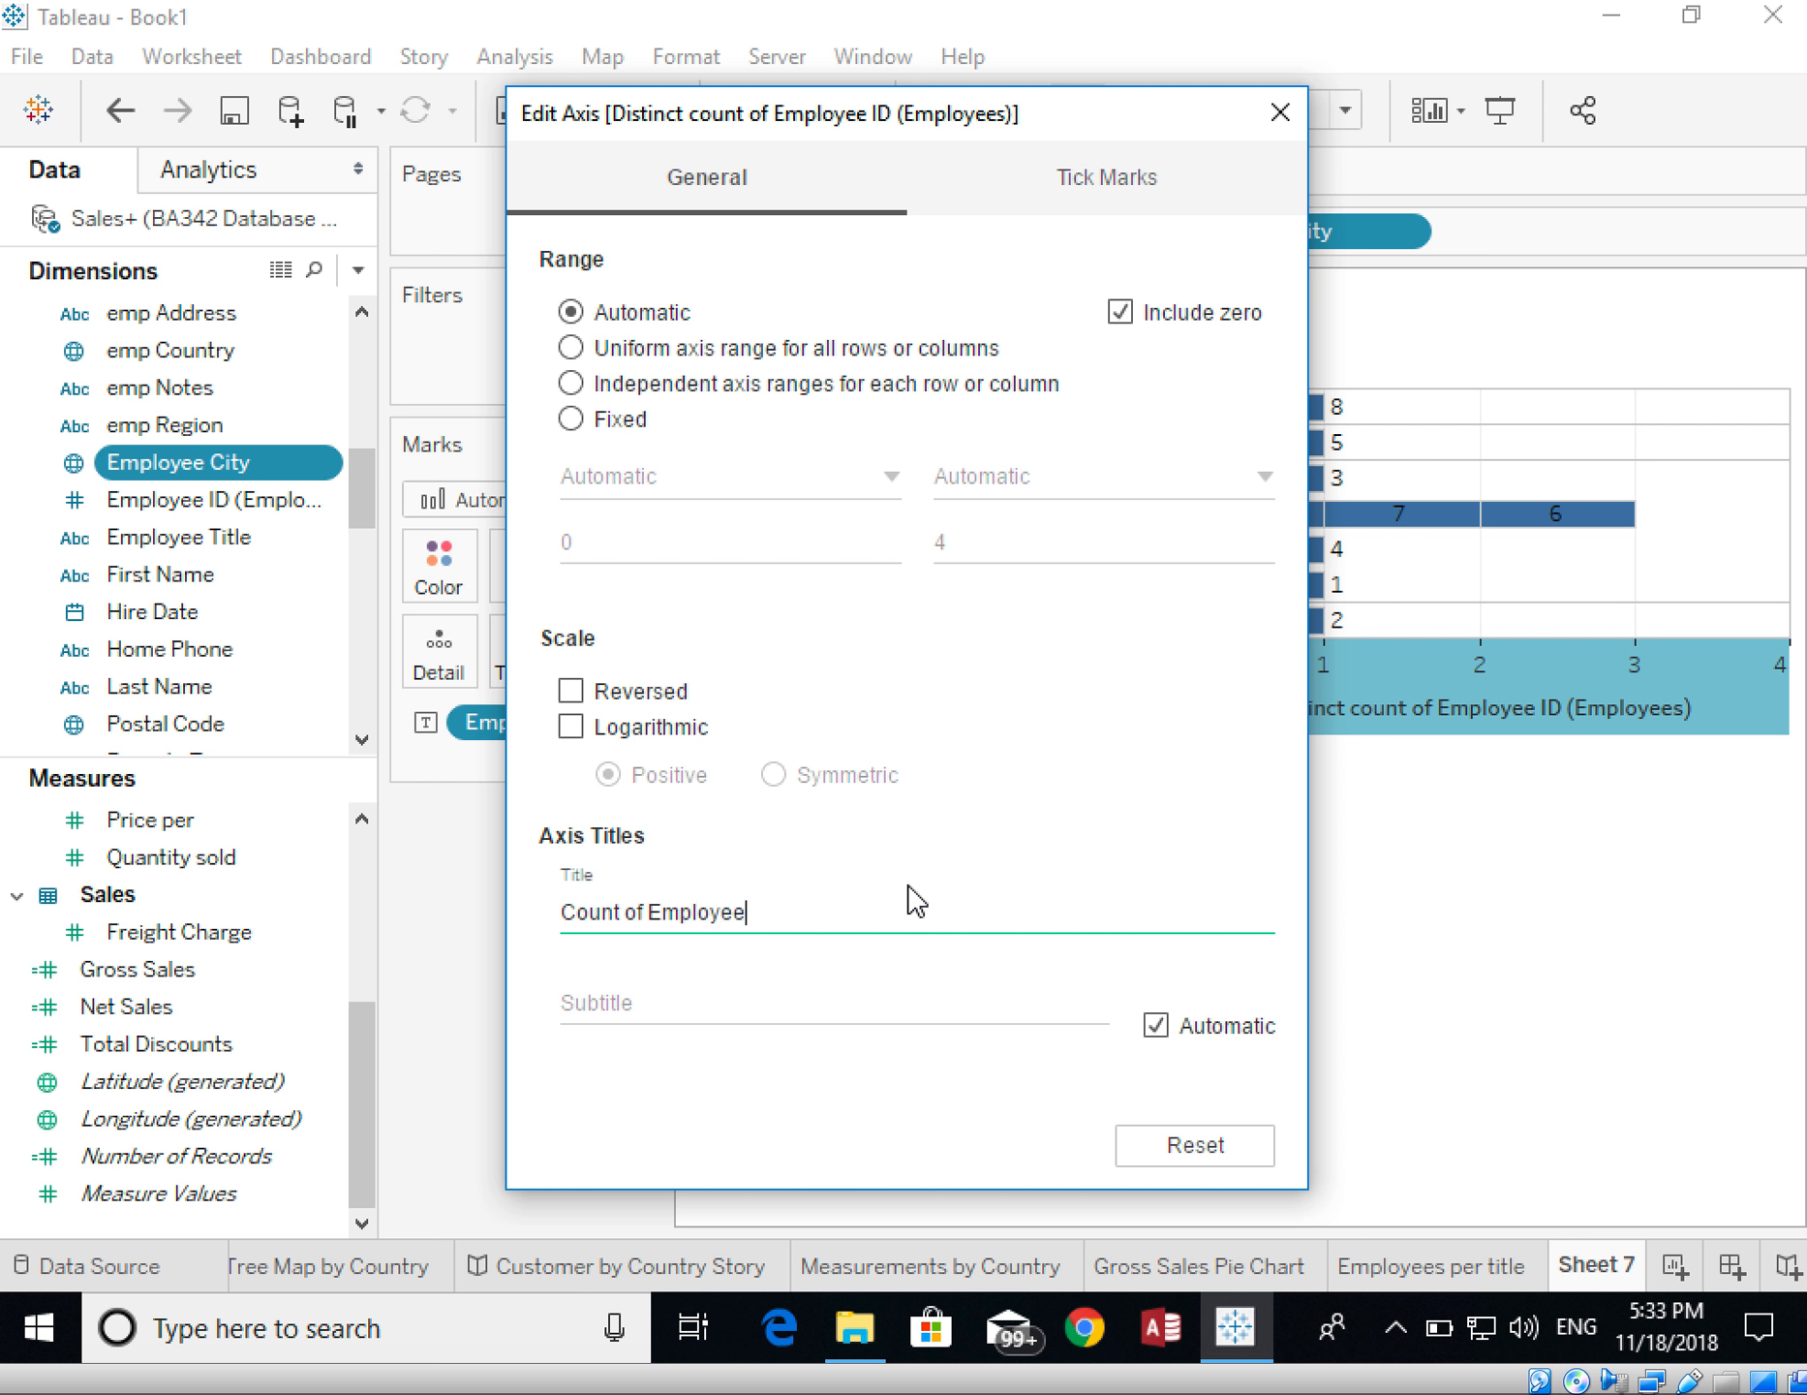
left_click(1276, 115)
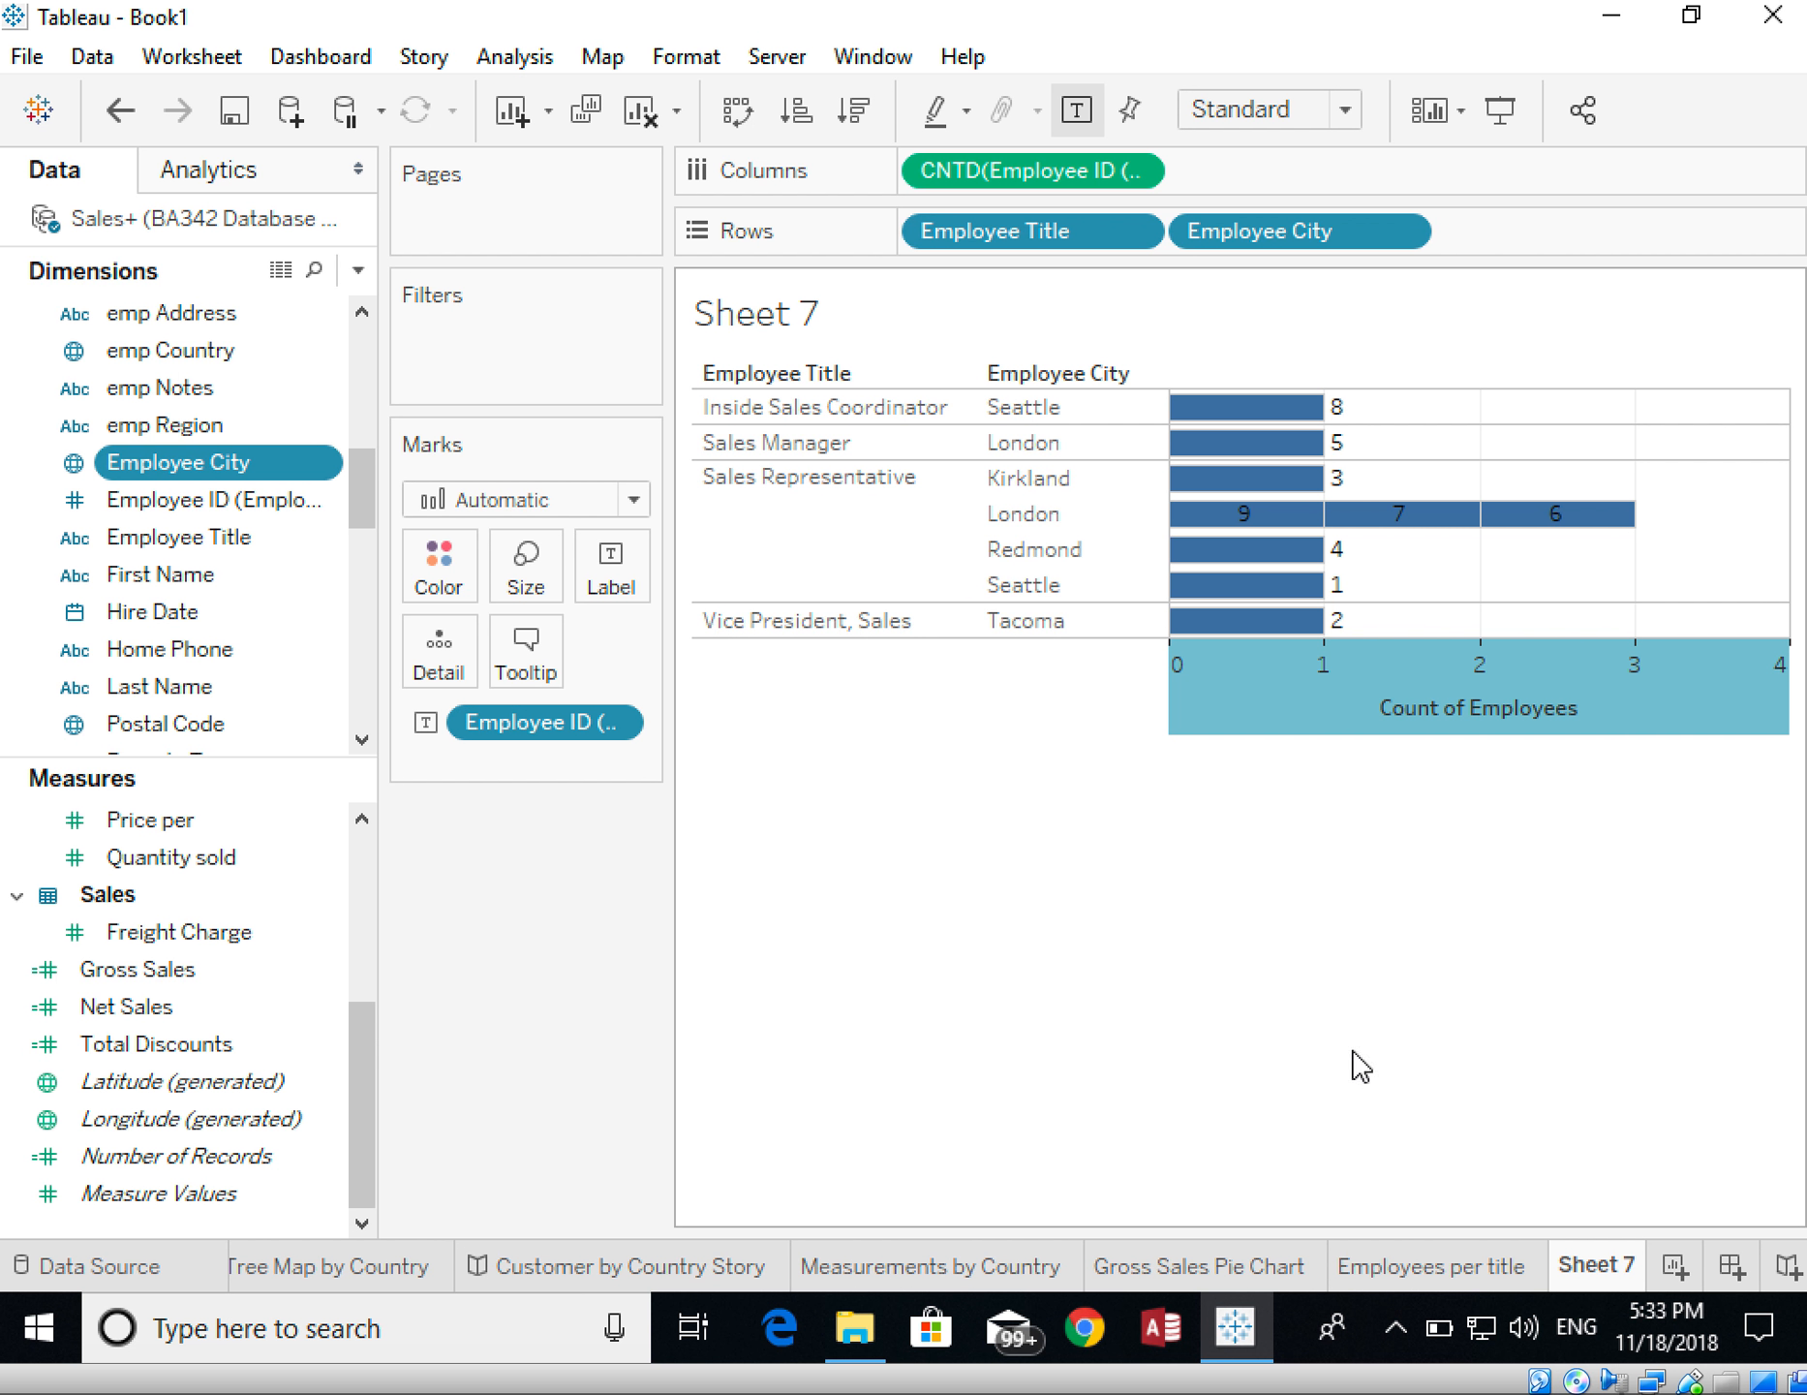
- Rename Sheet 7 as Employees By City
right_click(1615, 1264)
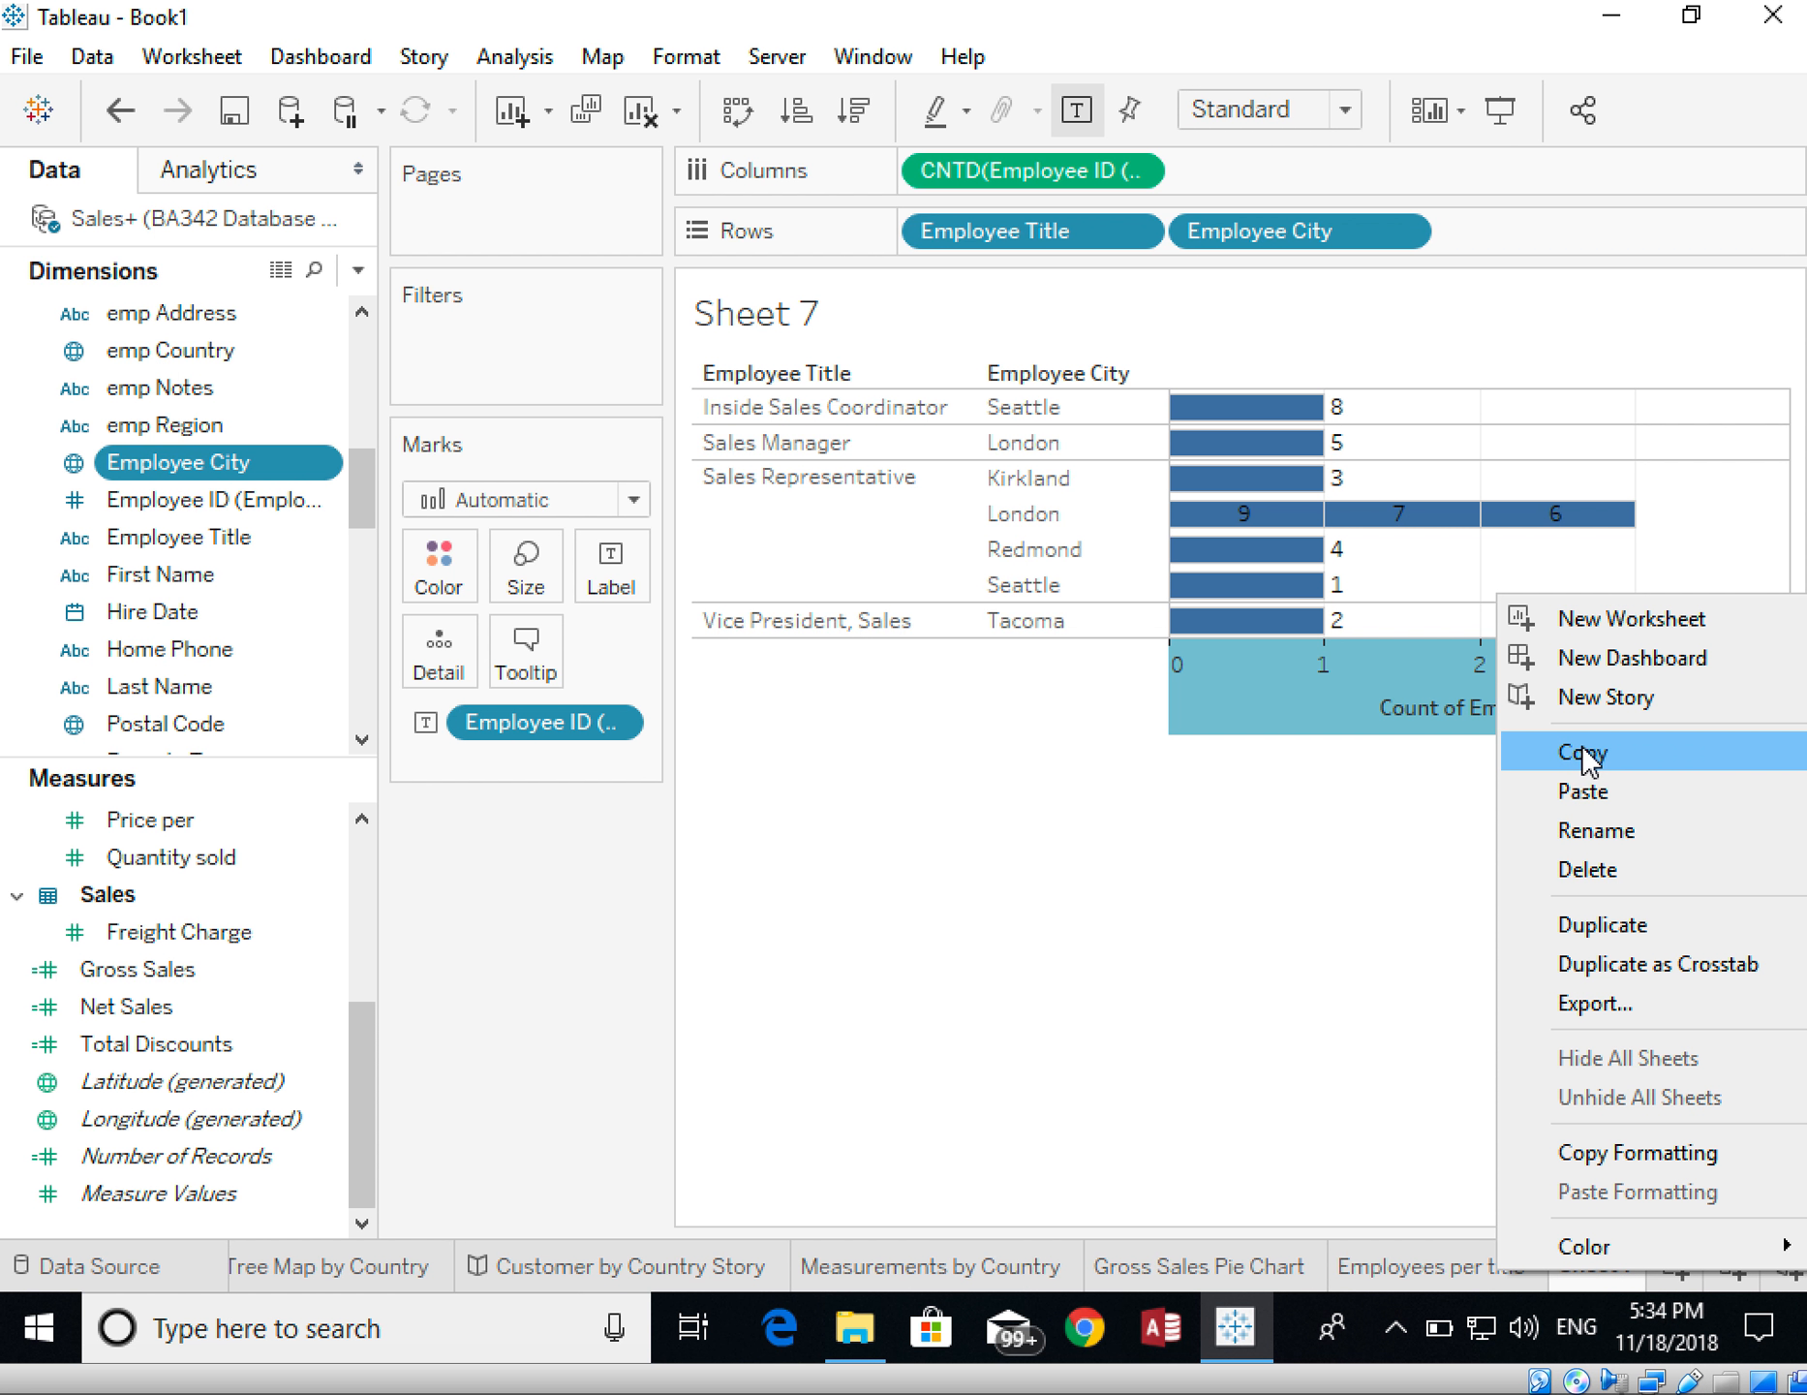
left_click(1586, 835)
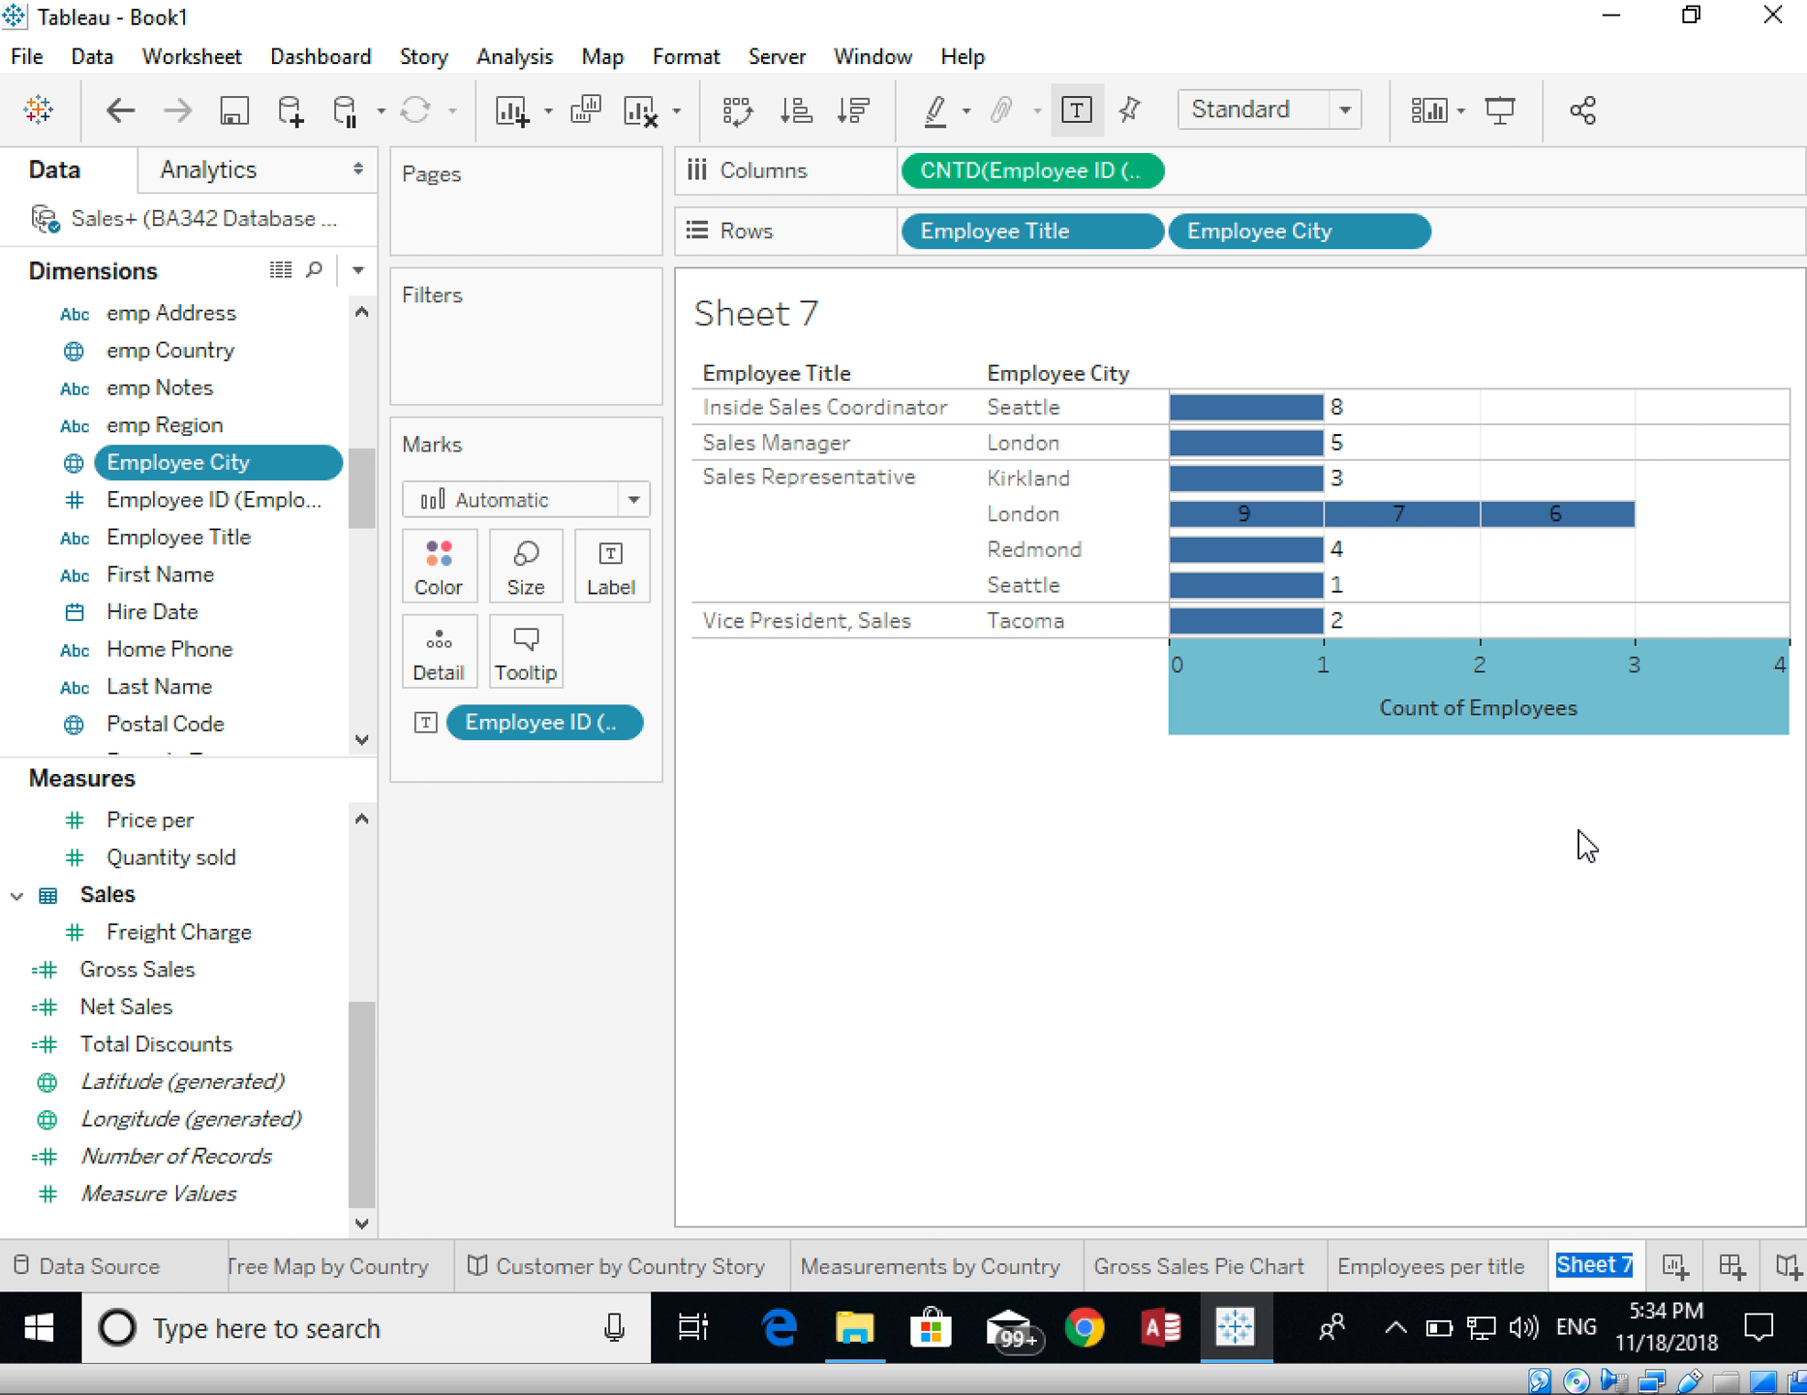
type("Employees")
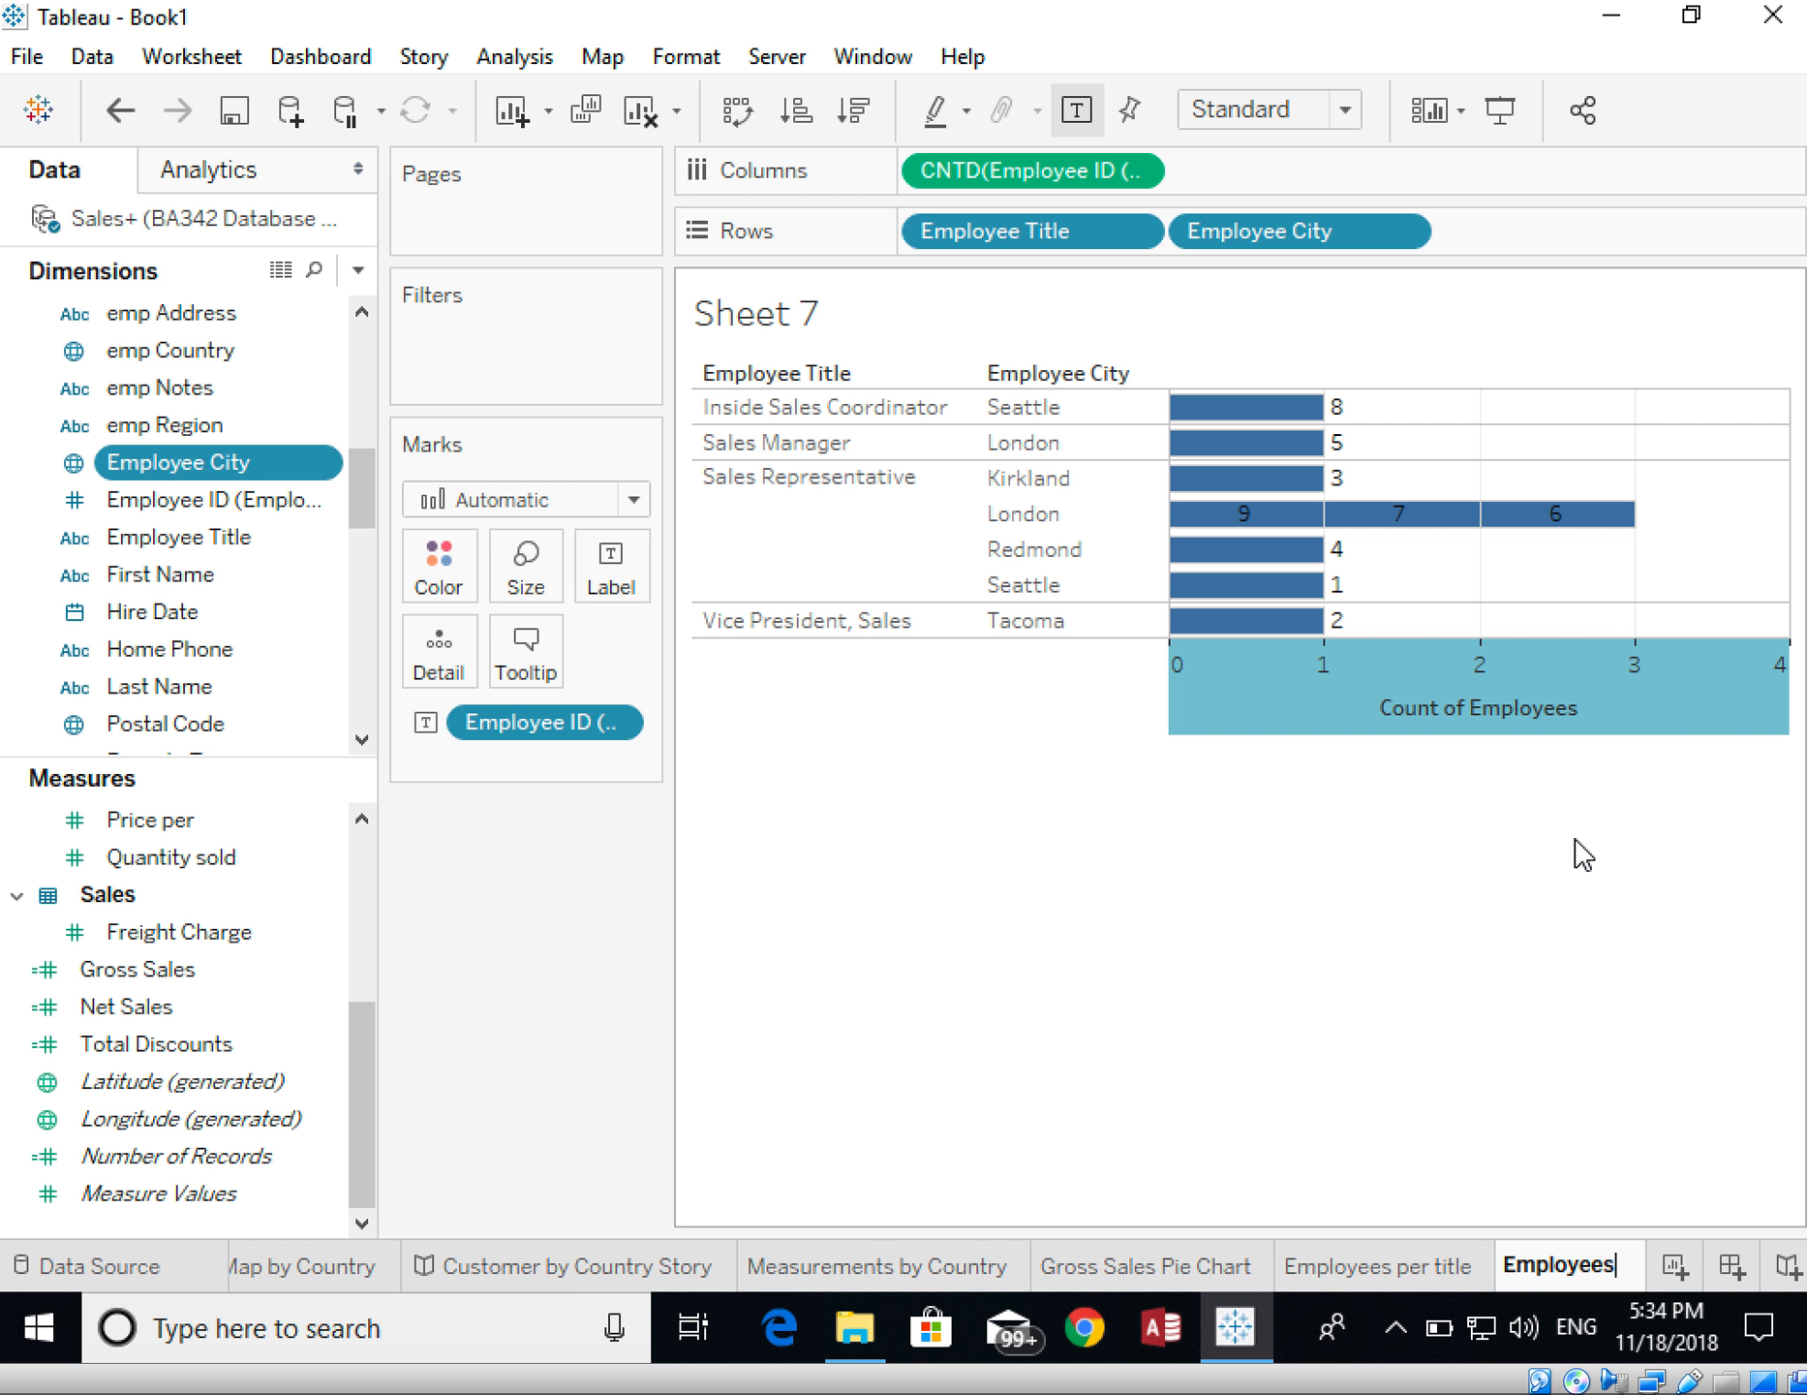
type(" By City")
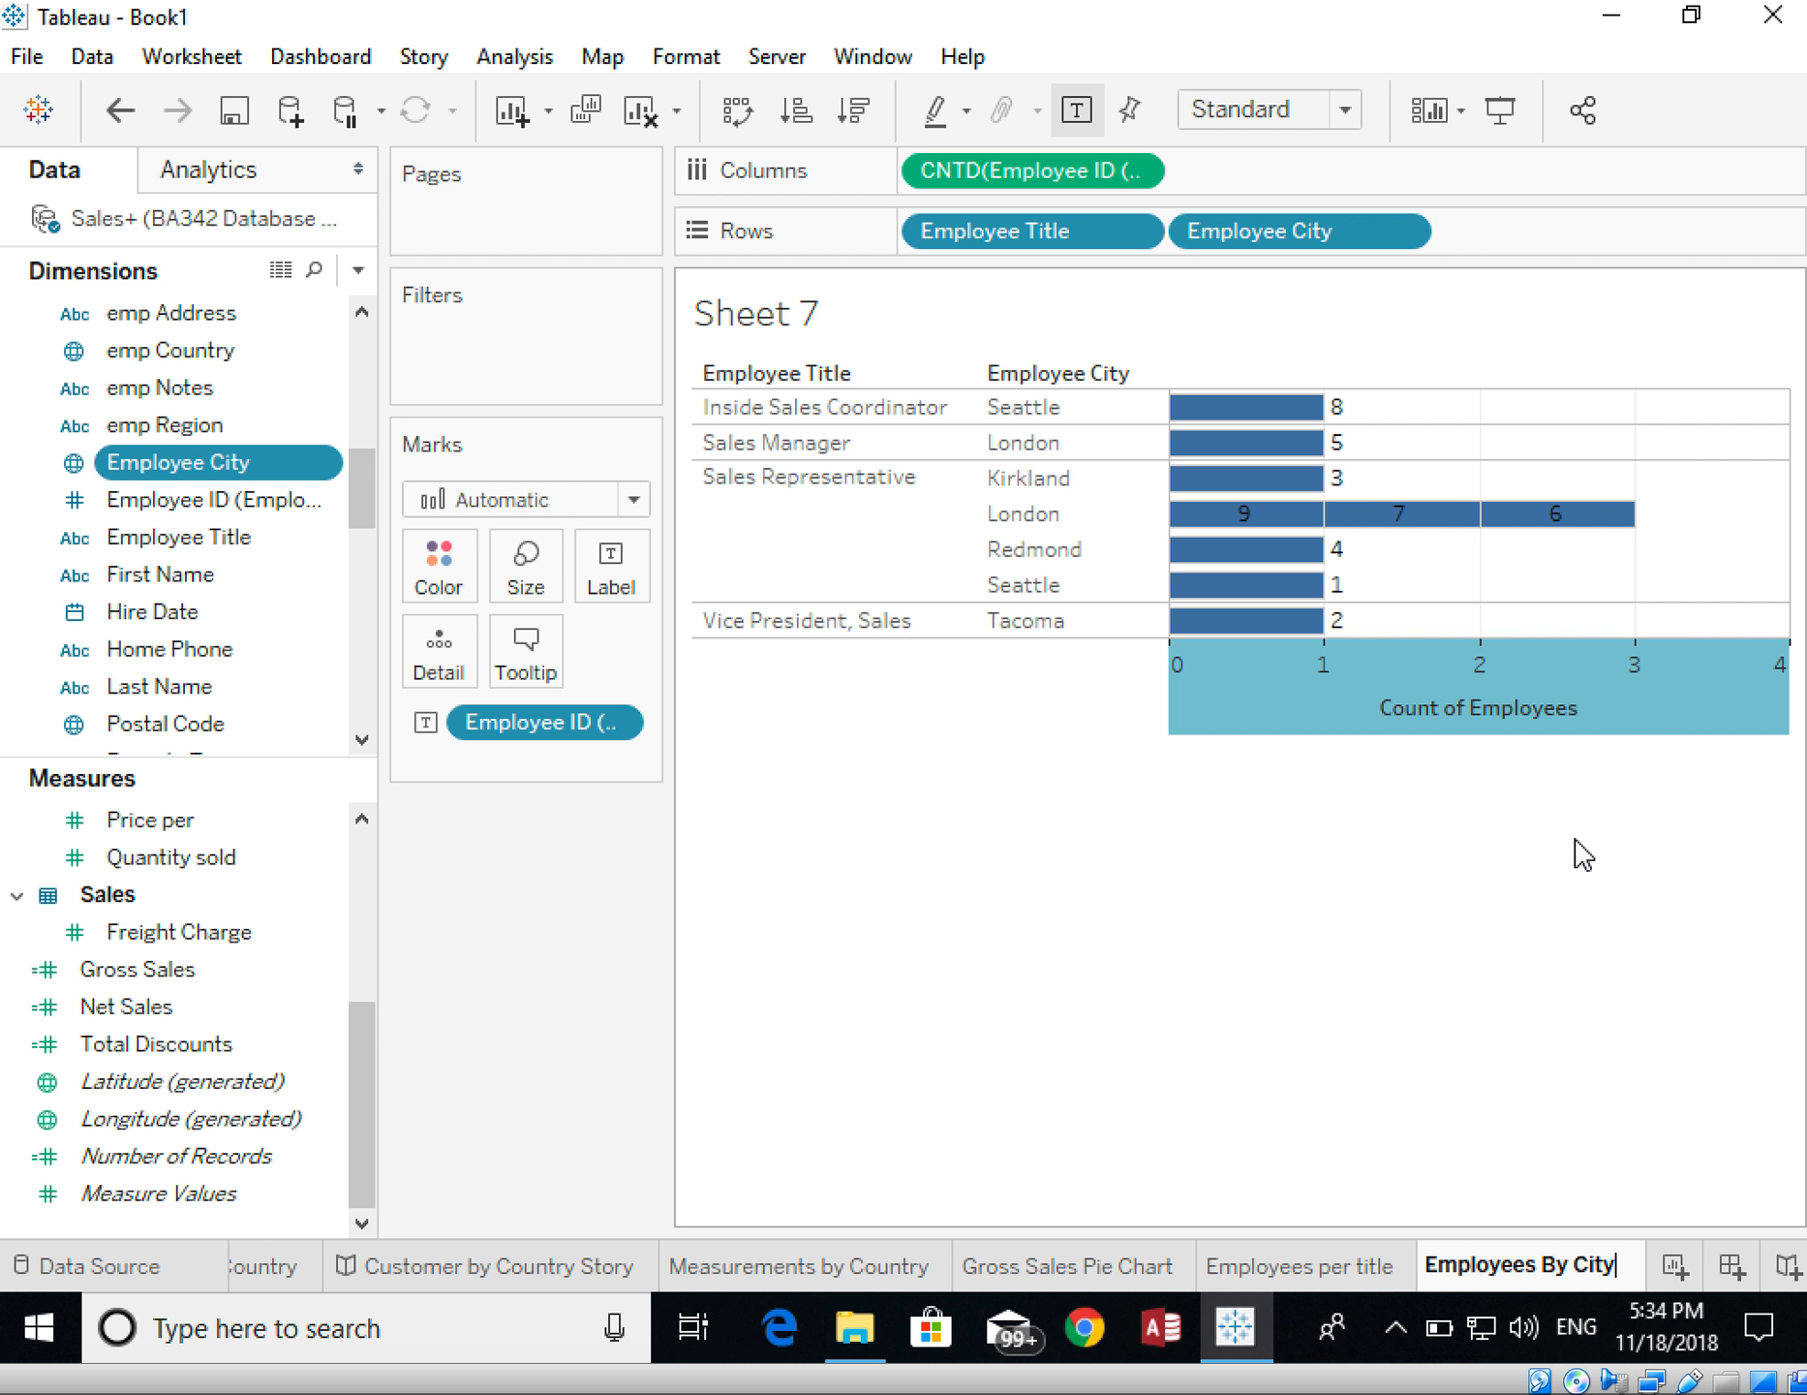
key("Return")
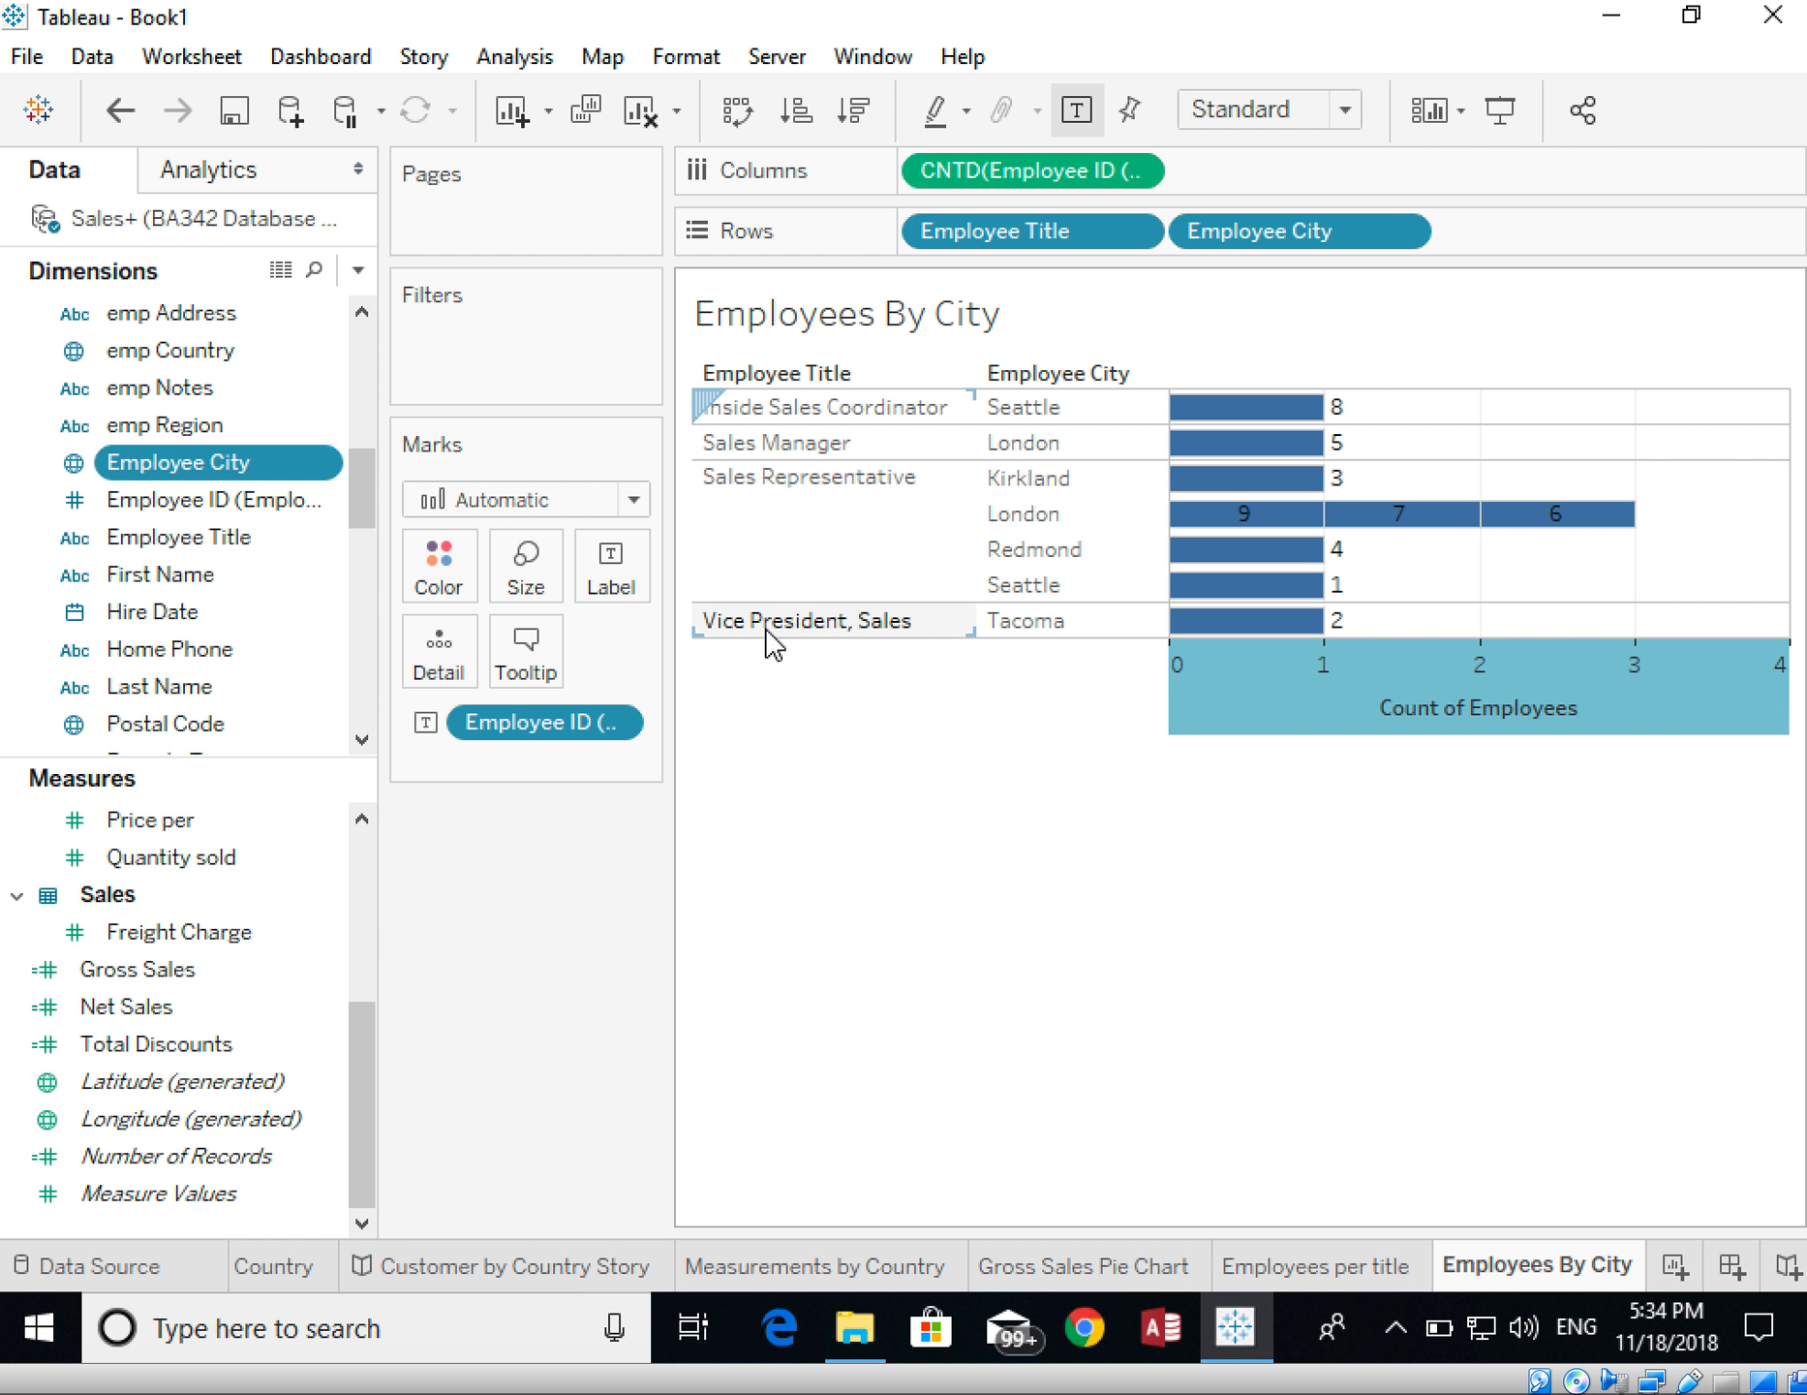
- Label the bars with the employees' First Name field in place of Employee ID
scroll(252, 481, "down", 2)
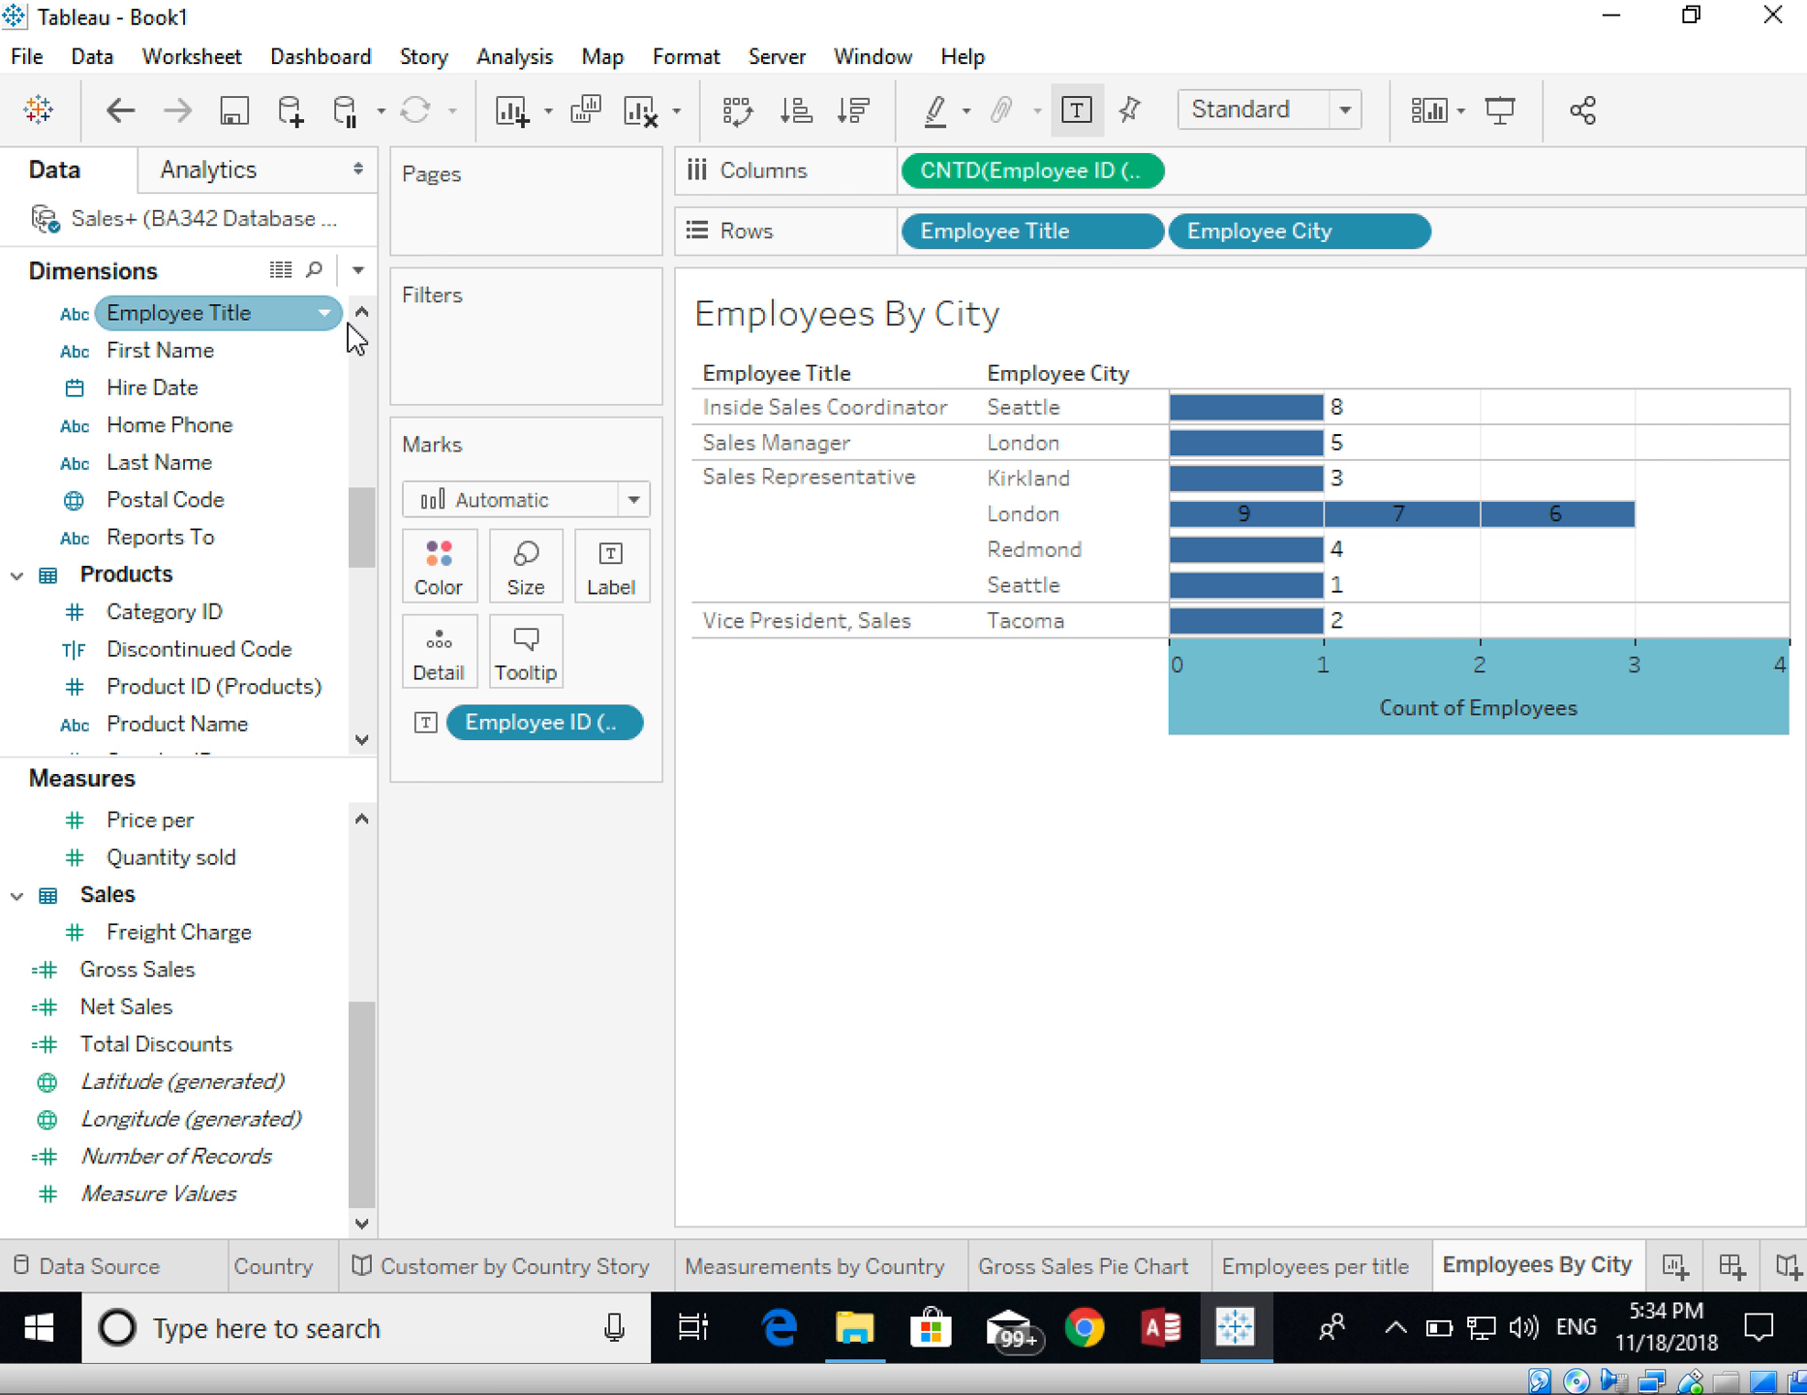
scroll(362, 328, "up", 4)
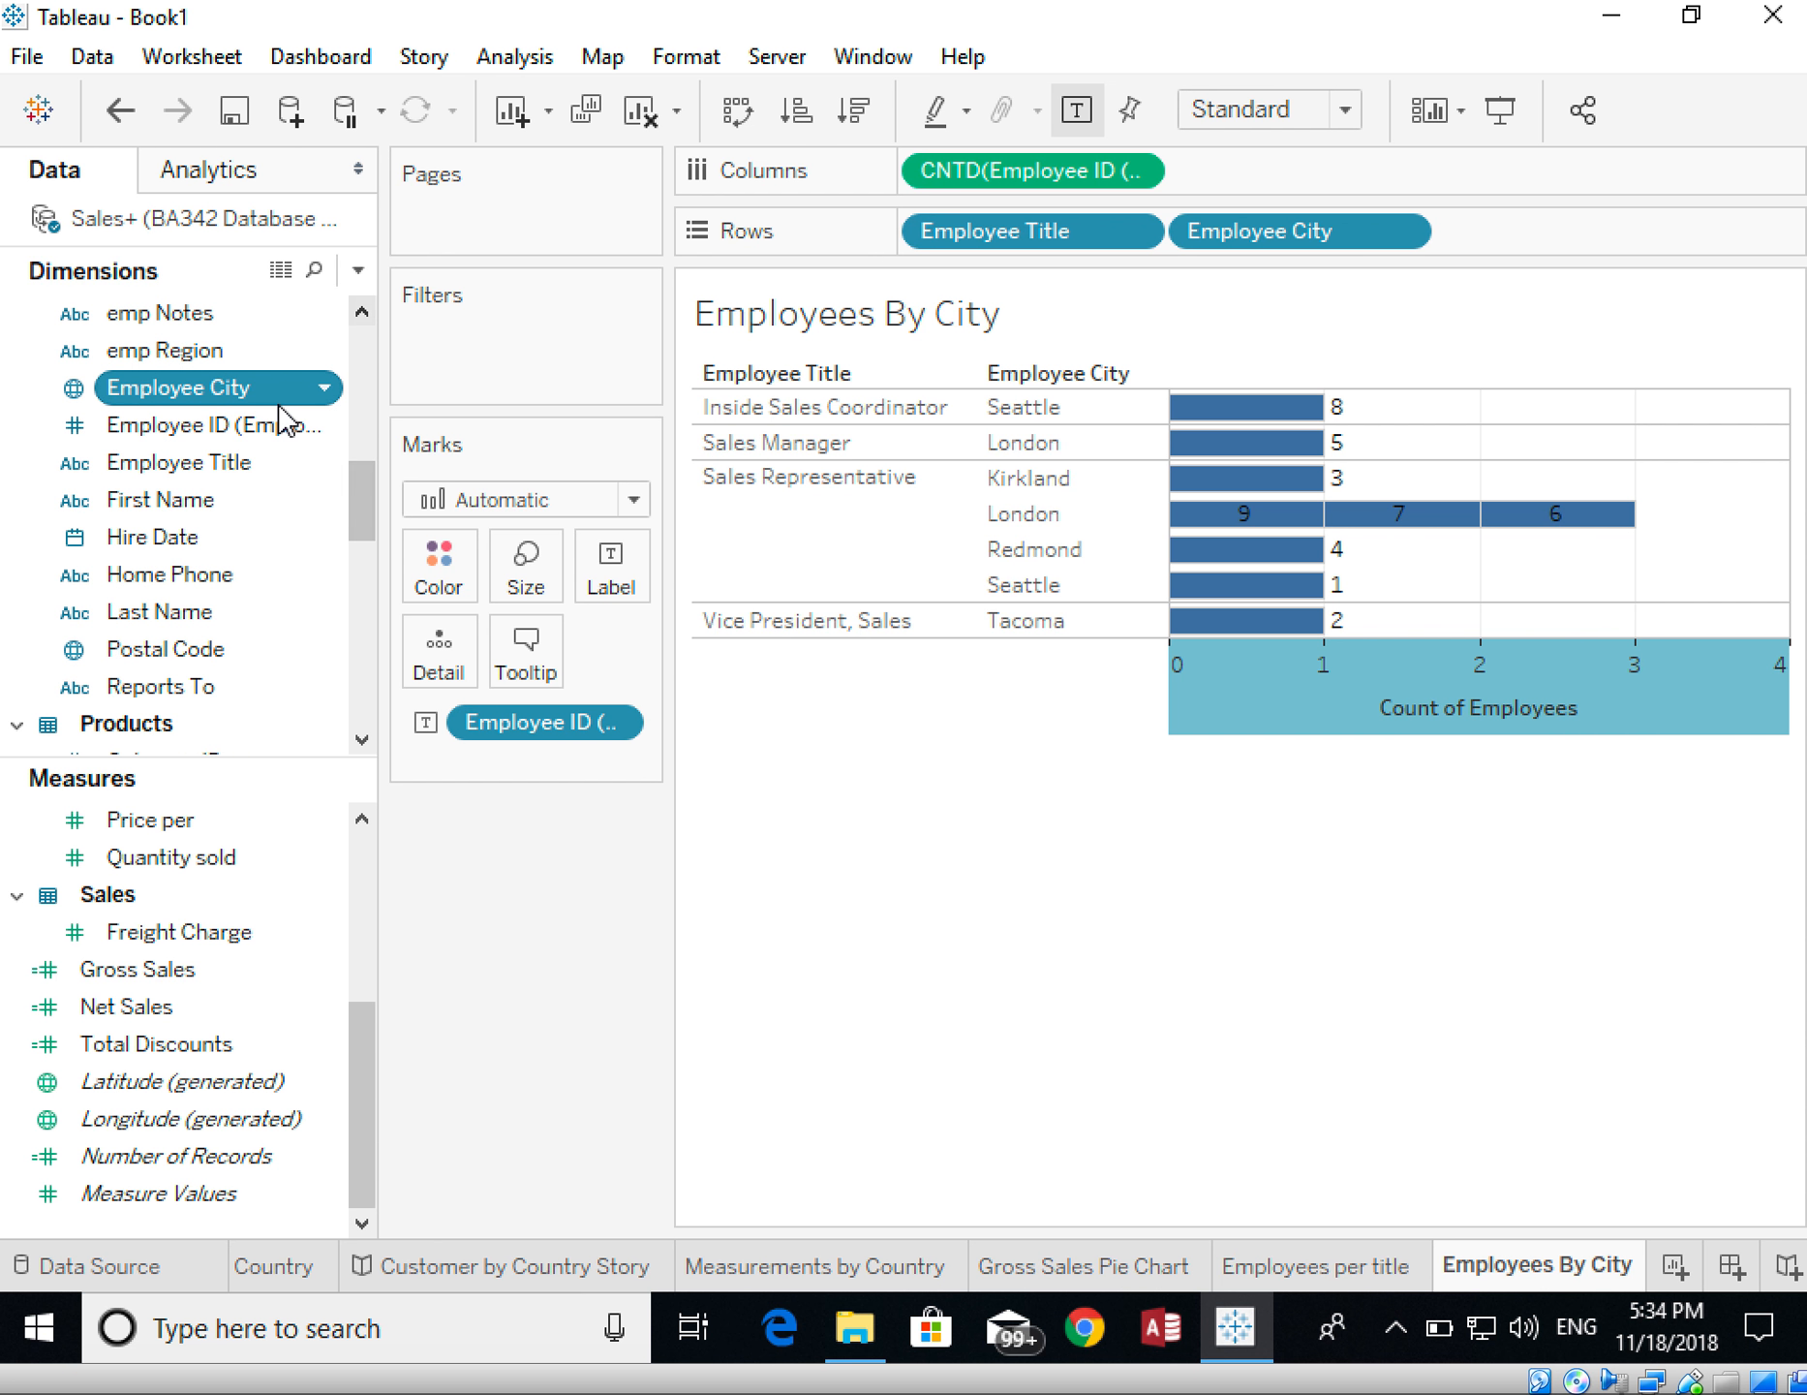
left_click_drag(115, 506, 593, 567)
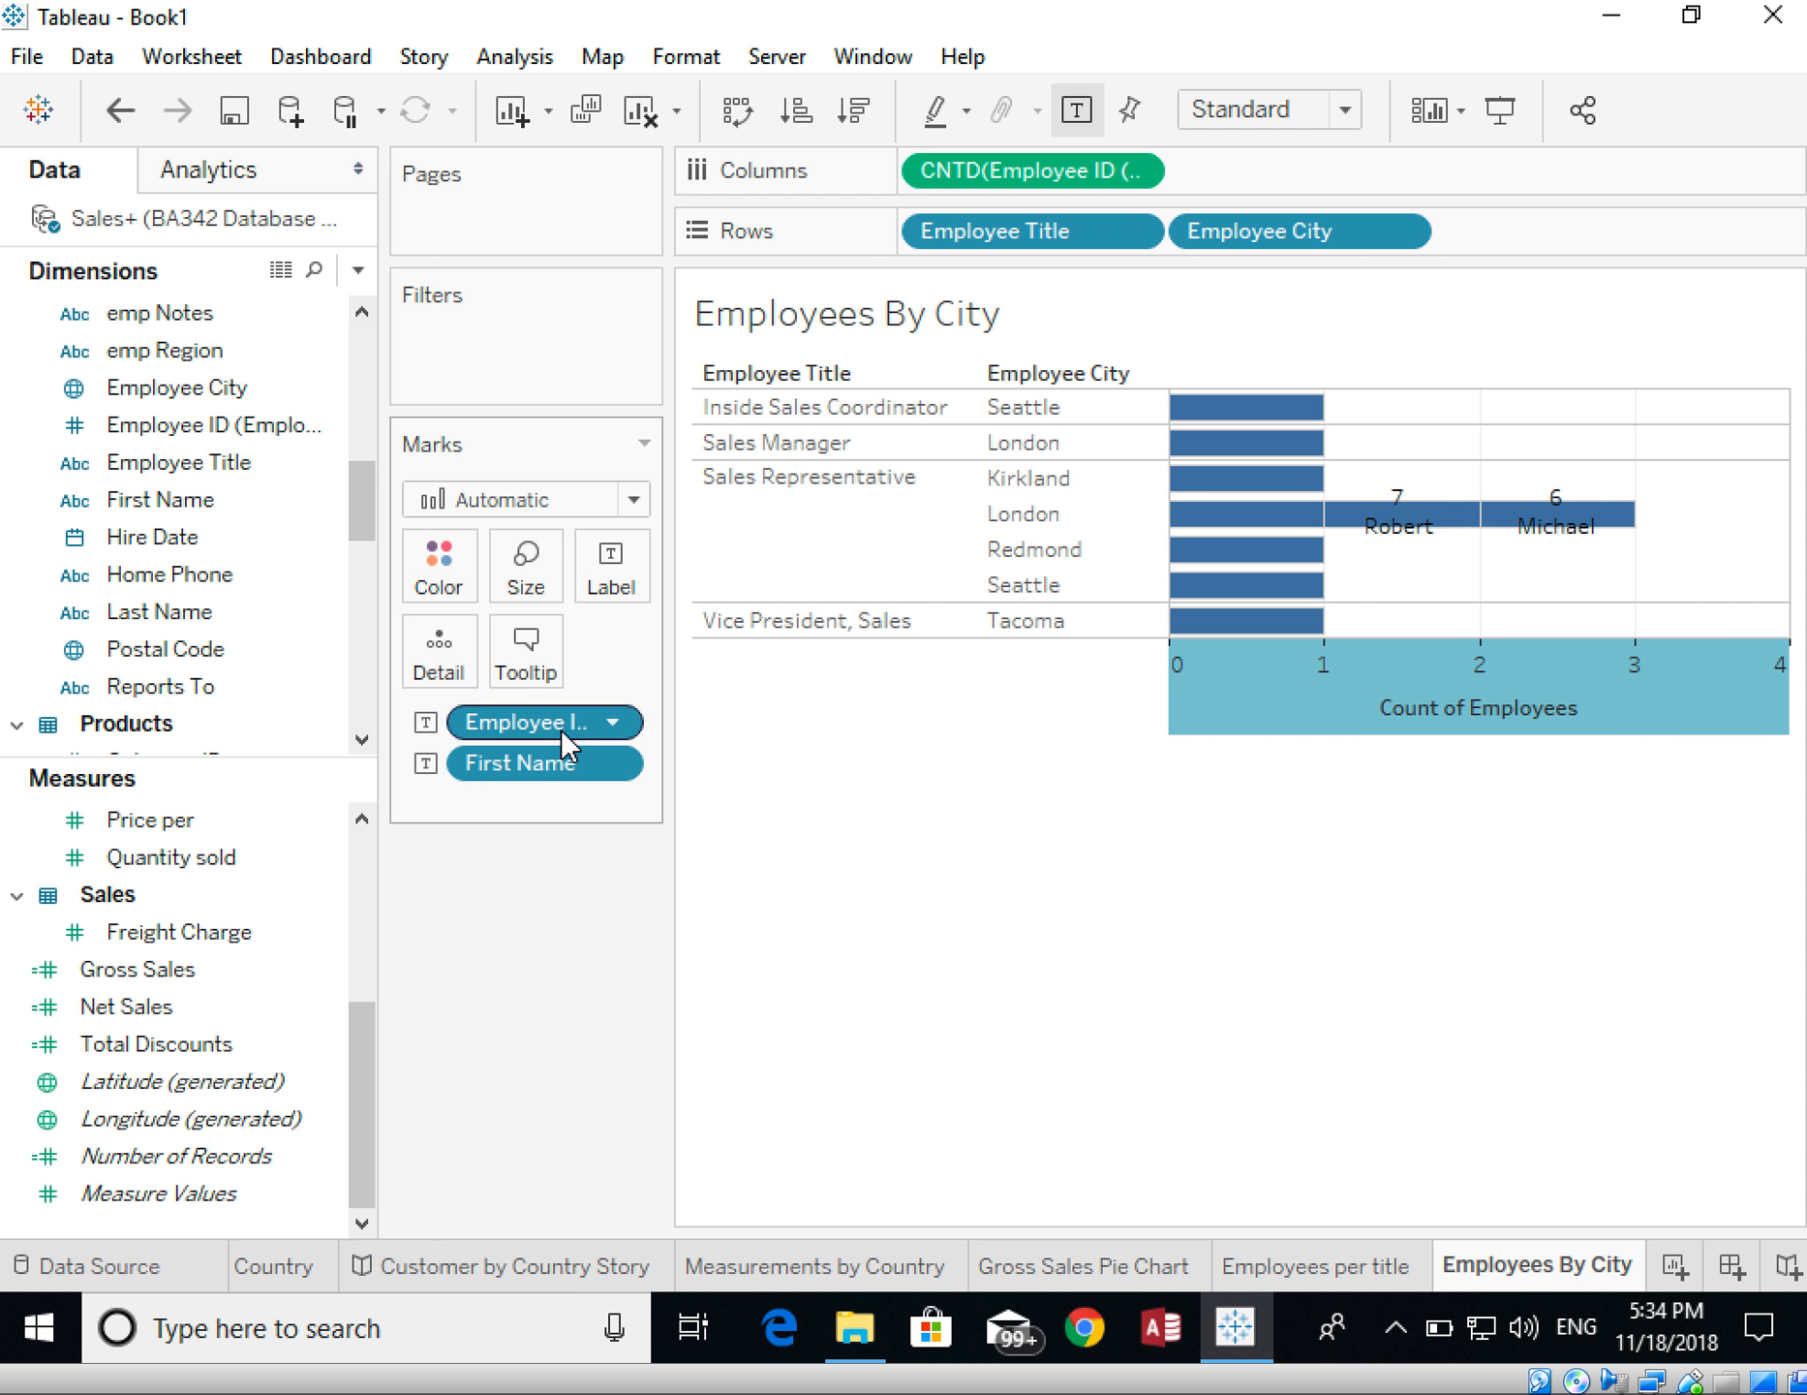
left_click_drag(561, 726, 558, 992)
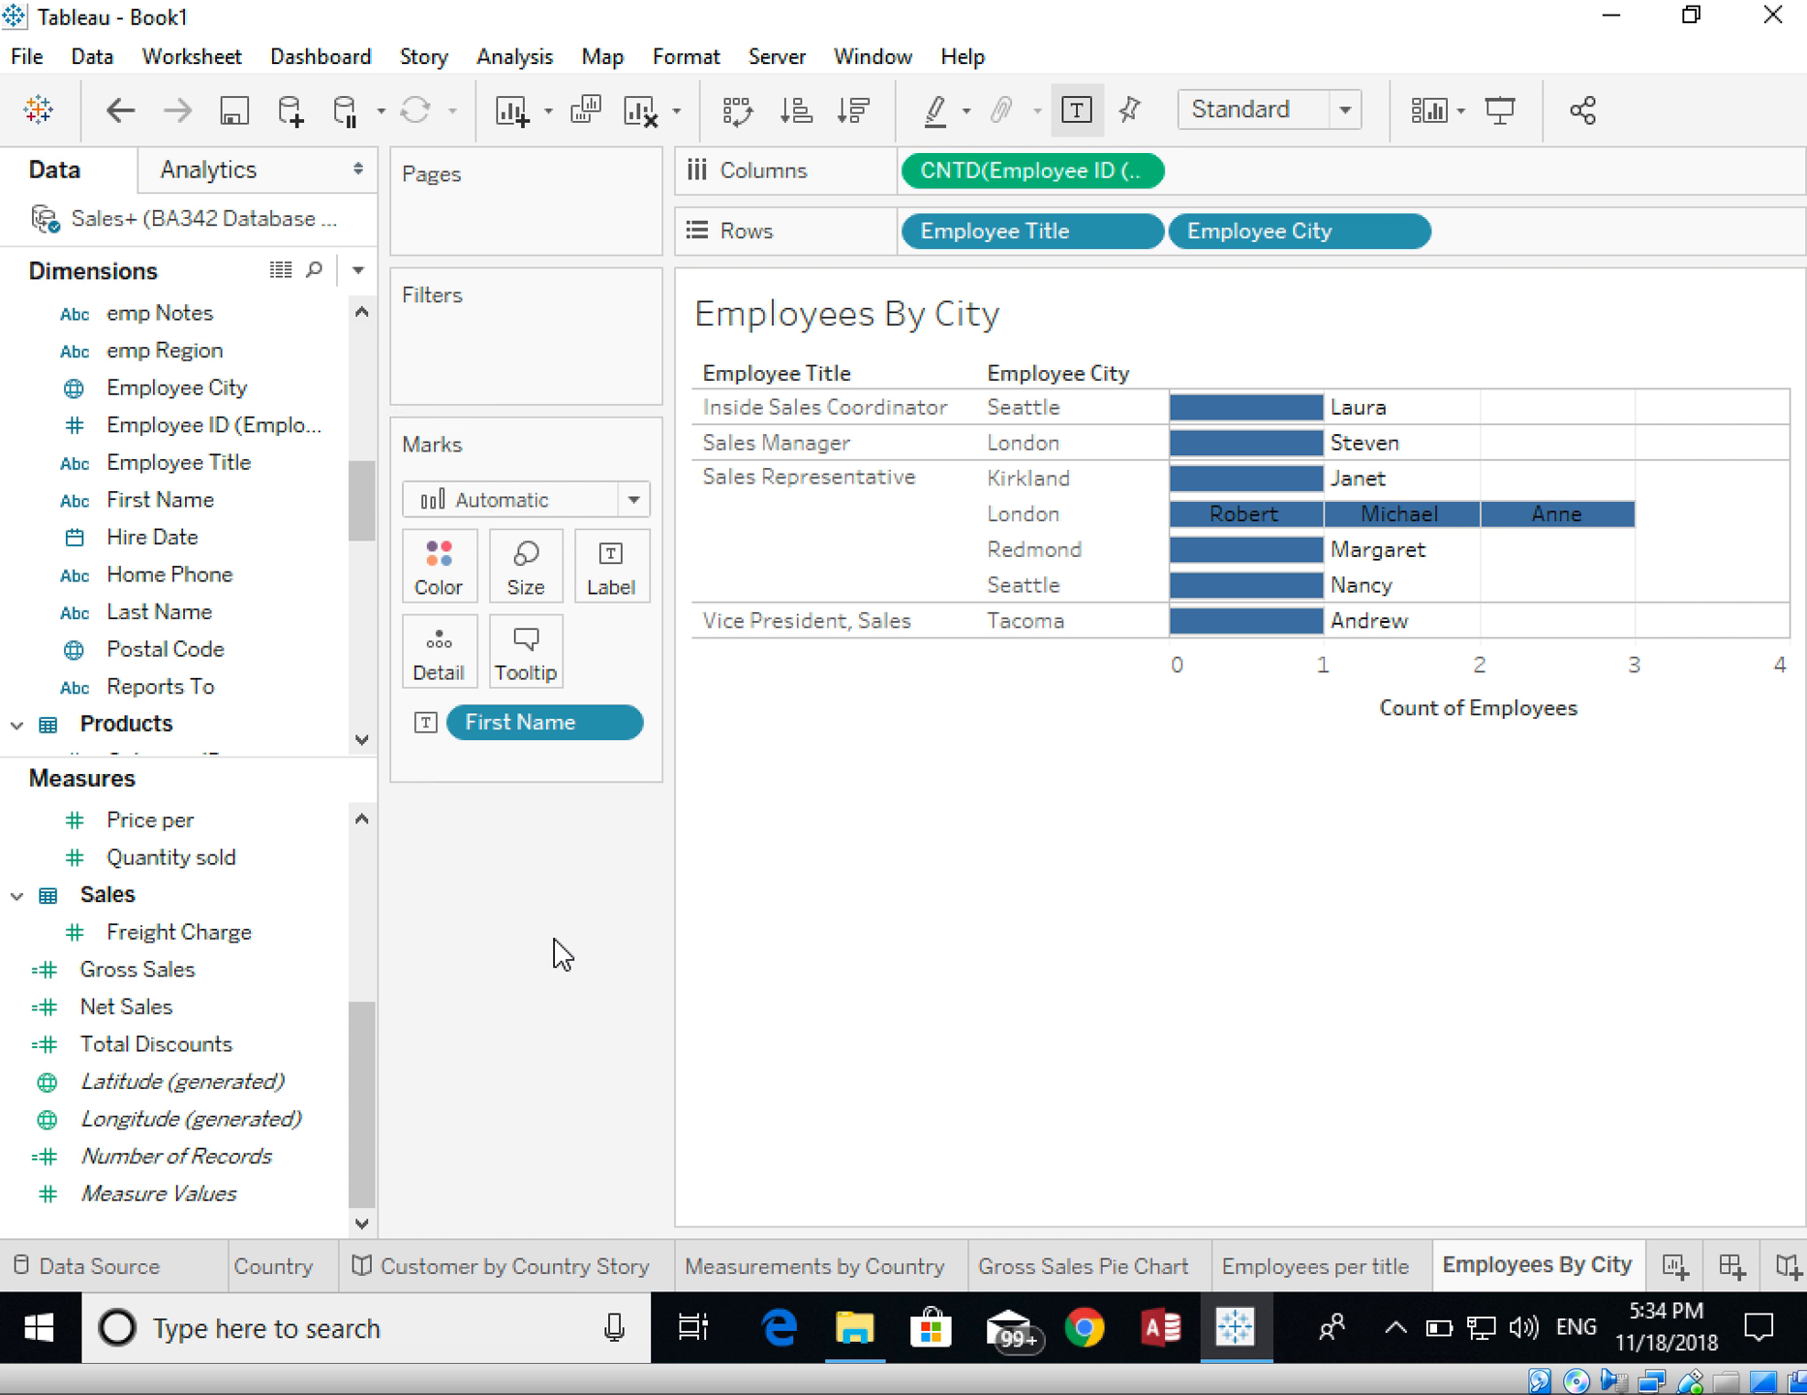
mouse_move(1340, 419)
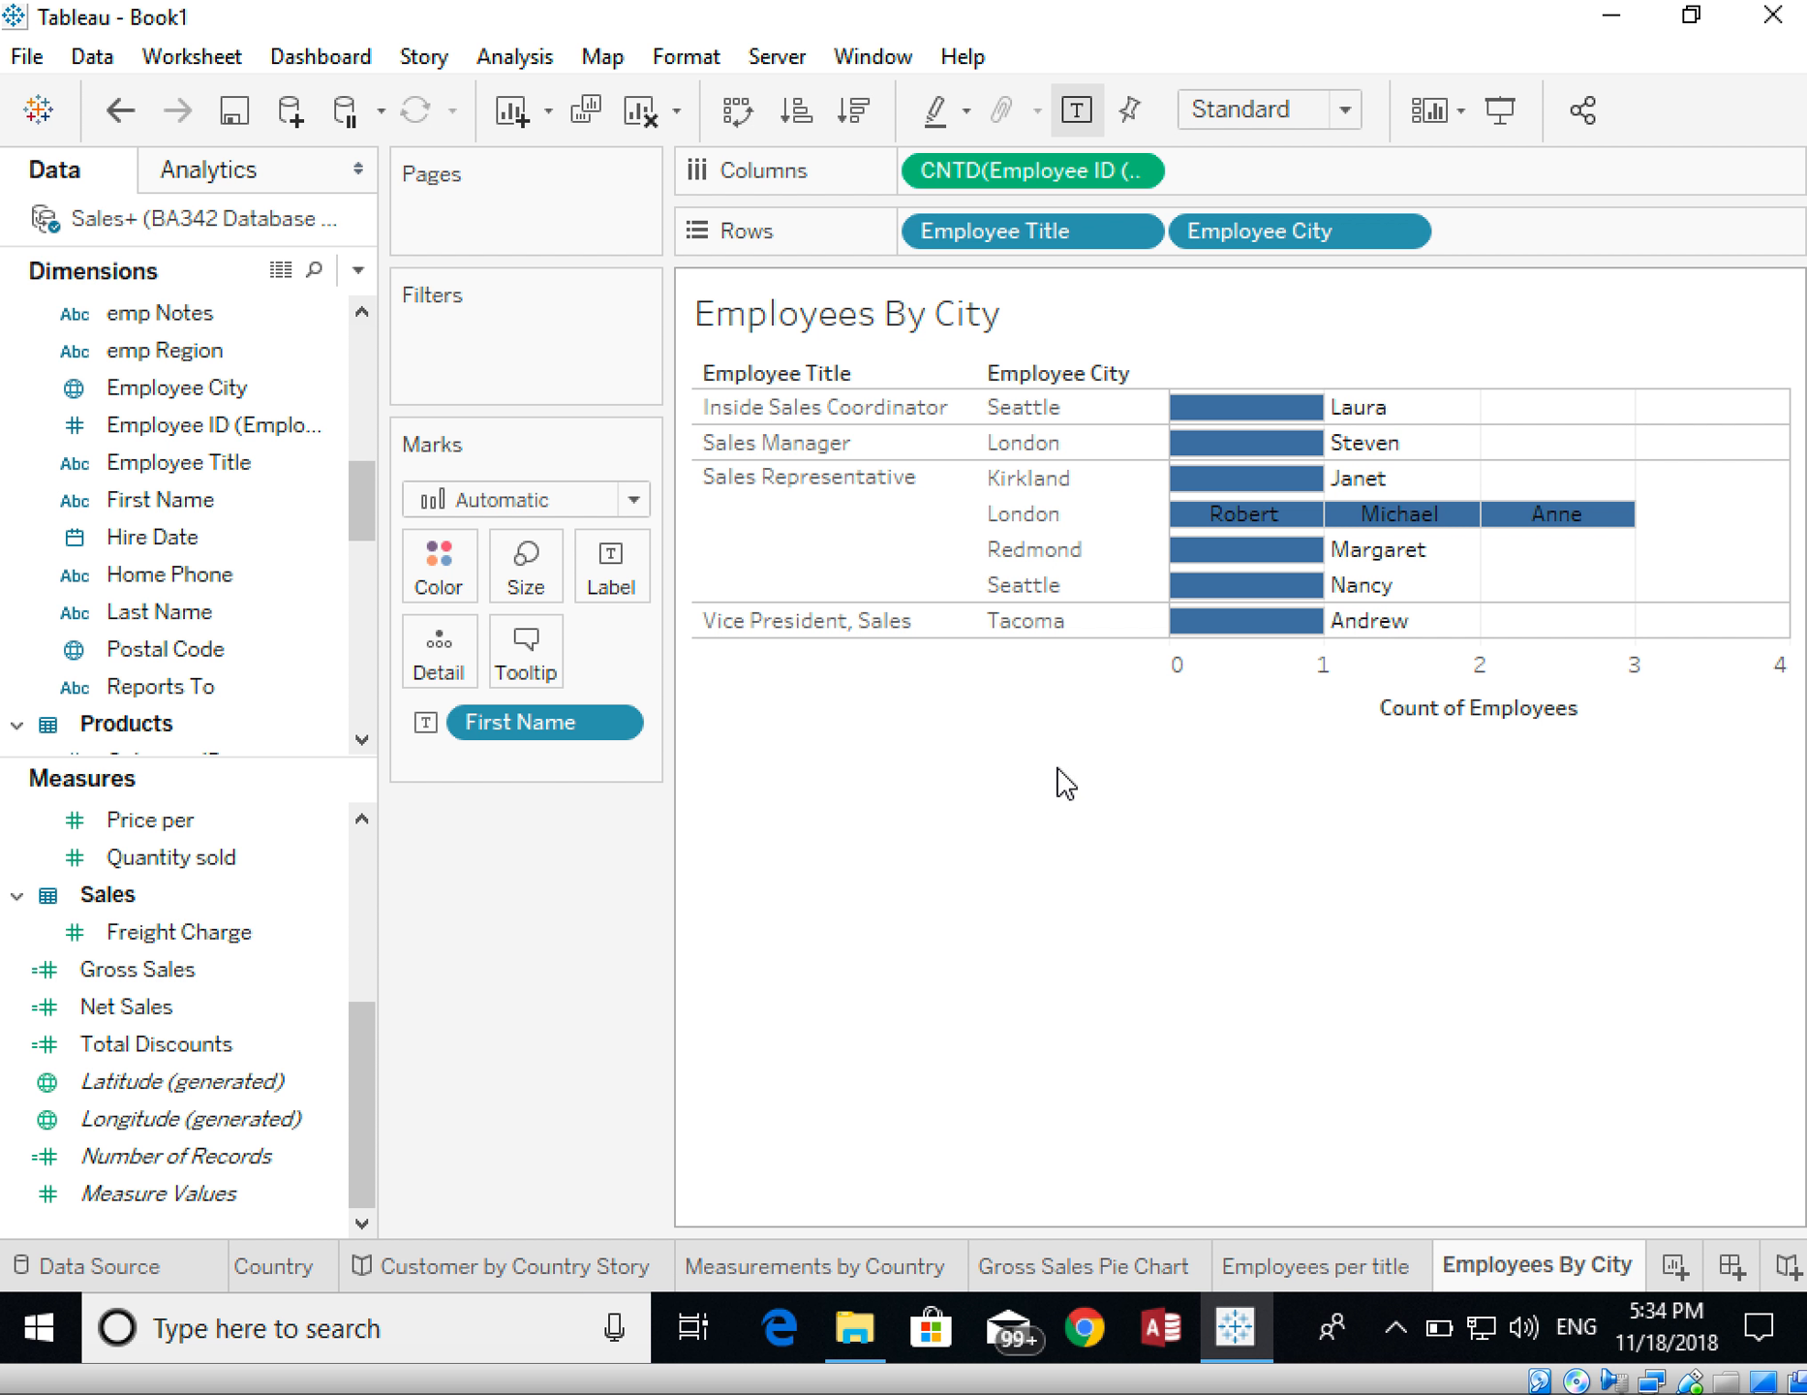
- Create another new worksheet with Employee Title as its rows
left_click(1676, 1267)
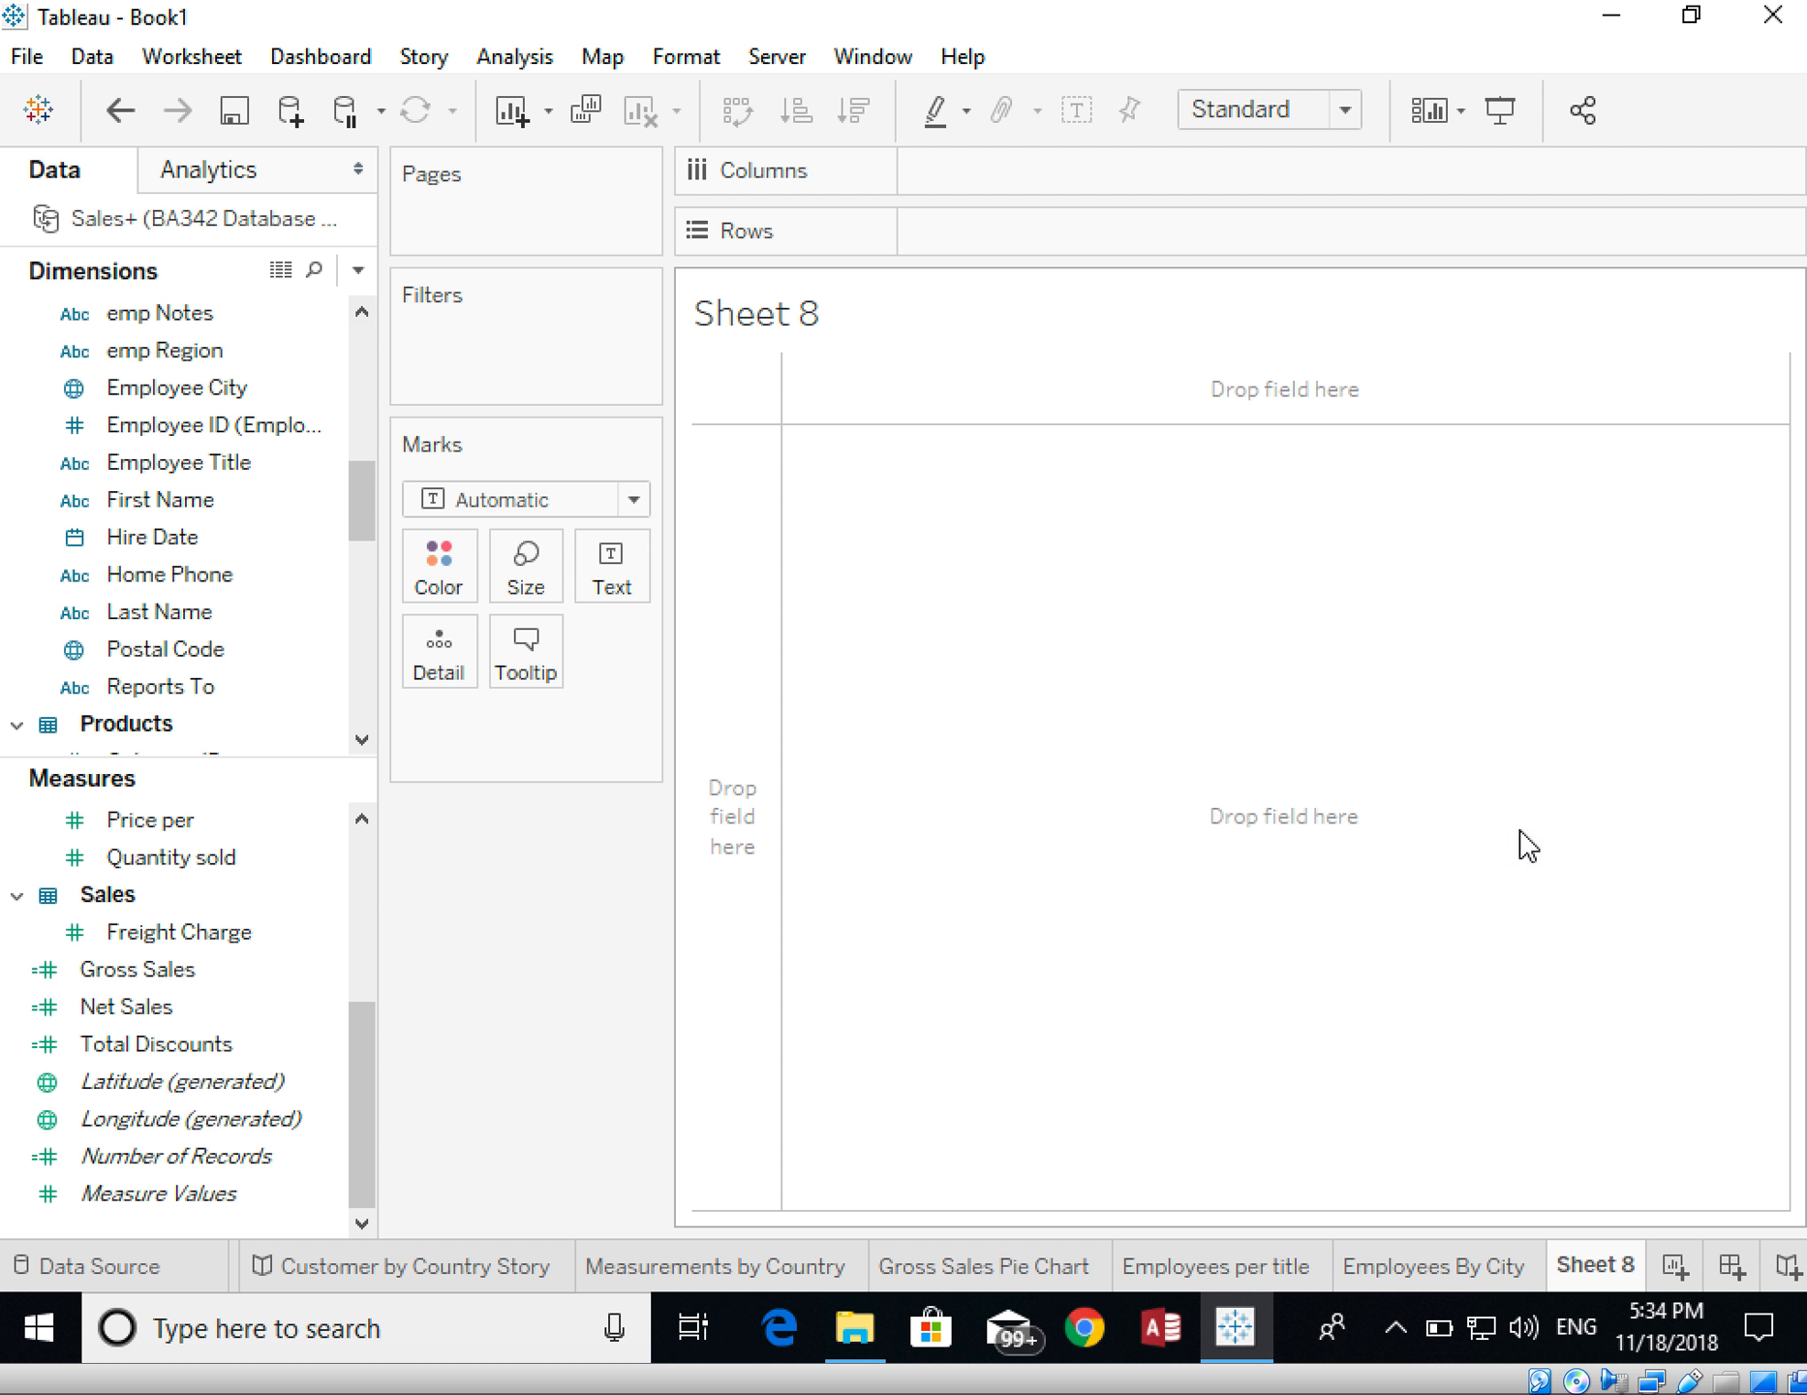
left_click(150, 463)
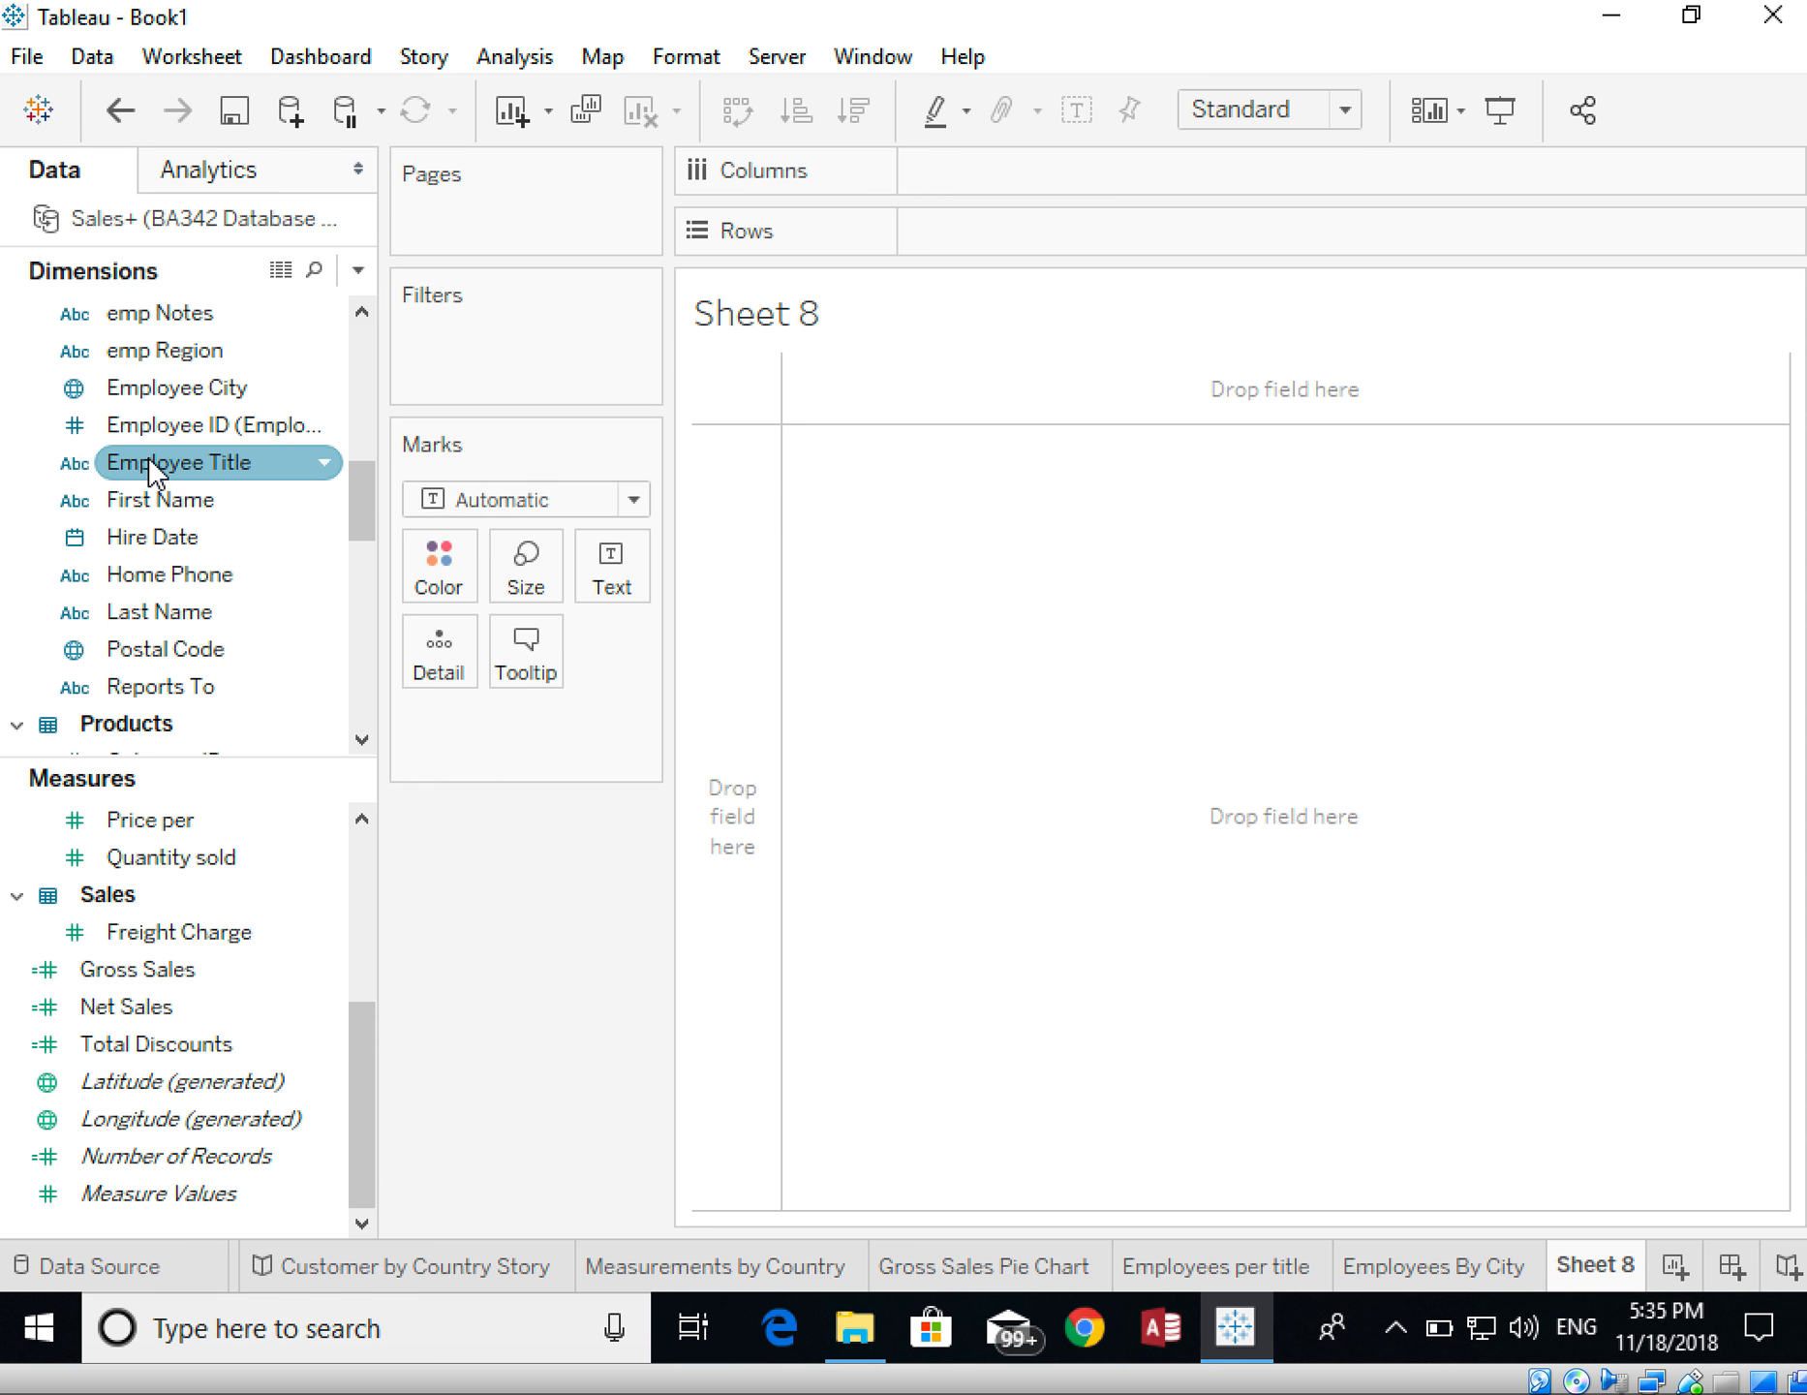
left_click_drag(150, 465, 953, 233)
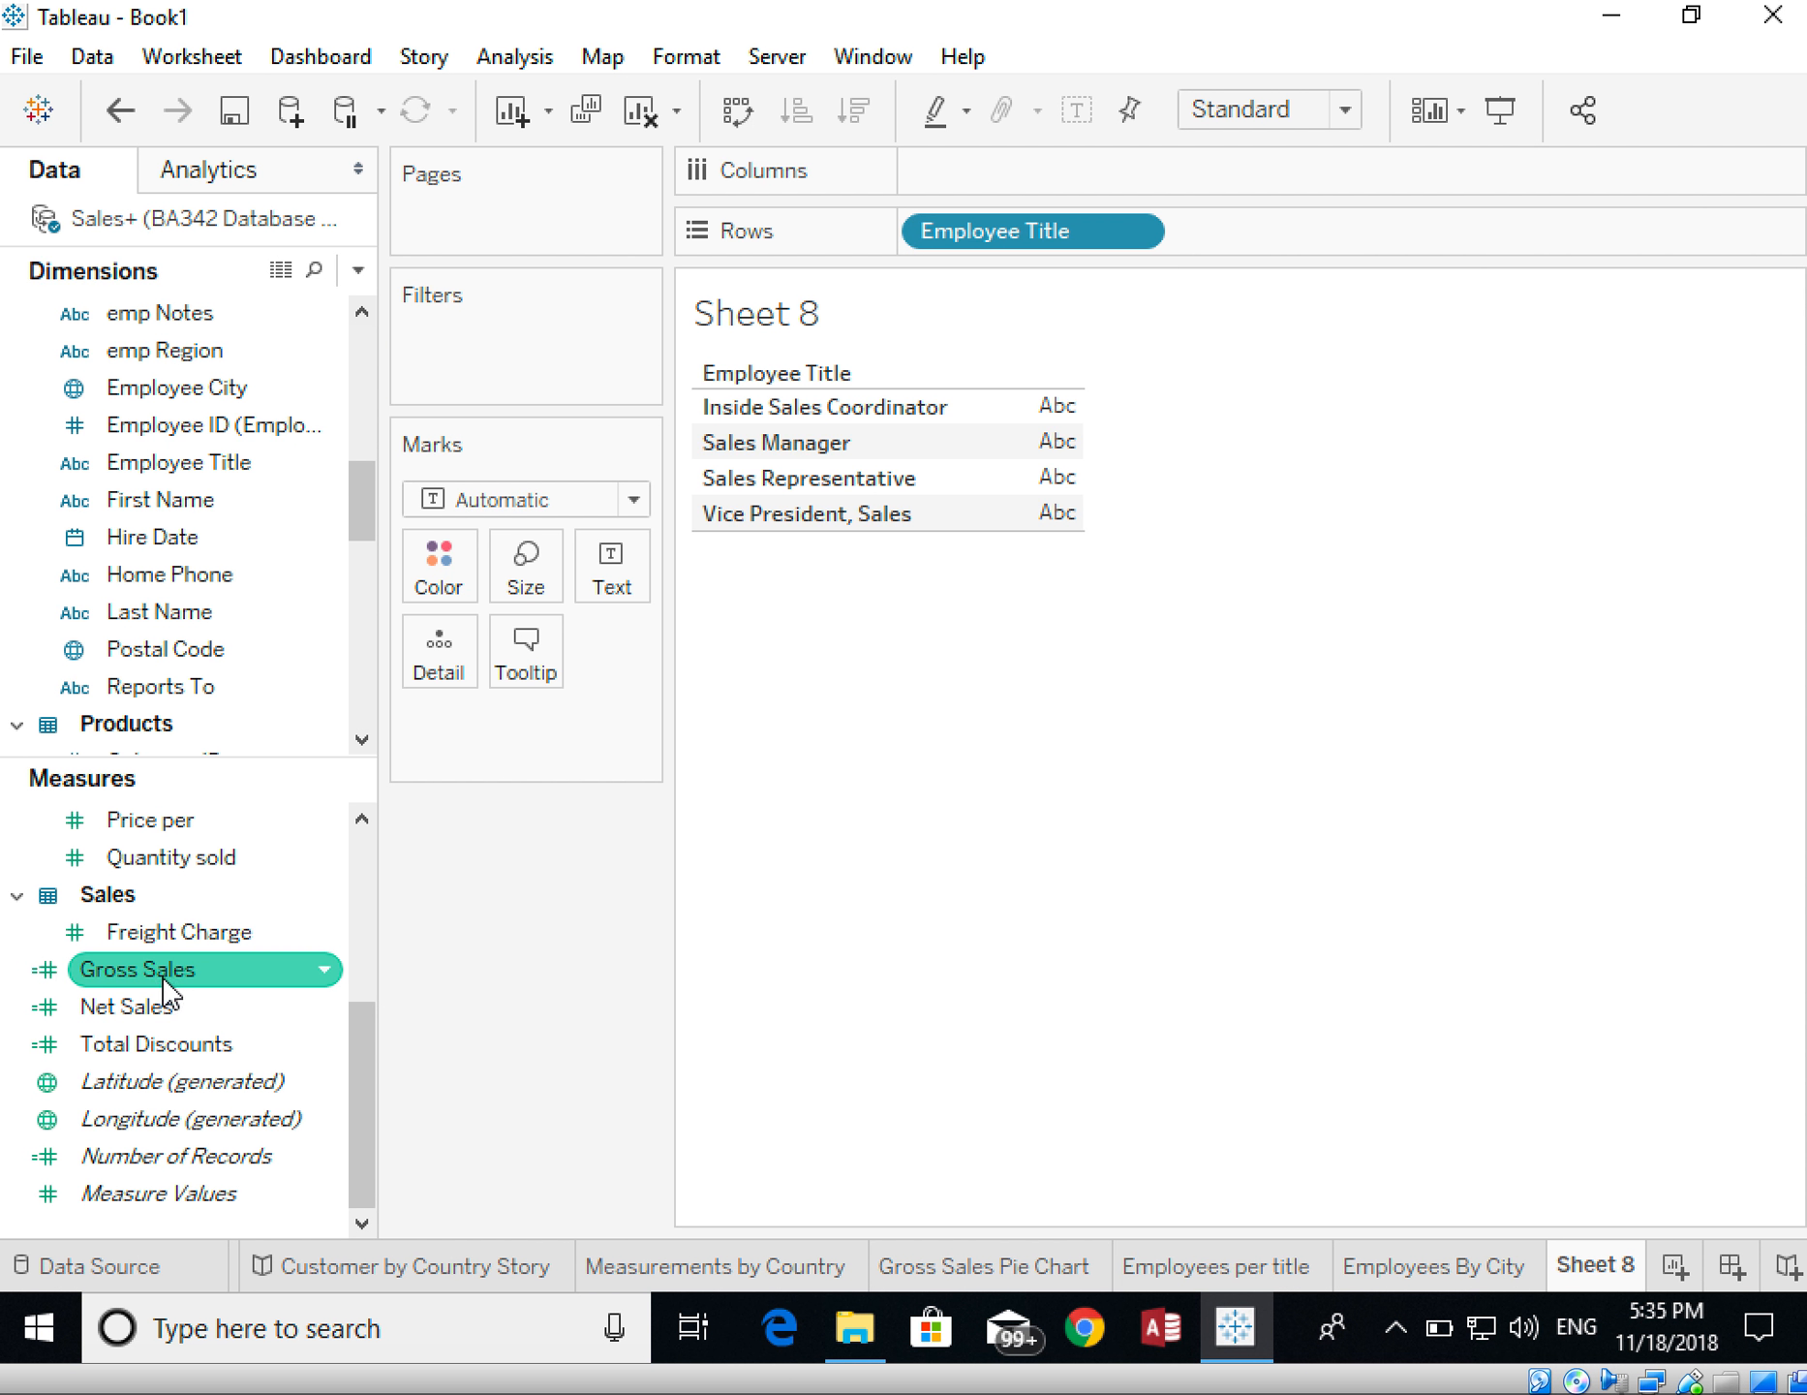
- Add Gross Sales, Net Sales and Total Discounts as columns against Employee Title
left_click_drag(164, 988, 766, 318)
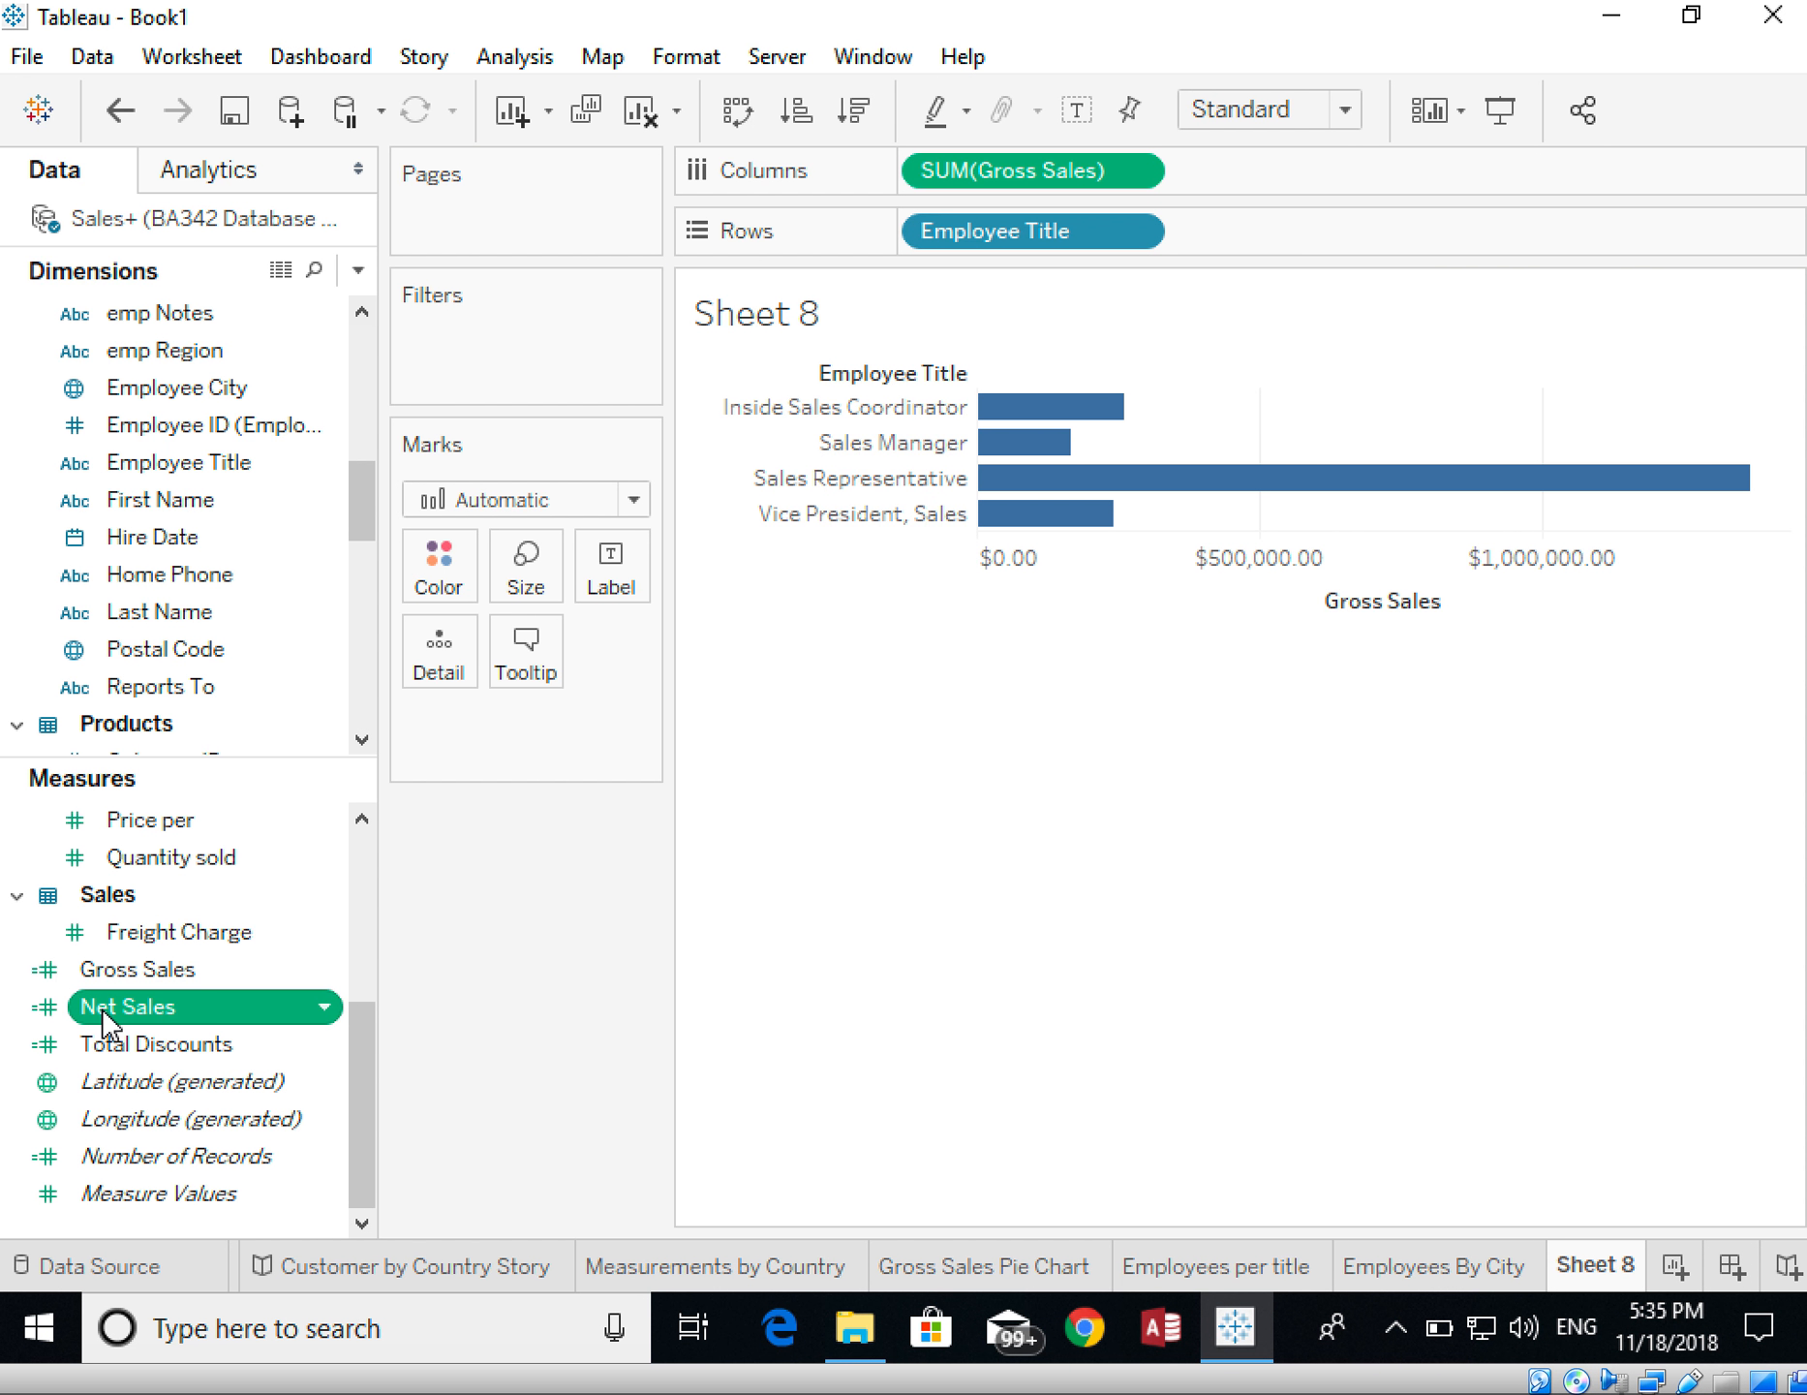
mouse_move(106, 1022)
left_mouse_down()
mouse_move(1144, 363)
mouse_move(1250, 162)
mouse_move(1263, 178)
mouse_move(1245, 182)
left_mouse_up()
left_click_drag(144, 1049, 1546, 160)
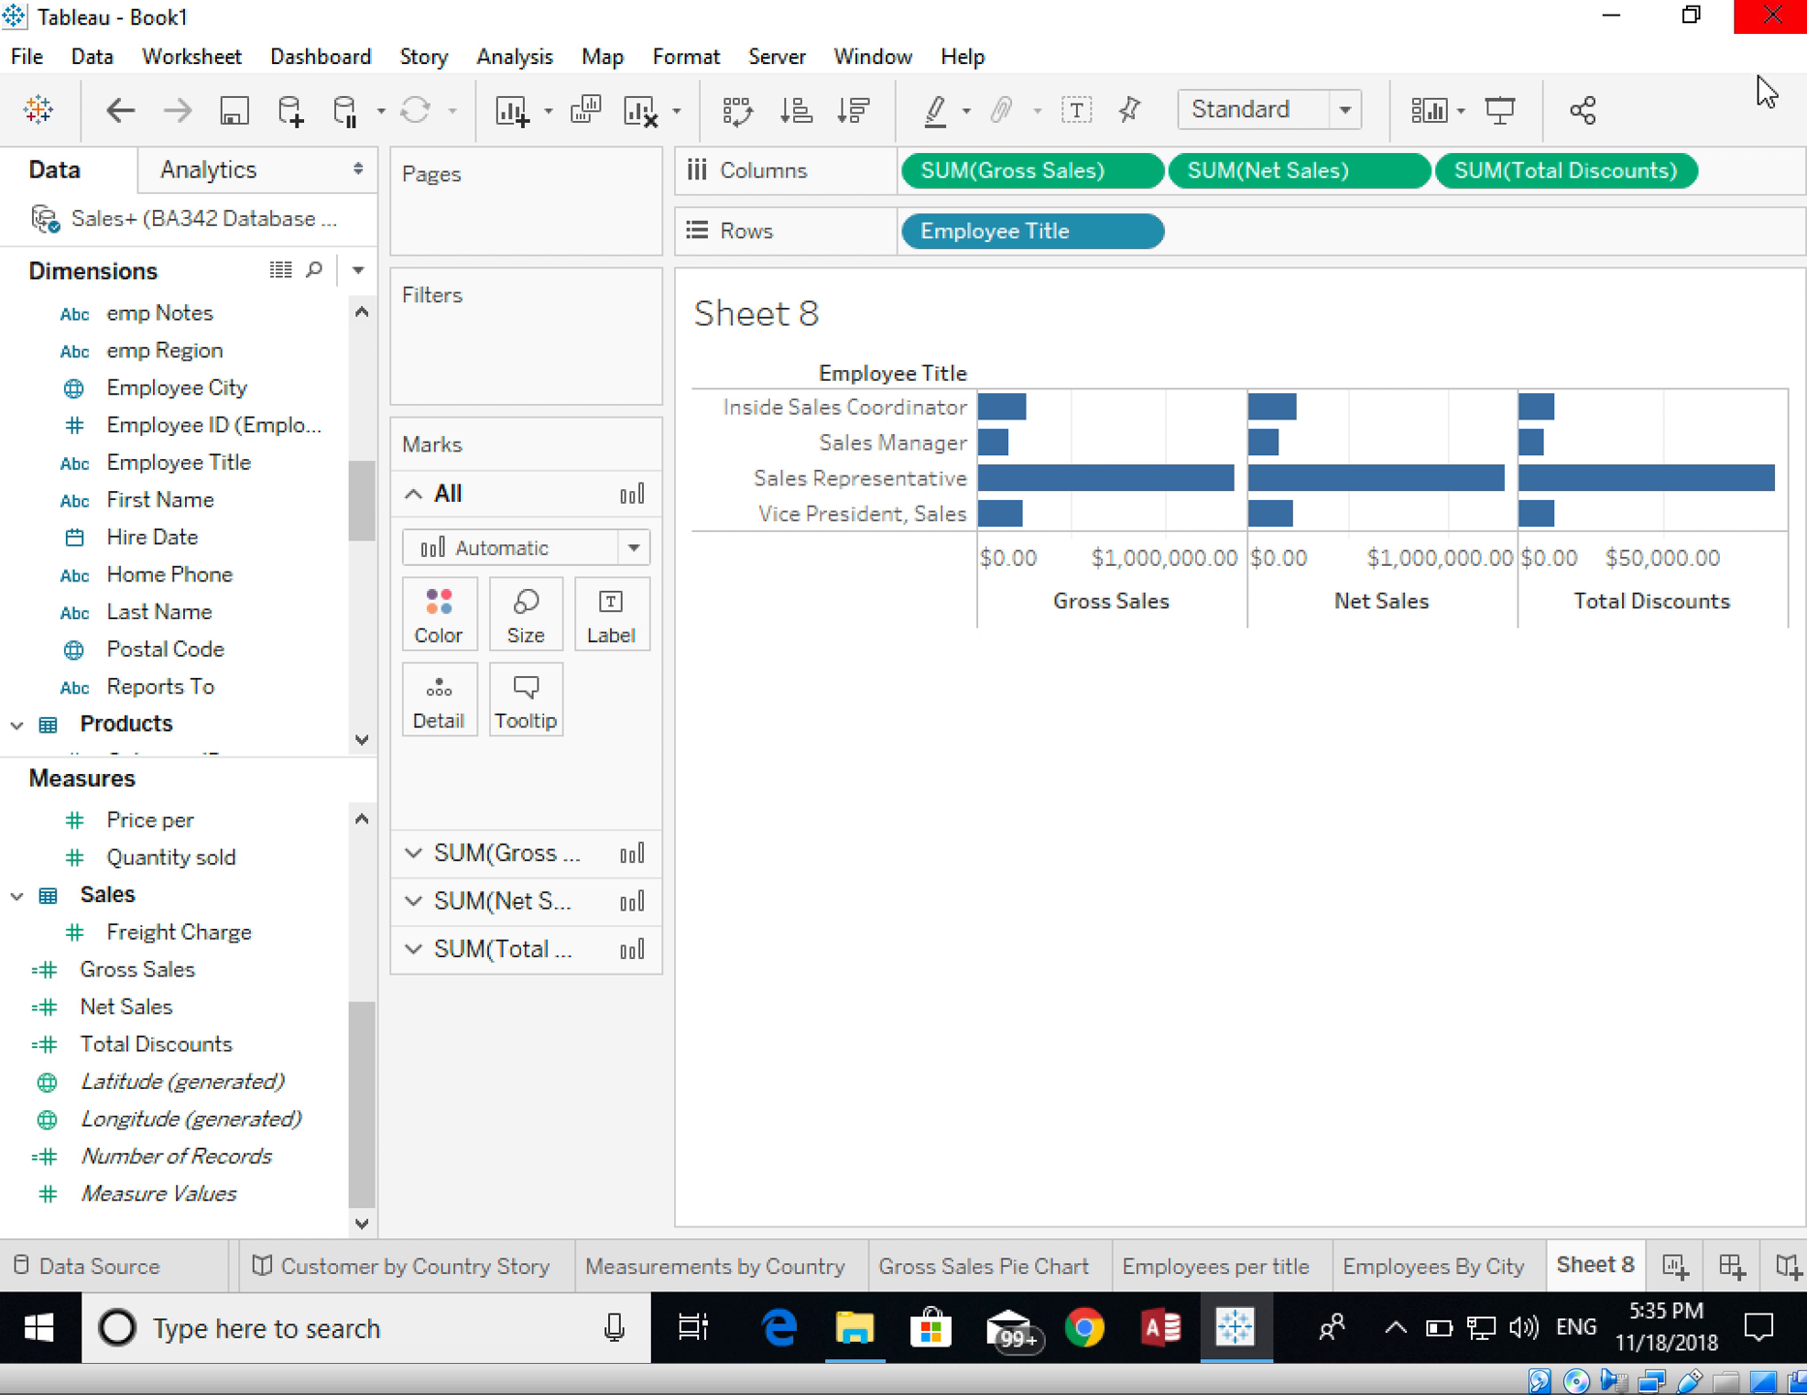
- Try the side-by-side circles, circle views and stacked bars chart types, and settle on side-by-side bars
left_click(1722, 109)
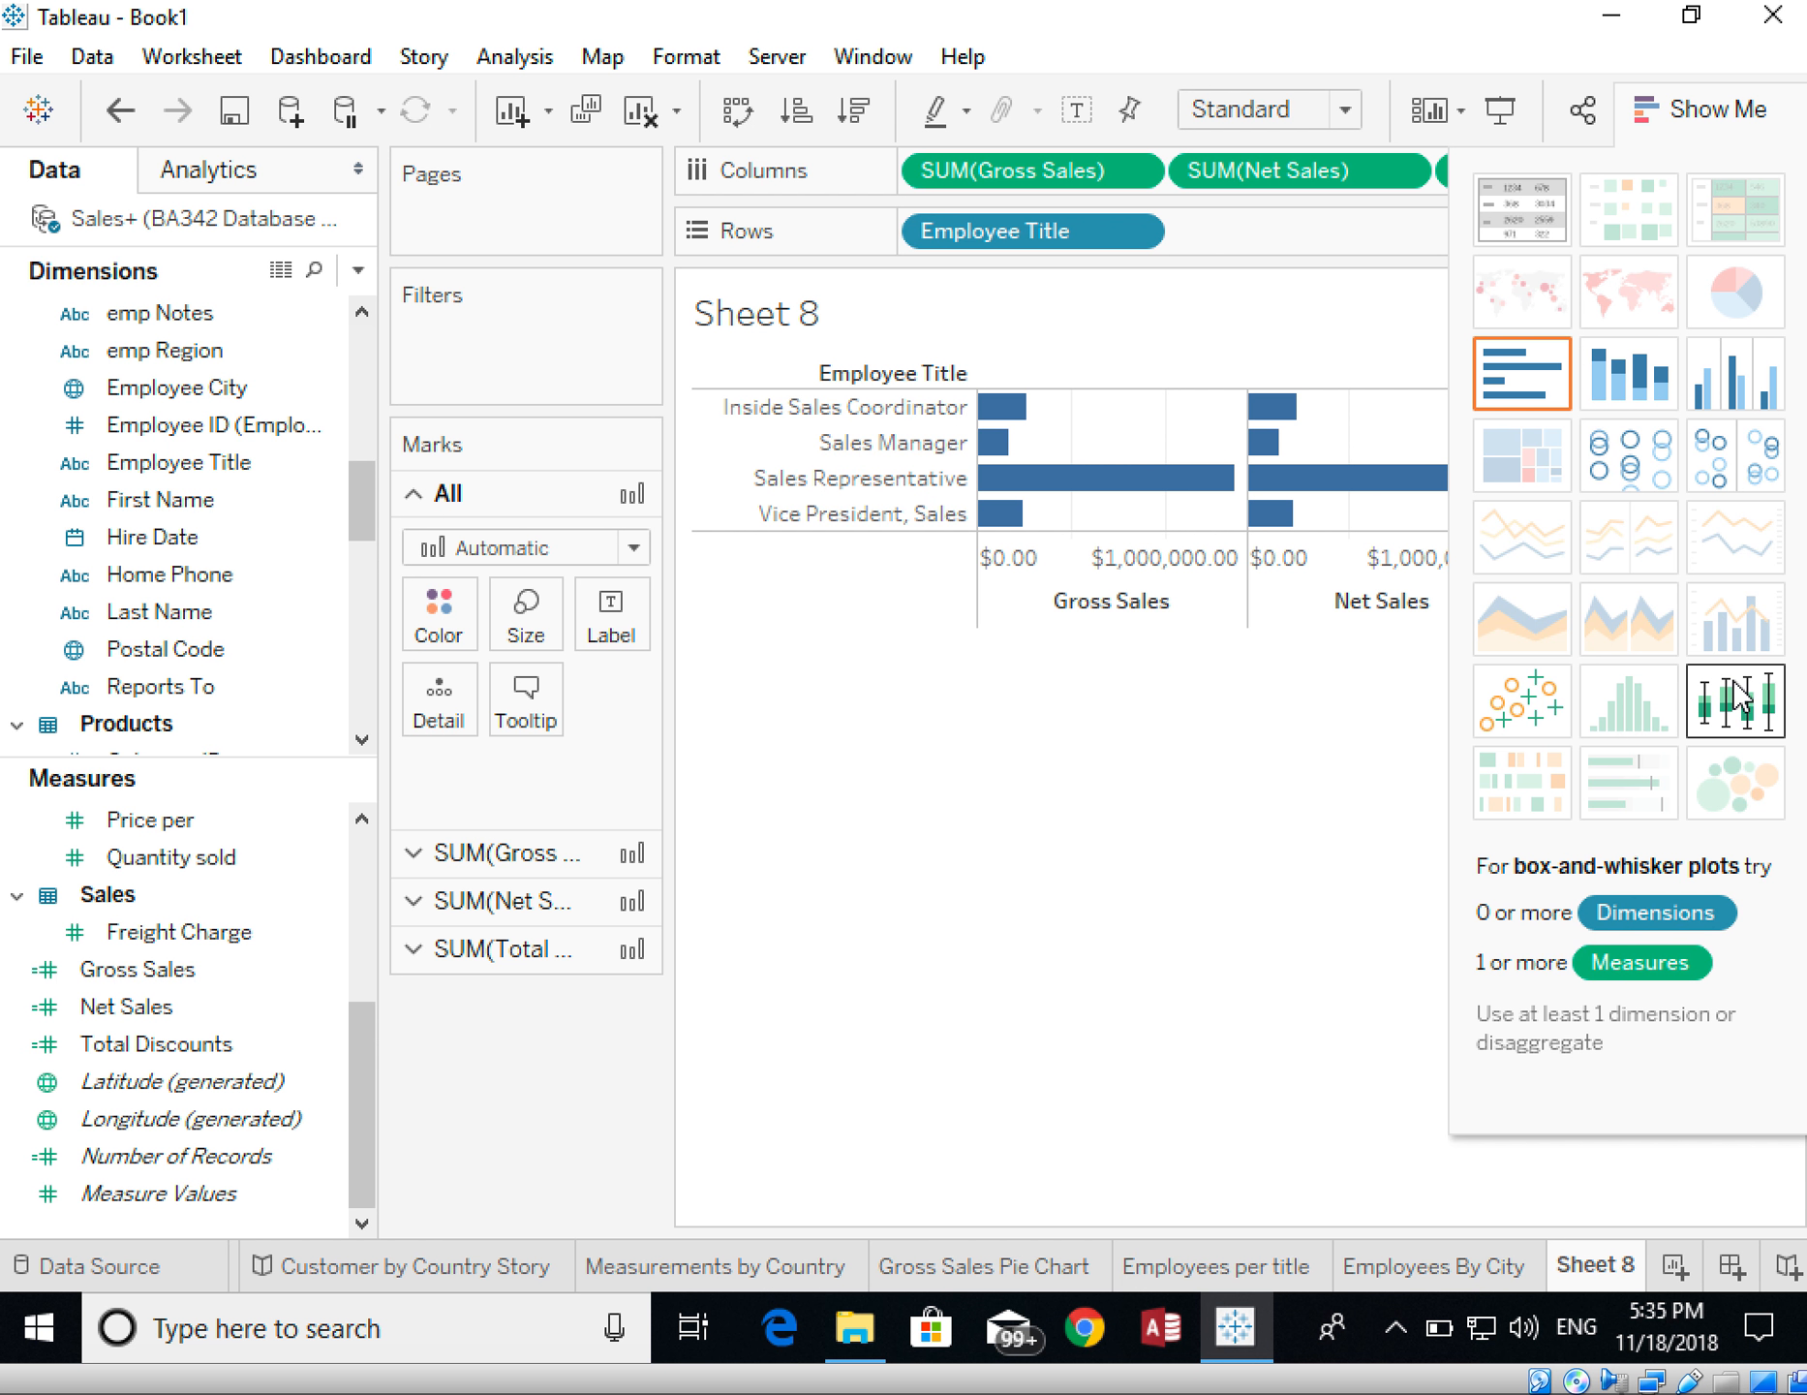
left_click(1717, 479)
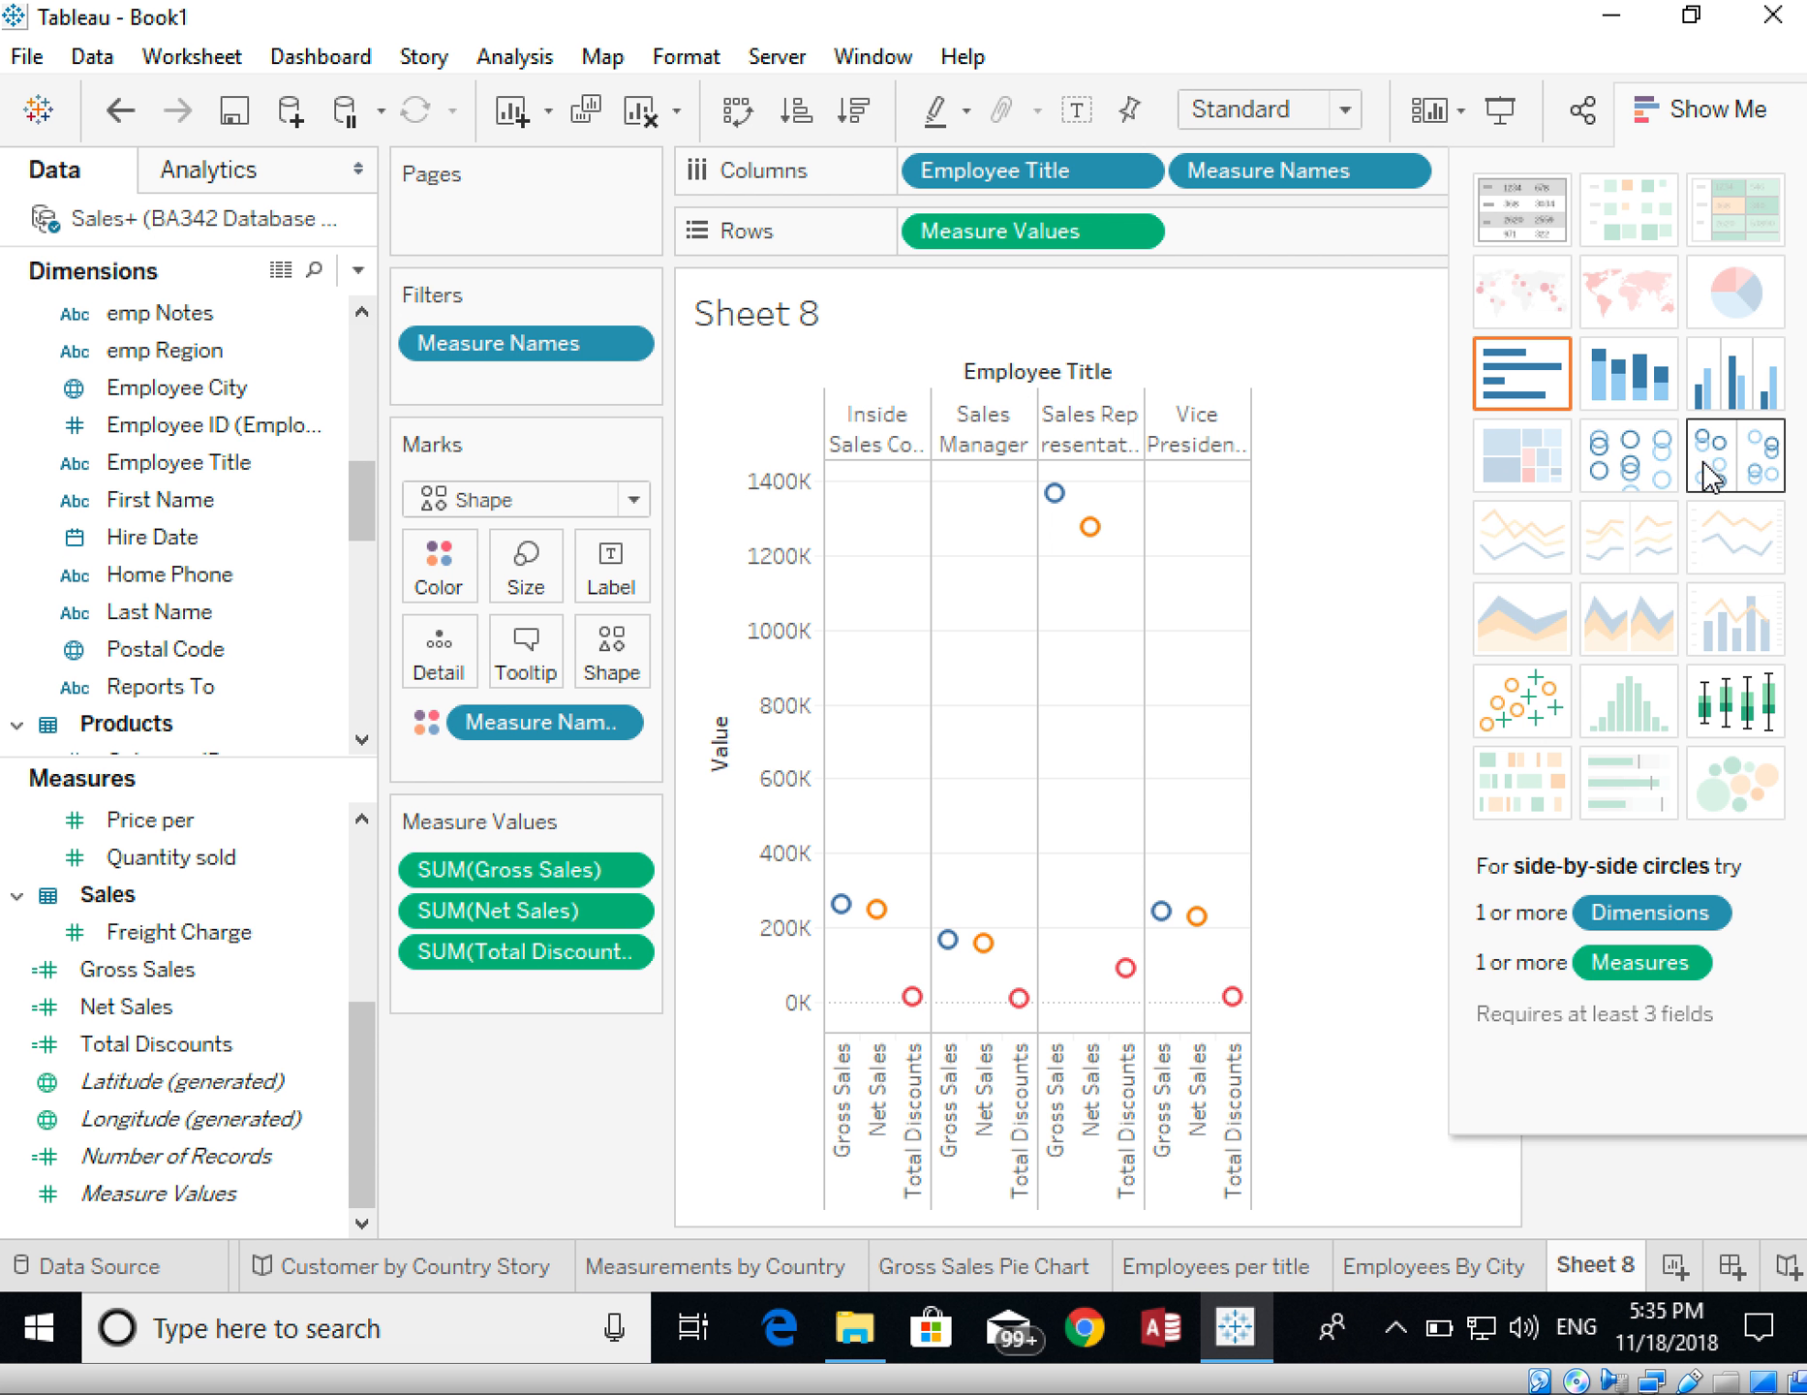
left_click(1635, 472)
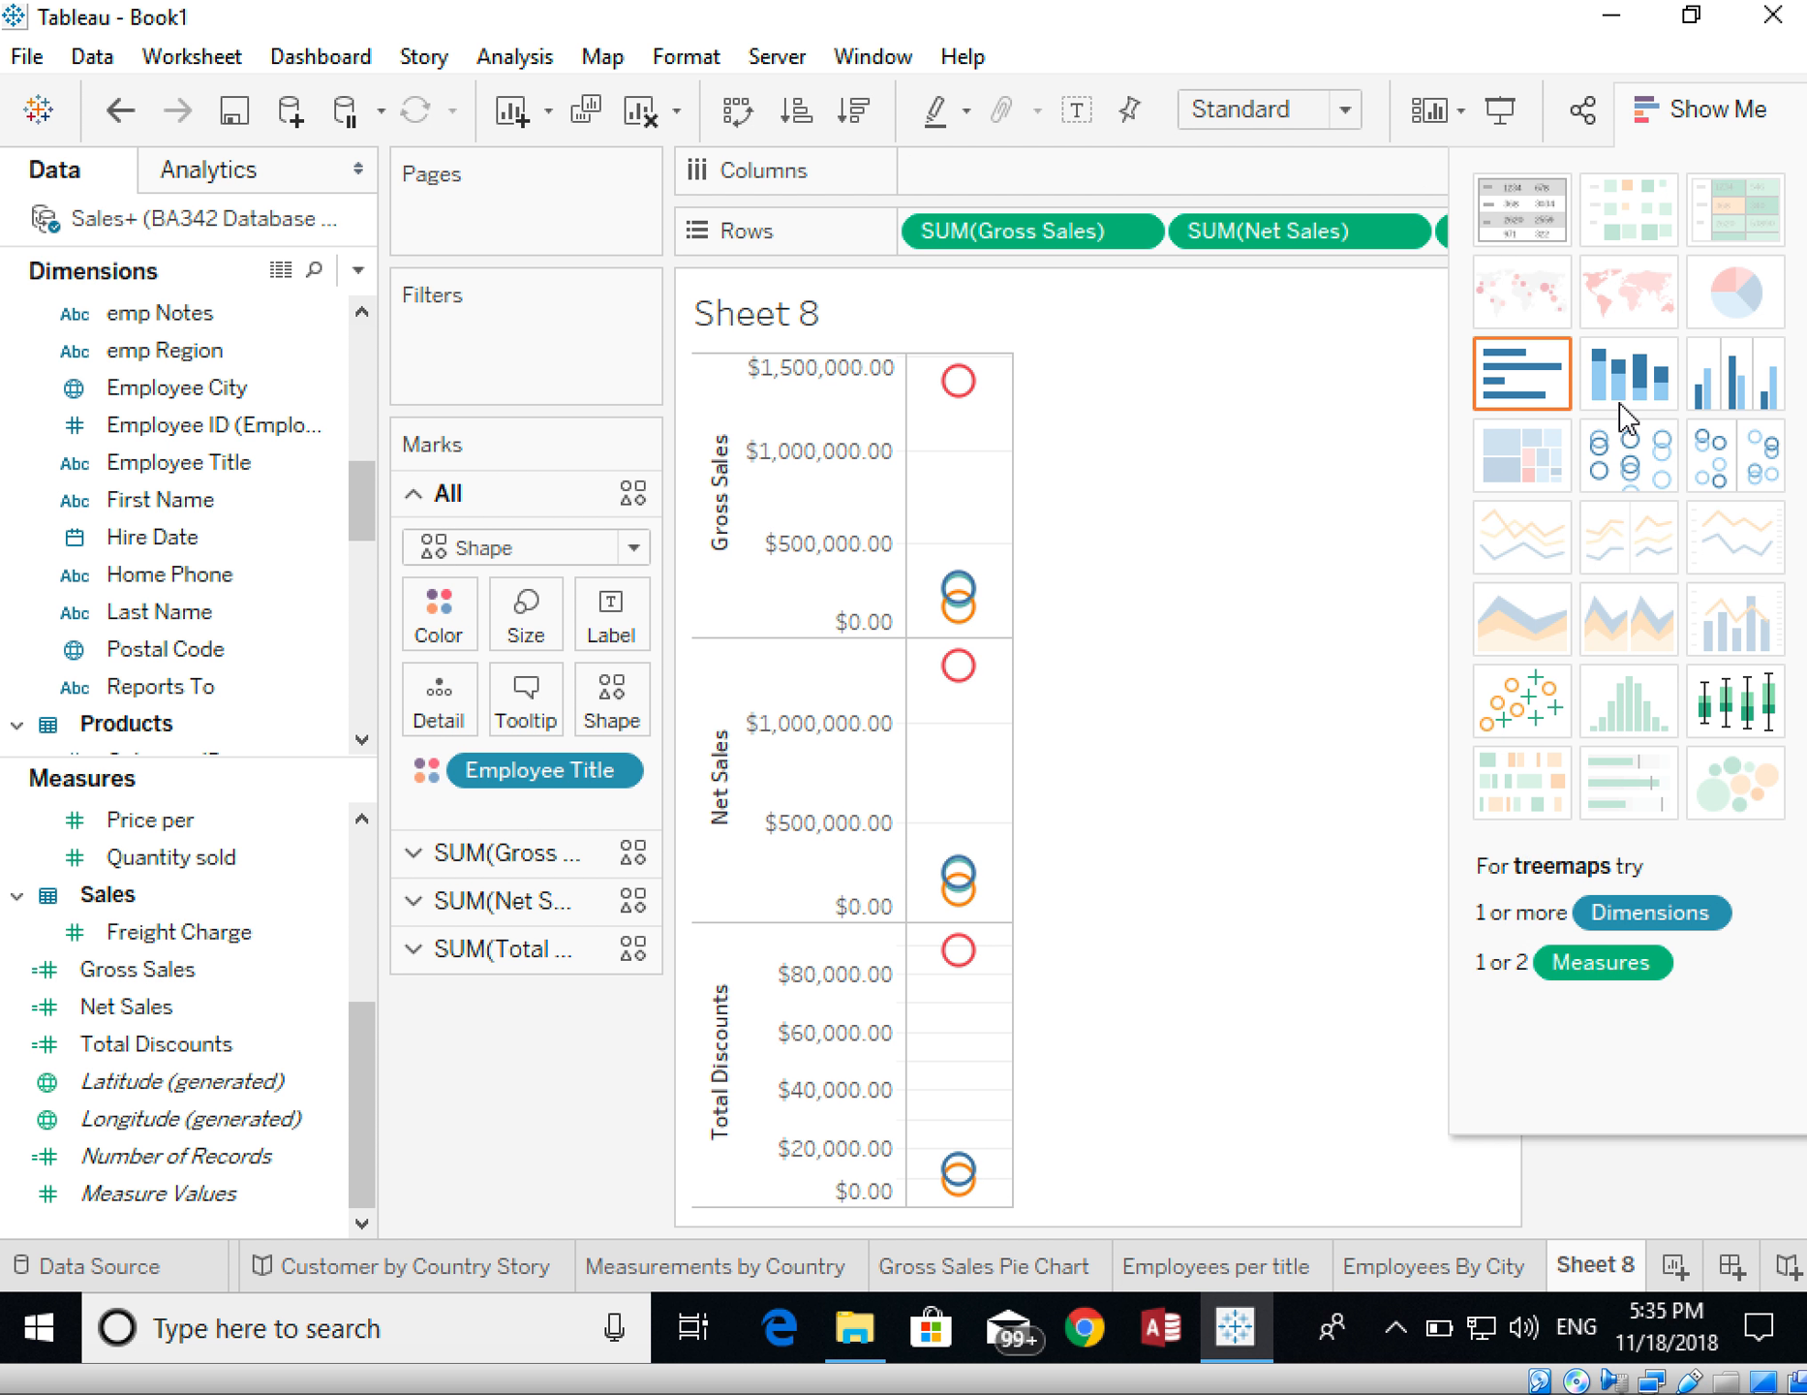
left_click(1633, 395)
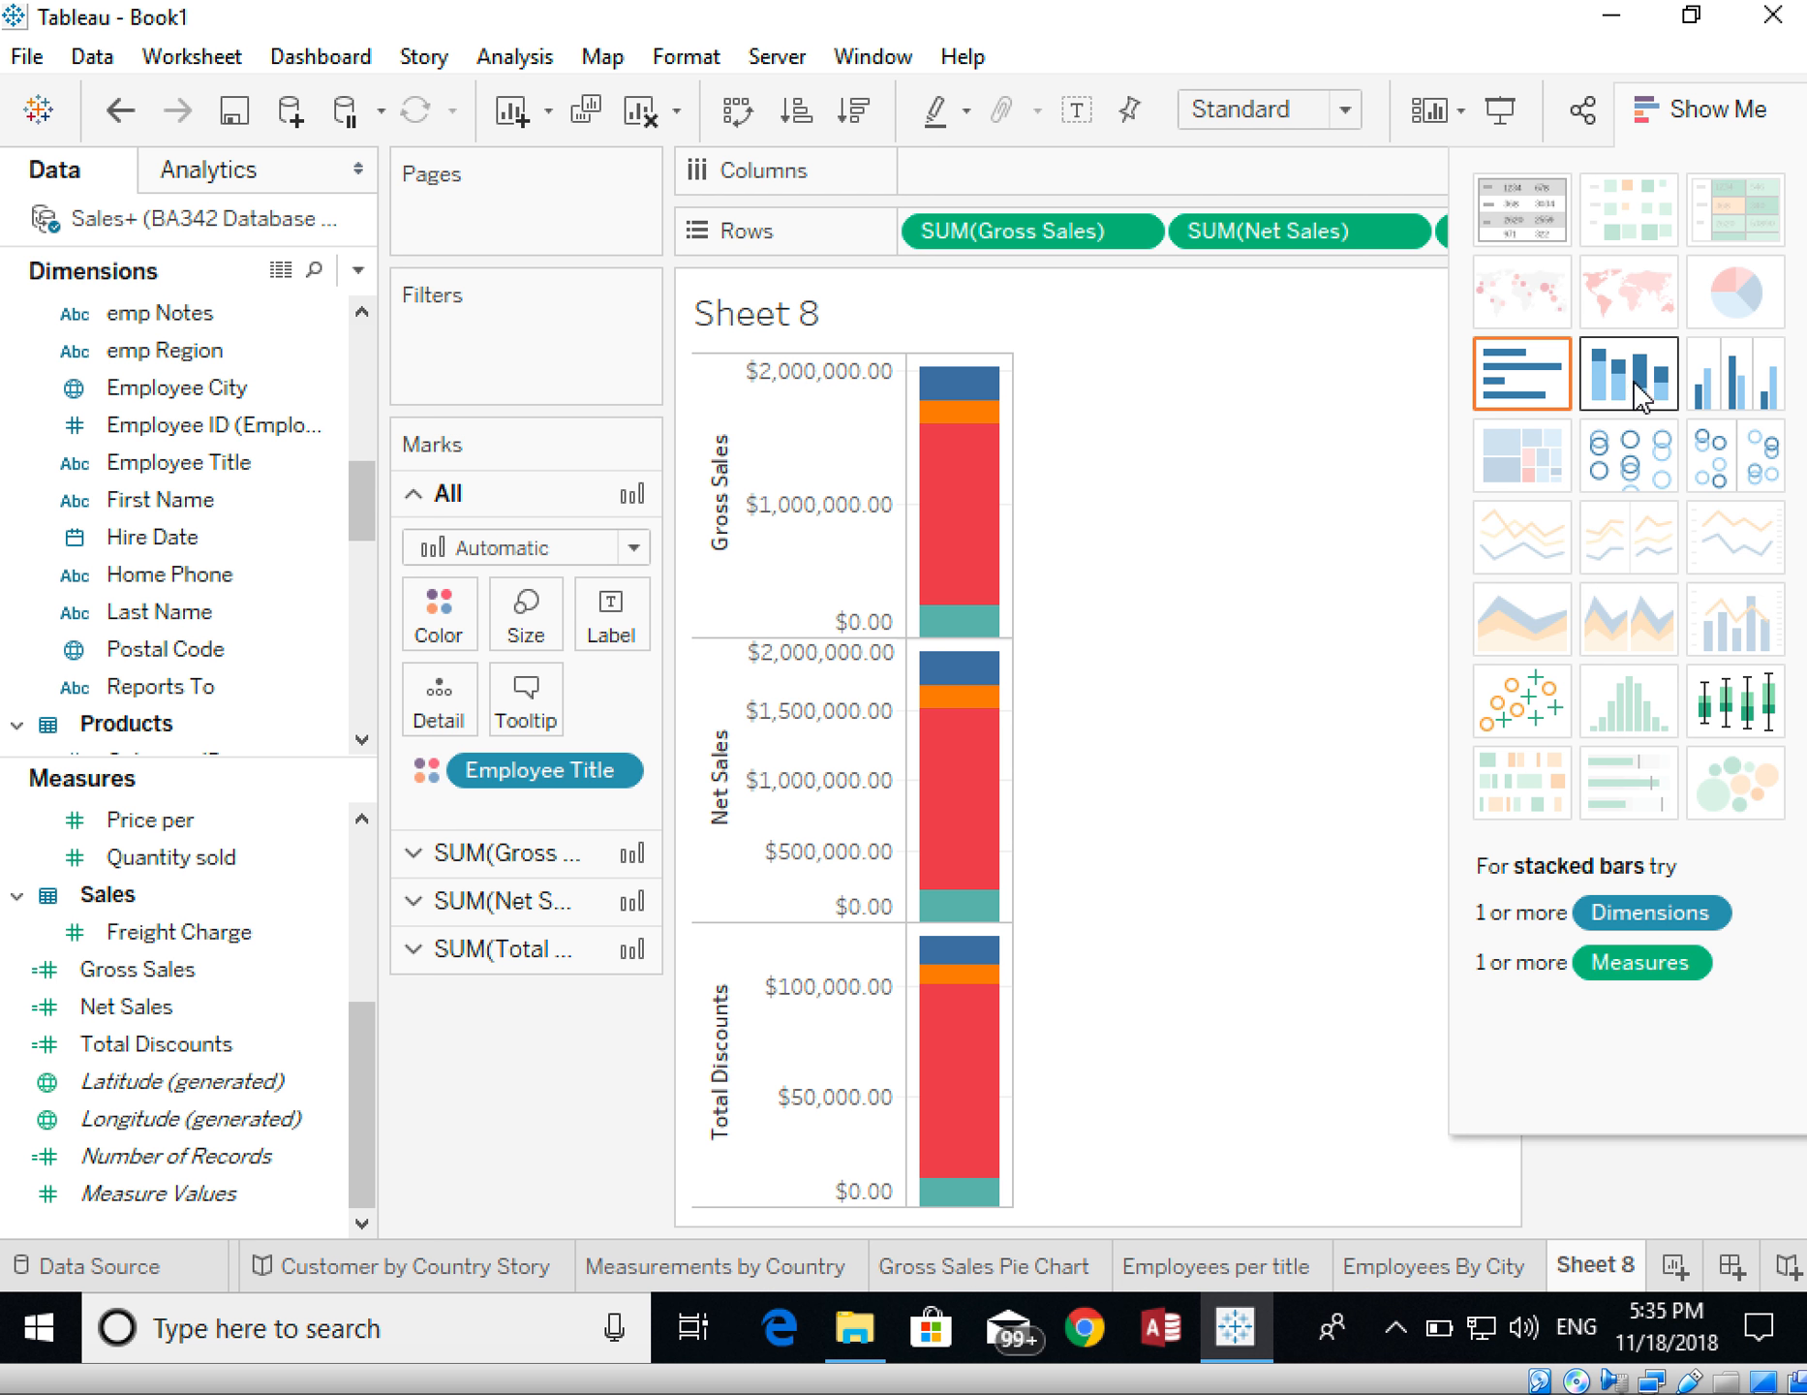
left_click(1729, 397)
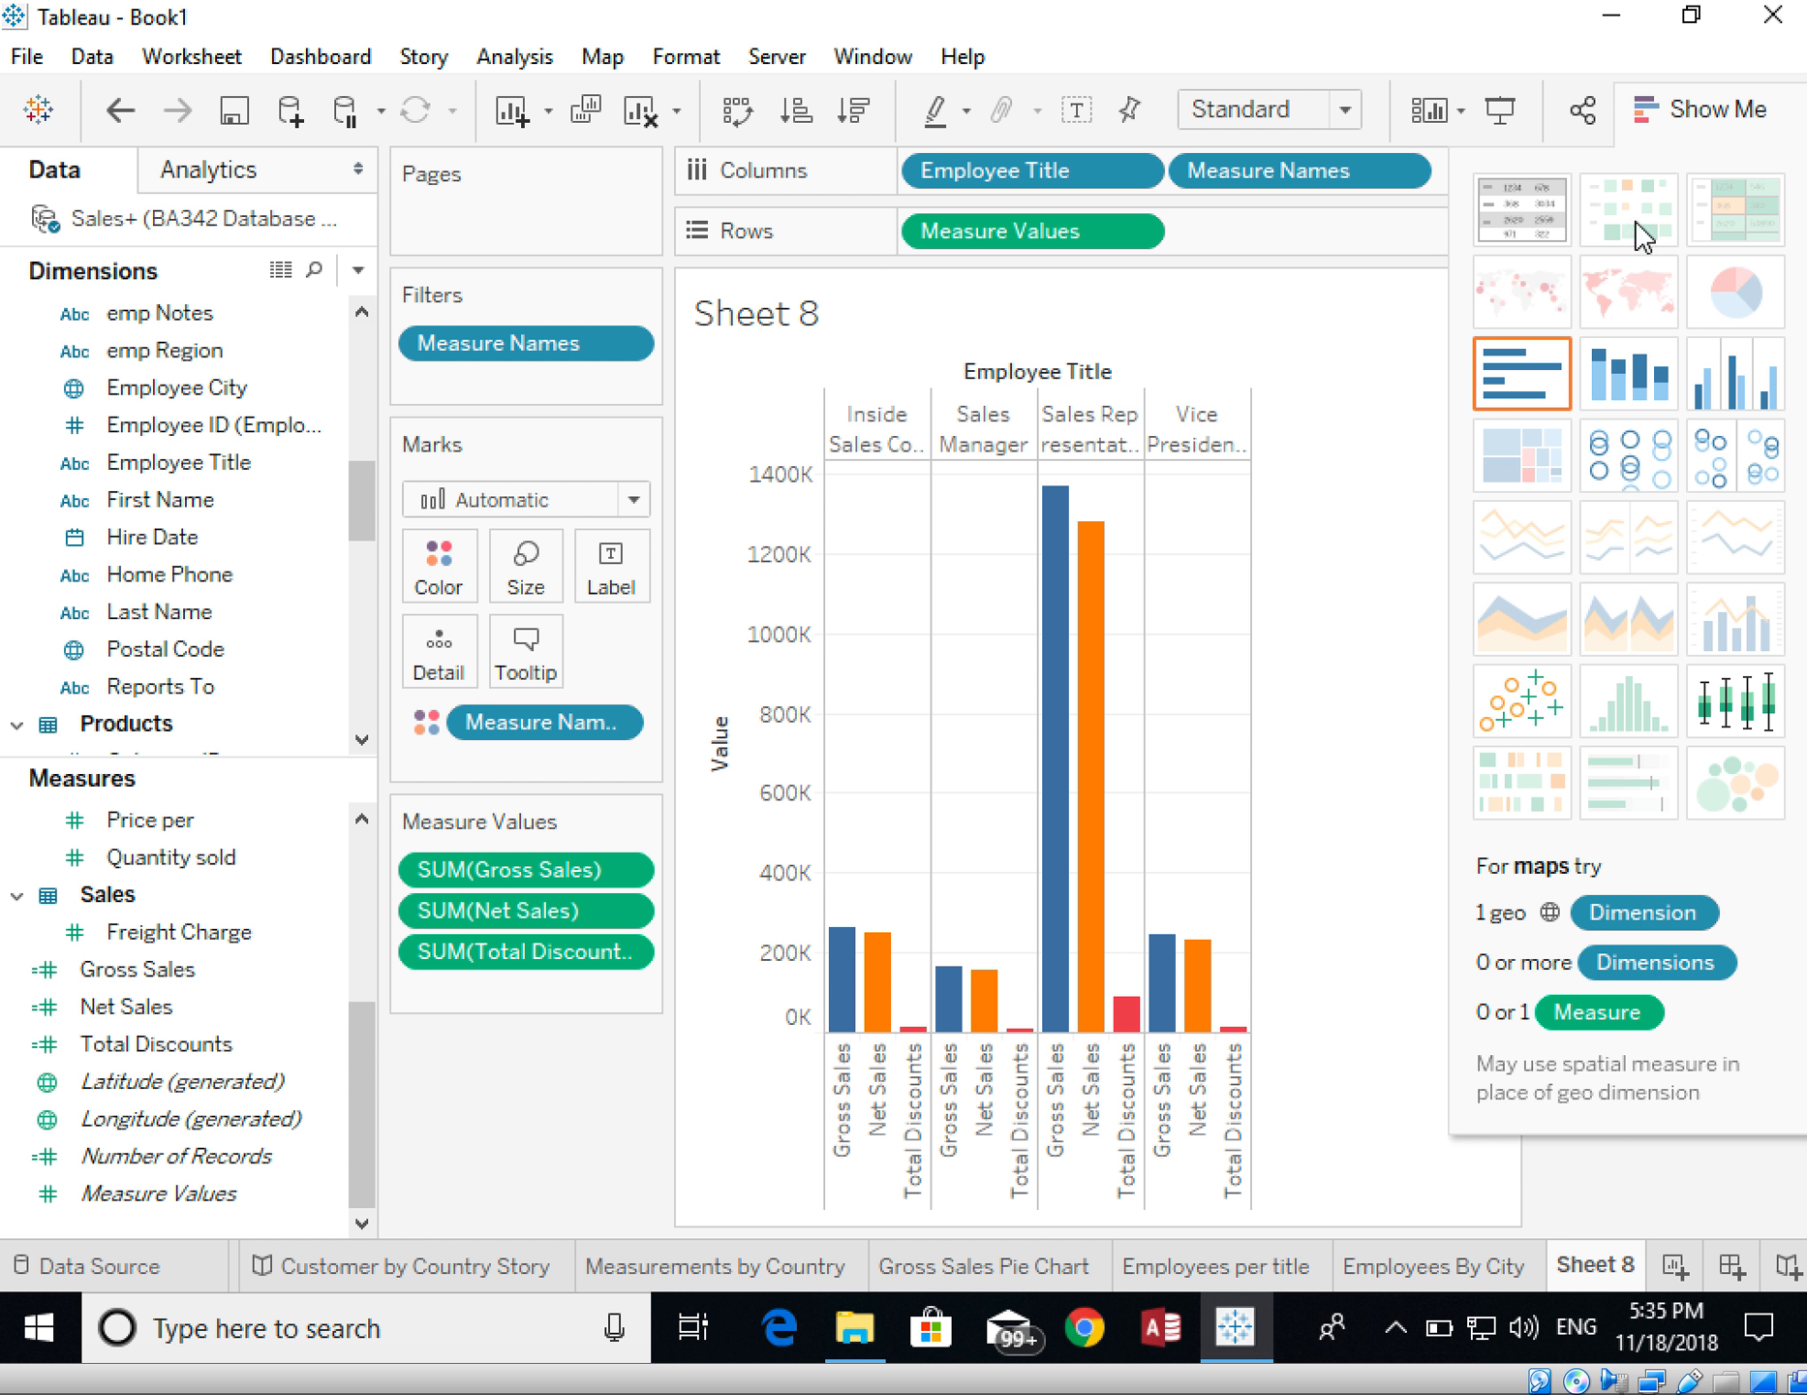
left_click(1690, 111)
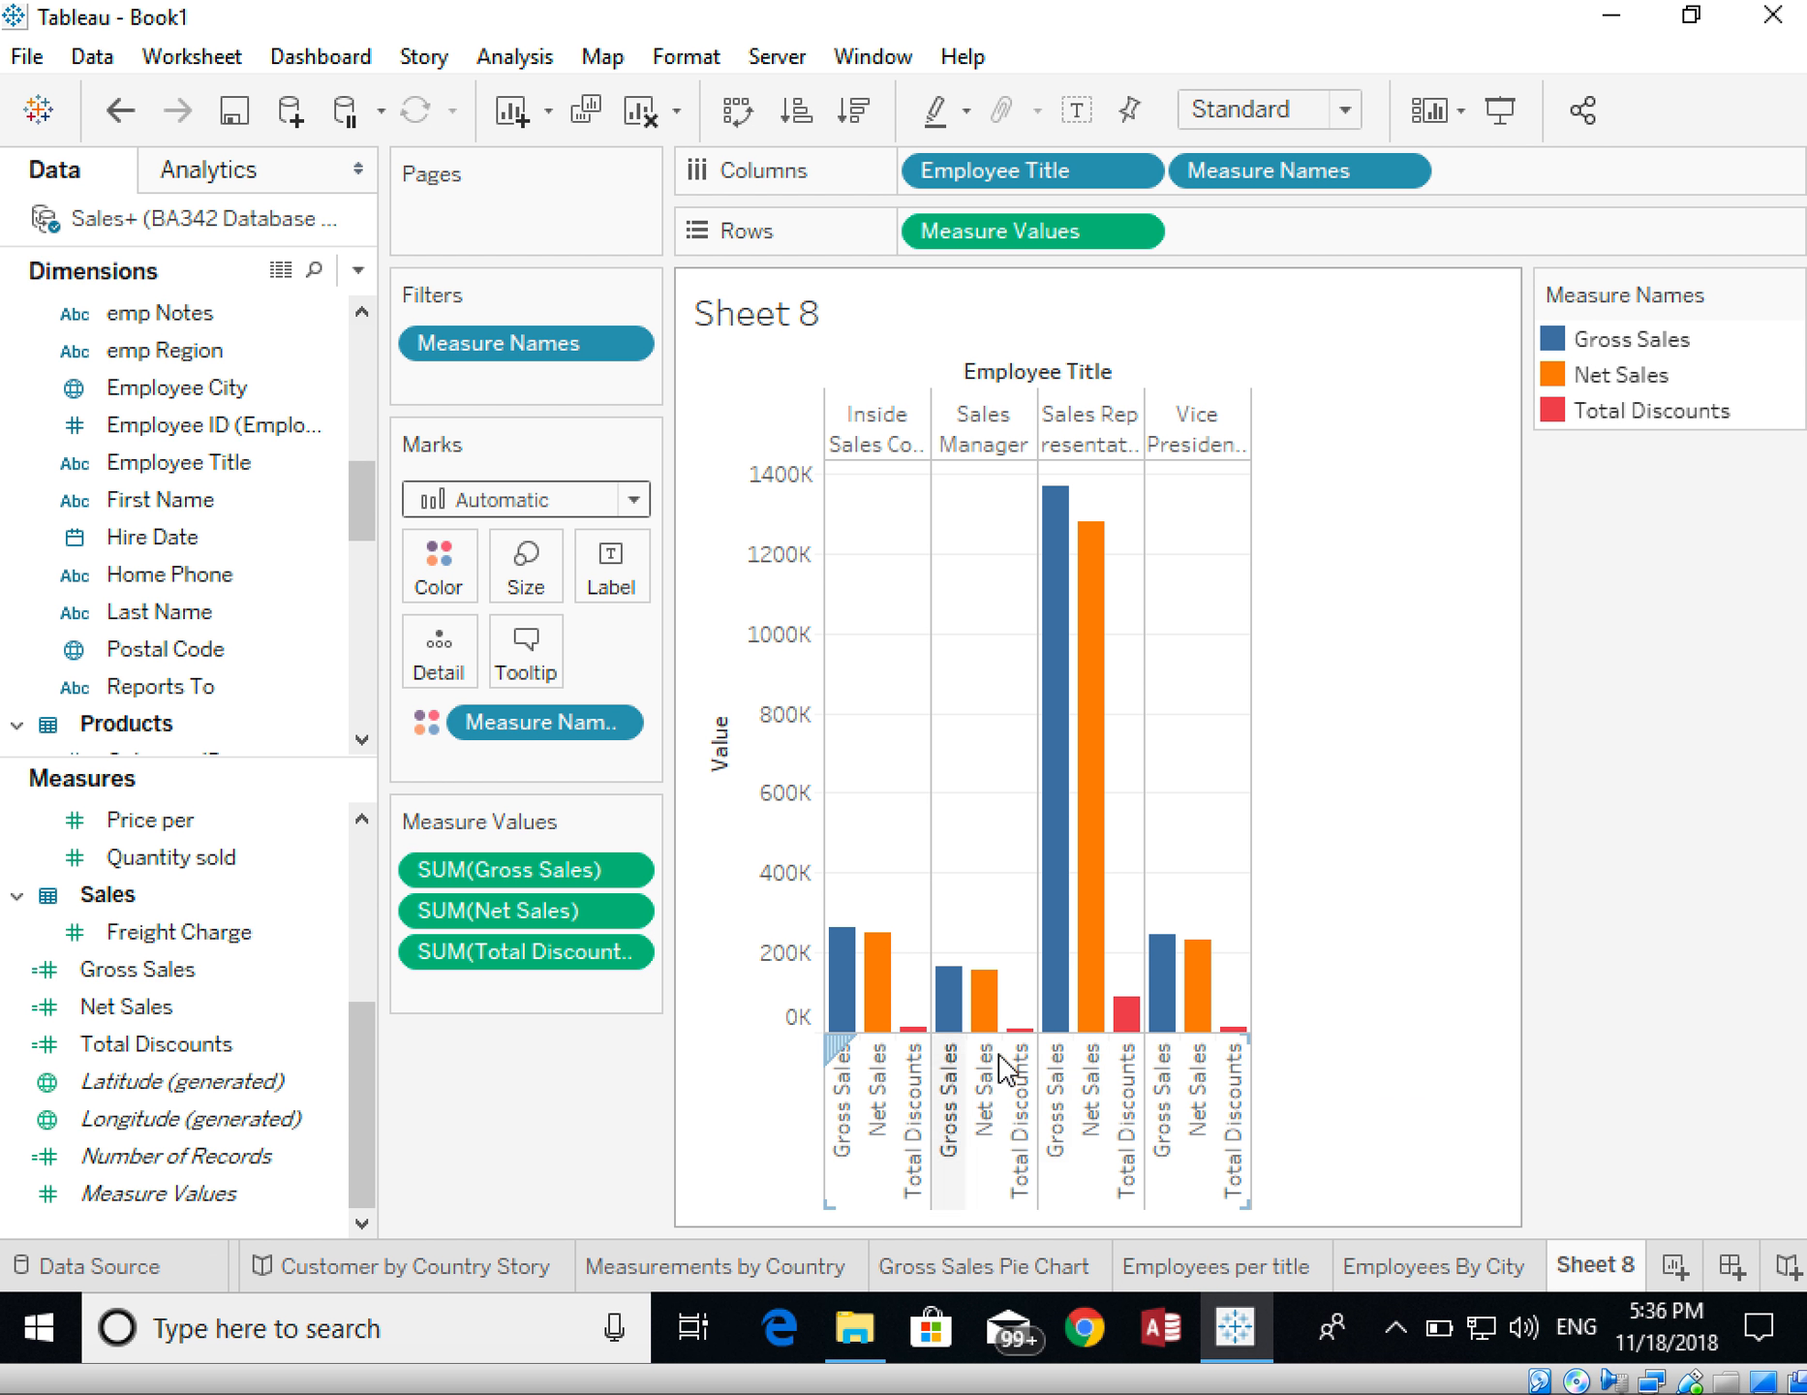
- Exclude Gross Sales from the side-by-side bars, keeping Net Sales and Total Discounts
left_click(1127, 1104)
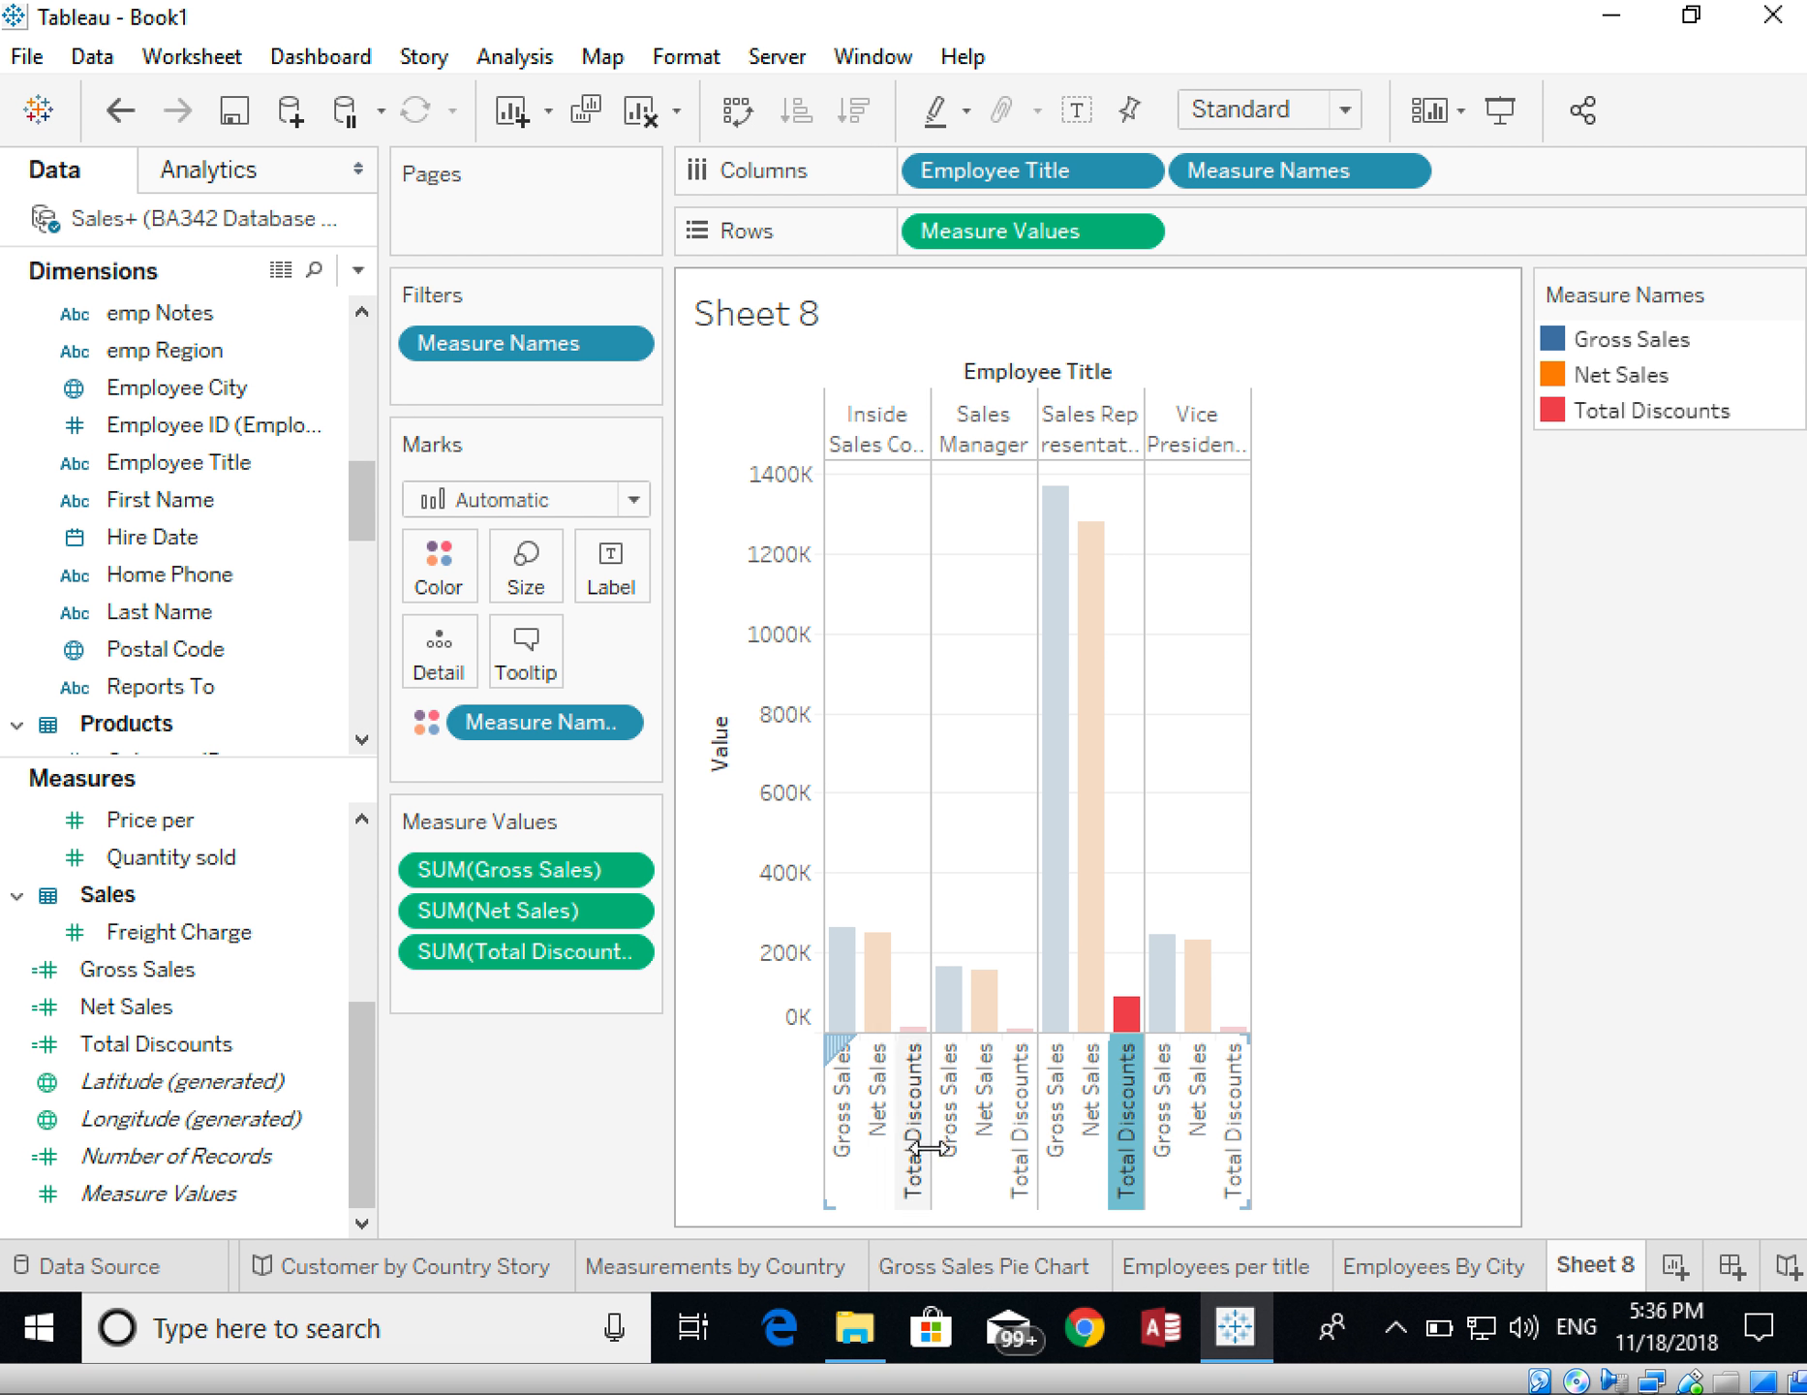
left_click(913, 1085)
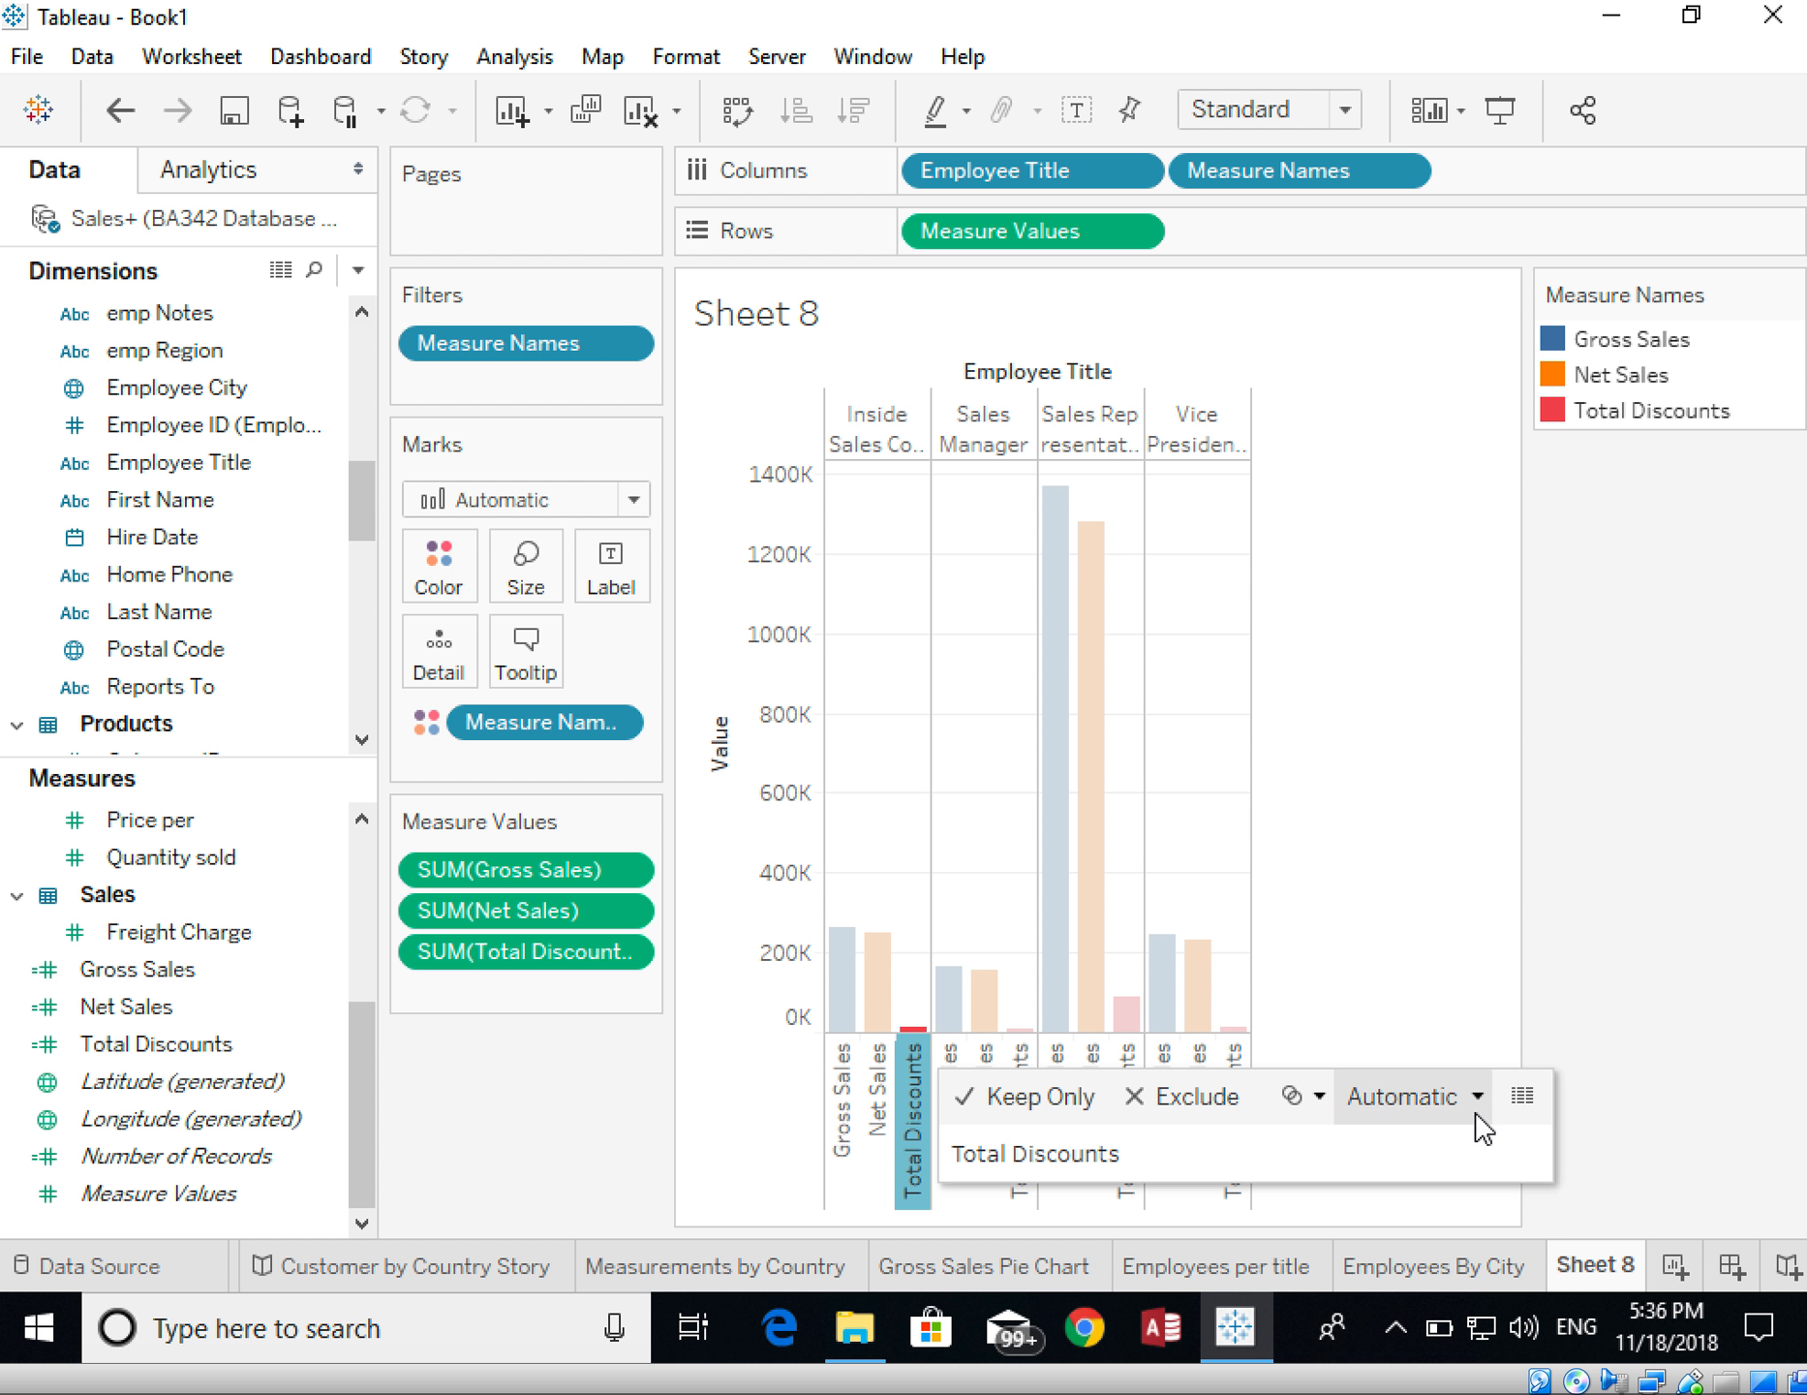
left_click(1360, 1023)
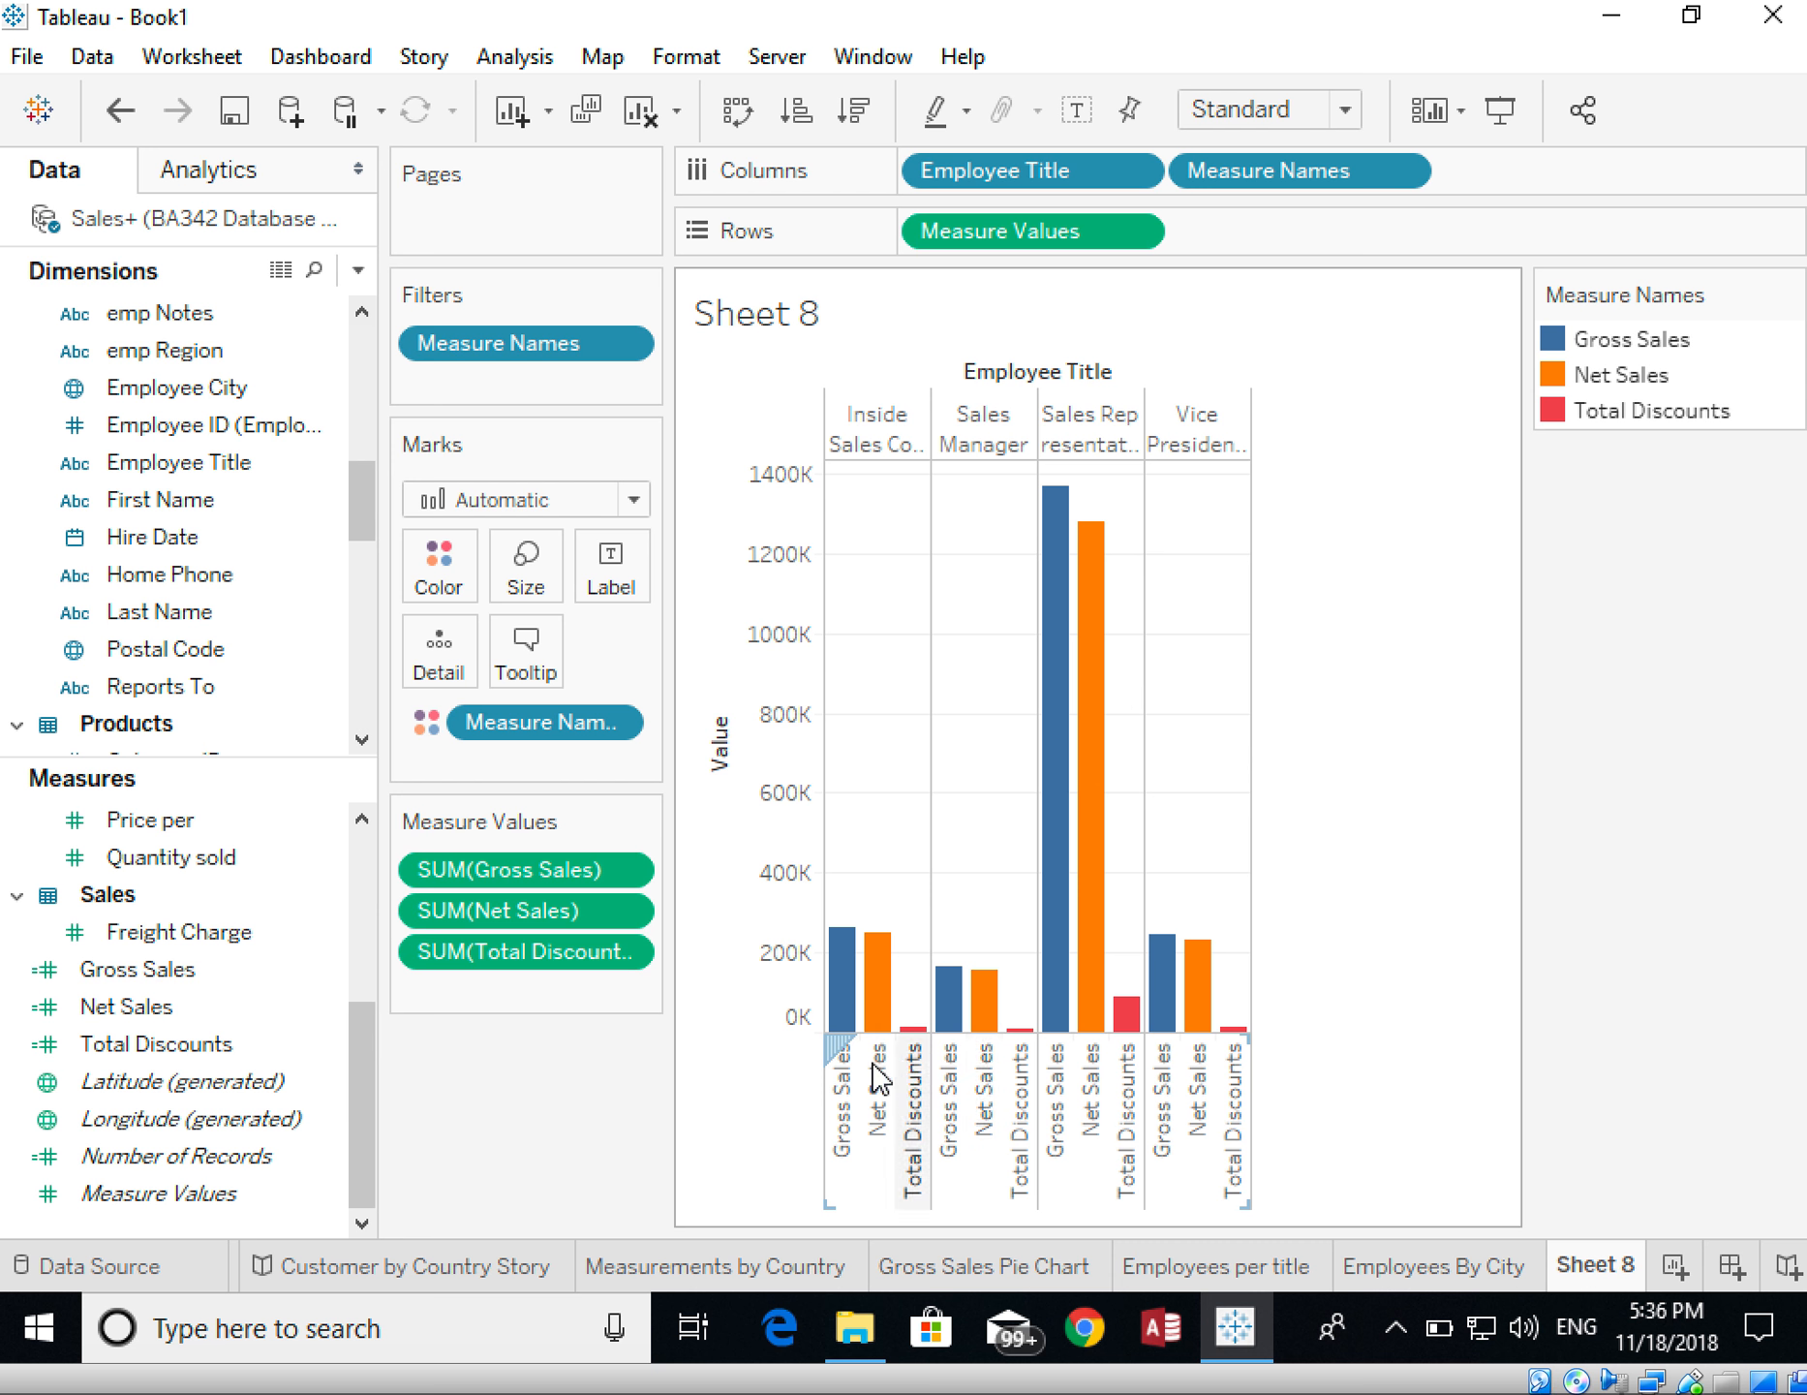
left_click(841, 1095)
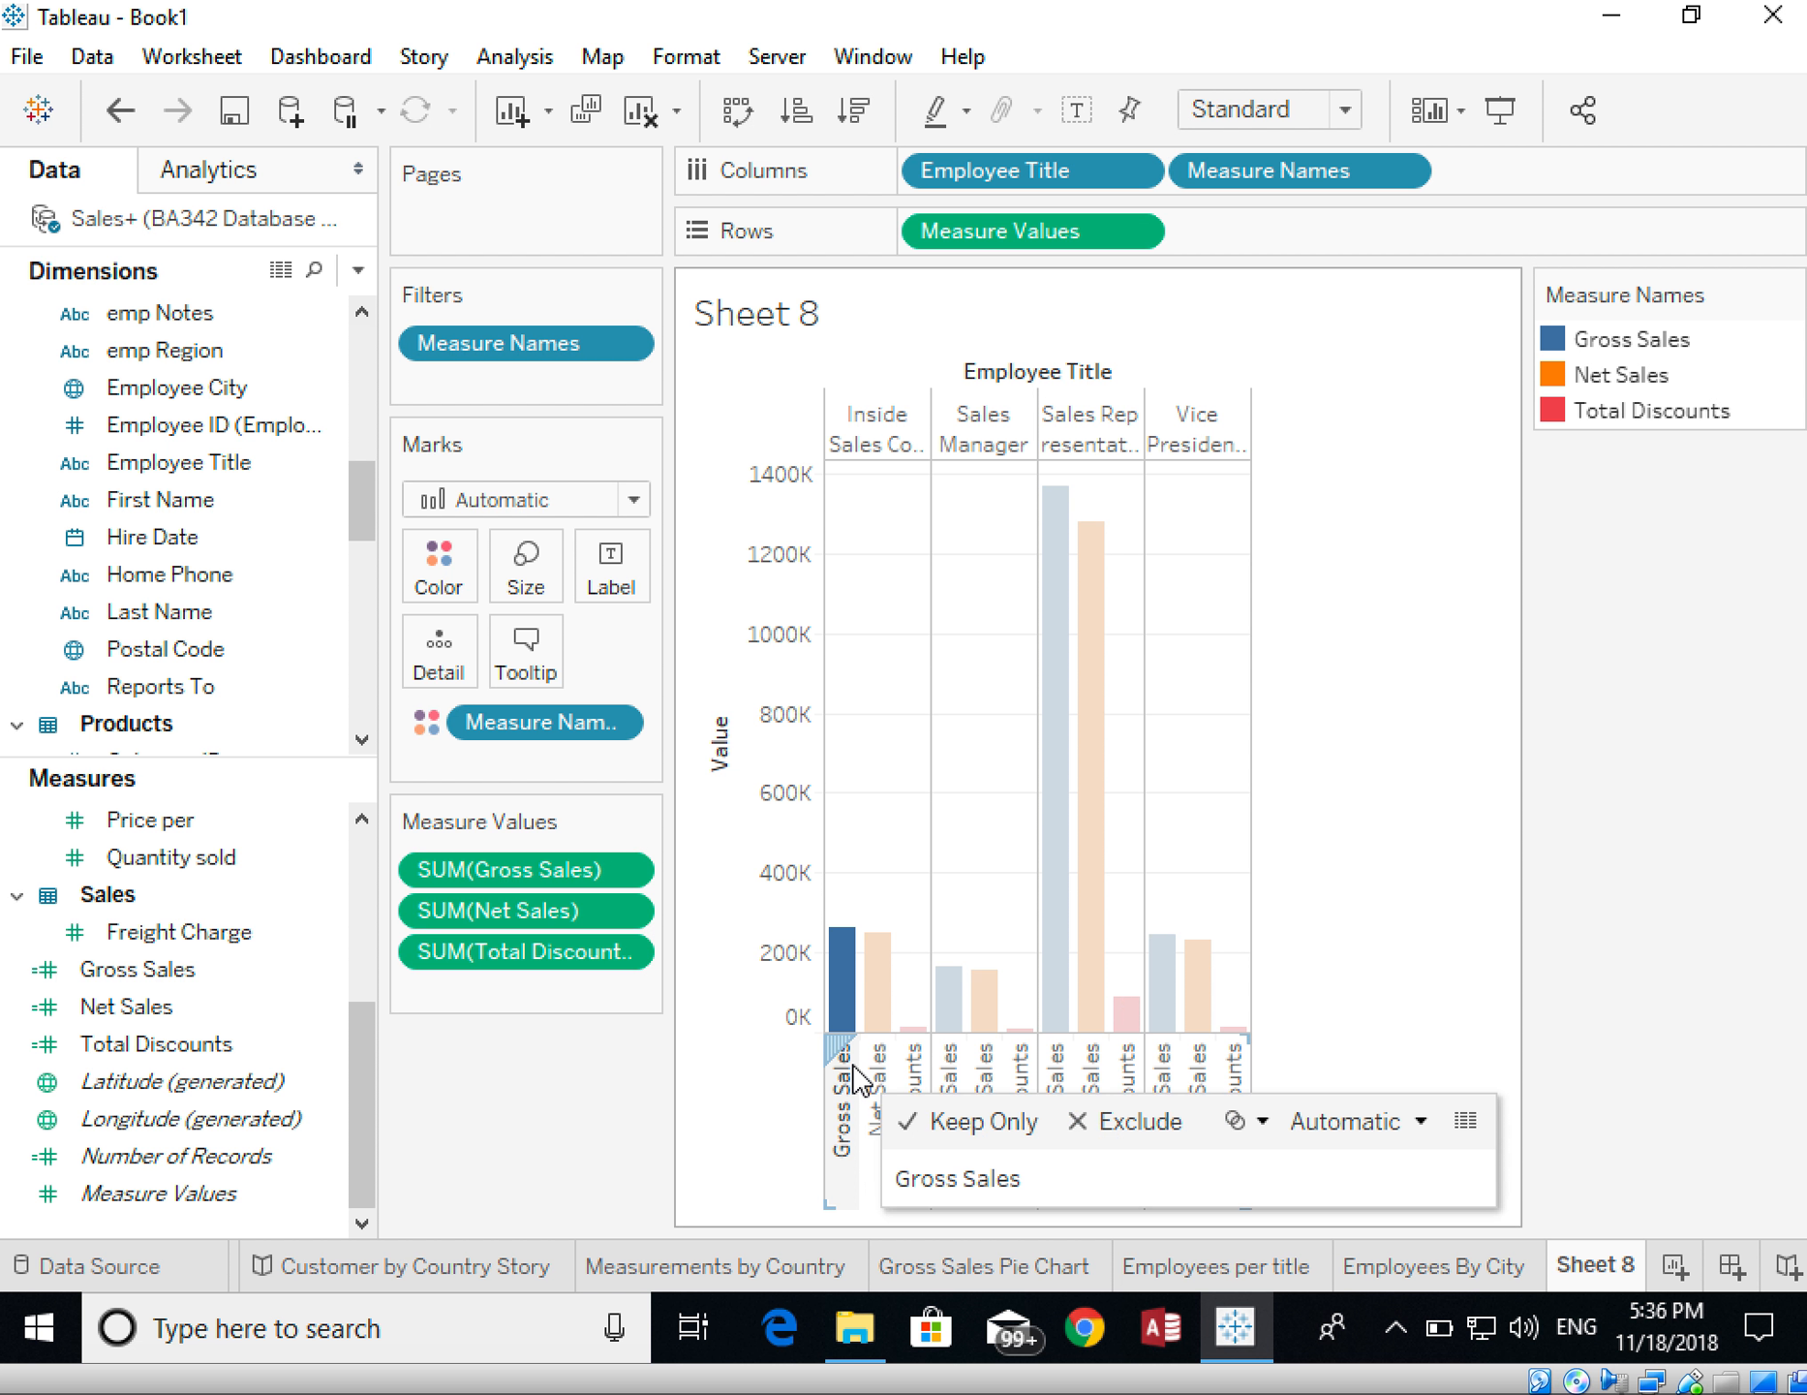
left_click(1173, 1135)
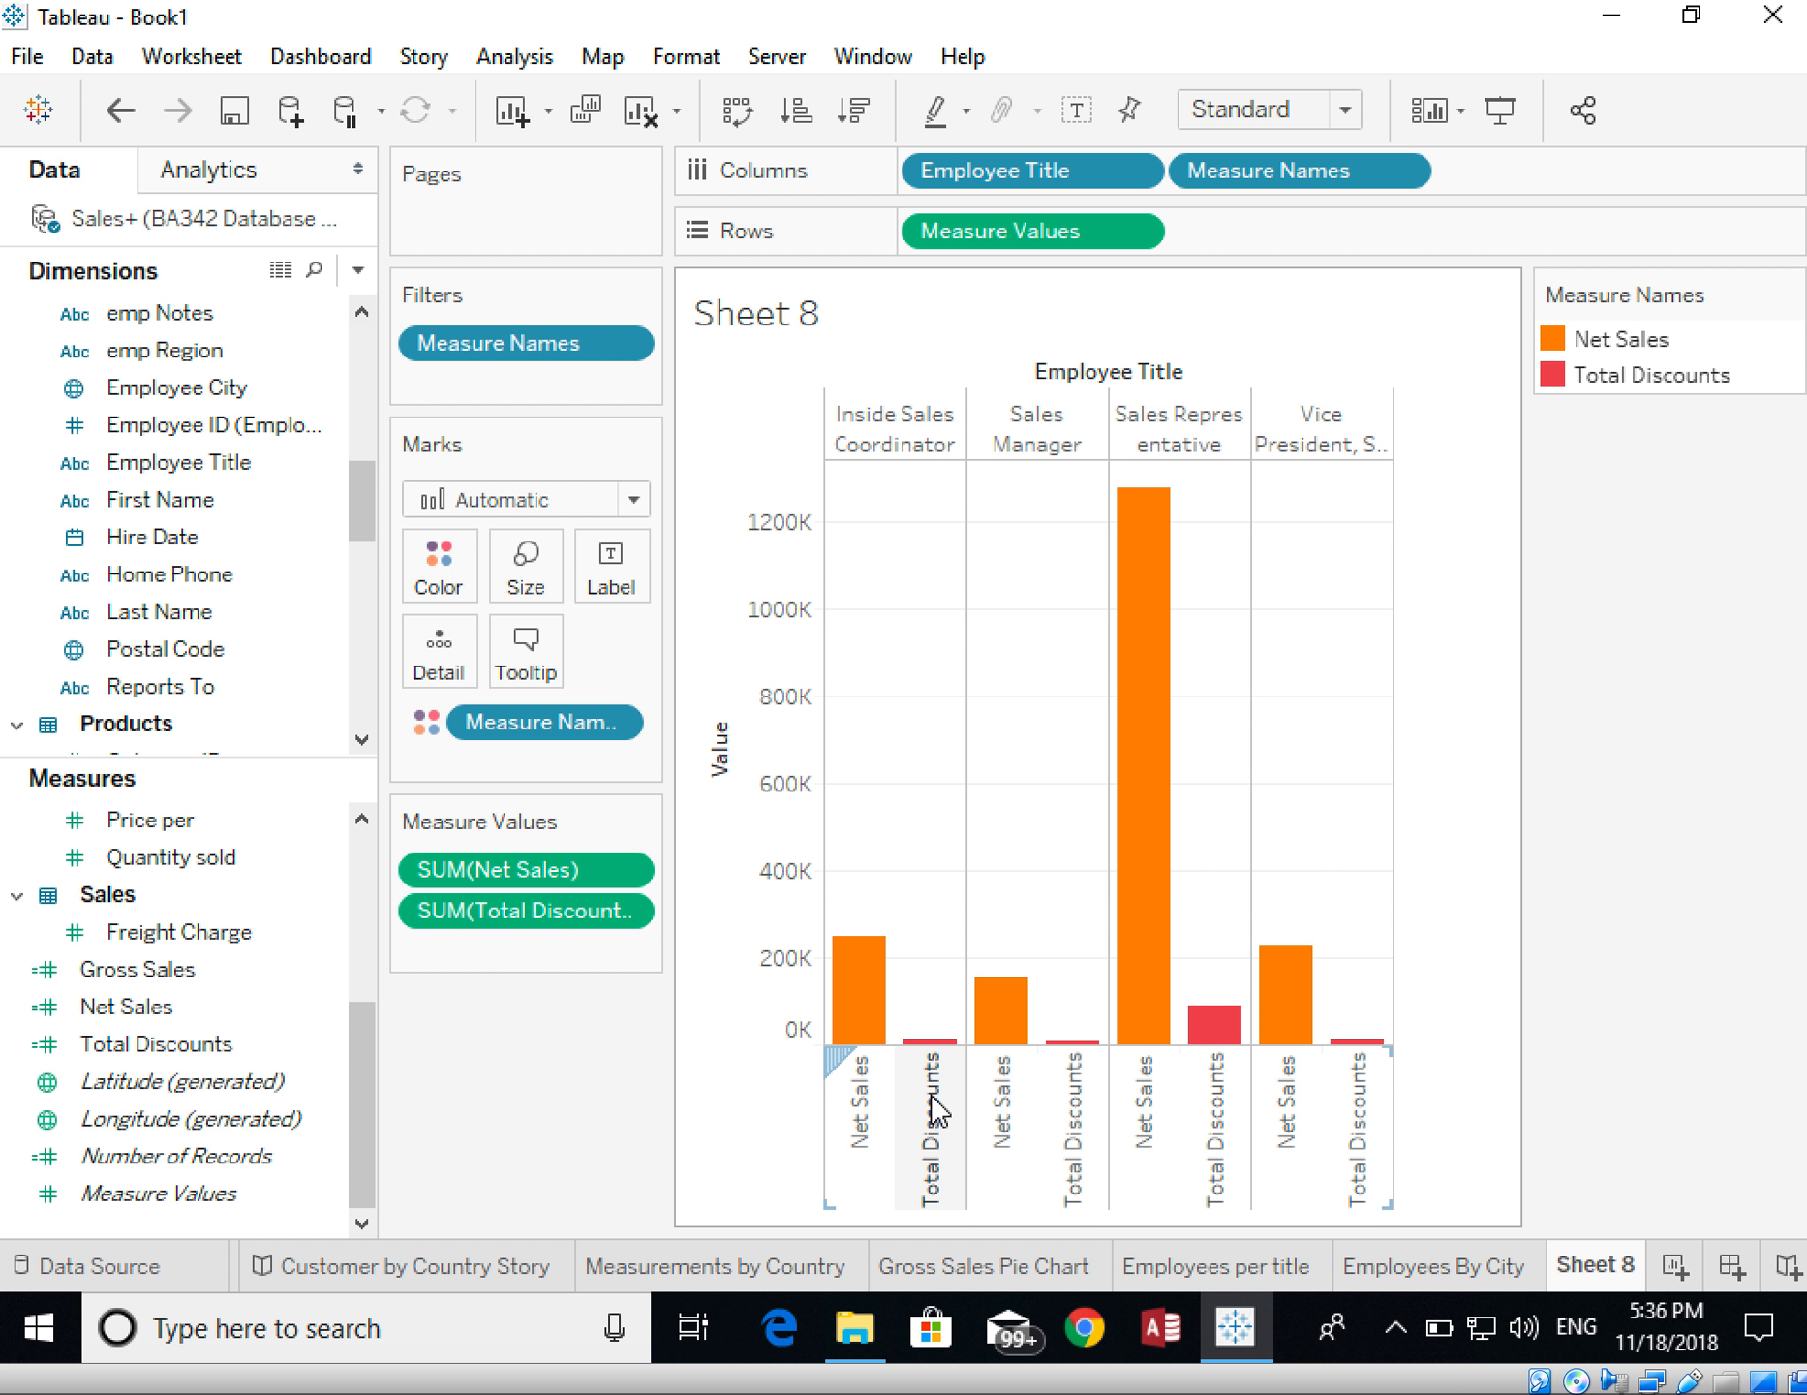
- Remove Measure Names from the columns so Net Sales and Total Discounts stack in one bar per employee title
left_click_drag(831, 1057, 936, 1104)
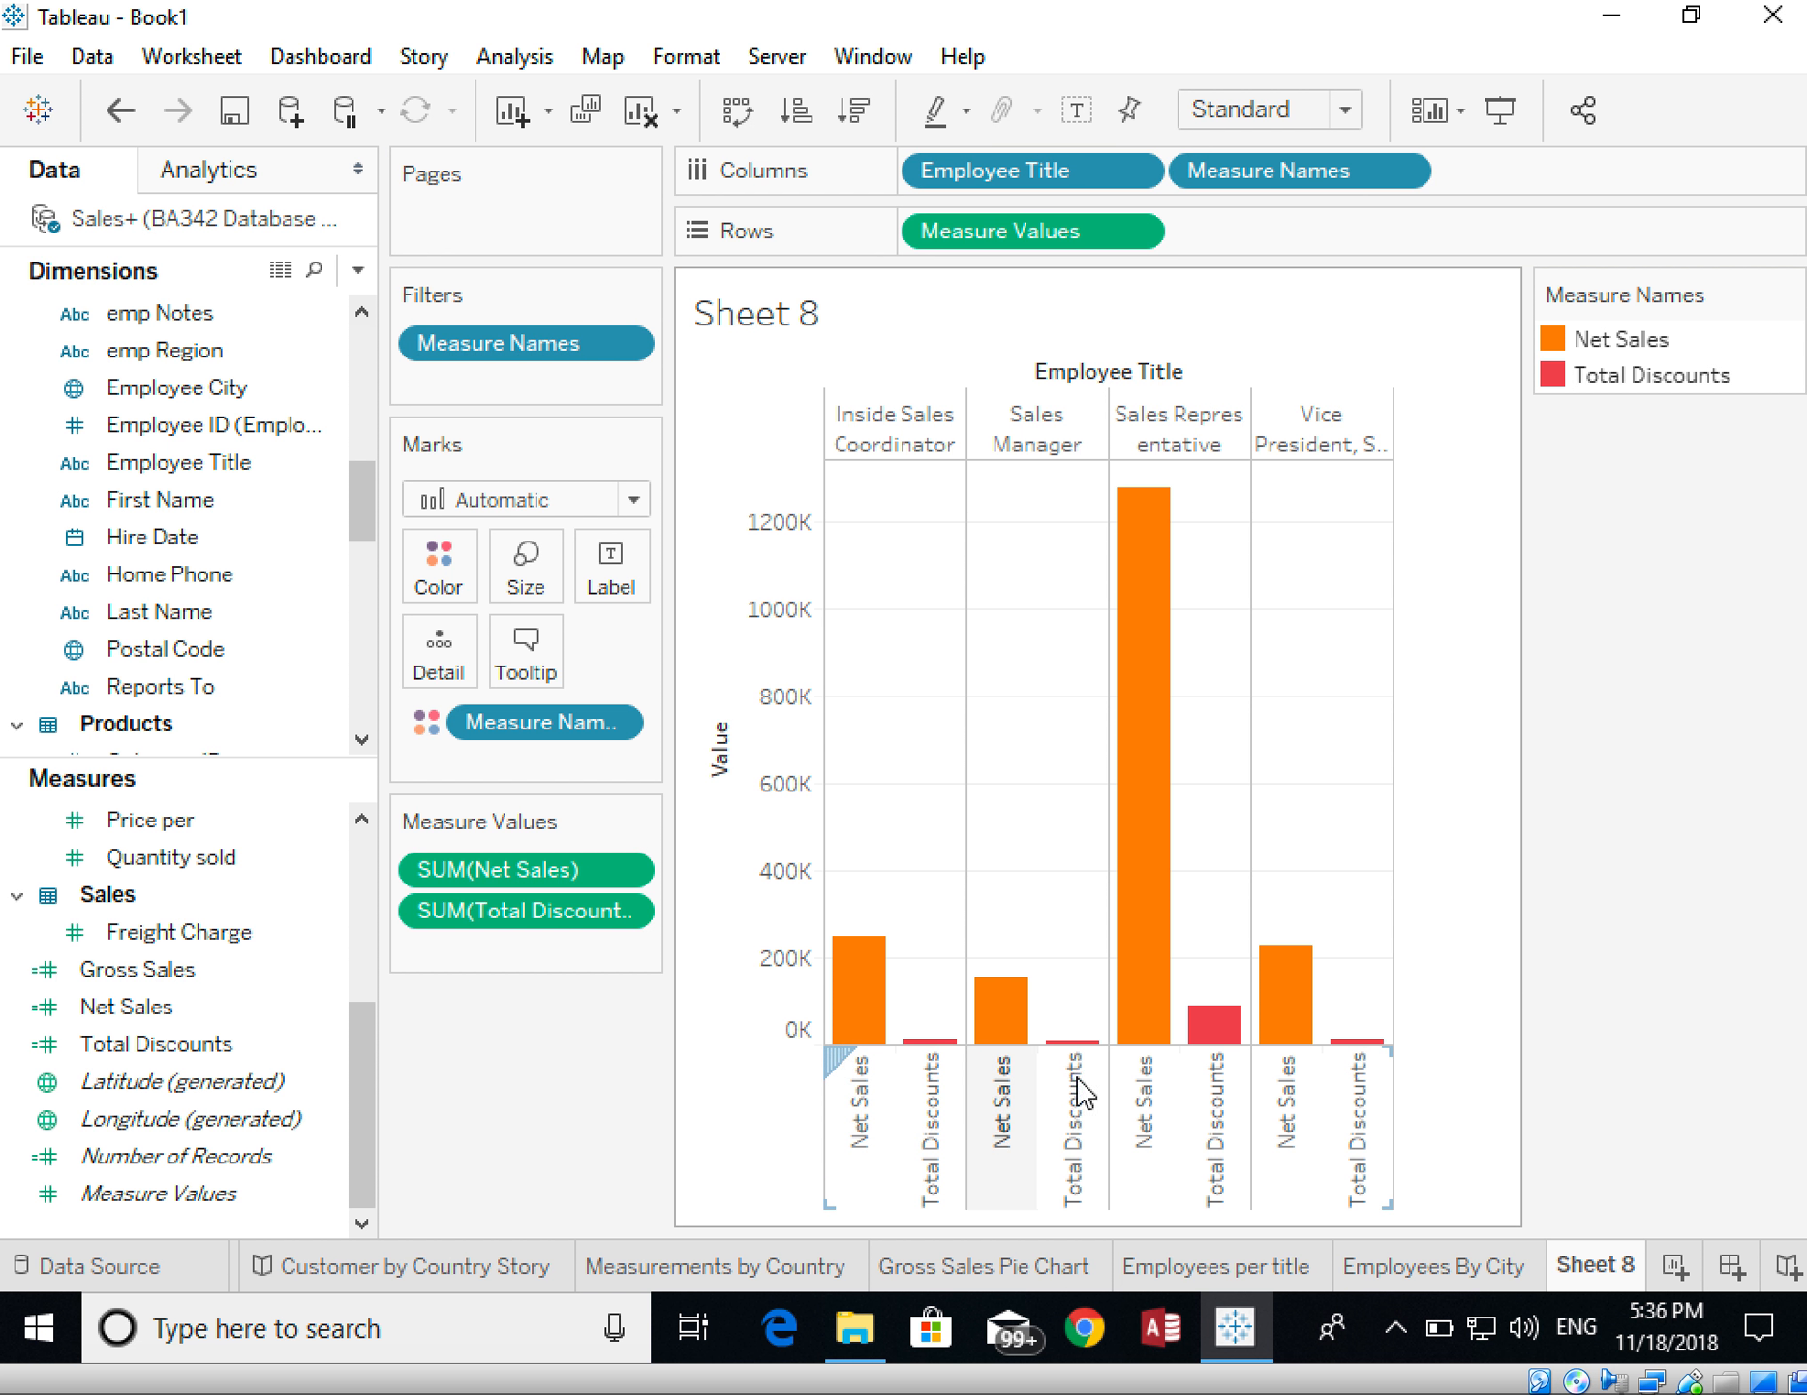
mouse_move(1130, 710)
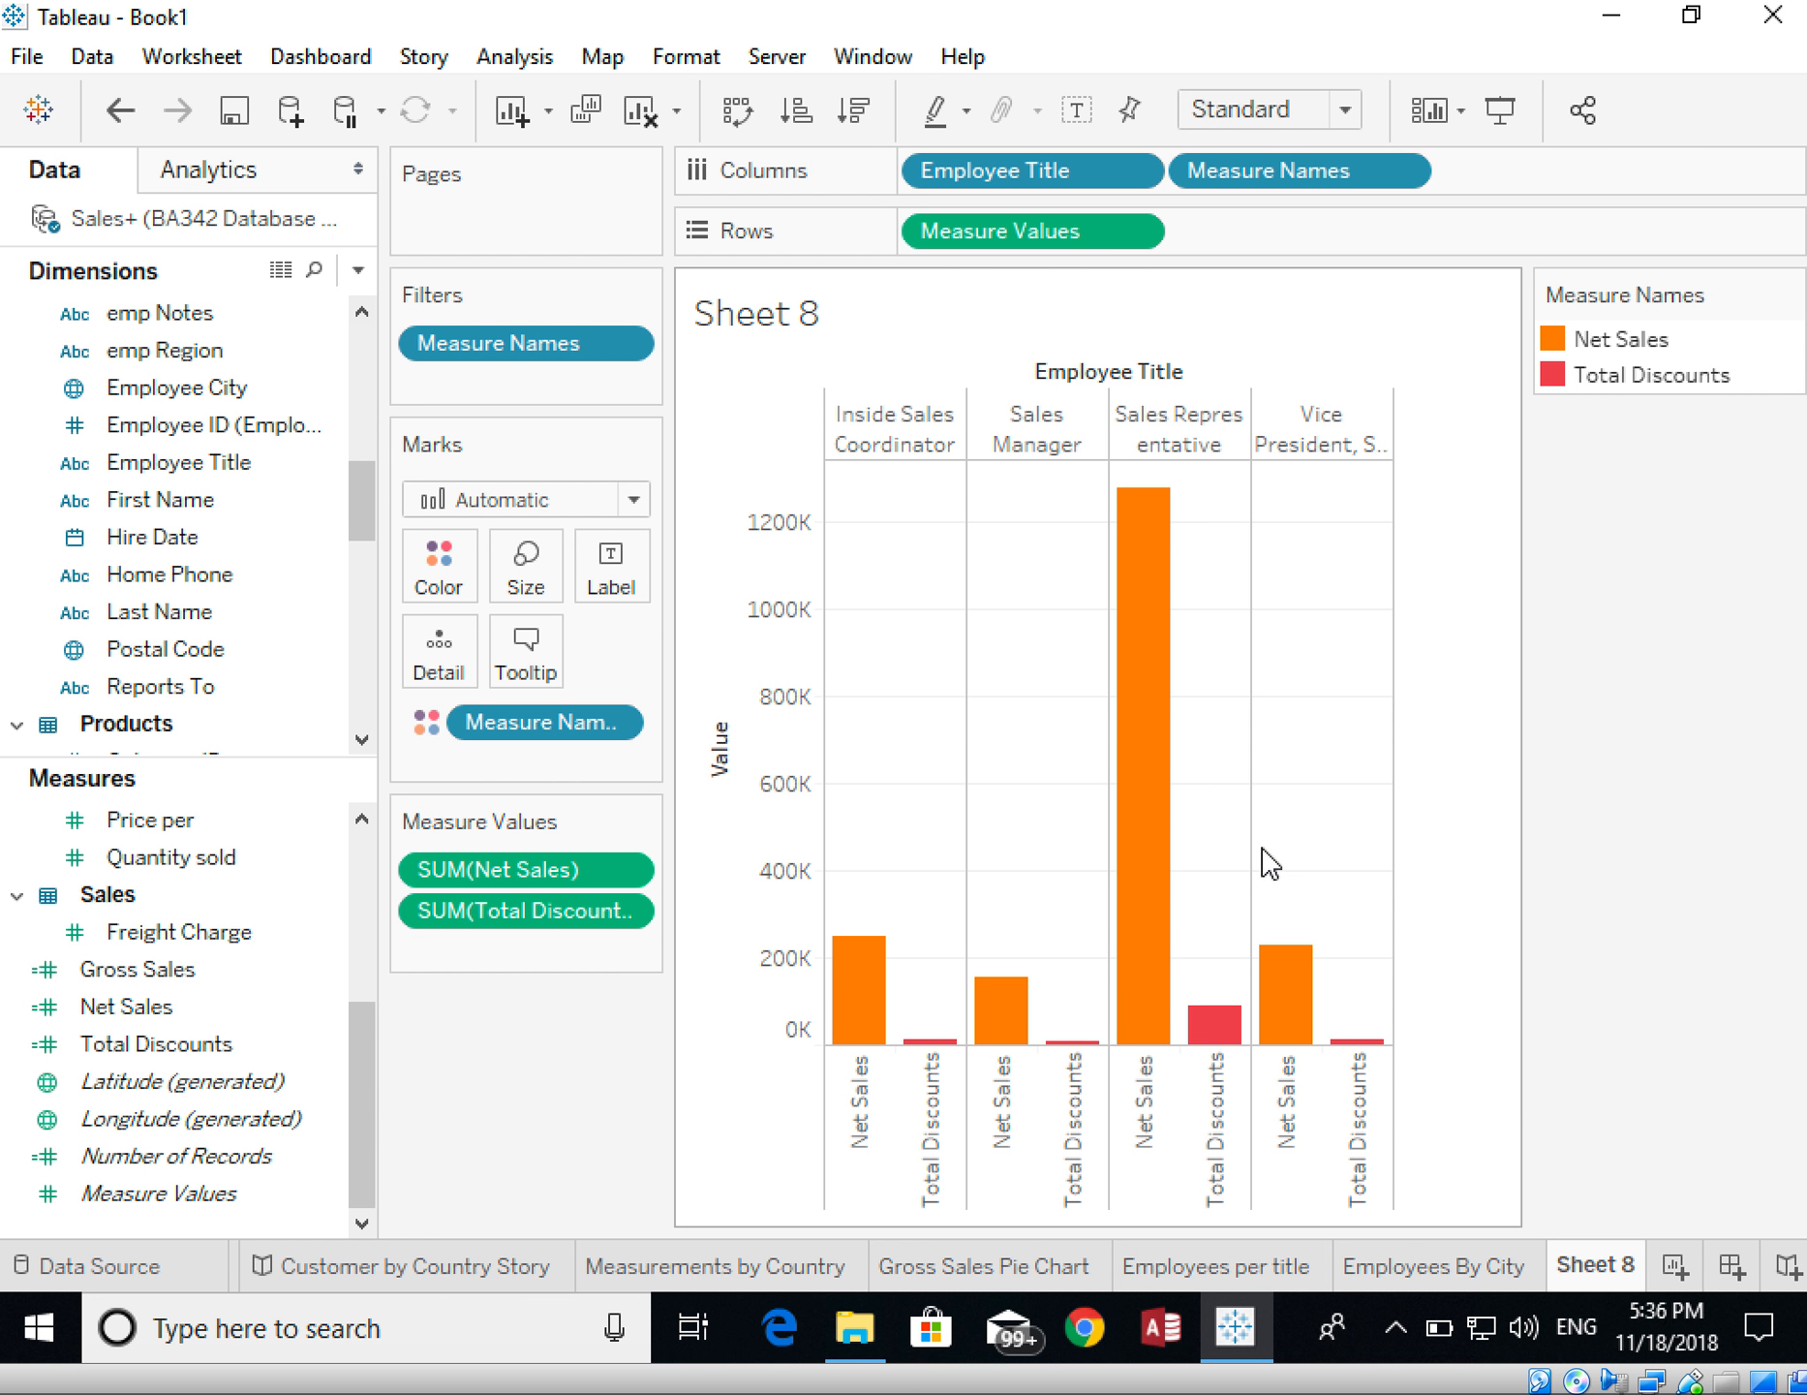
mouse_move(1170, 659)
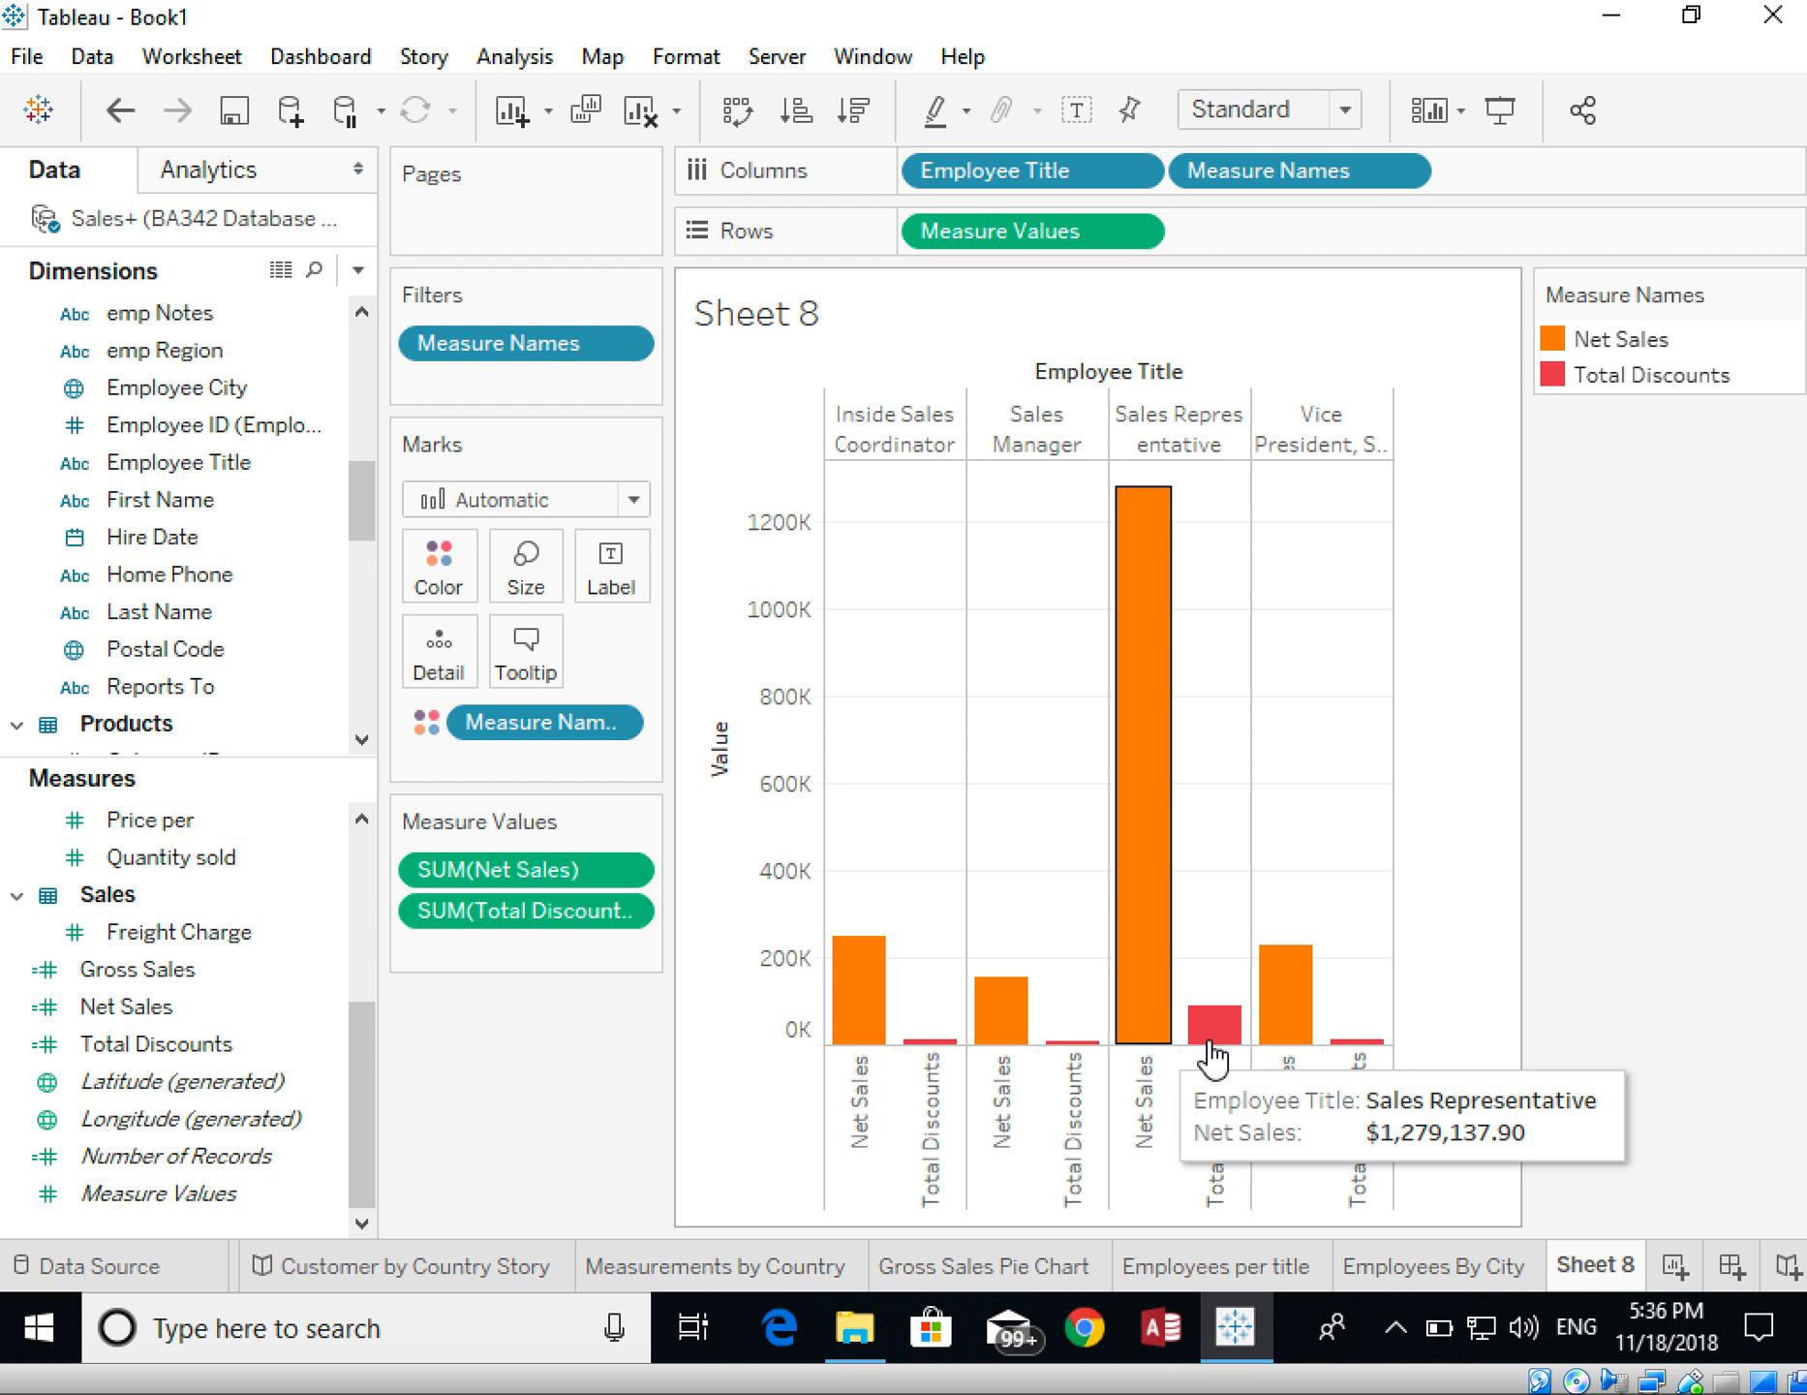
mouse_move(1211, 1044)
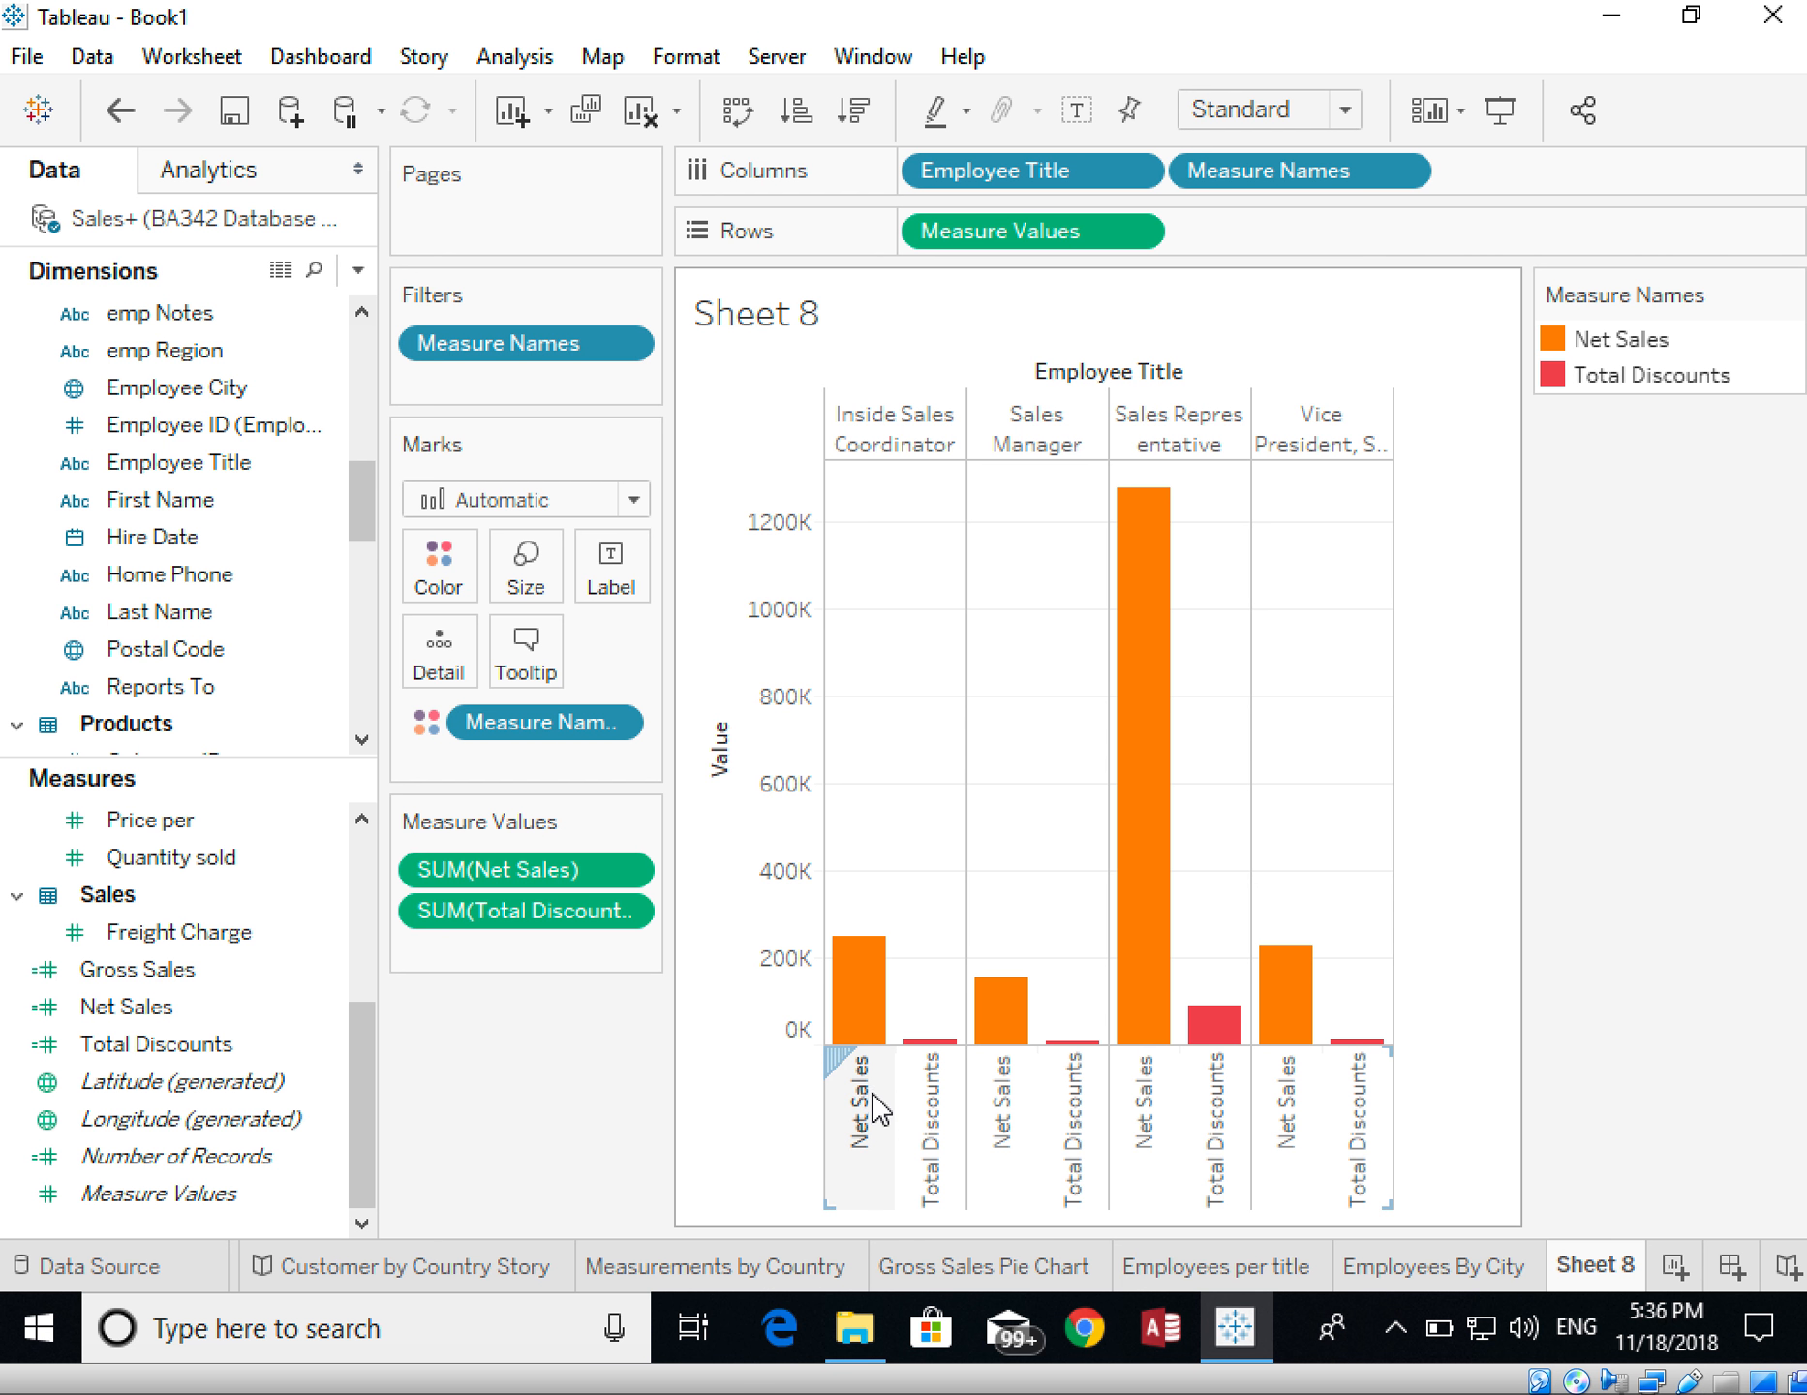
mouse_move(938, 1048)
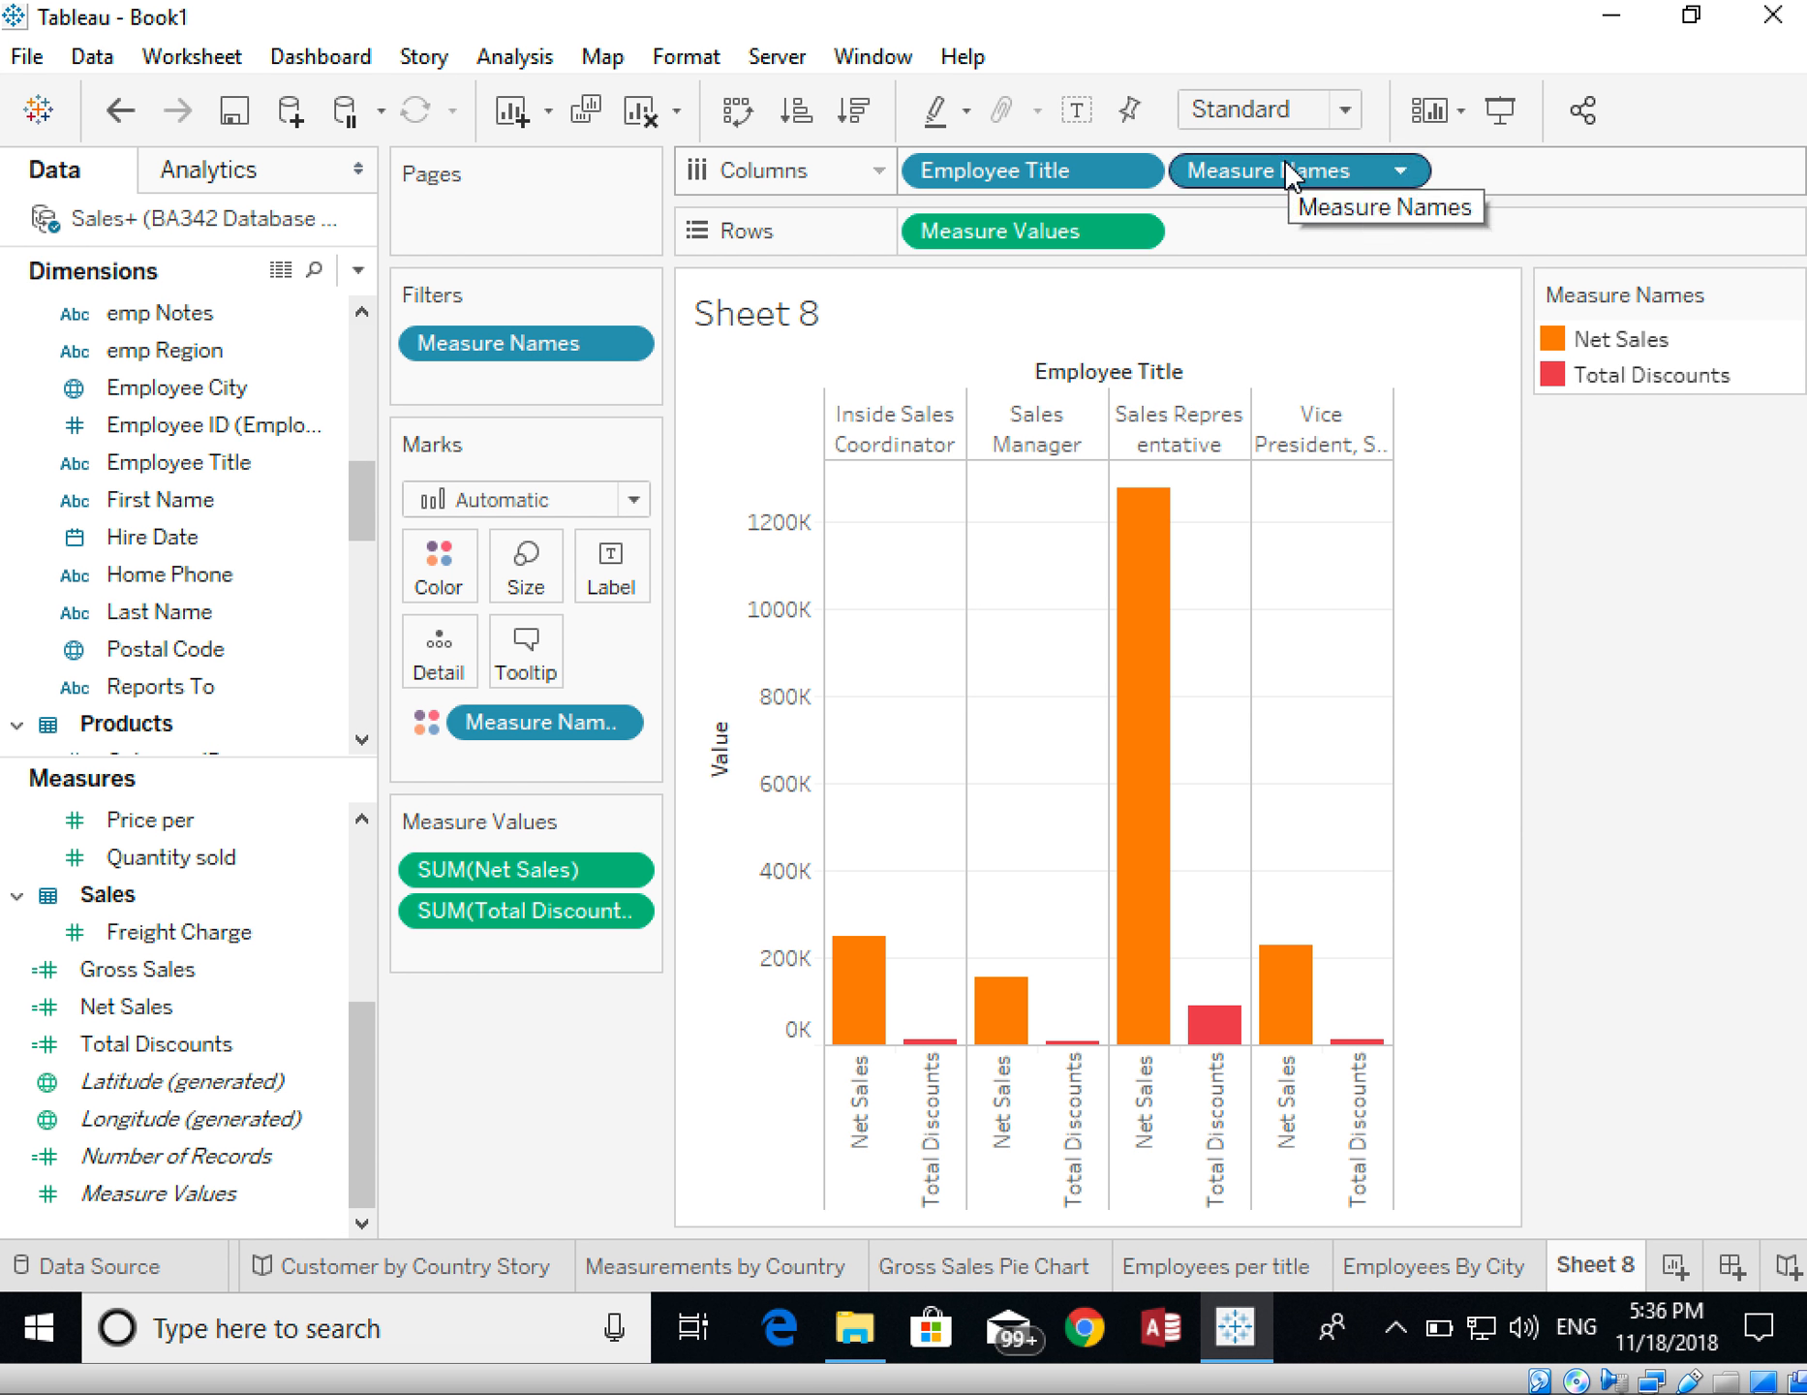
left_click_drag(1285, 166, 538, 1114)
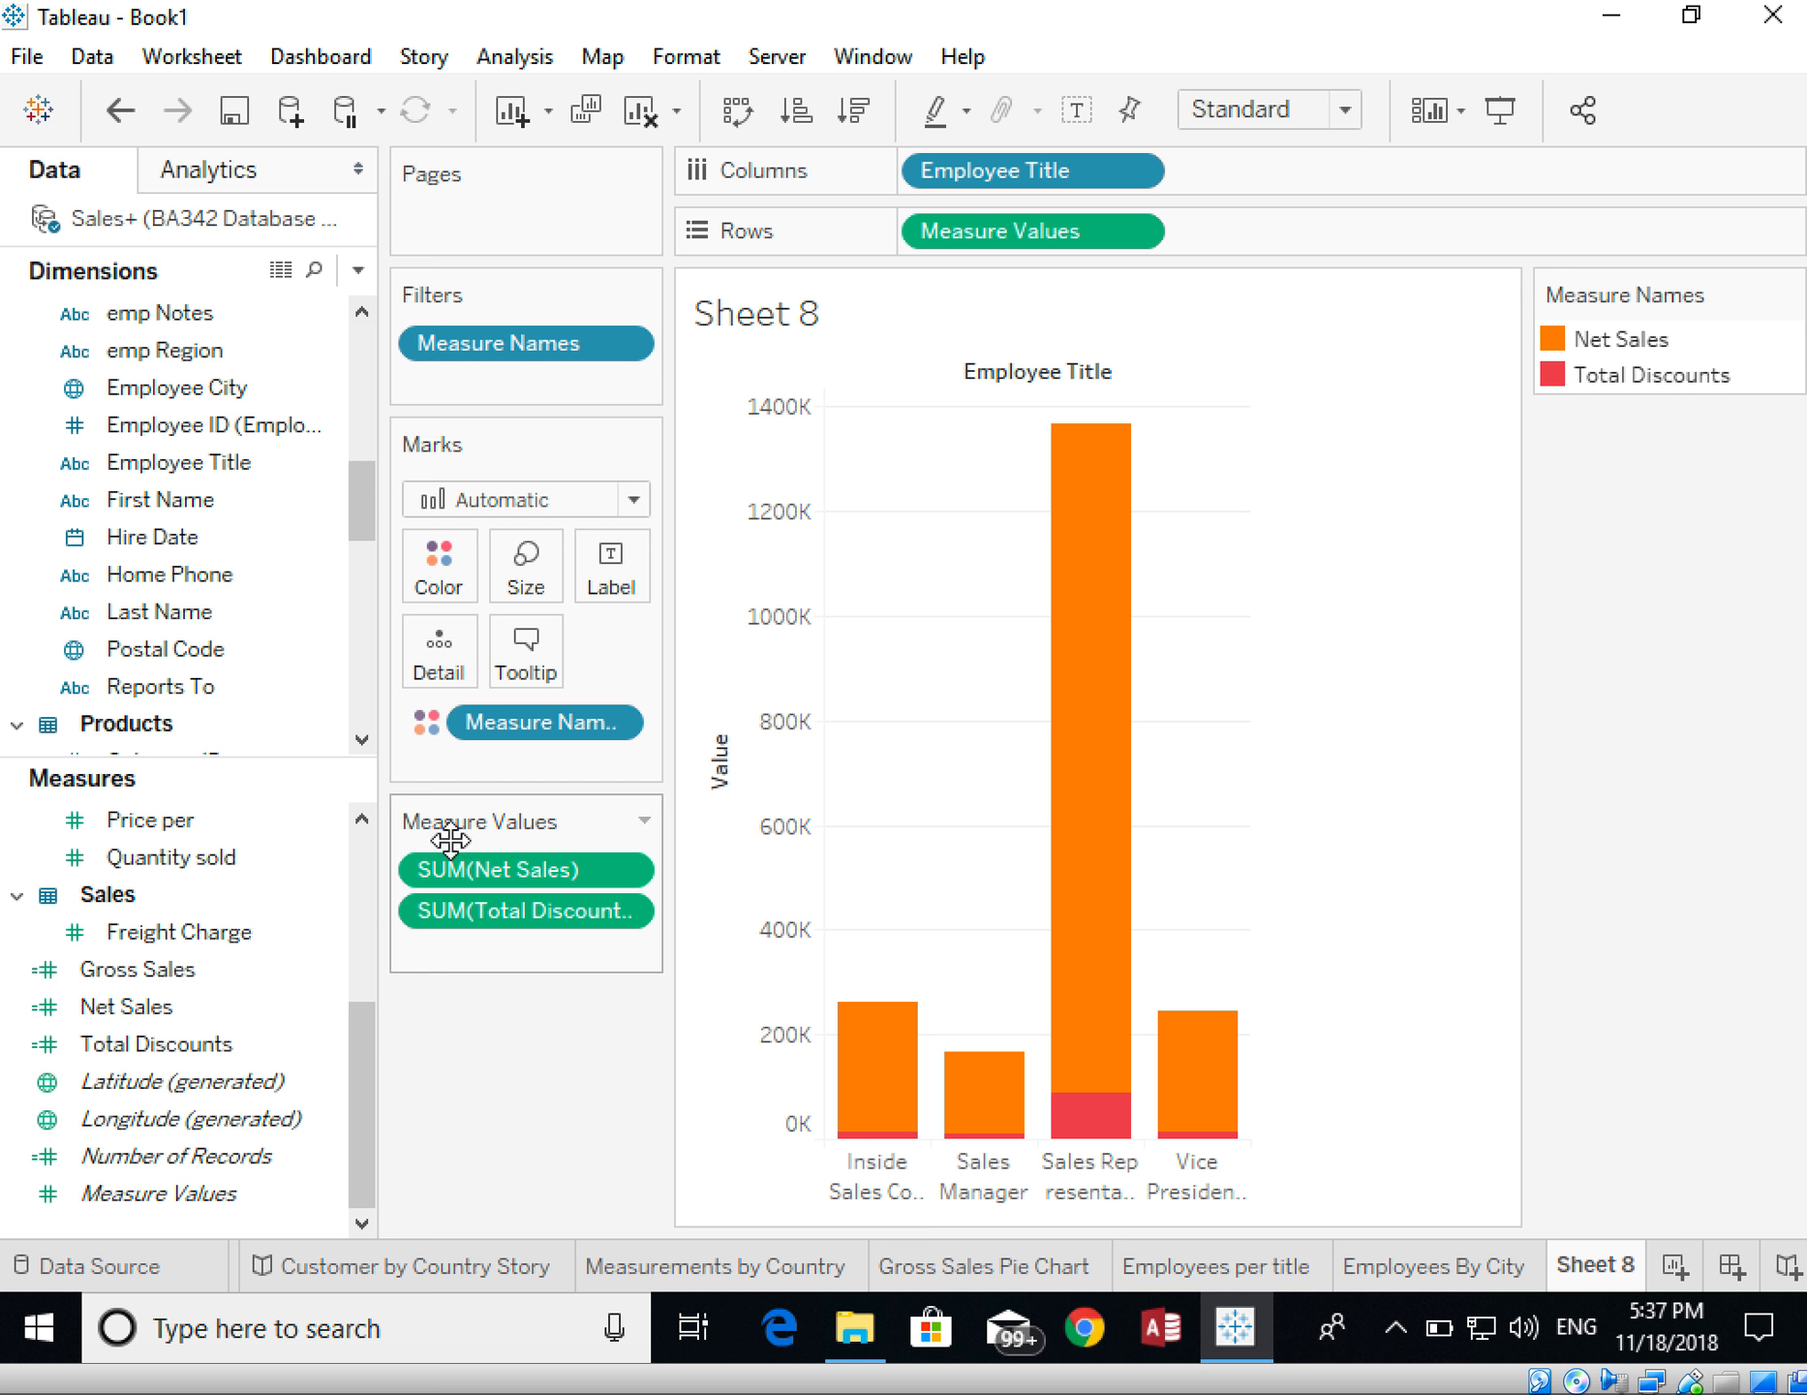
left_click(120, 110)
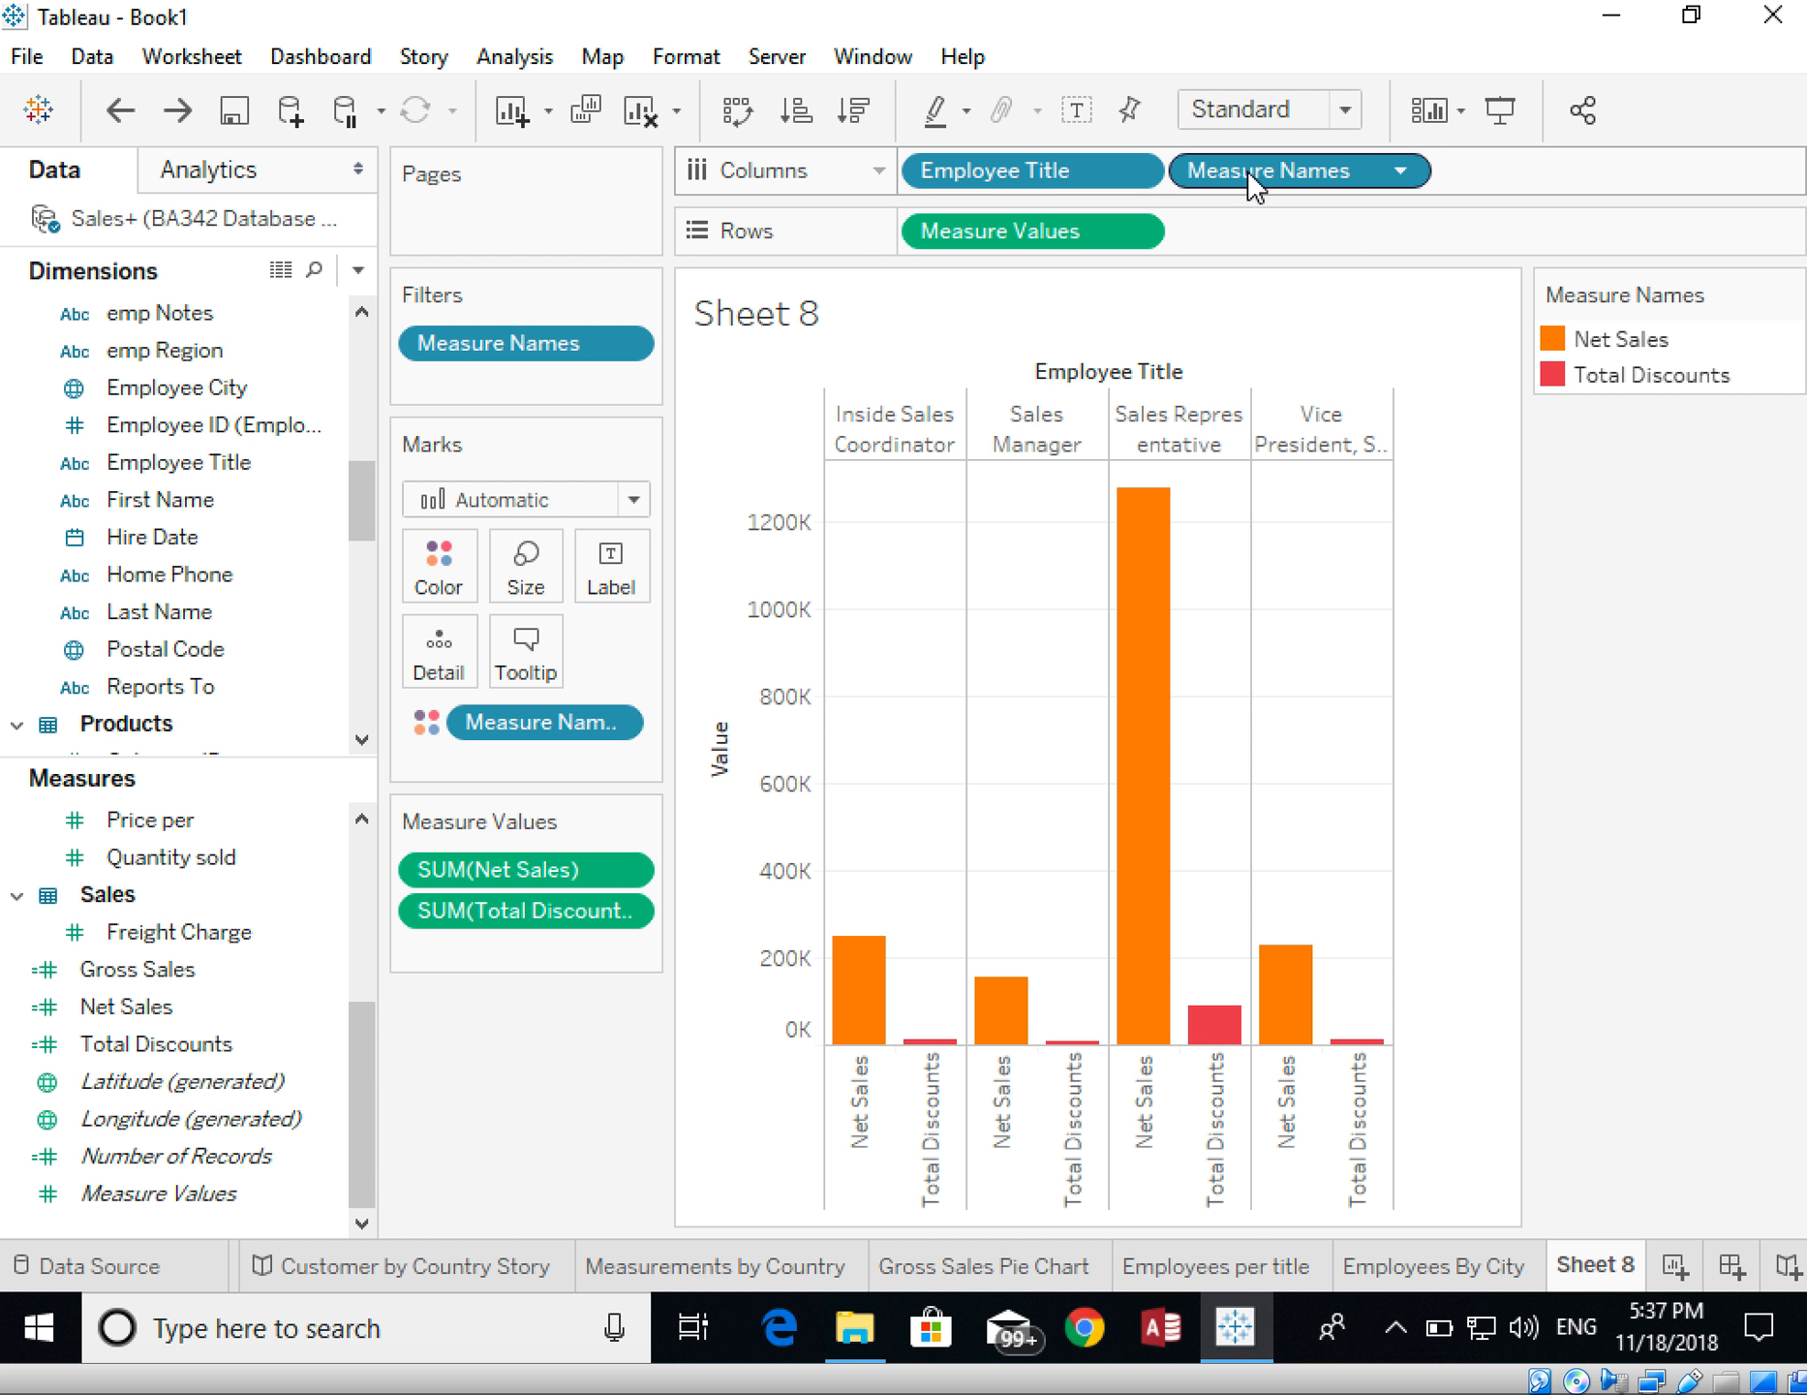
left_click_drag(1248, 168, 510, 1096)
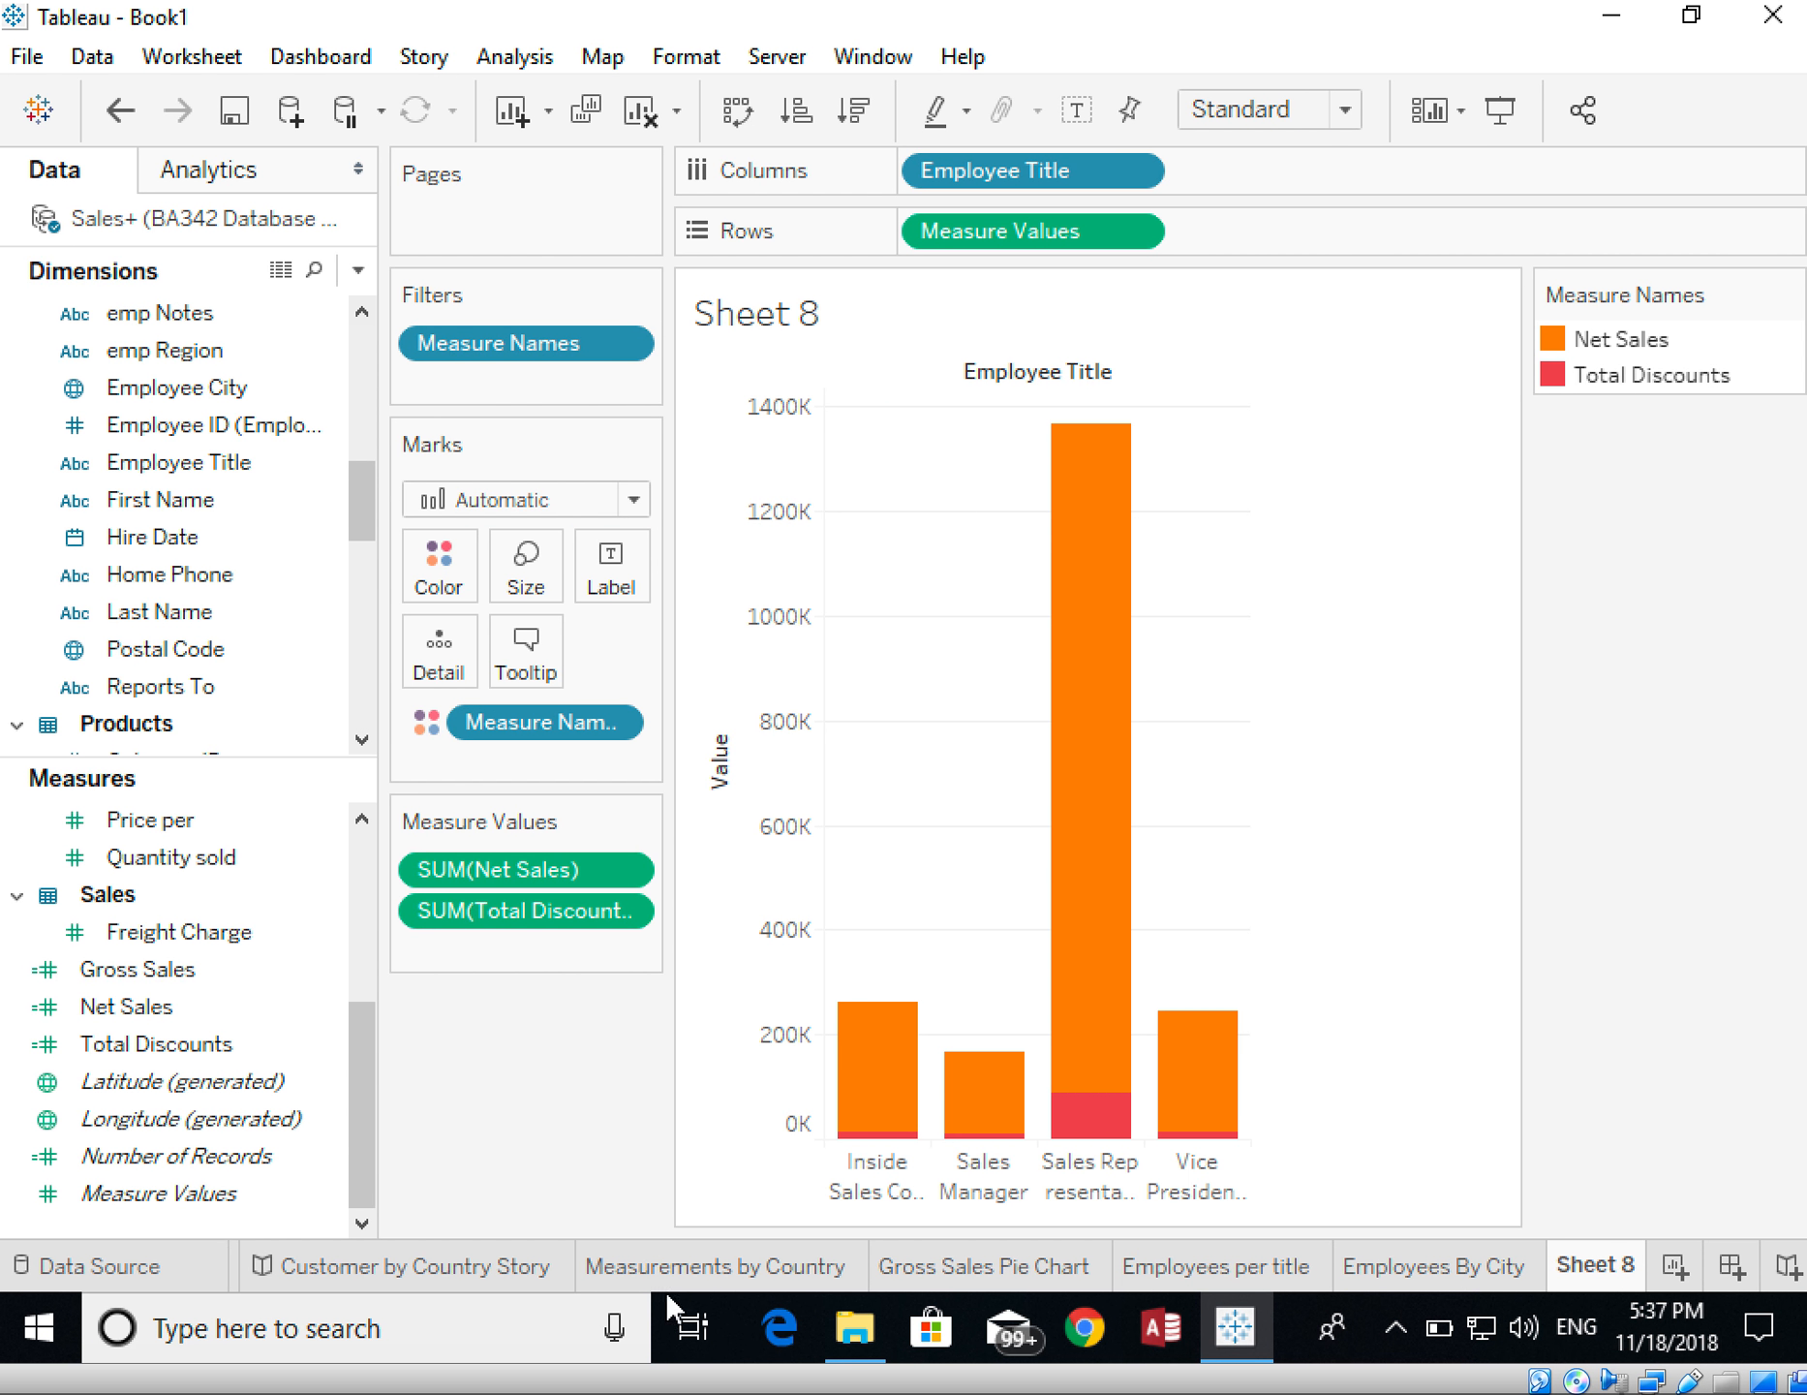
- Label the stacked bars with the sum of Gross Sales and check a bar's tooltip
mouse_move(1102, 857)
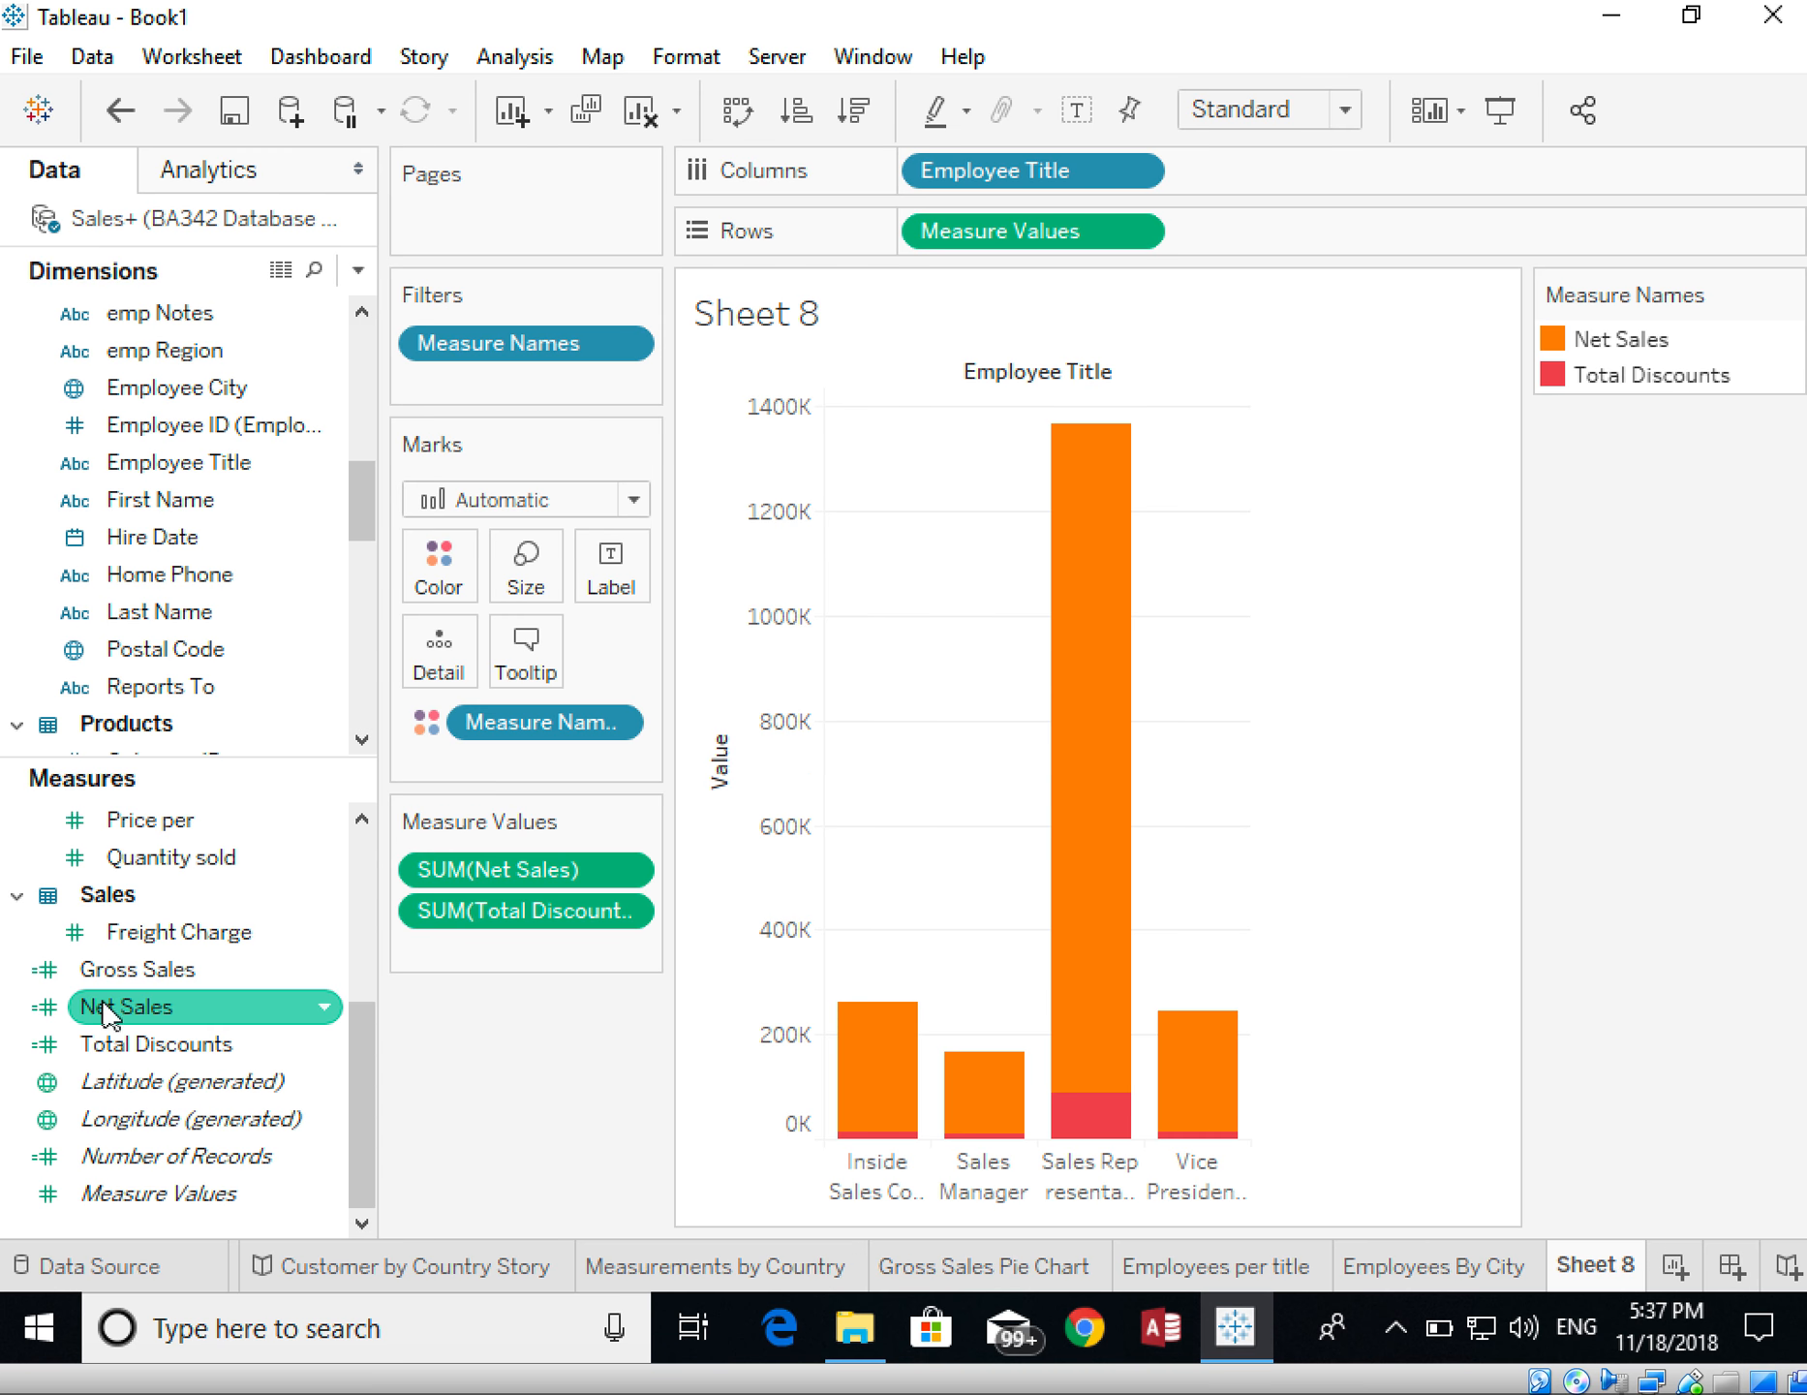
left_click_drag(126, 986, 609, 578)
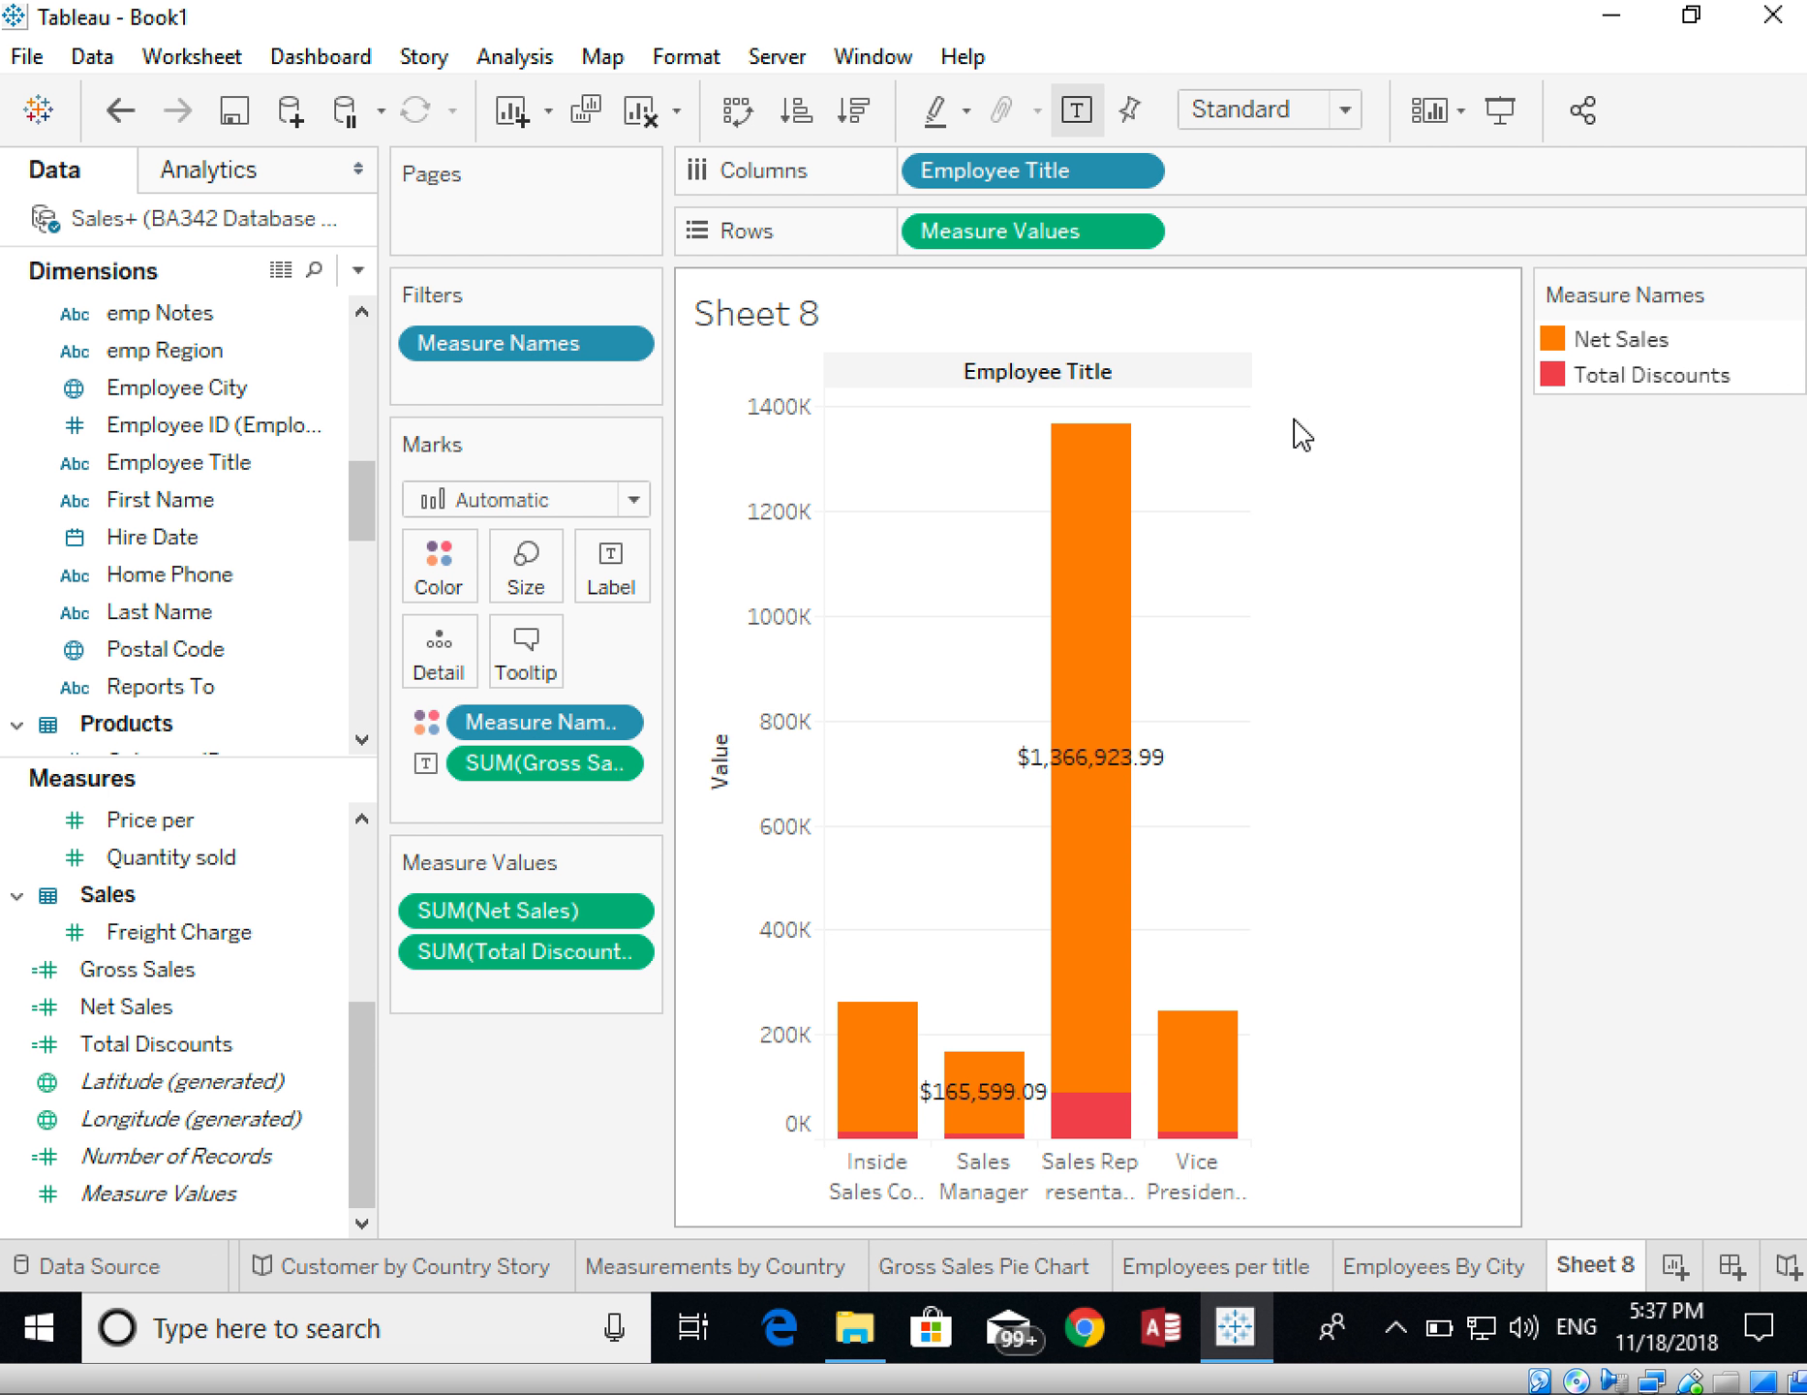
mouse_move(1114, 807)
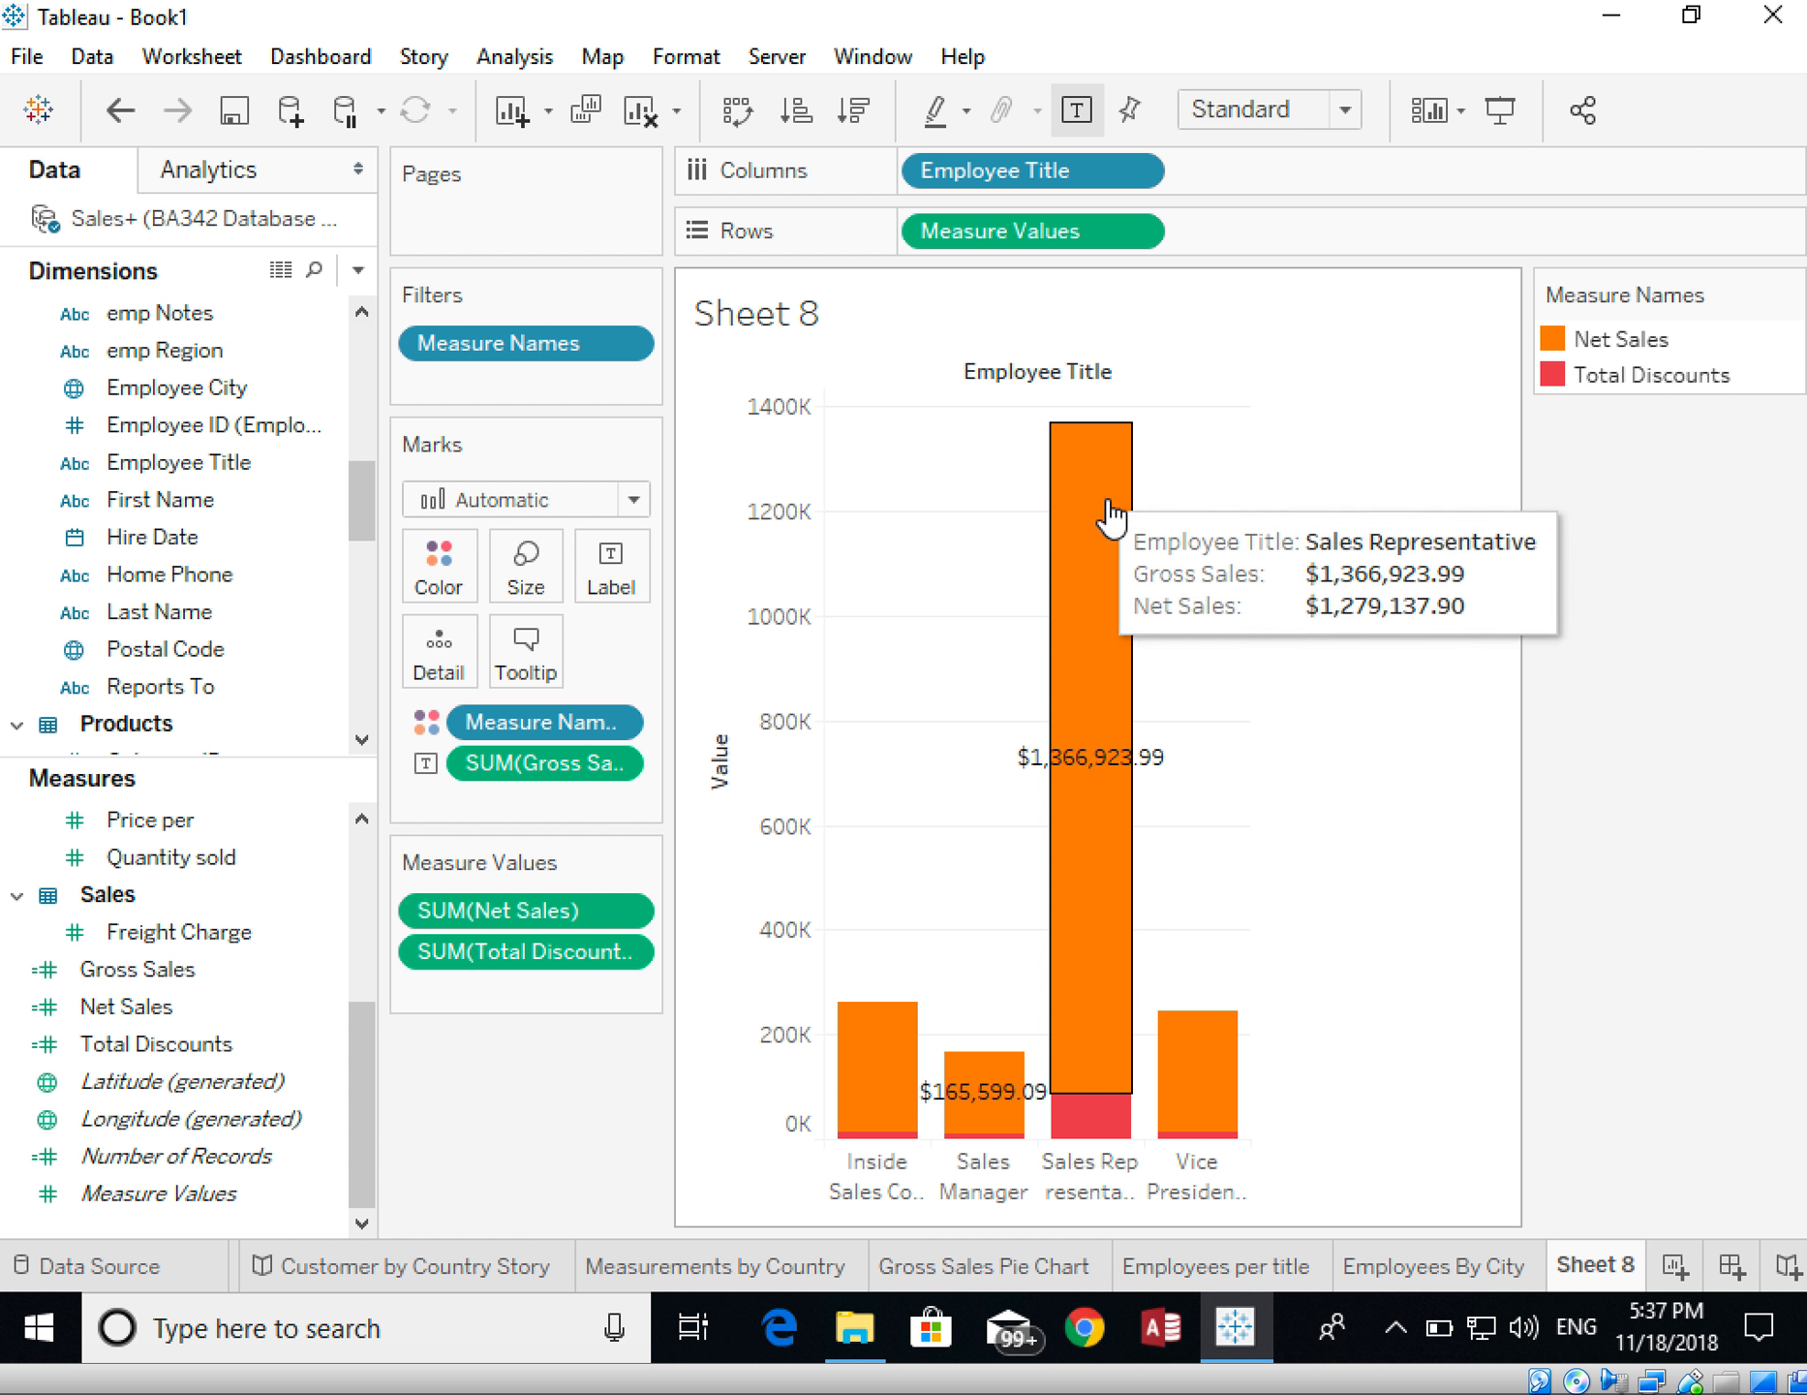
- Replace the sheet-name placeholder in the worksheet title with Measures by Employee
double_click(782, 323)
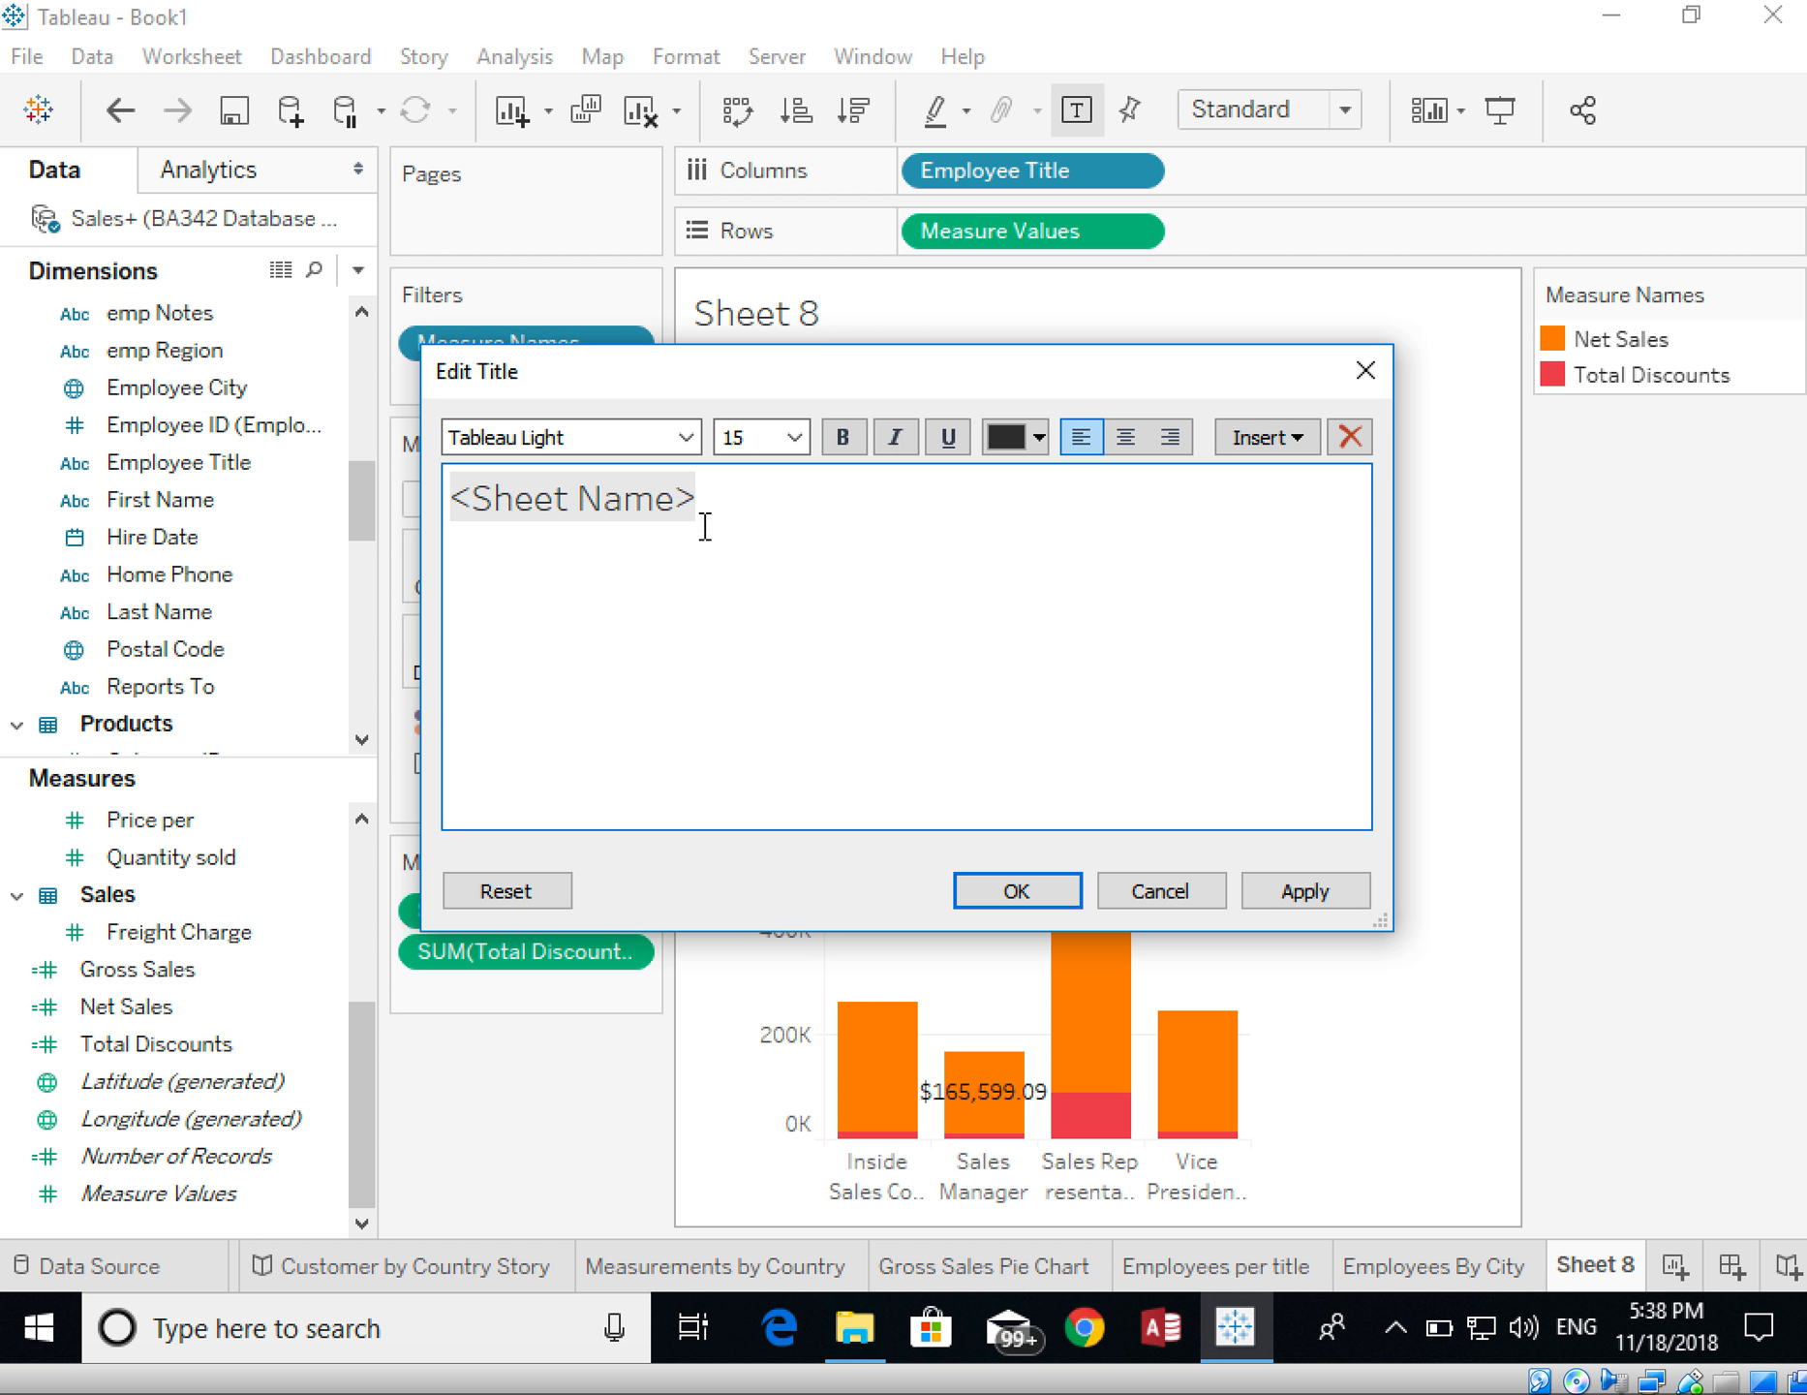
left_click_drag(706, 504, 451, 499)
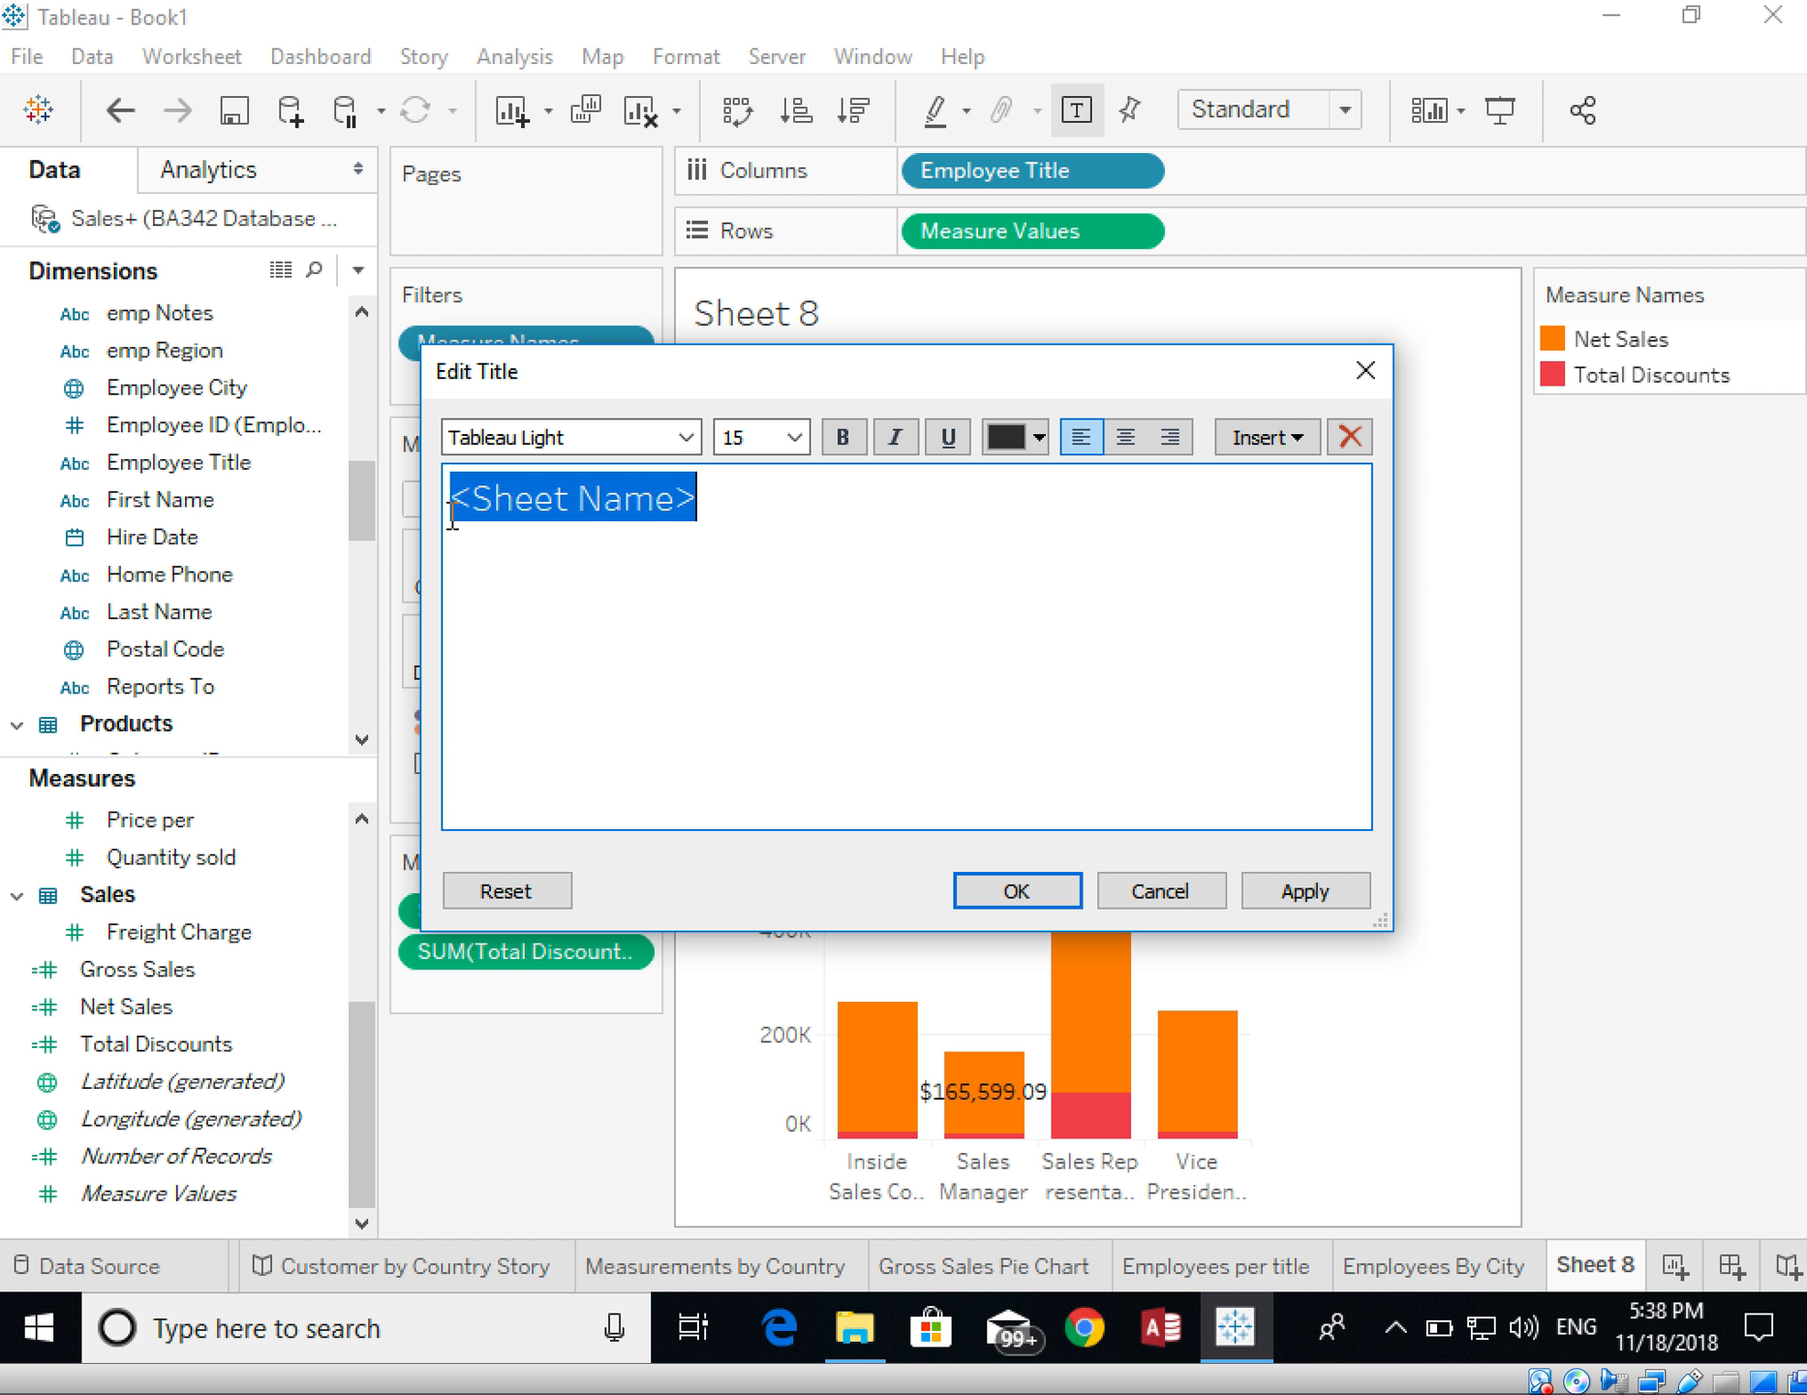
type("Mer")
key("BackSpace")
type("asure")
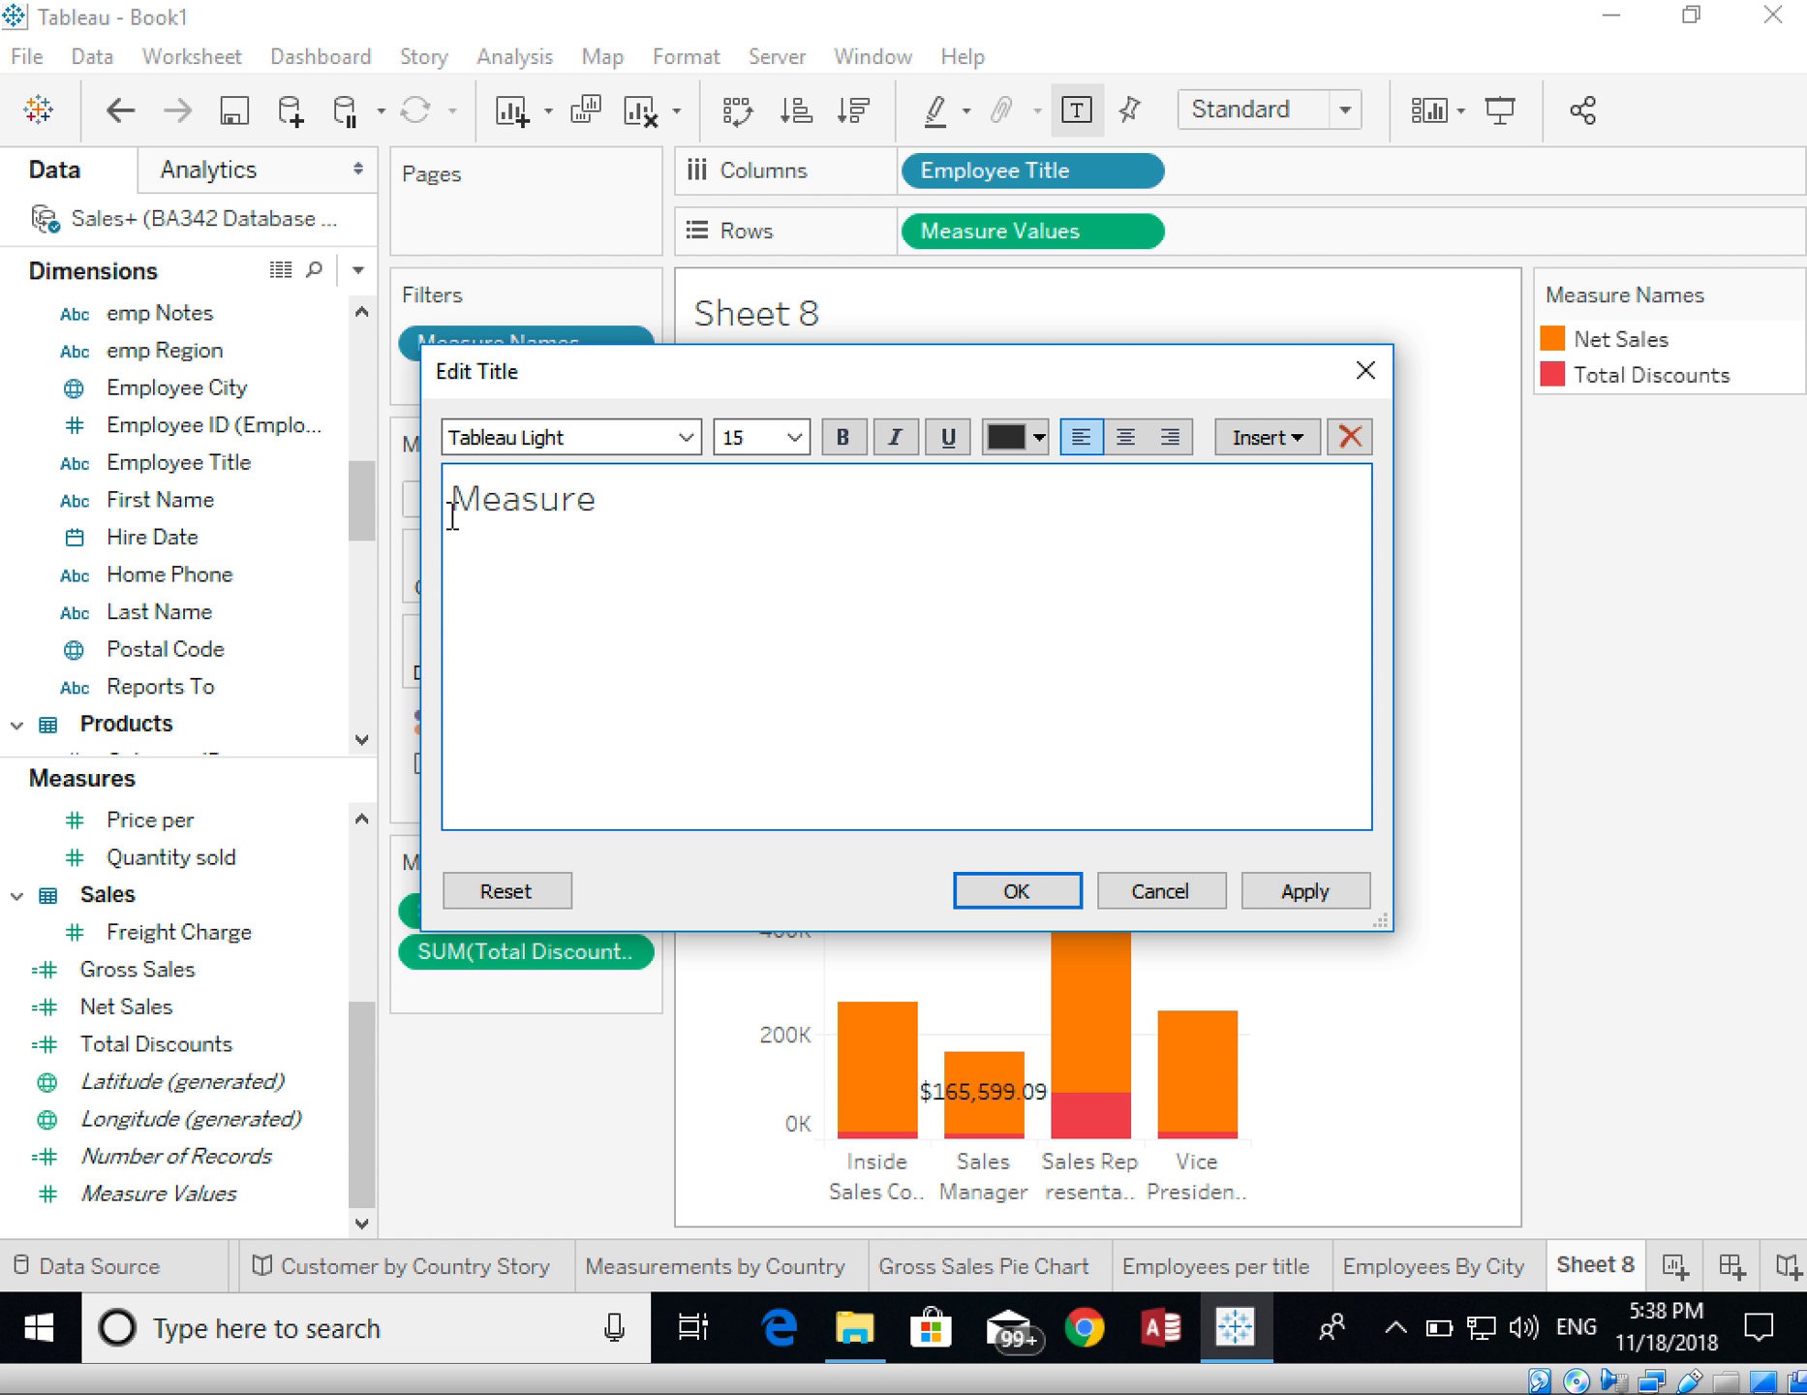
type("s by Employe")
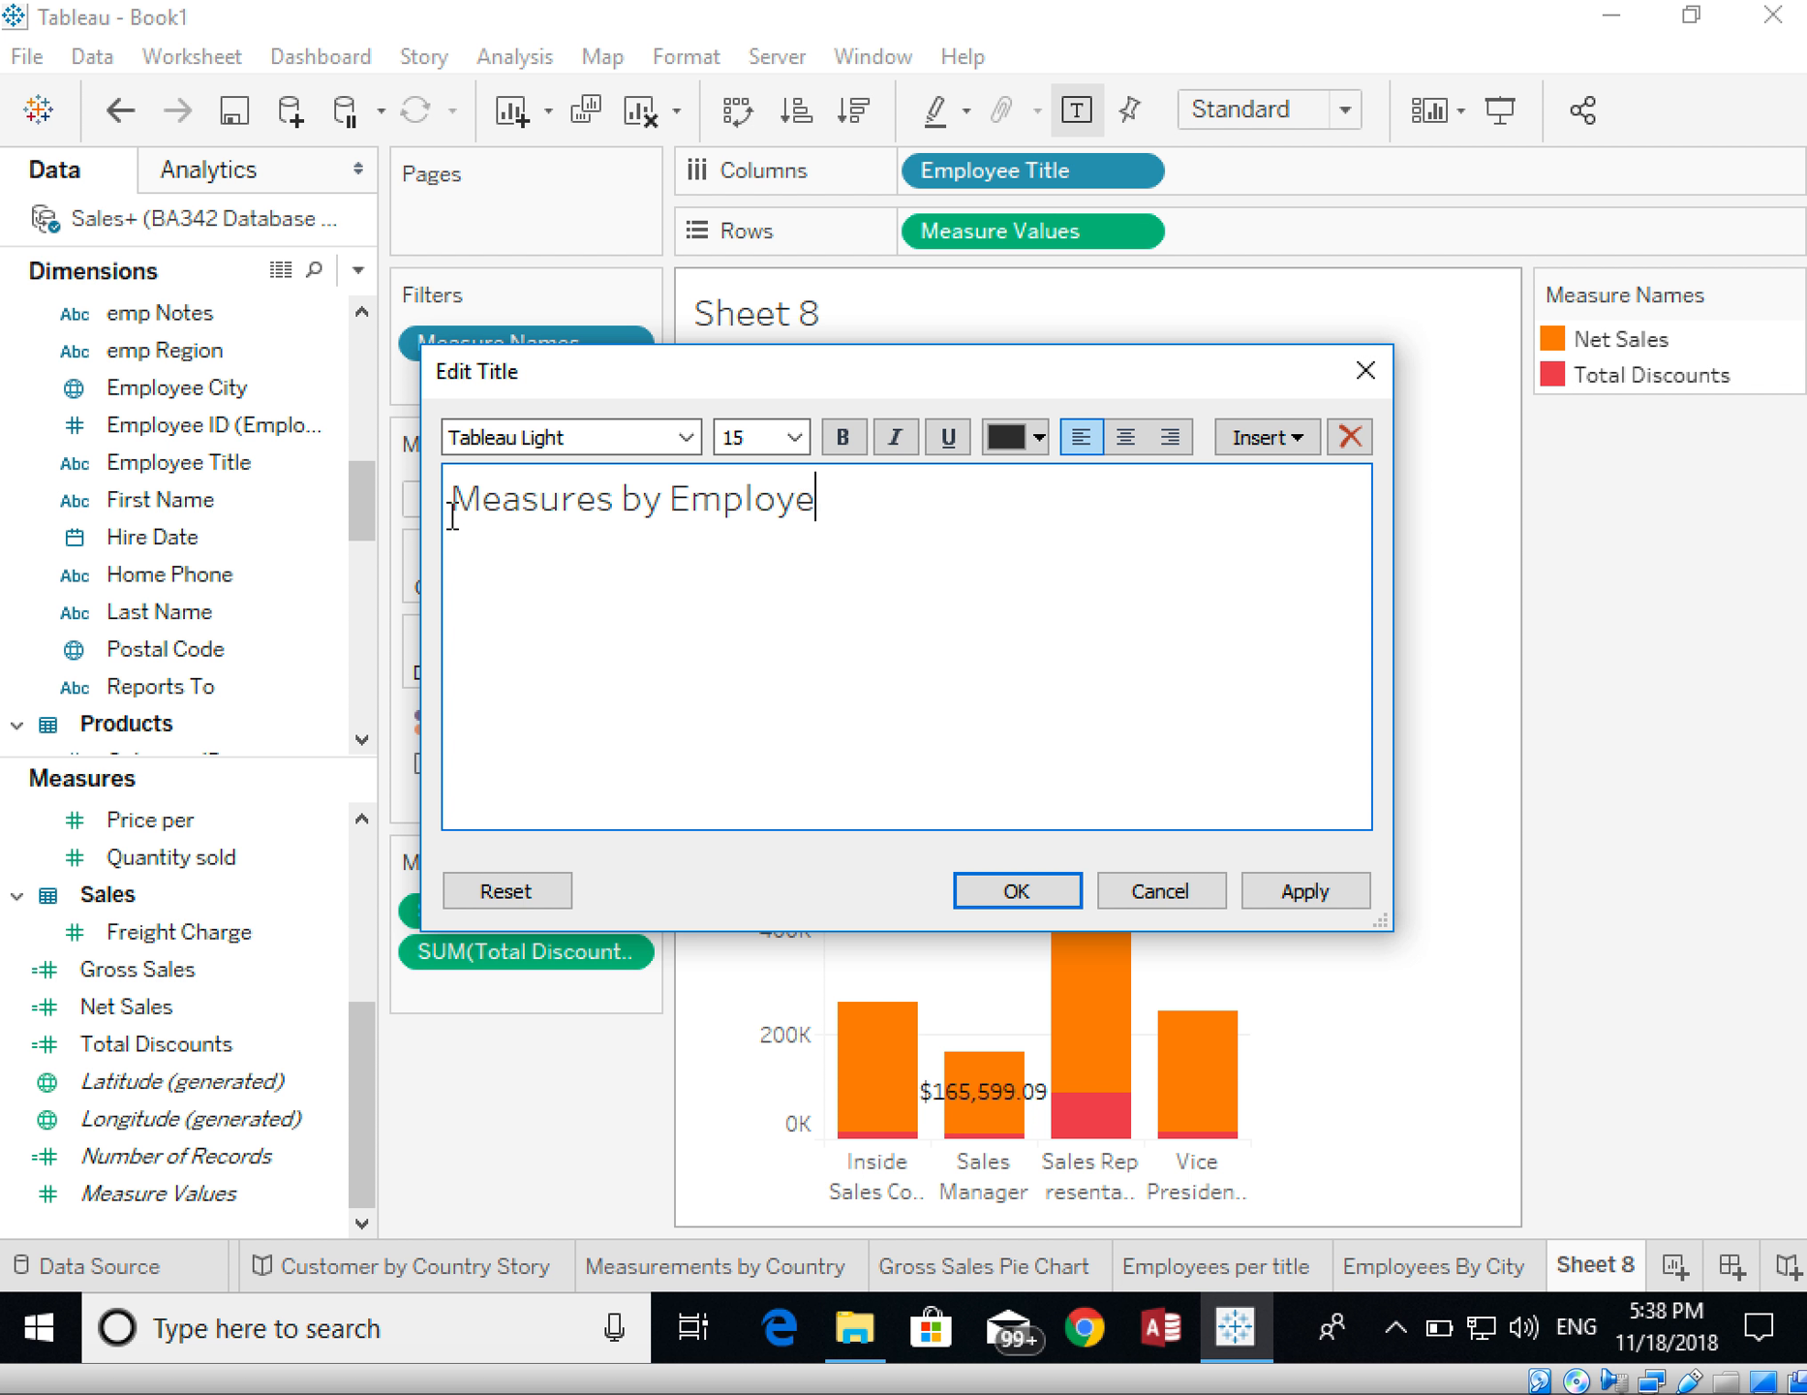
type("e")
left_click(1017, 895)
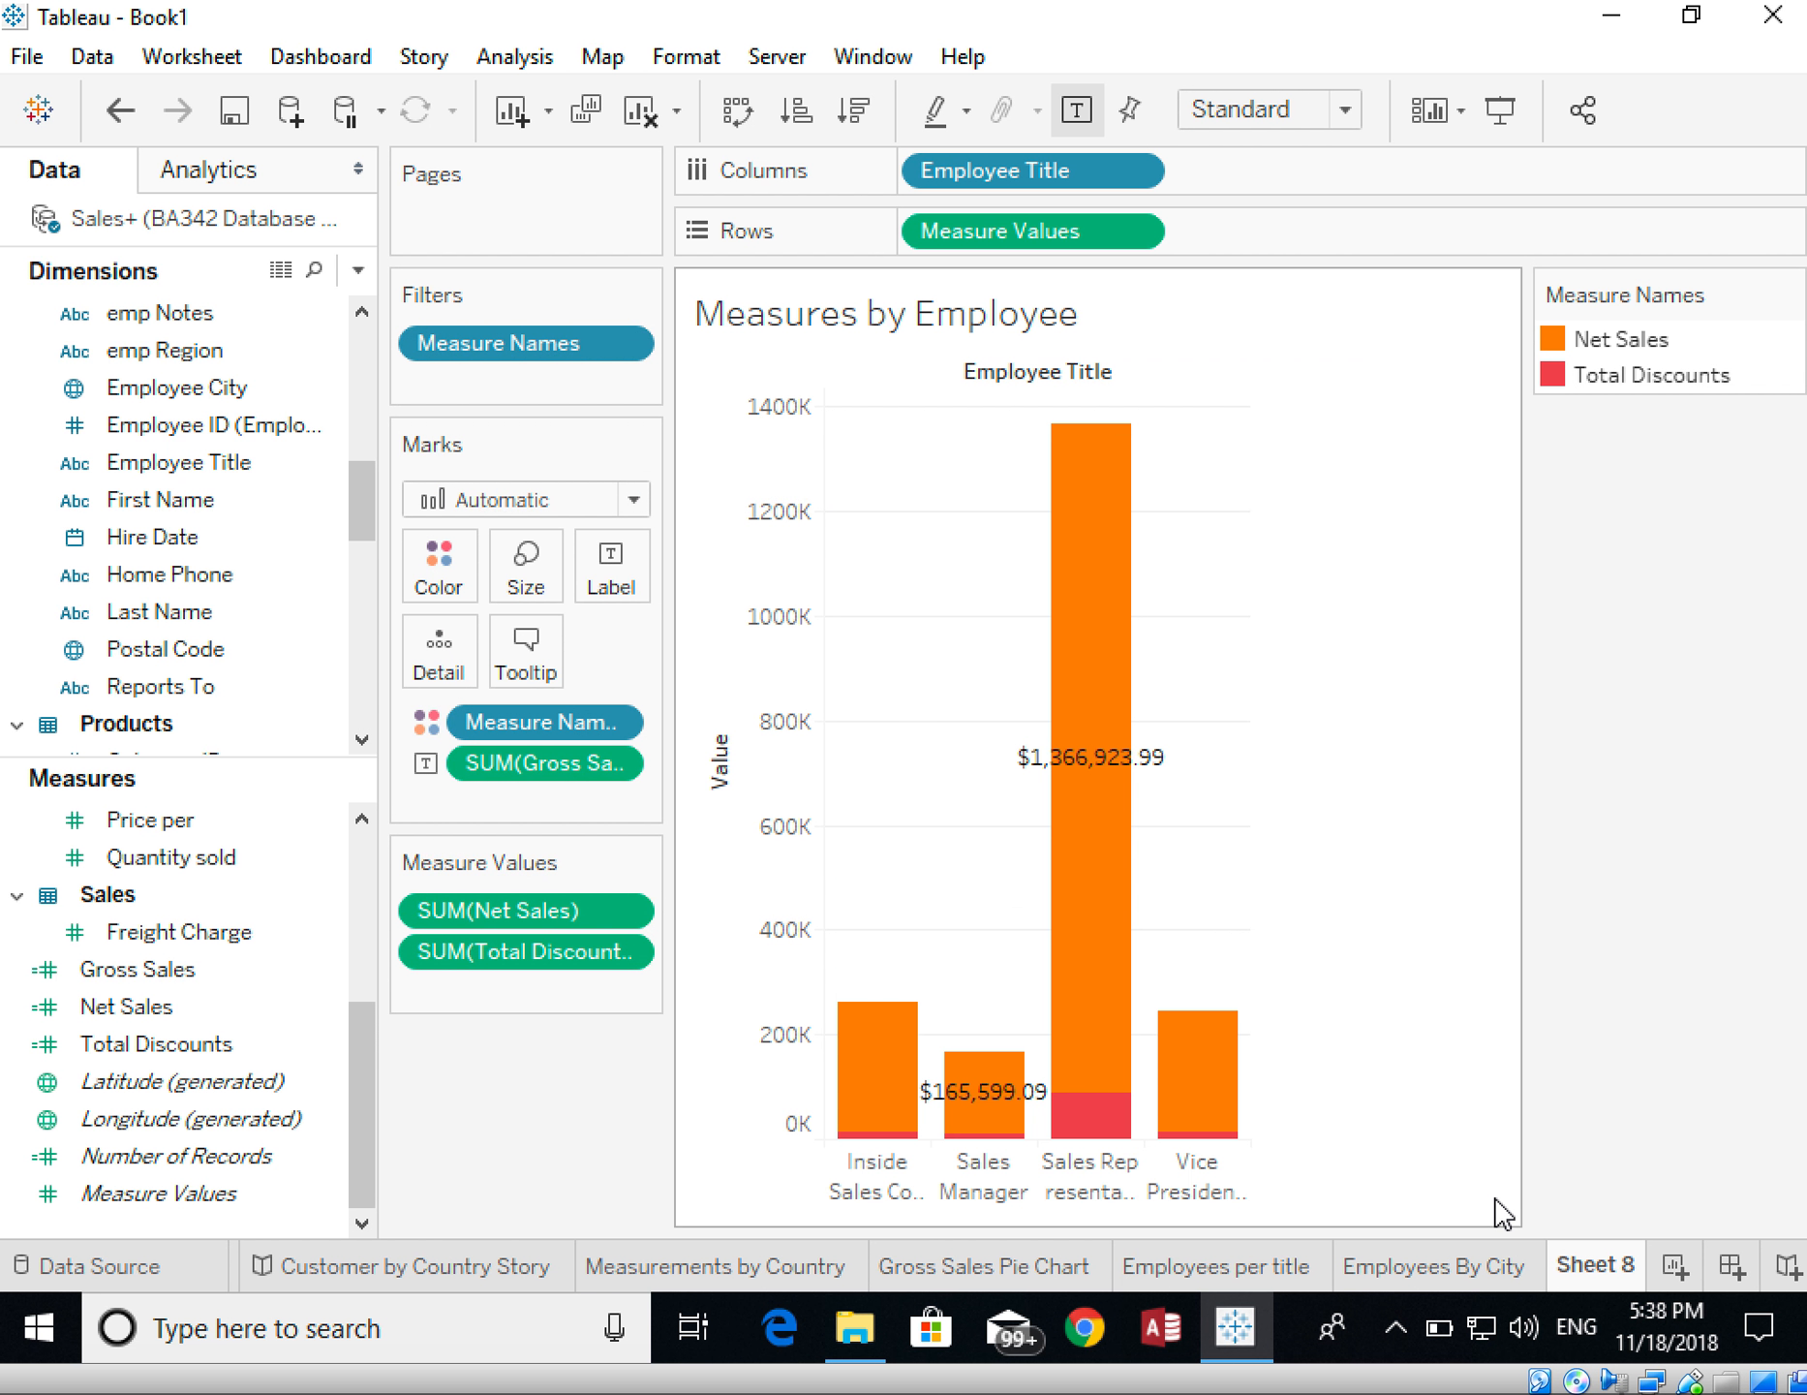
- Rename Sheet 8 as Stacked Bar Chart
right_click(1579, 1267)
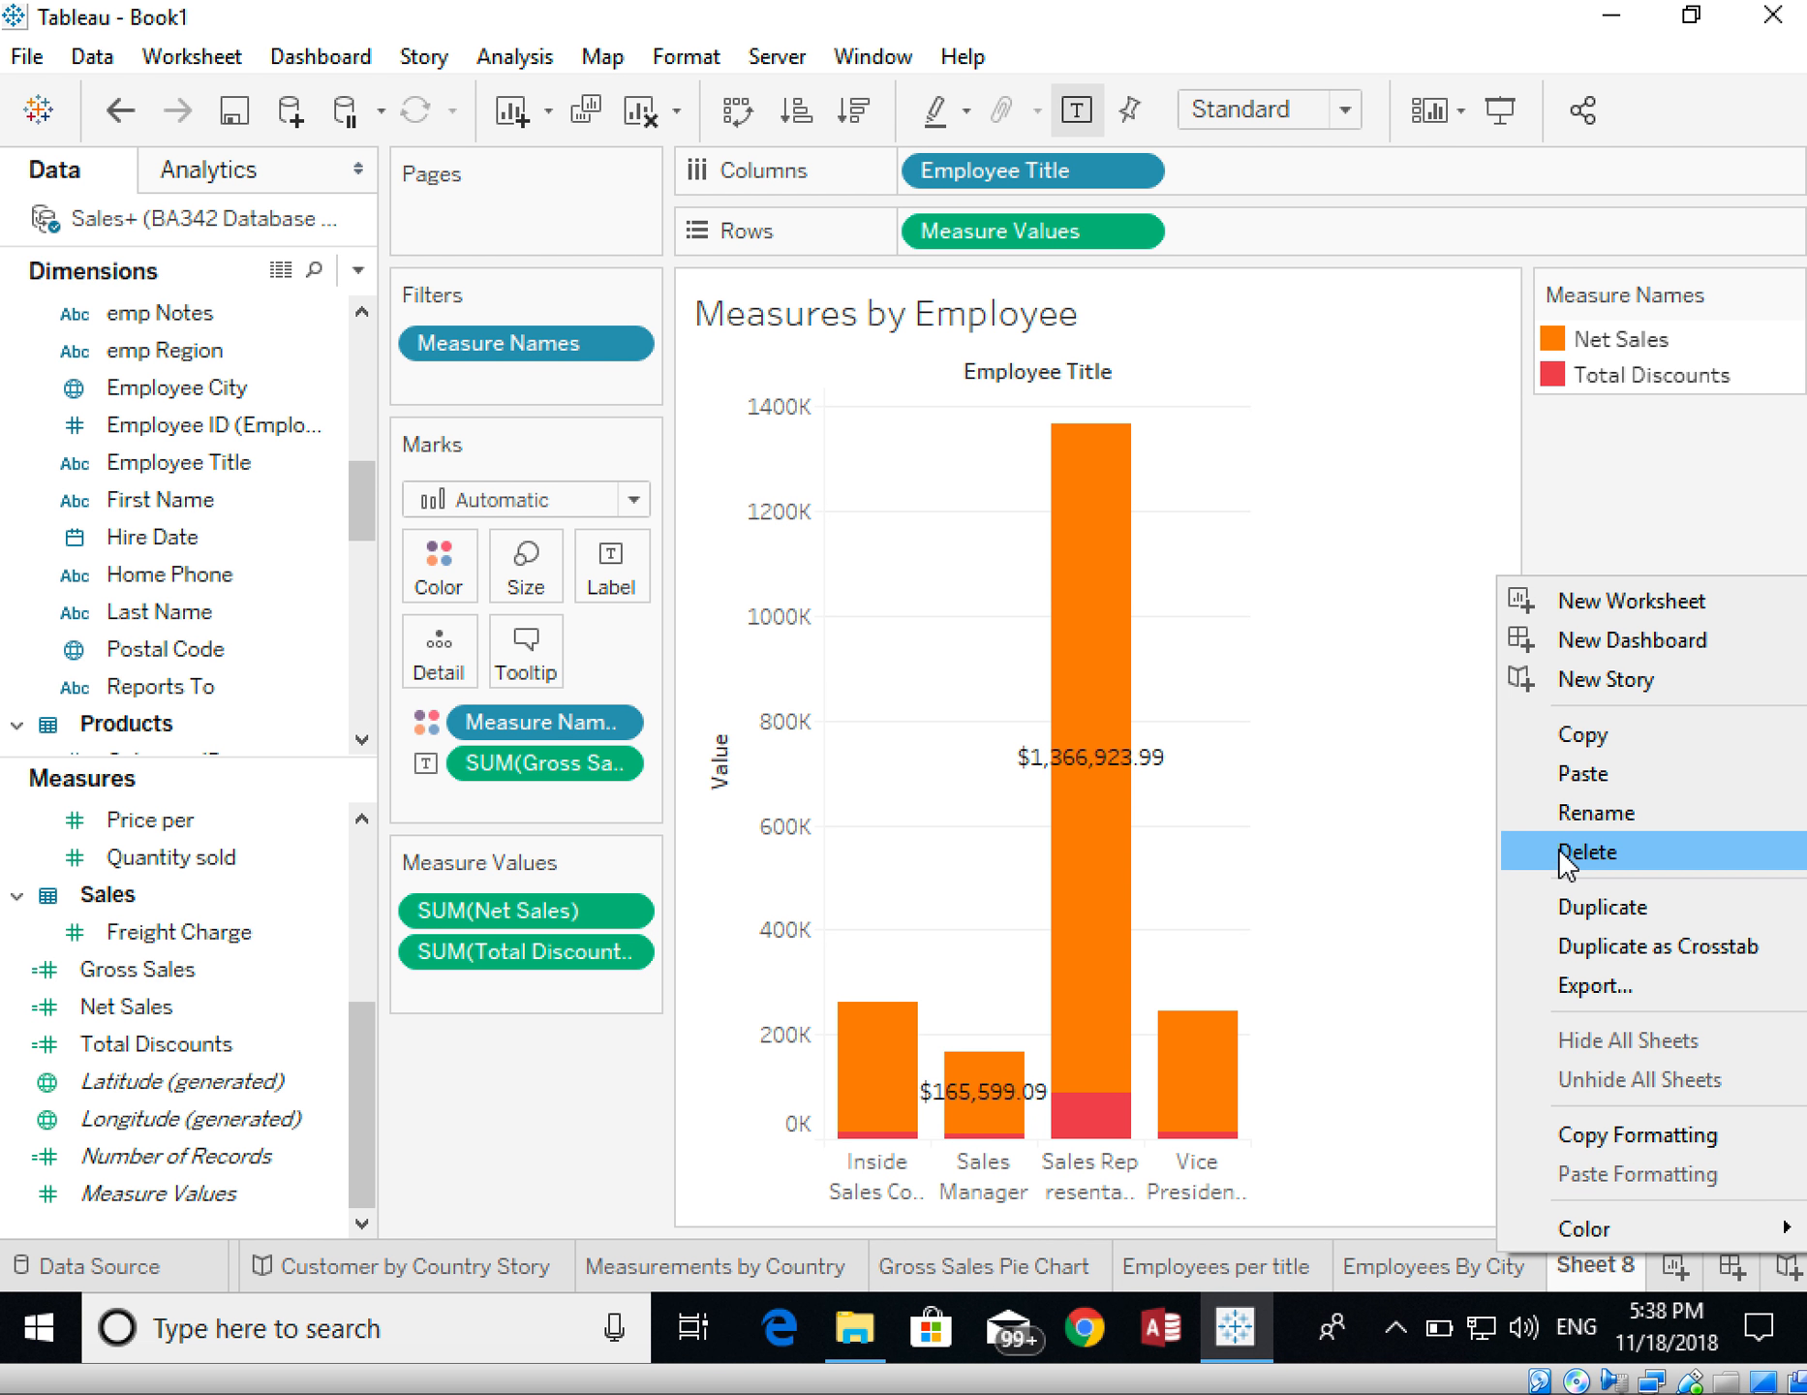
left_click(1574, 814)
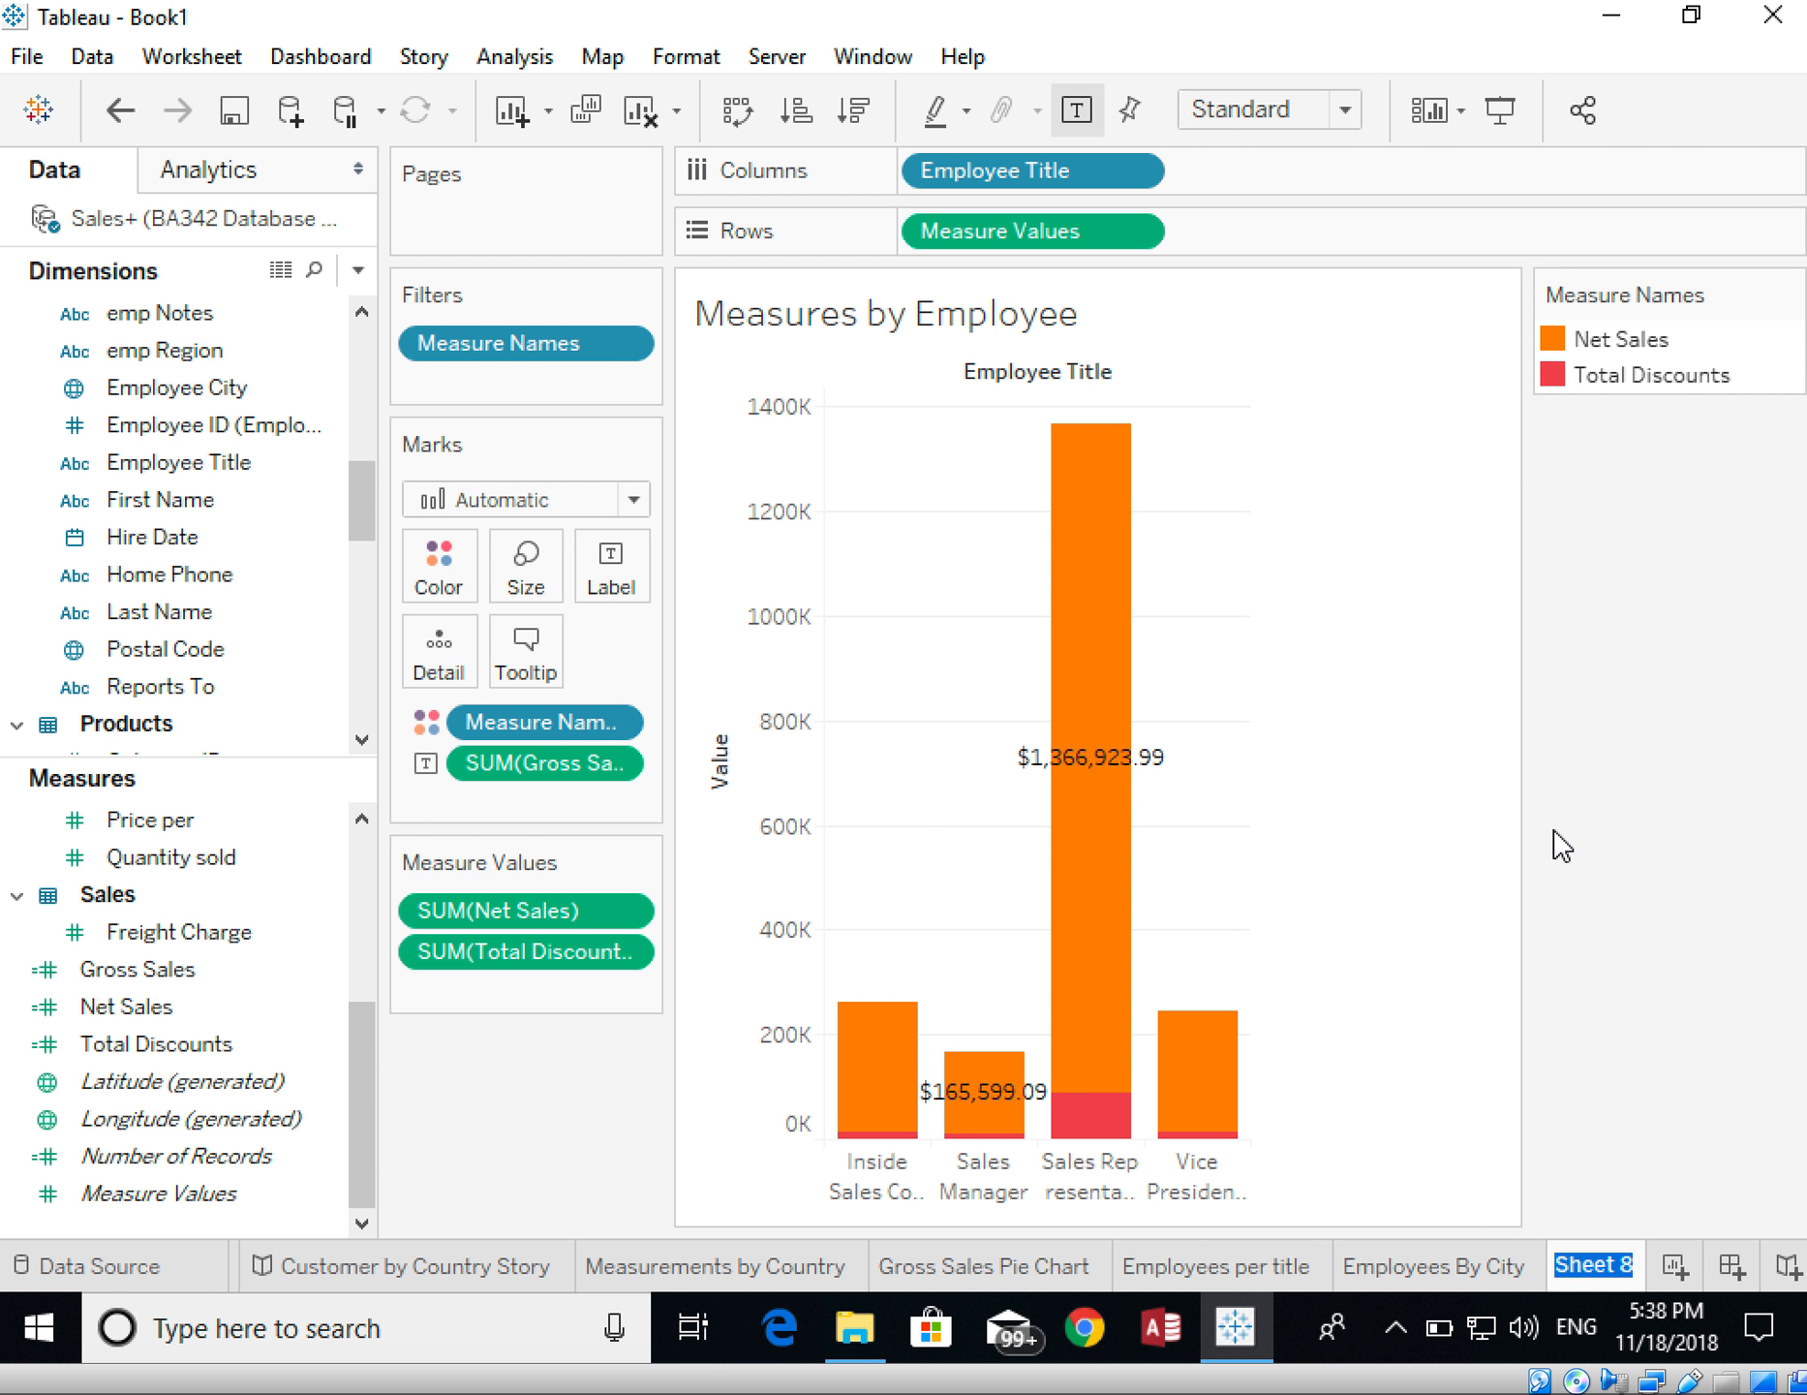
type("Stacked")
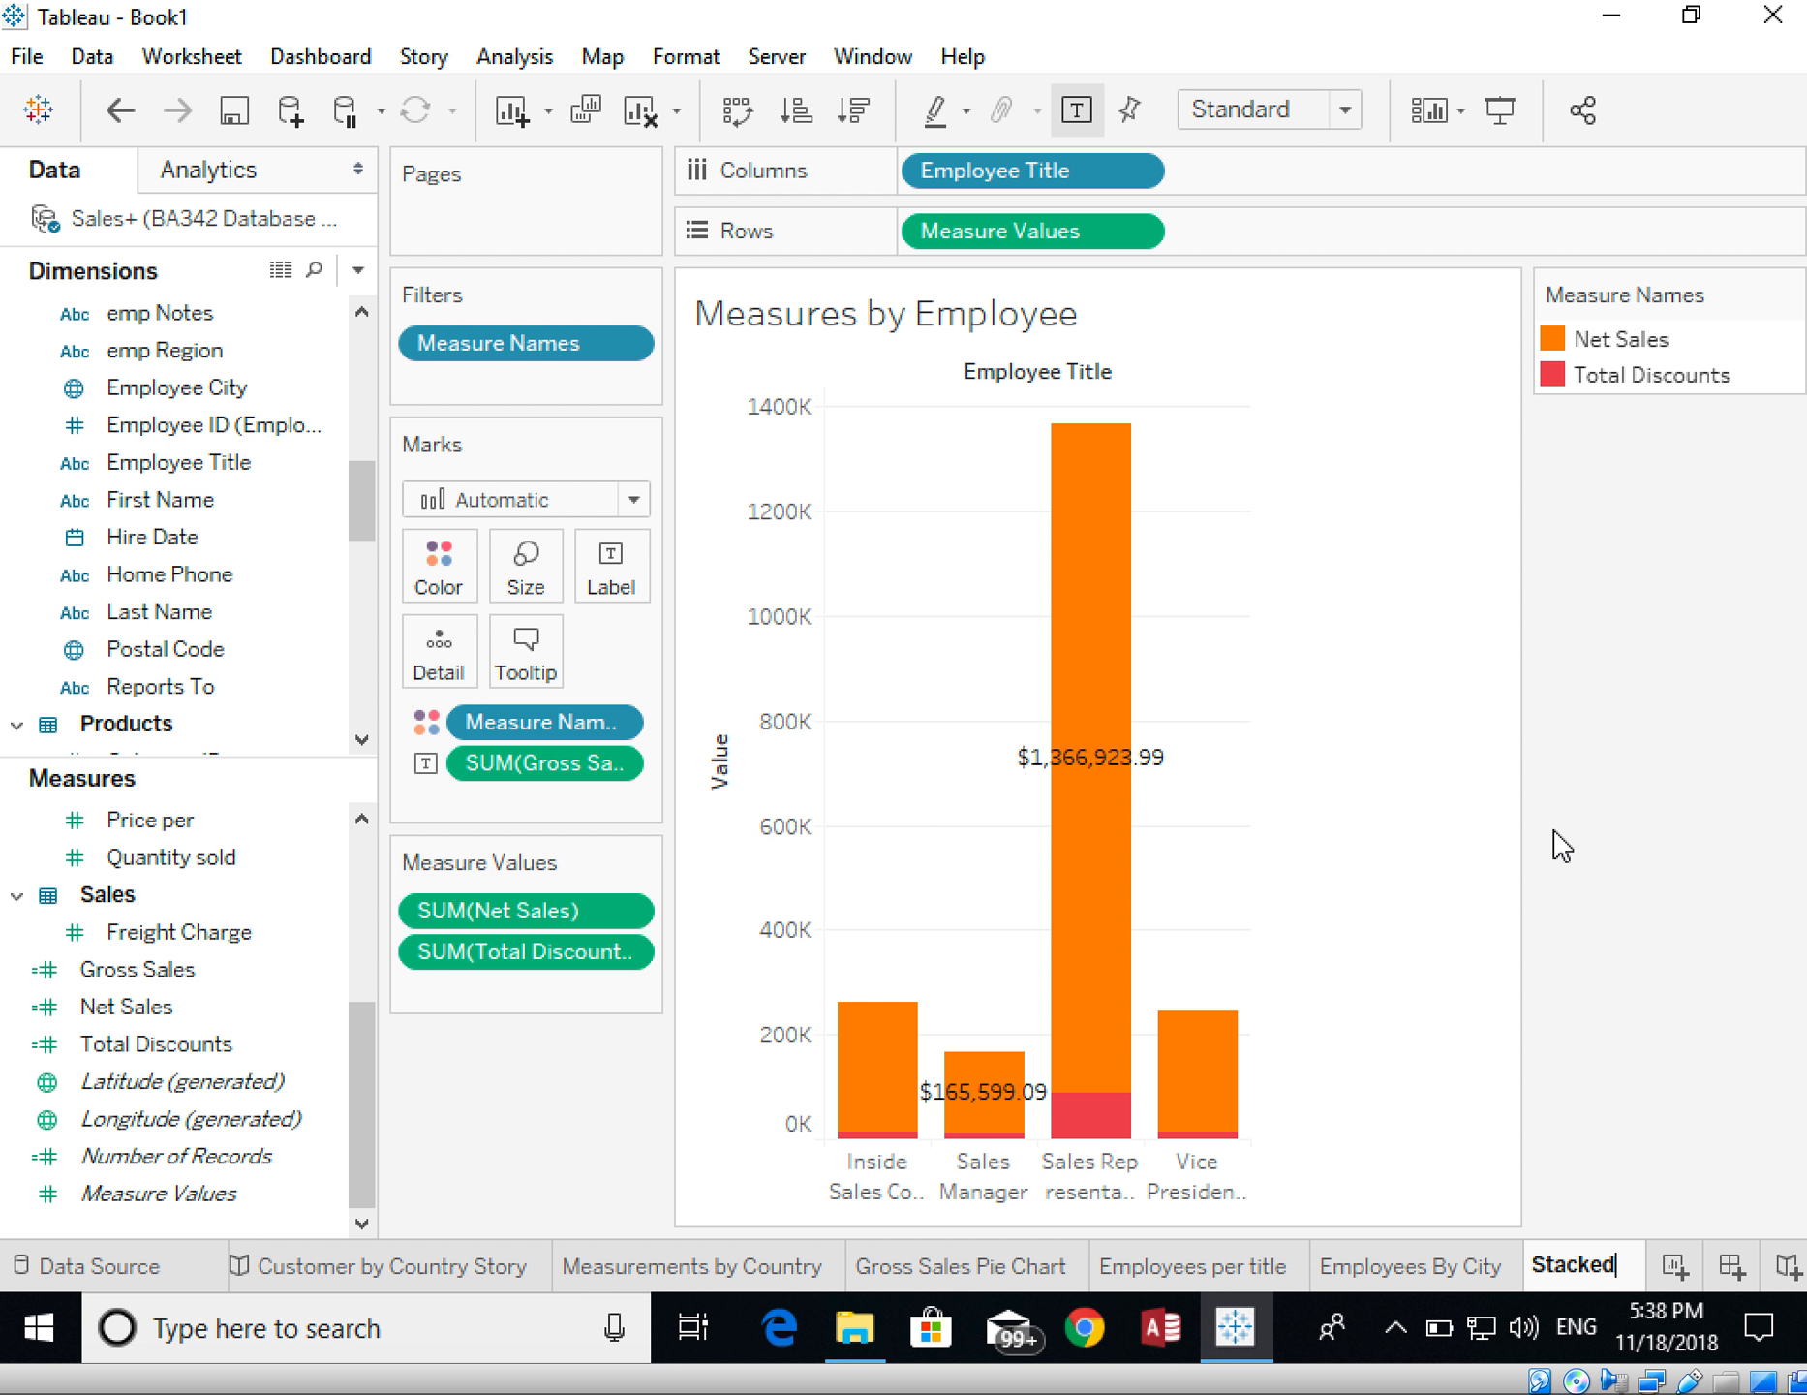
type(" Bar Chart")
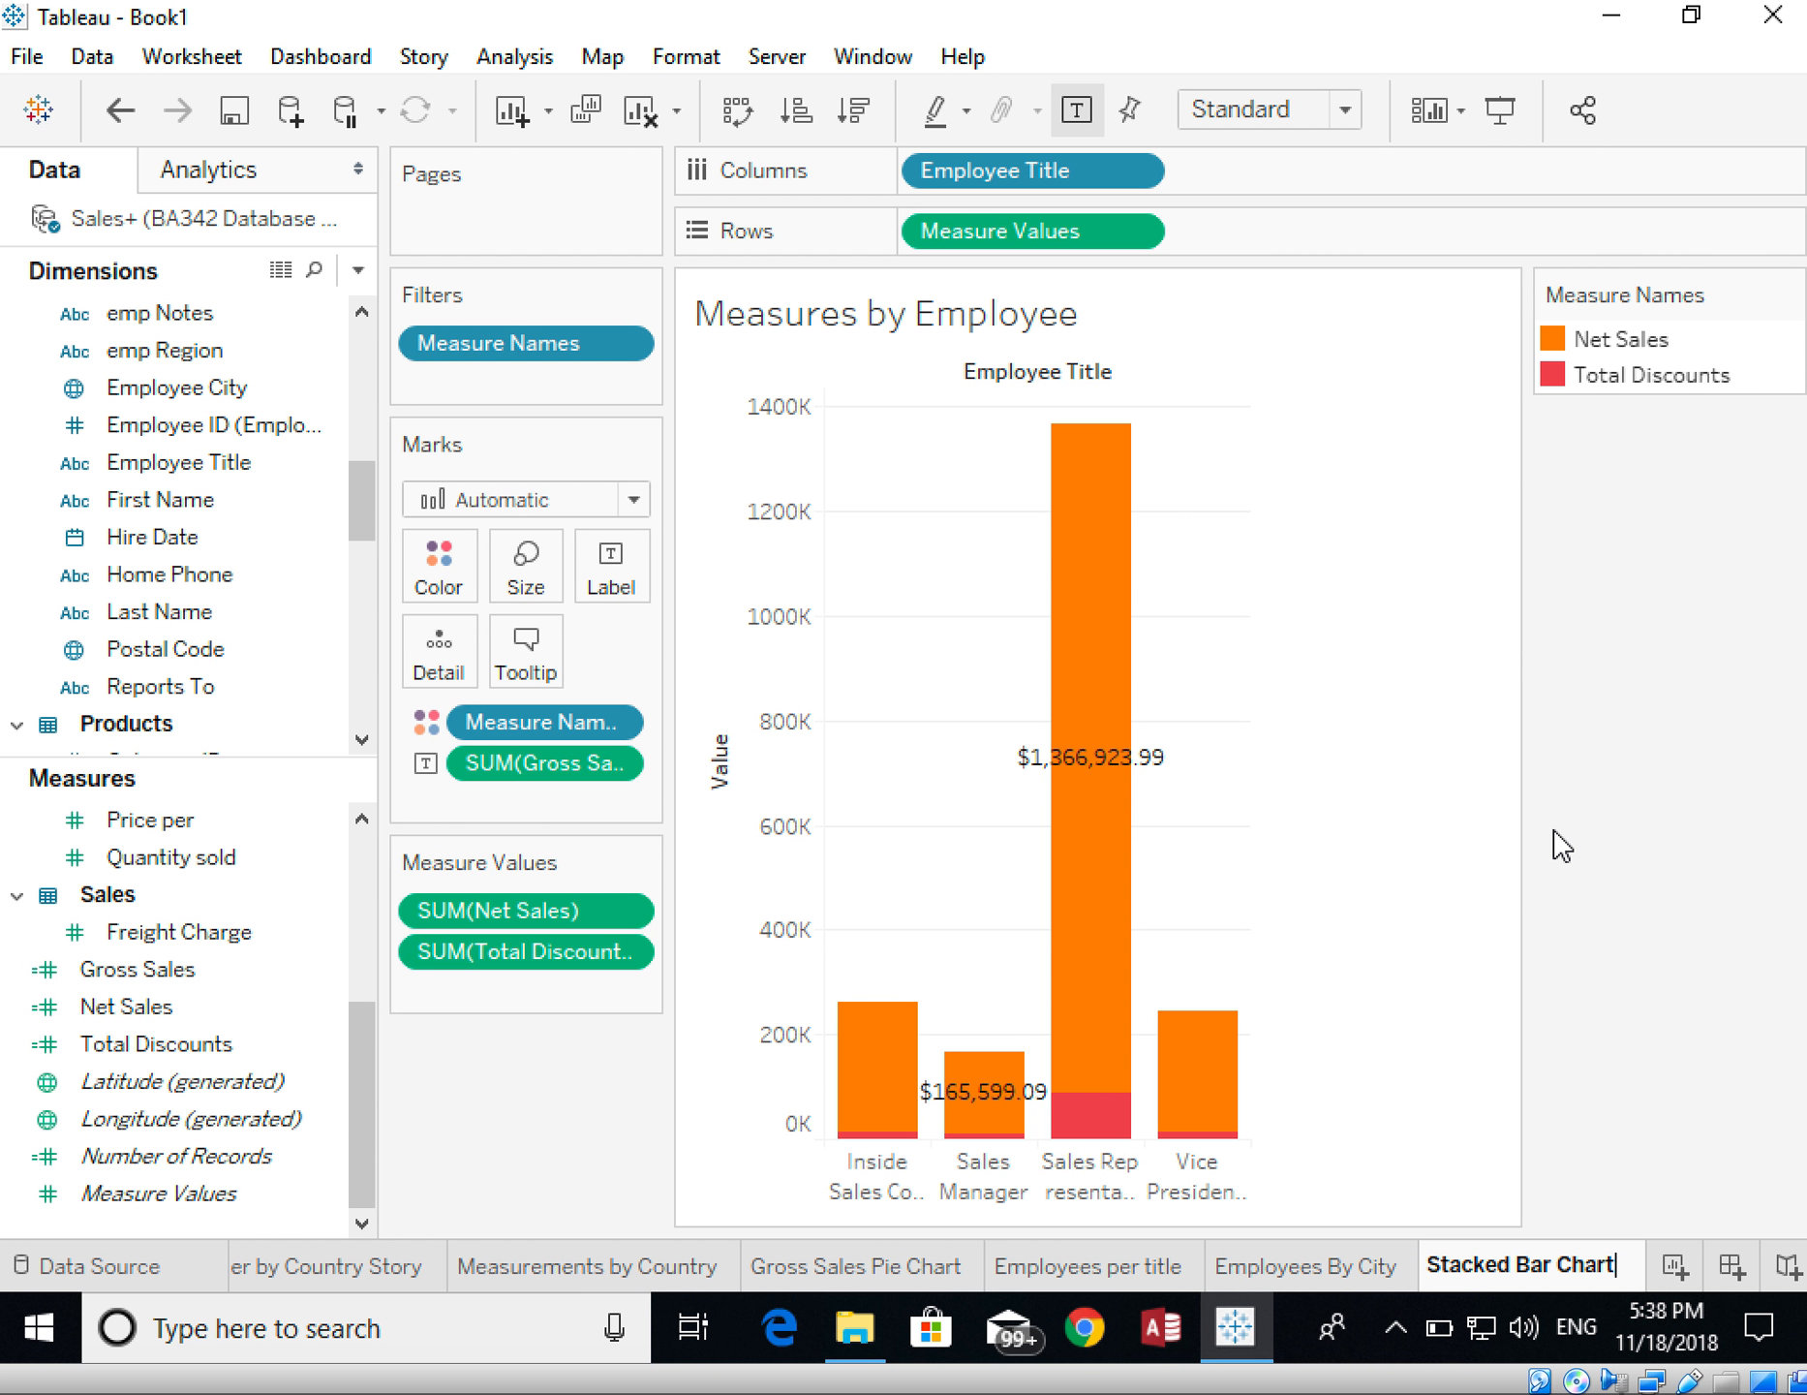
key("Return")
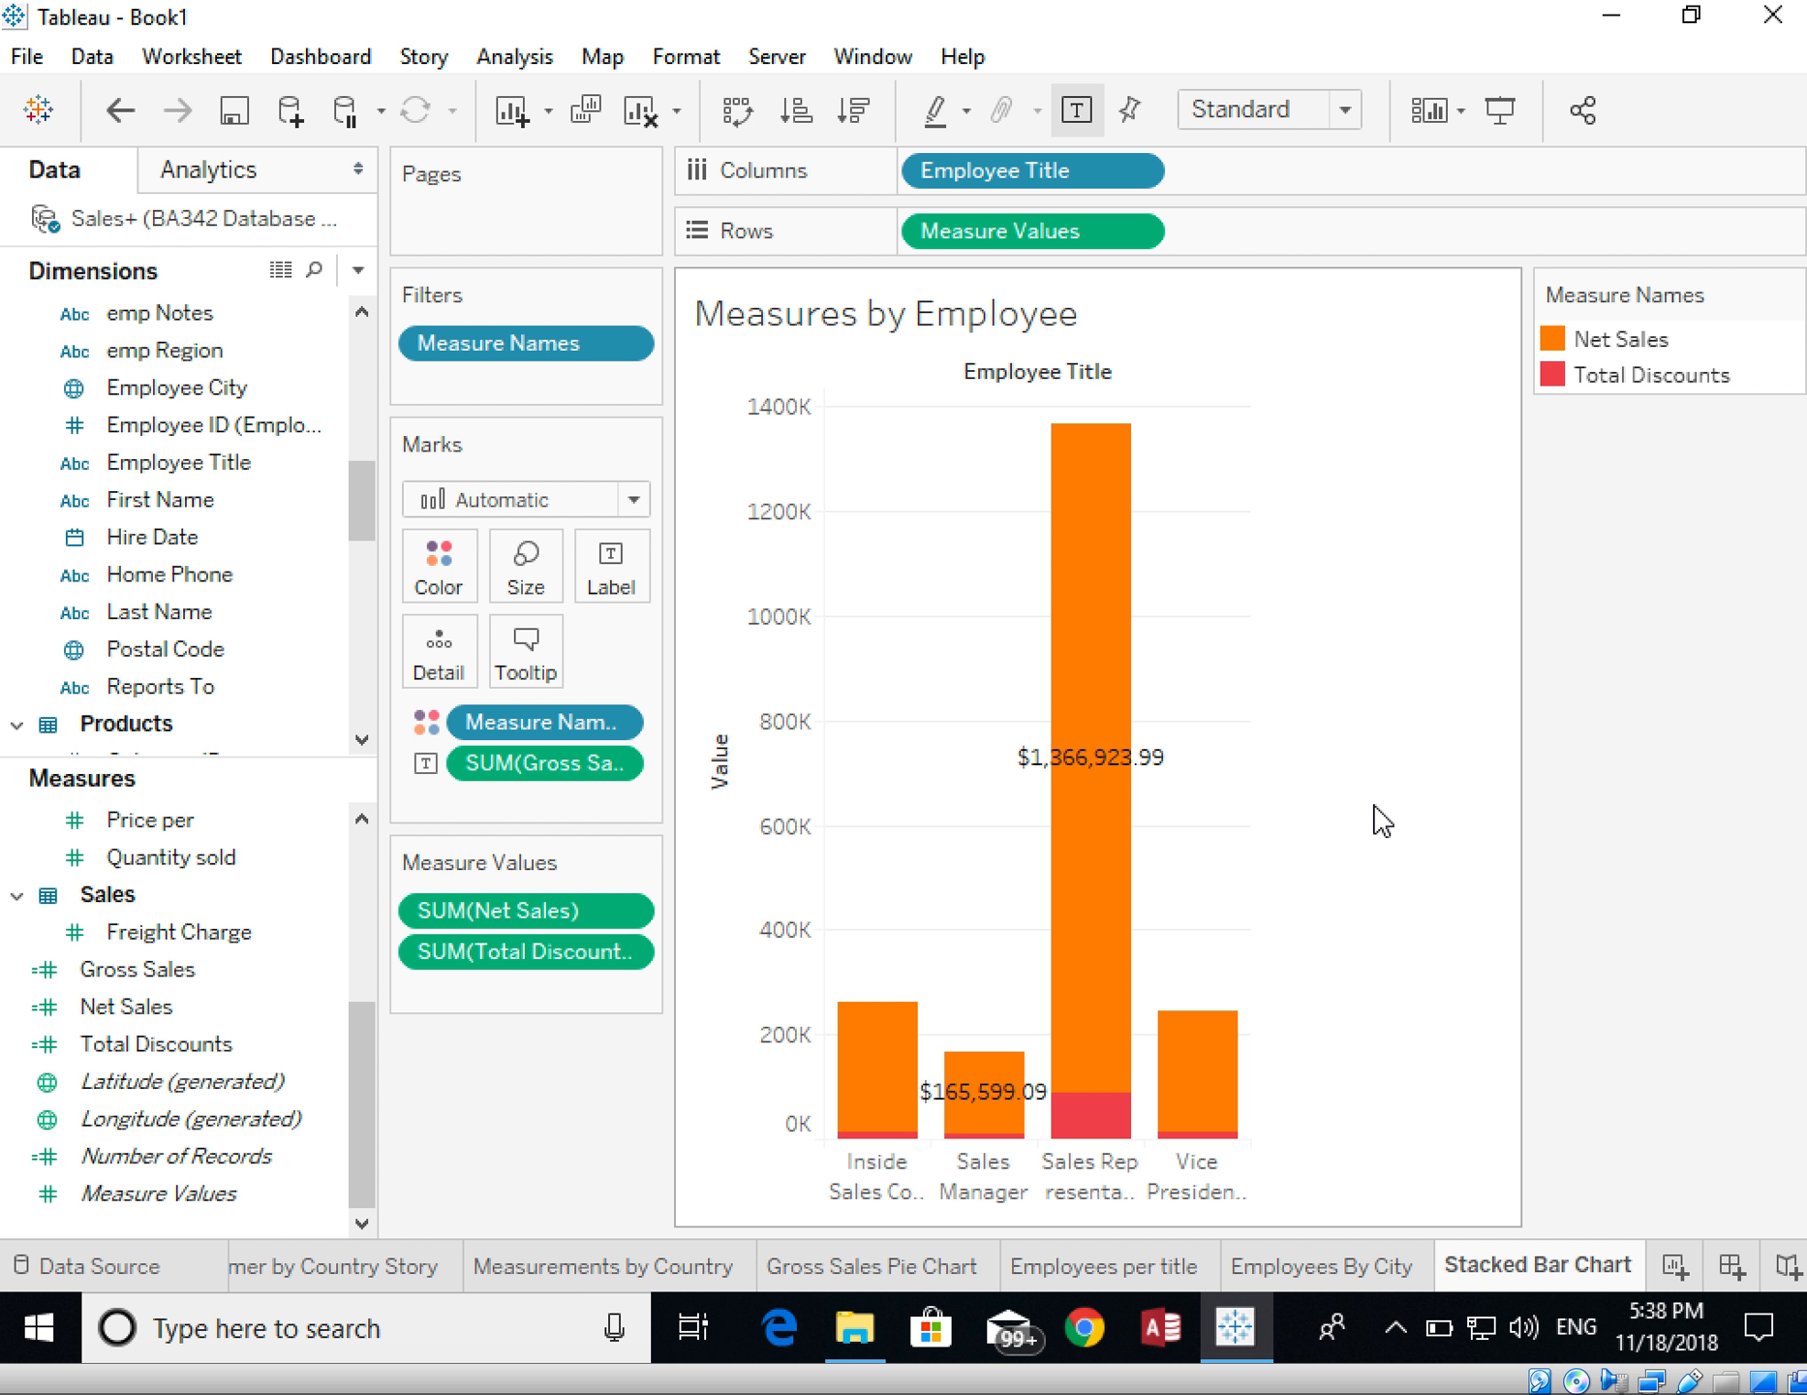